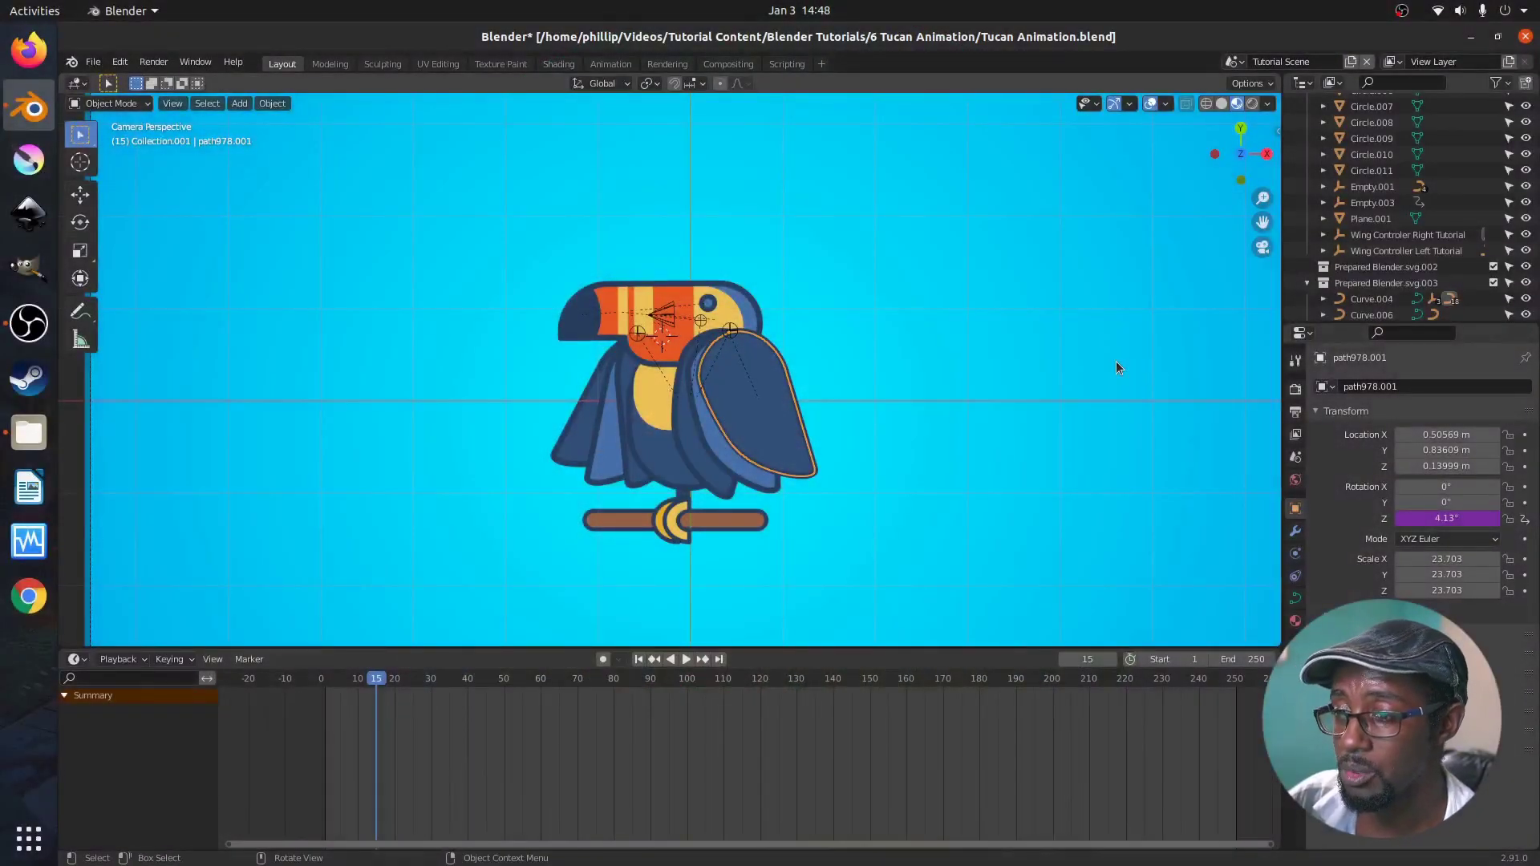
pyautogui.scroll(2, 667, 398)
pyautogui.scroll(-2, 667, 397)
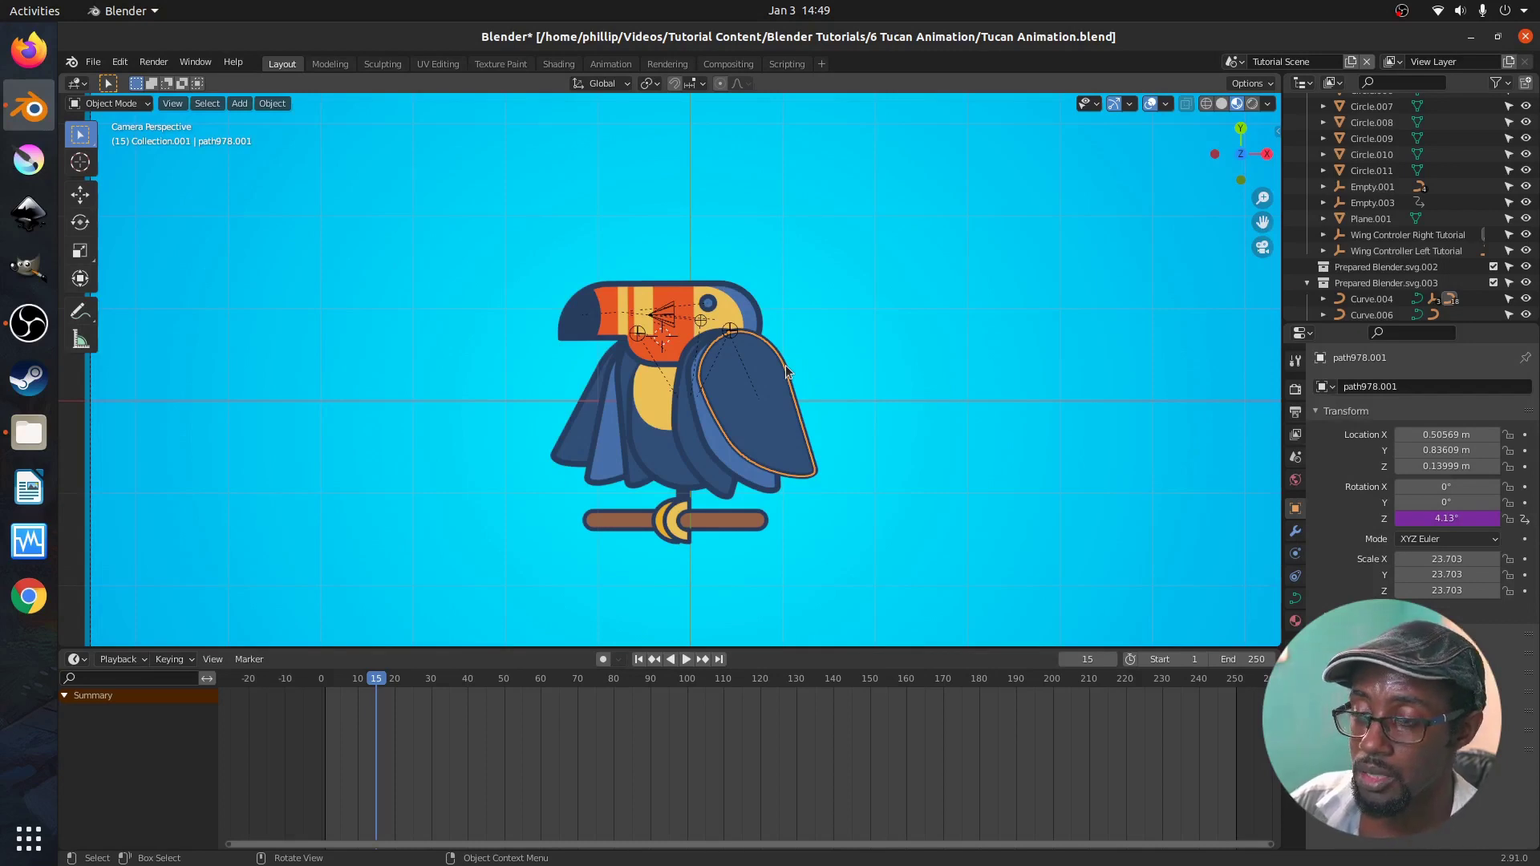
# Test-move the toucan's head with its controller empty, Empty.001, and cancel the move.
pyautogui.click(786, 366)
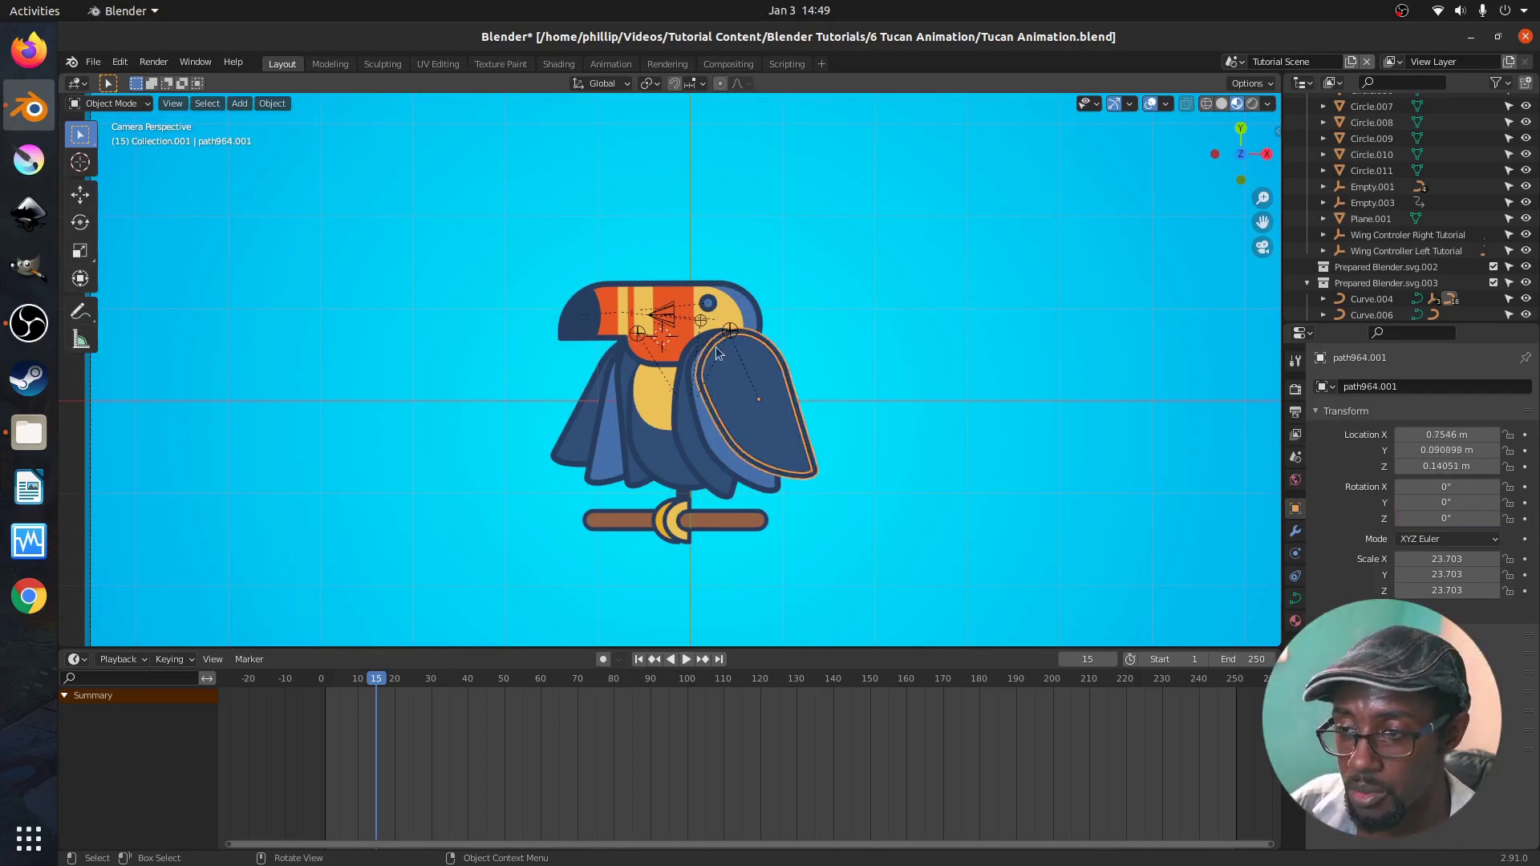
pyautogui.click(604, 348)
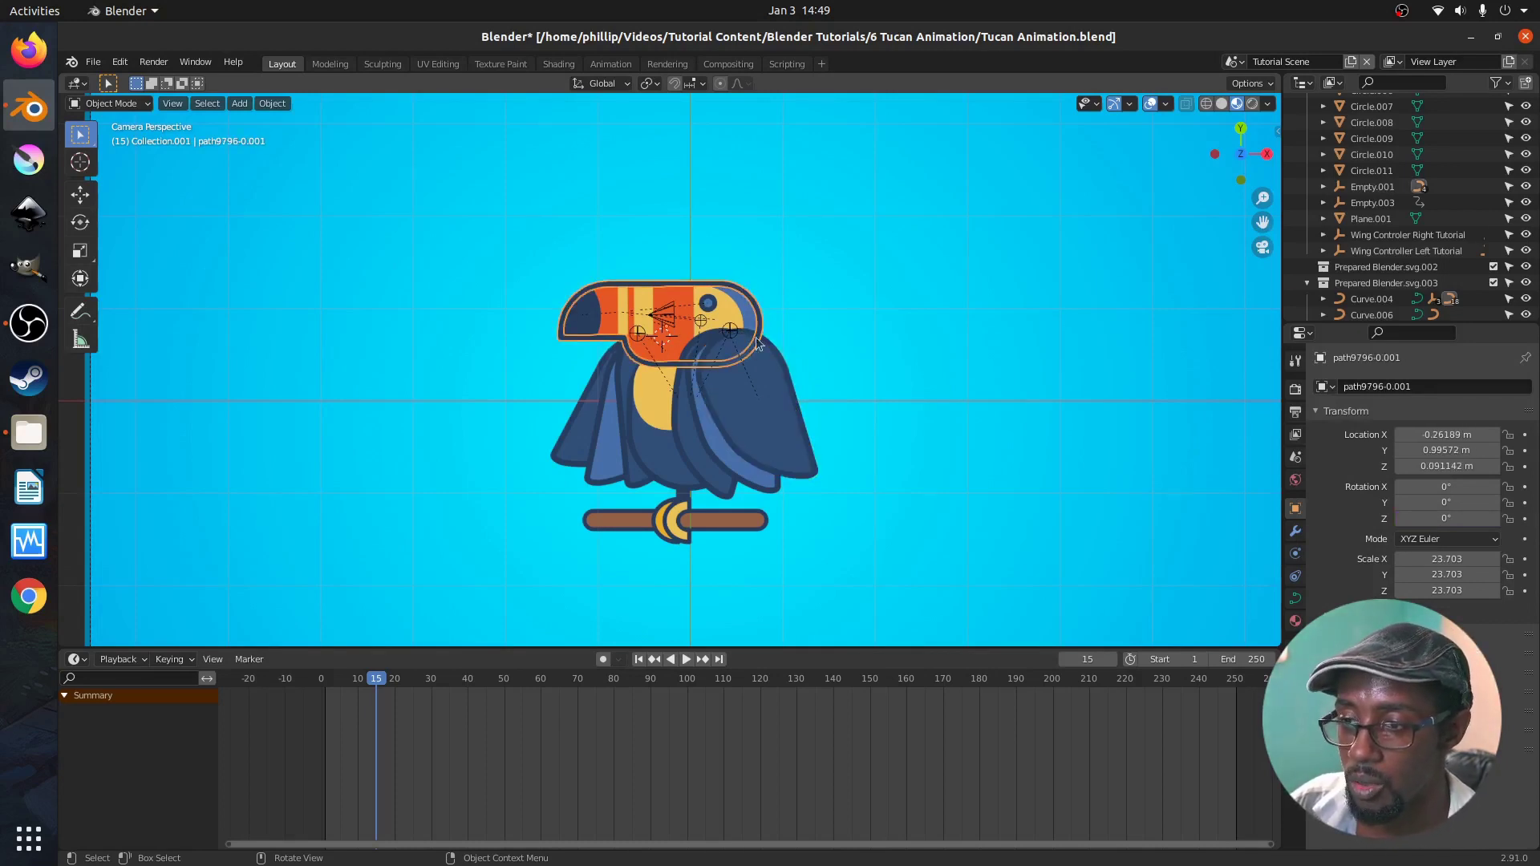
pyautogui.click(701, 323)
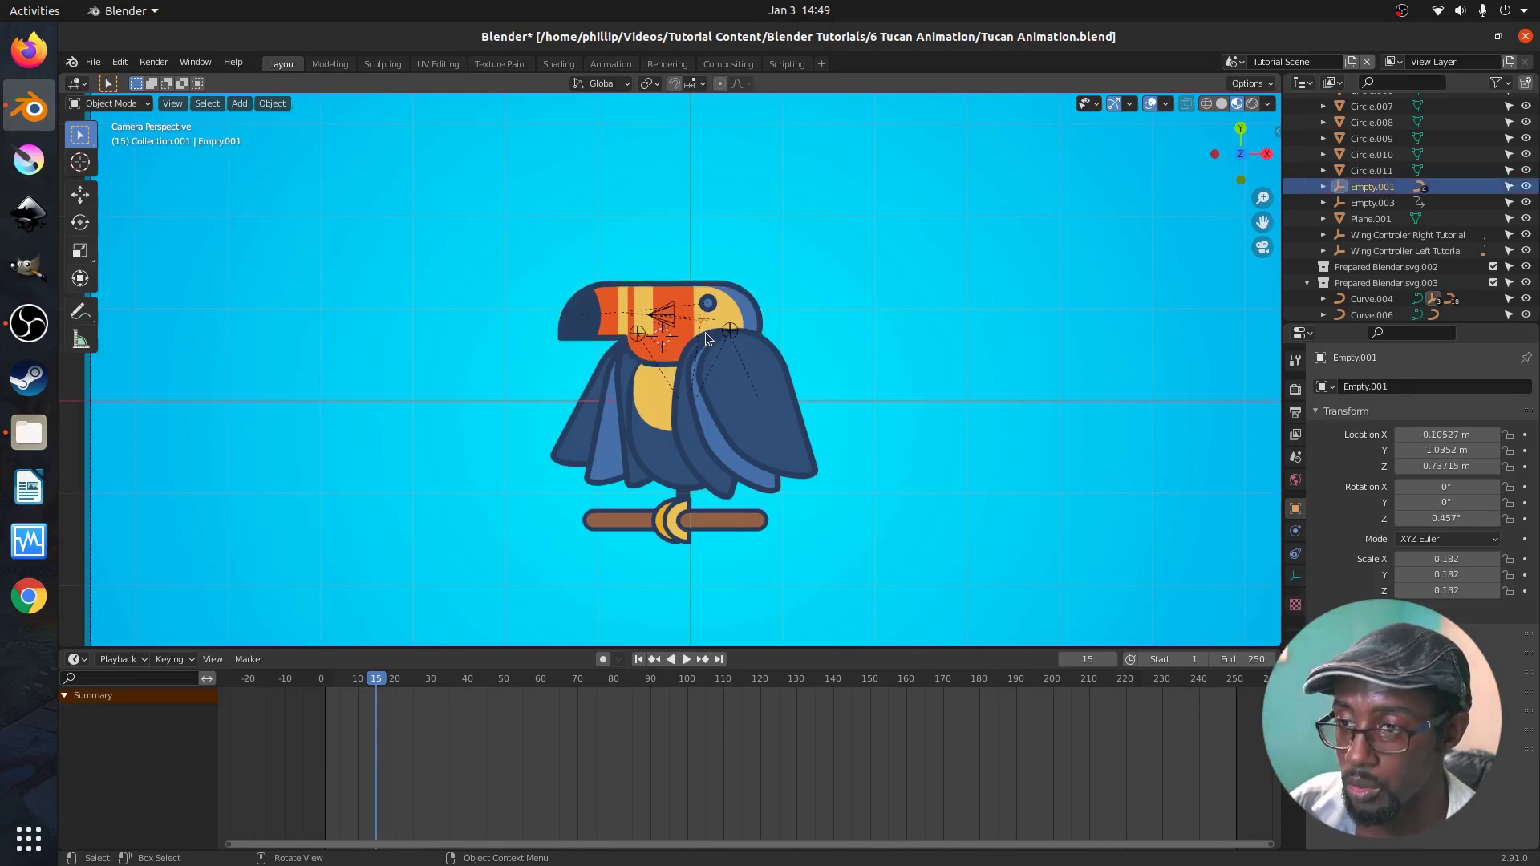
pyautogui.press('g')
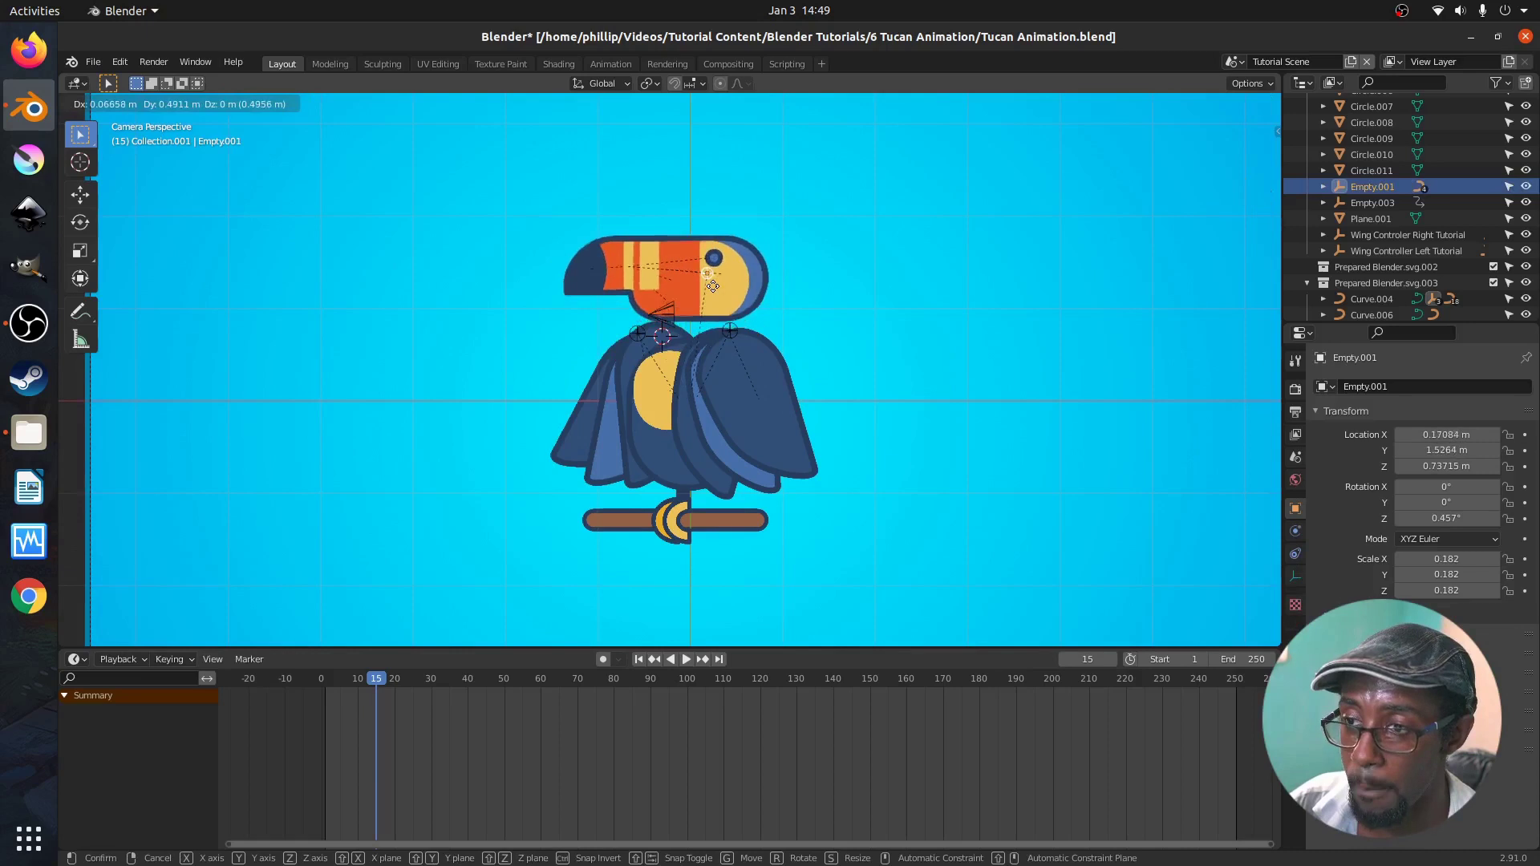
pyautogui.rightClick(713, 286)
# Test-move the right and left wing controller empties and cancel each move.
pyautogui.click(731, 330)
pyautogui.press('g')
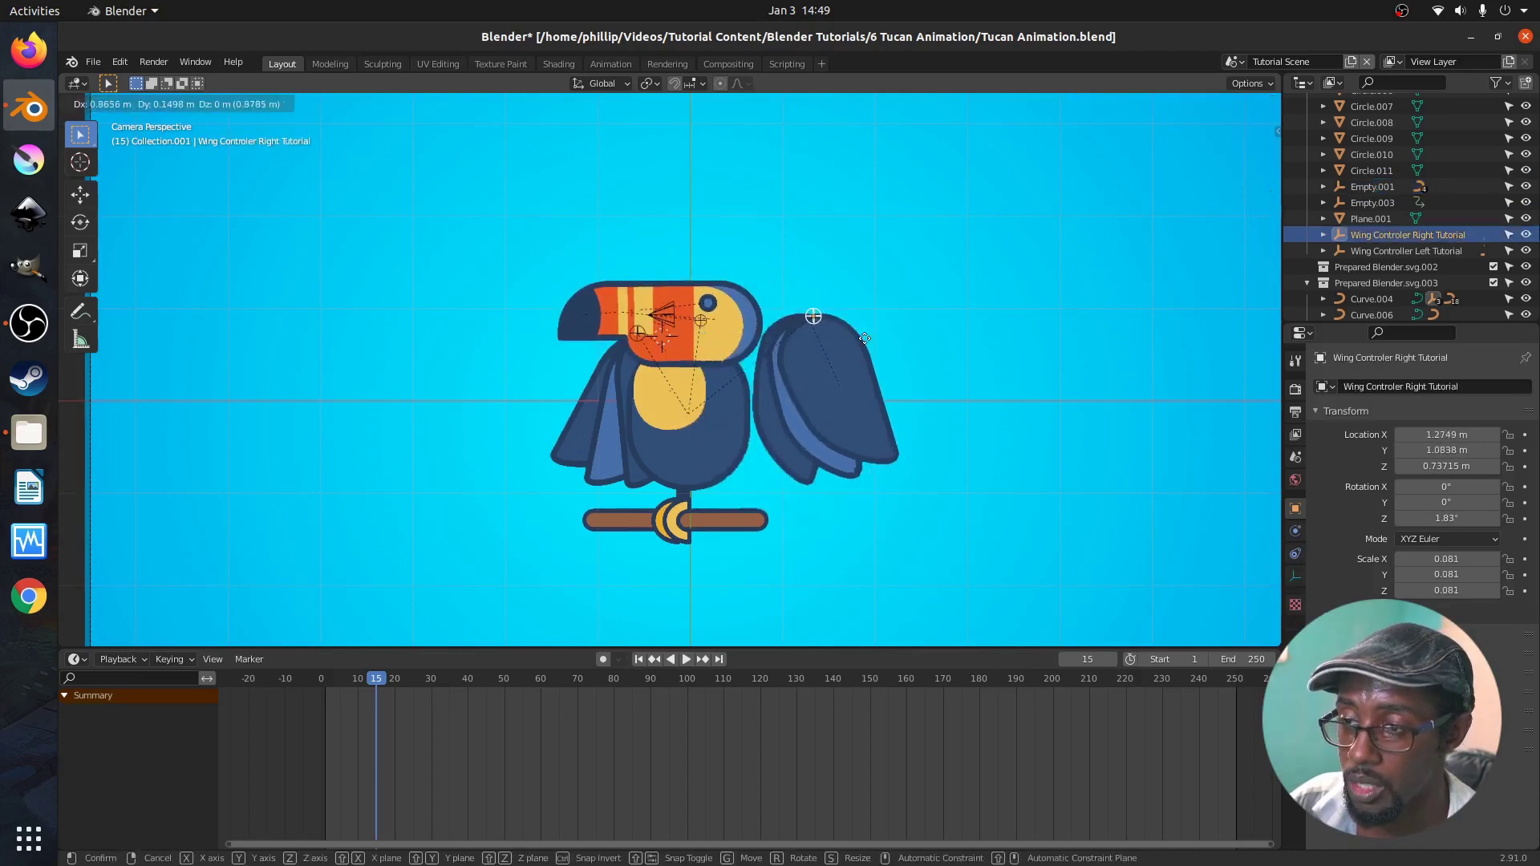
pyautogui.press('Escape')
pyautogui.click(643, 328)
pyautogui.press('g')
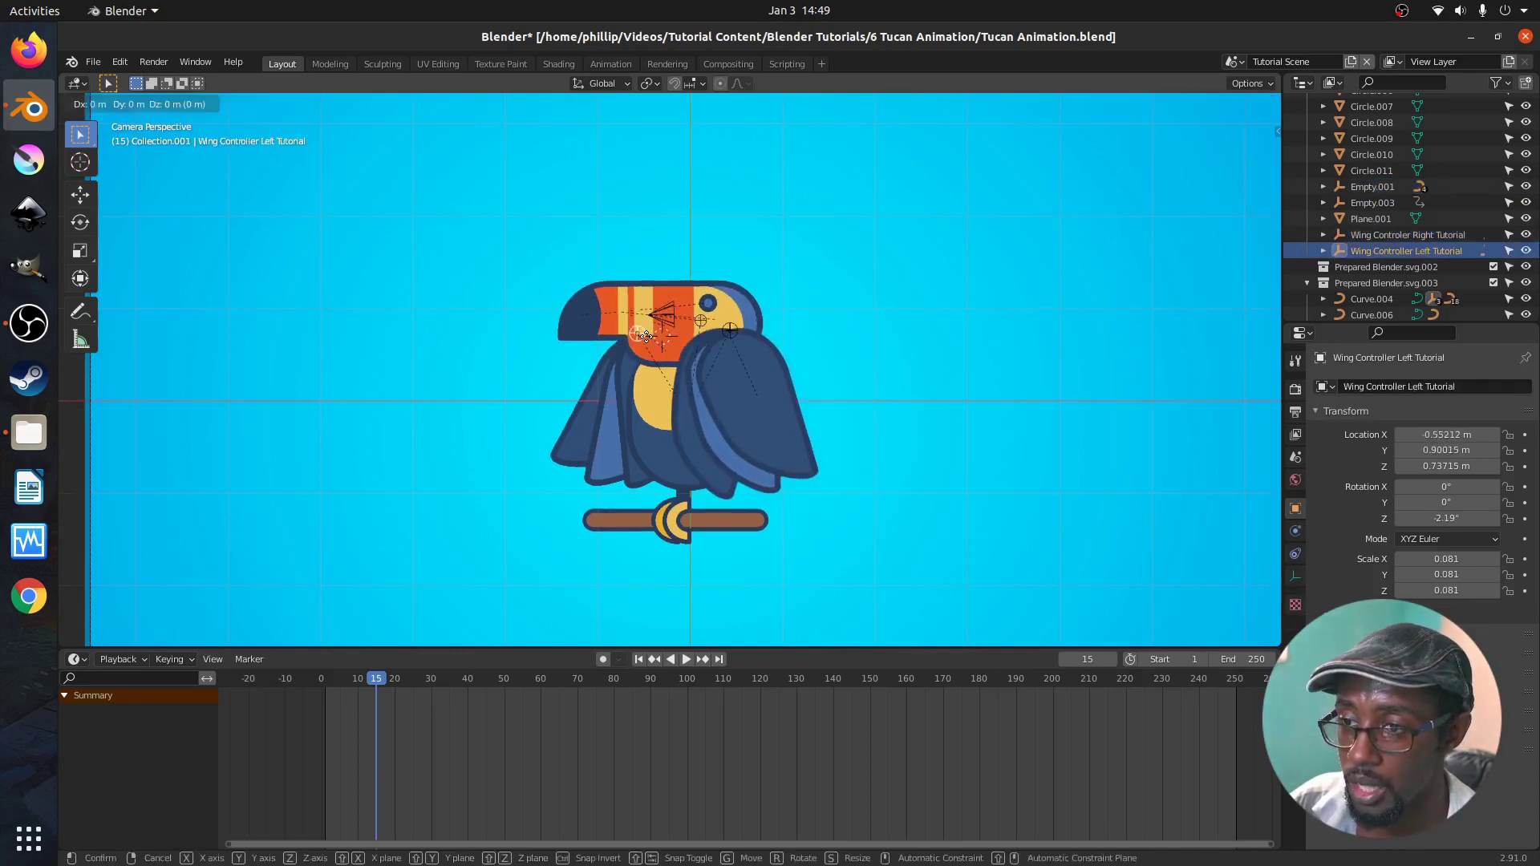
pyautogui.press('Escape')
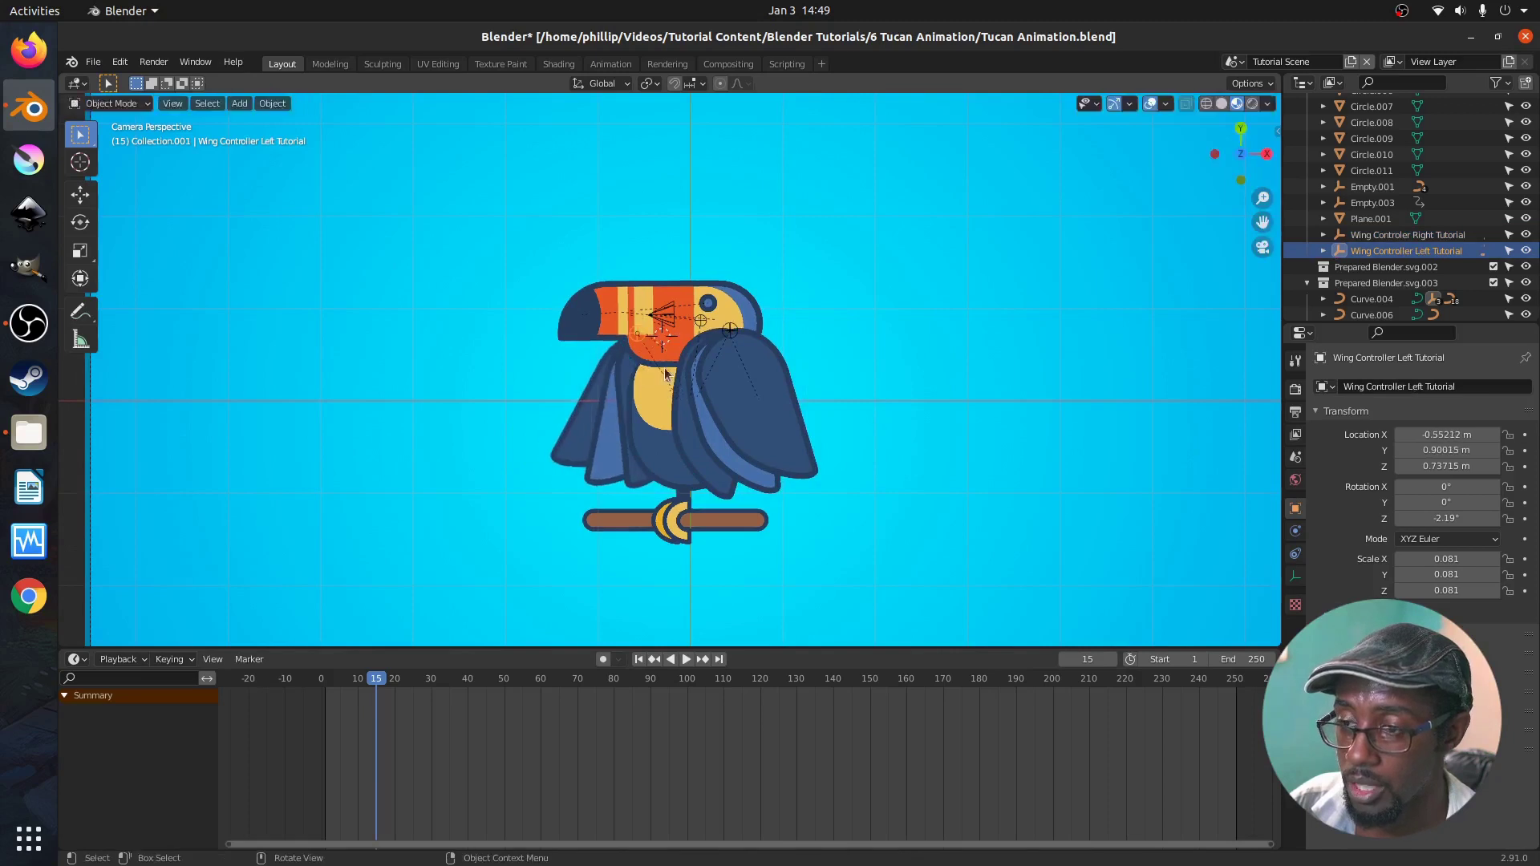
# Test-move the toucan's body curve, Curve.004, and cancel the move.
pyautogui.click(661, 452)
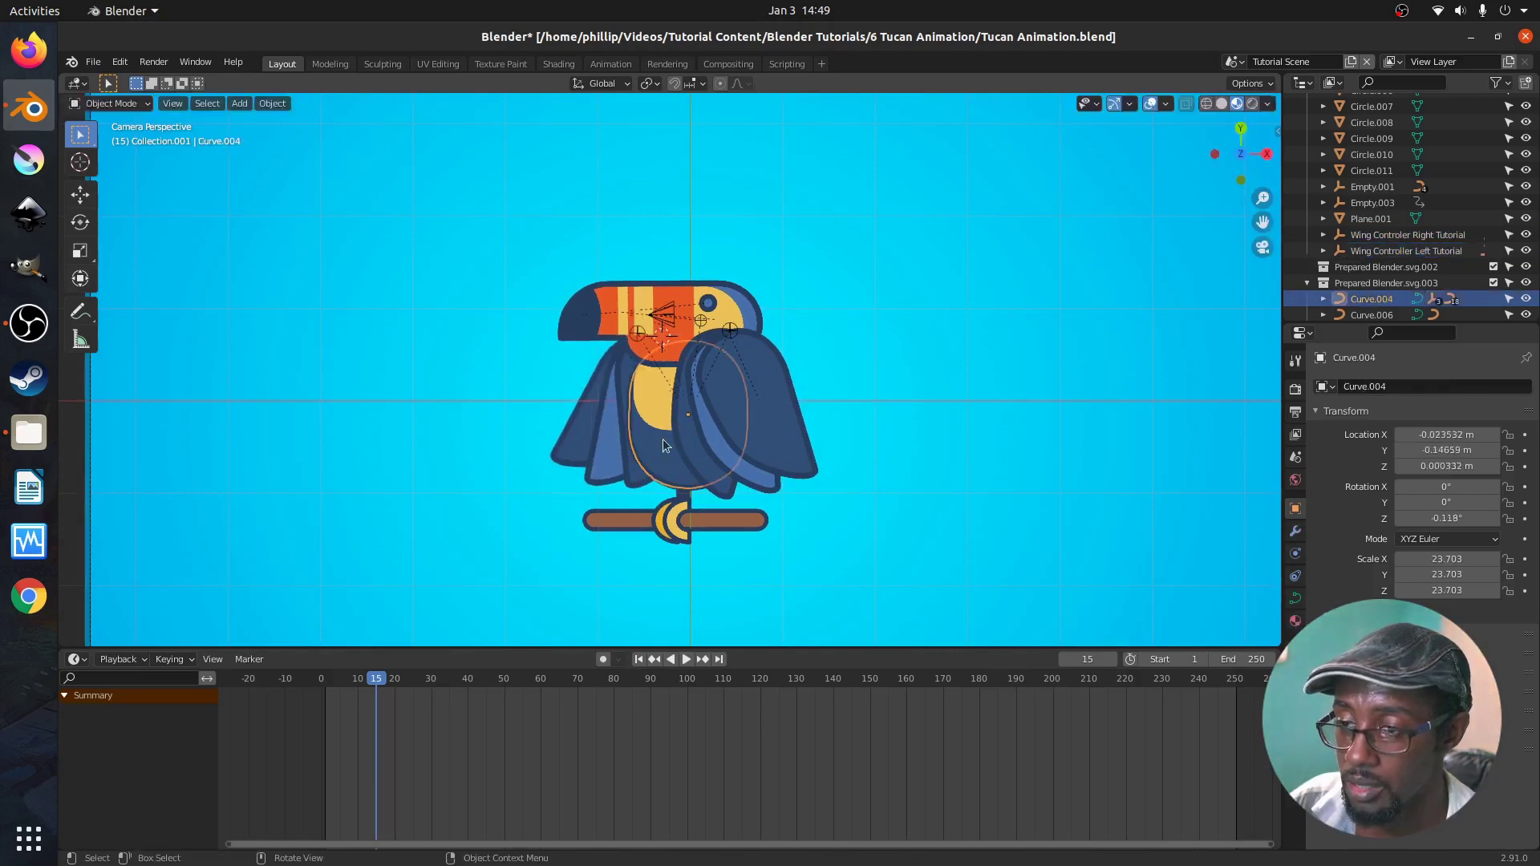
pyautogui.press('g')
pyautogui.press('Escape')
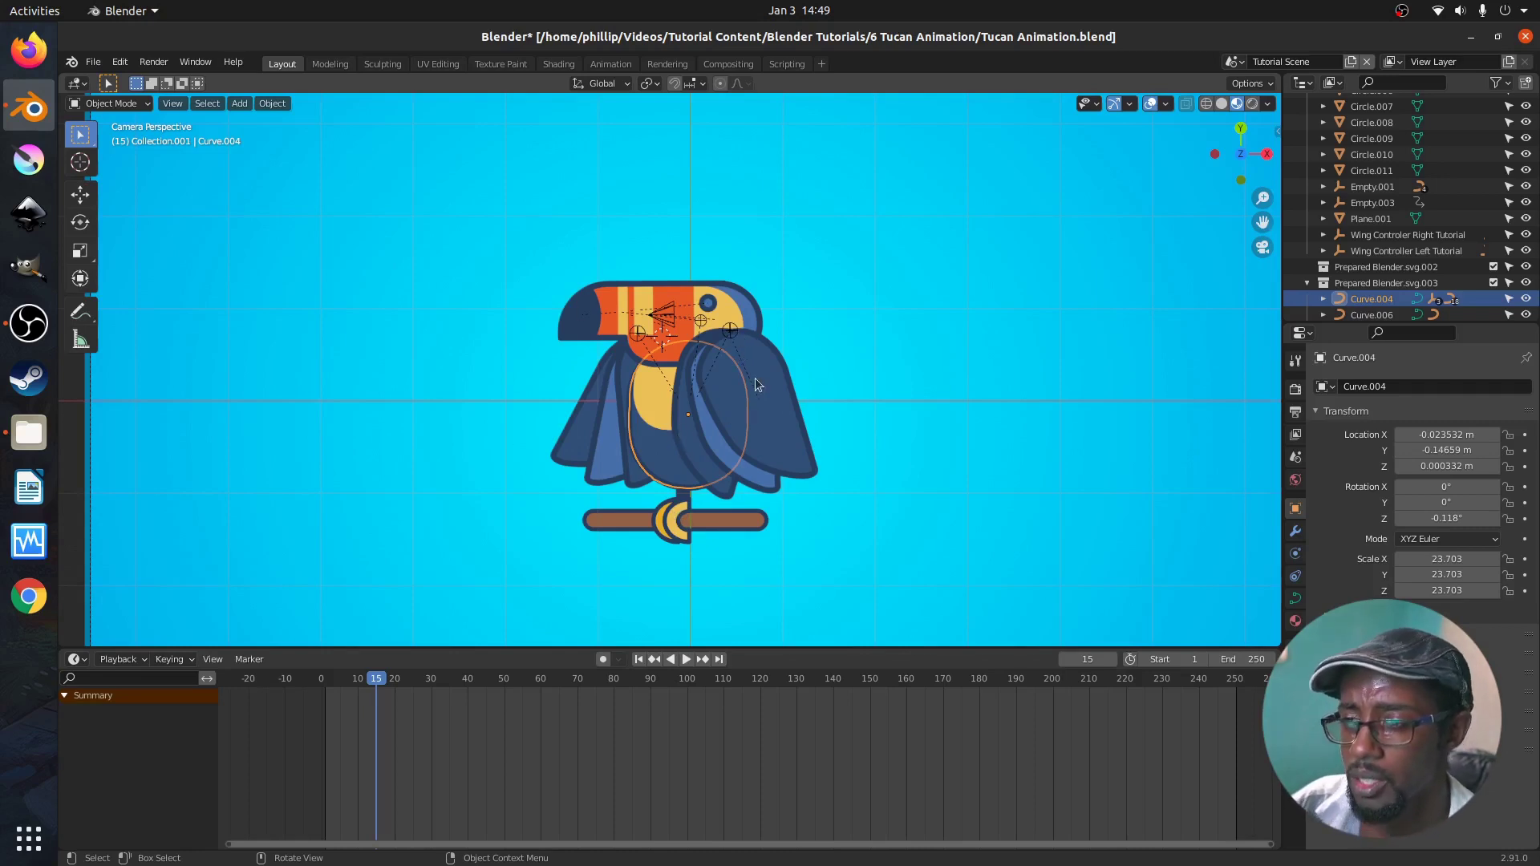
# Test-rotate the Wing Controler Right Tutorial empty to swing the right wing's feathers, then restore its original rotation.
pyautogui.click(777, 410)
pyautogui.click(731, 332)
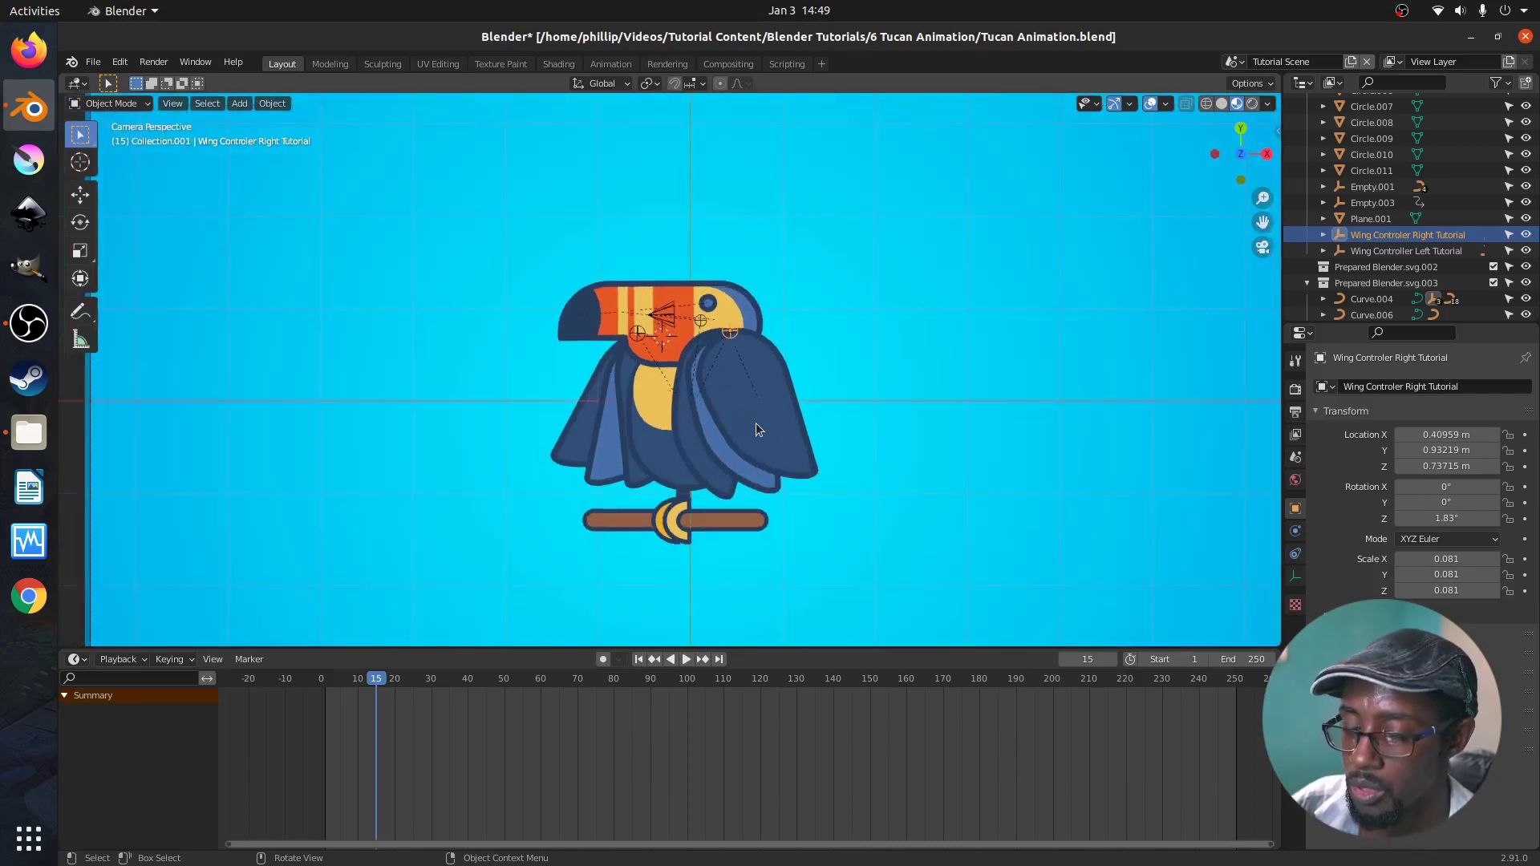
pyautogui.press('r')
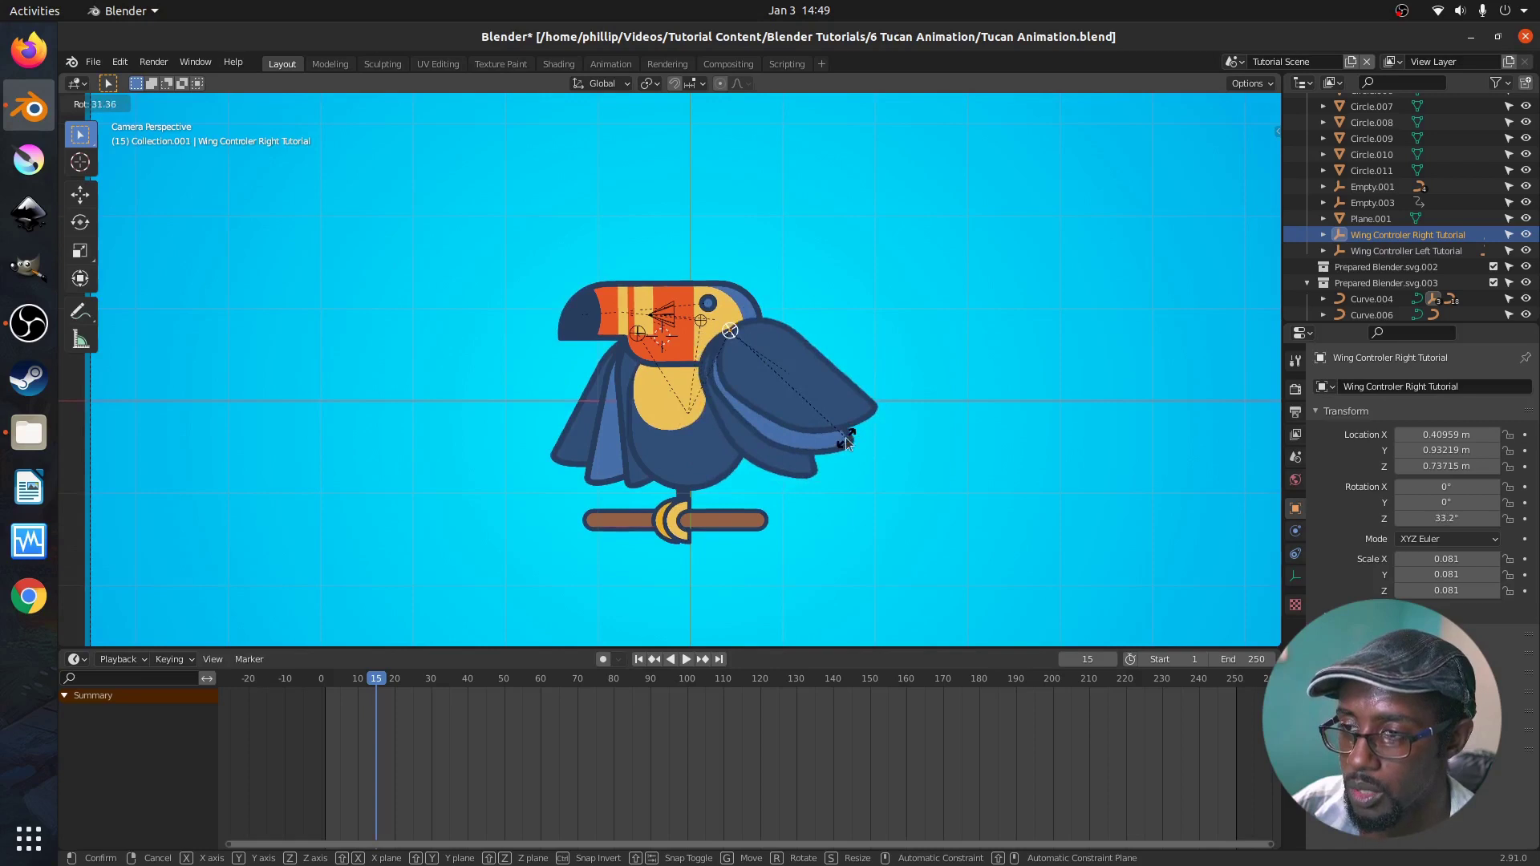
pyautogui.click(759, 460)
# Delete the single driver on the Z rotation of the right wing's top feather, path978.001.
pyautogui.click(734, 456)
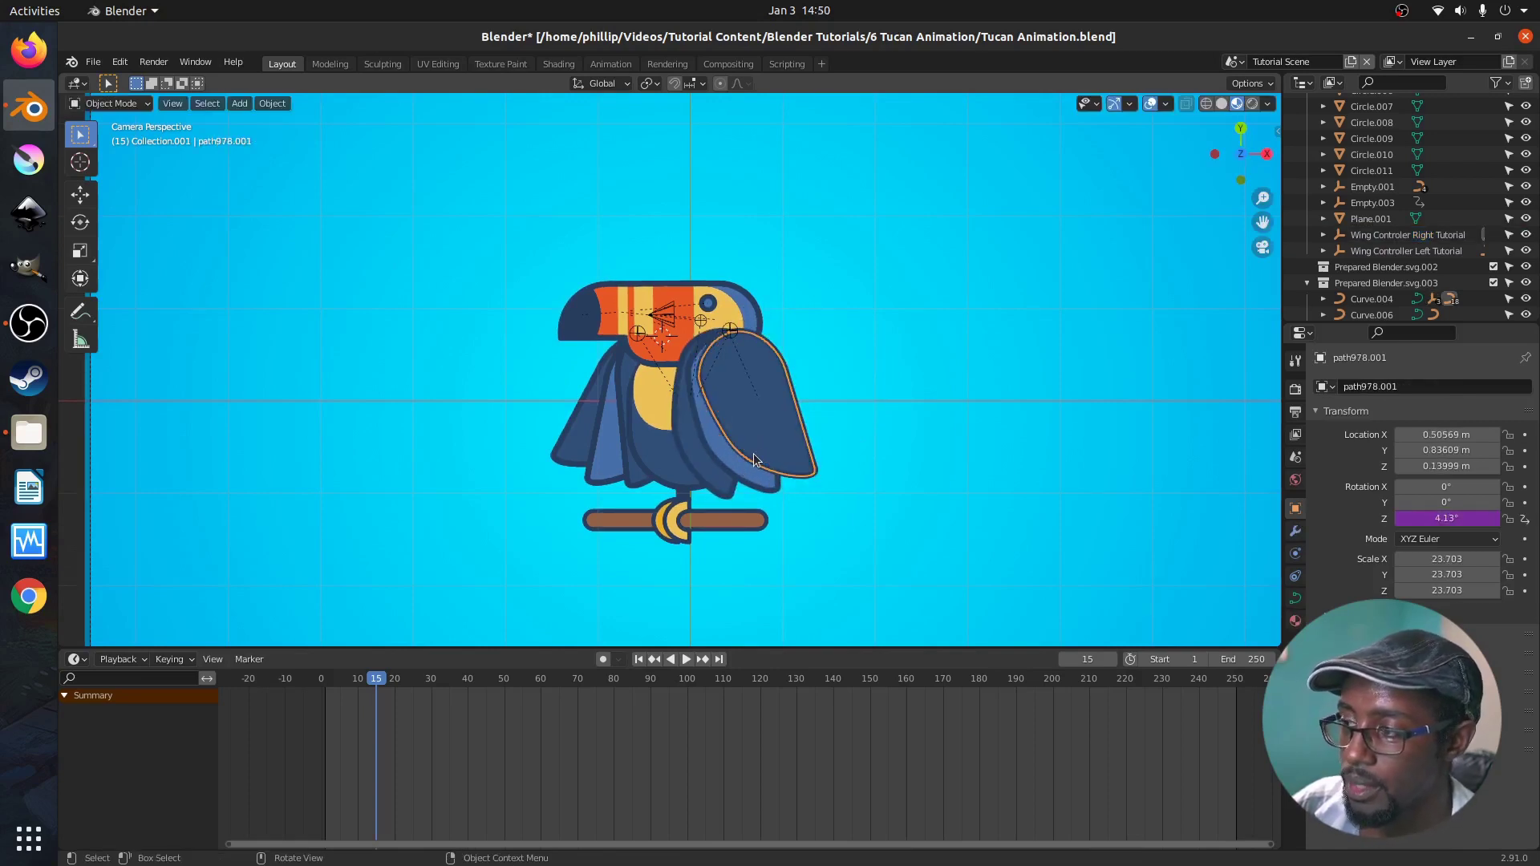
pyautogui.rightClick(1405, 519)
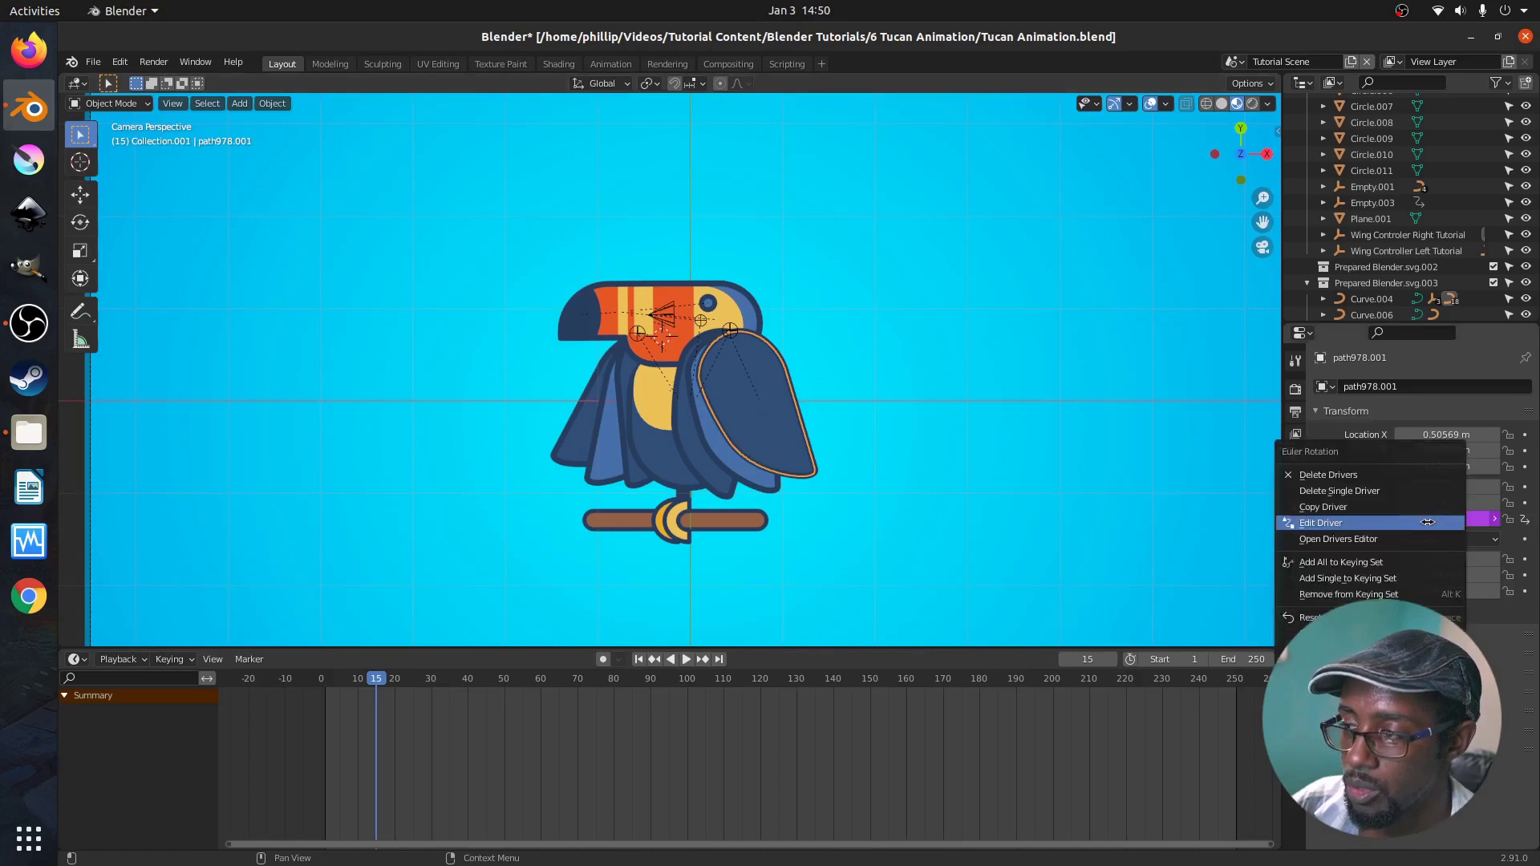
pyautogui.click(1405, 491)
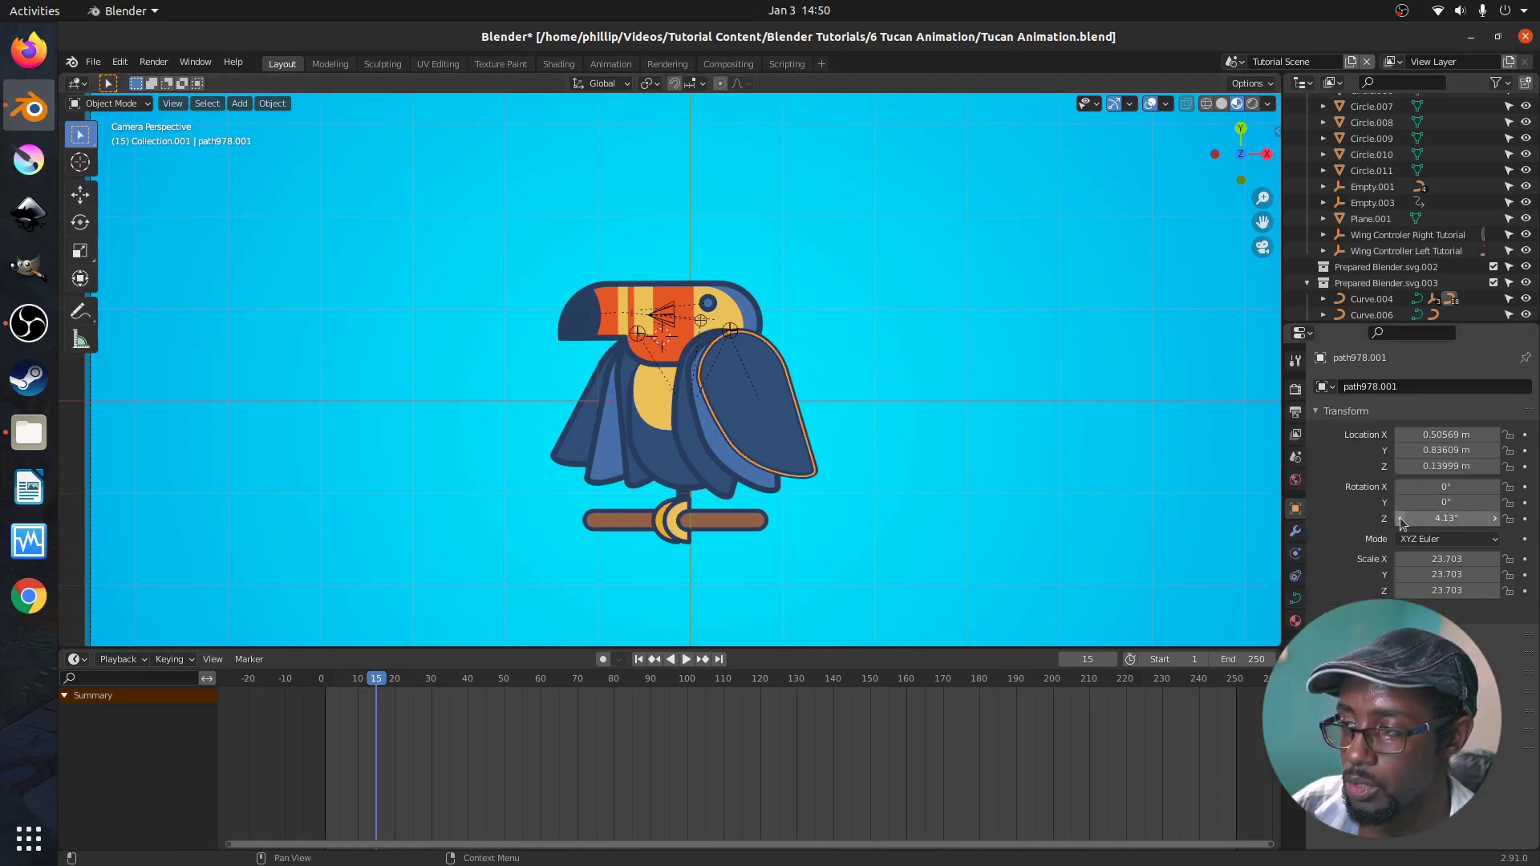
# Add a new driver to the Z rotation of path978.001 and move its settings popup clear of the properties.
pyautogui.rightClick(1444, 519)
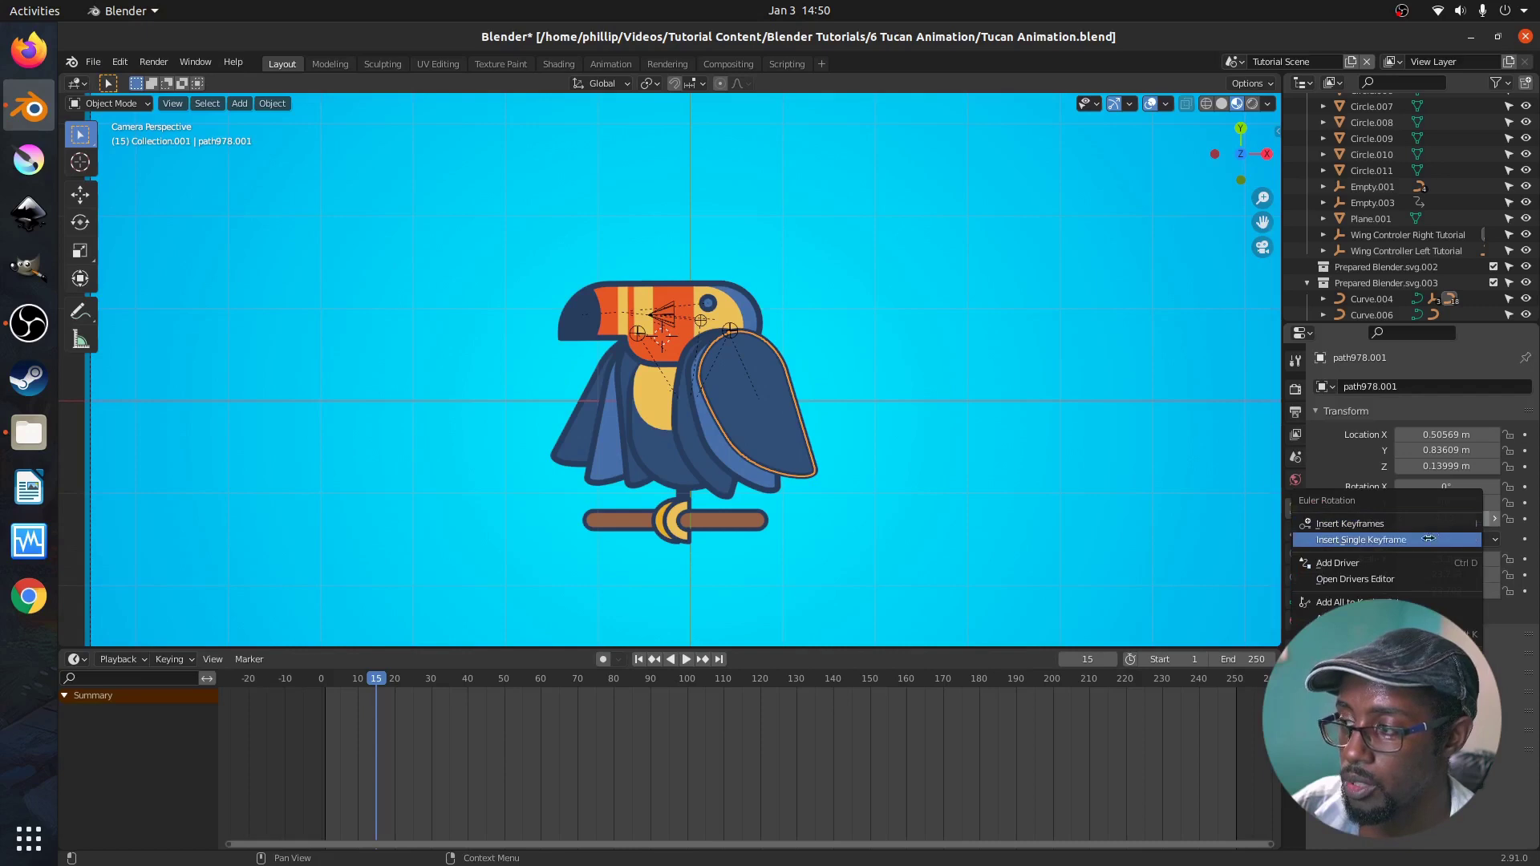
pyautogui.click(1398, 564)
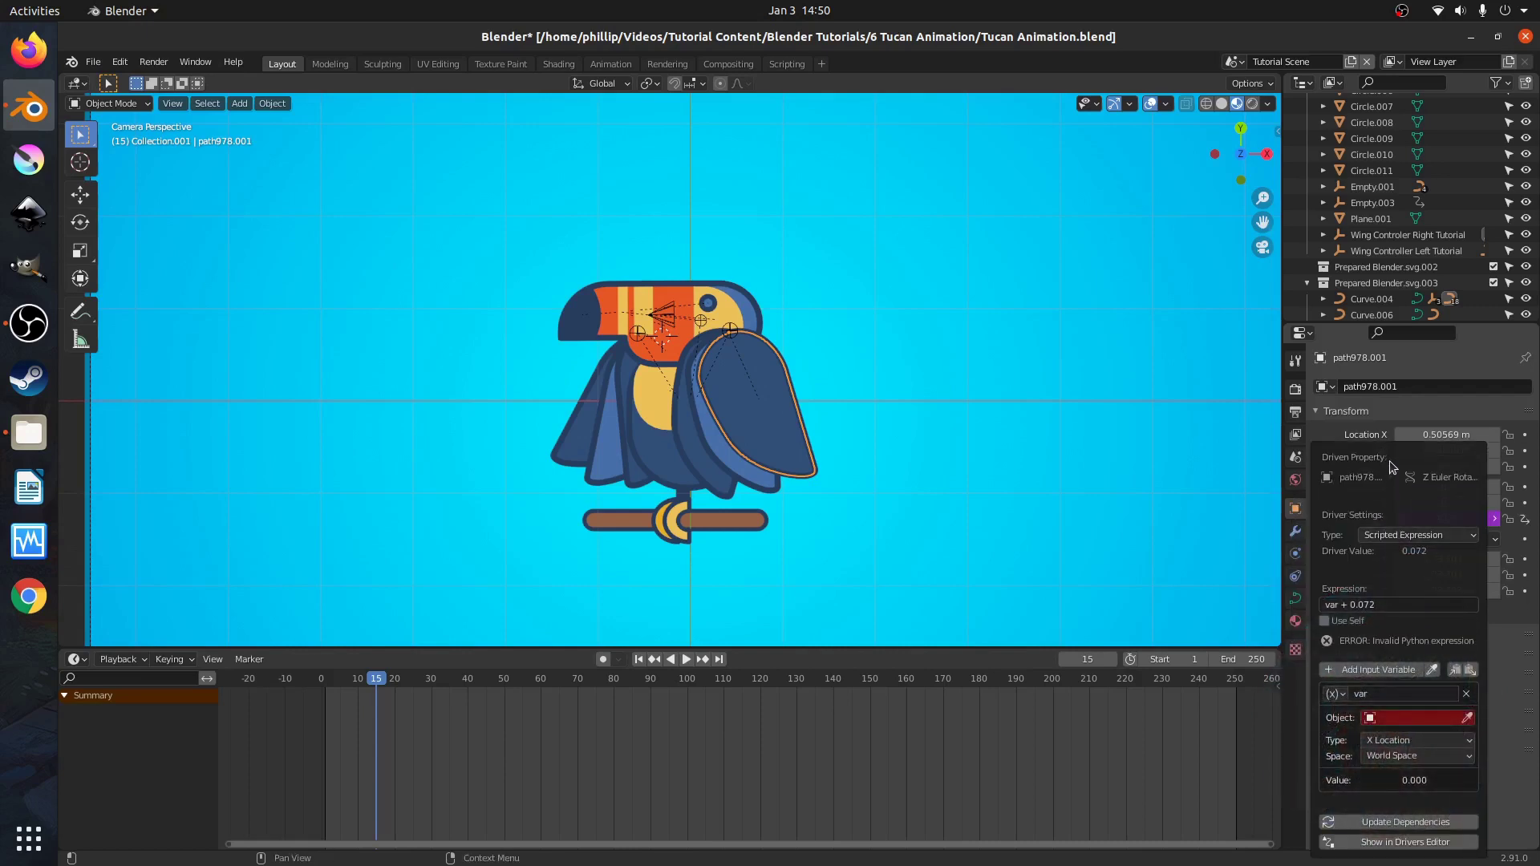
pyautogui.moveTo(1388, 459); pyautogui.dragTo(1168, 388)
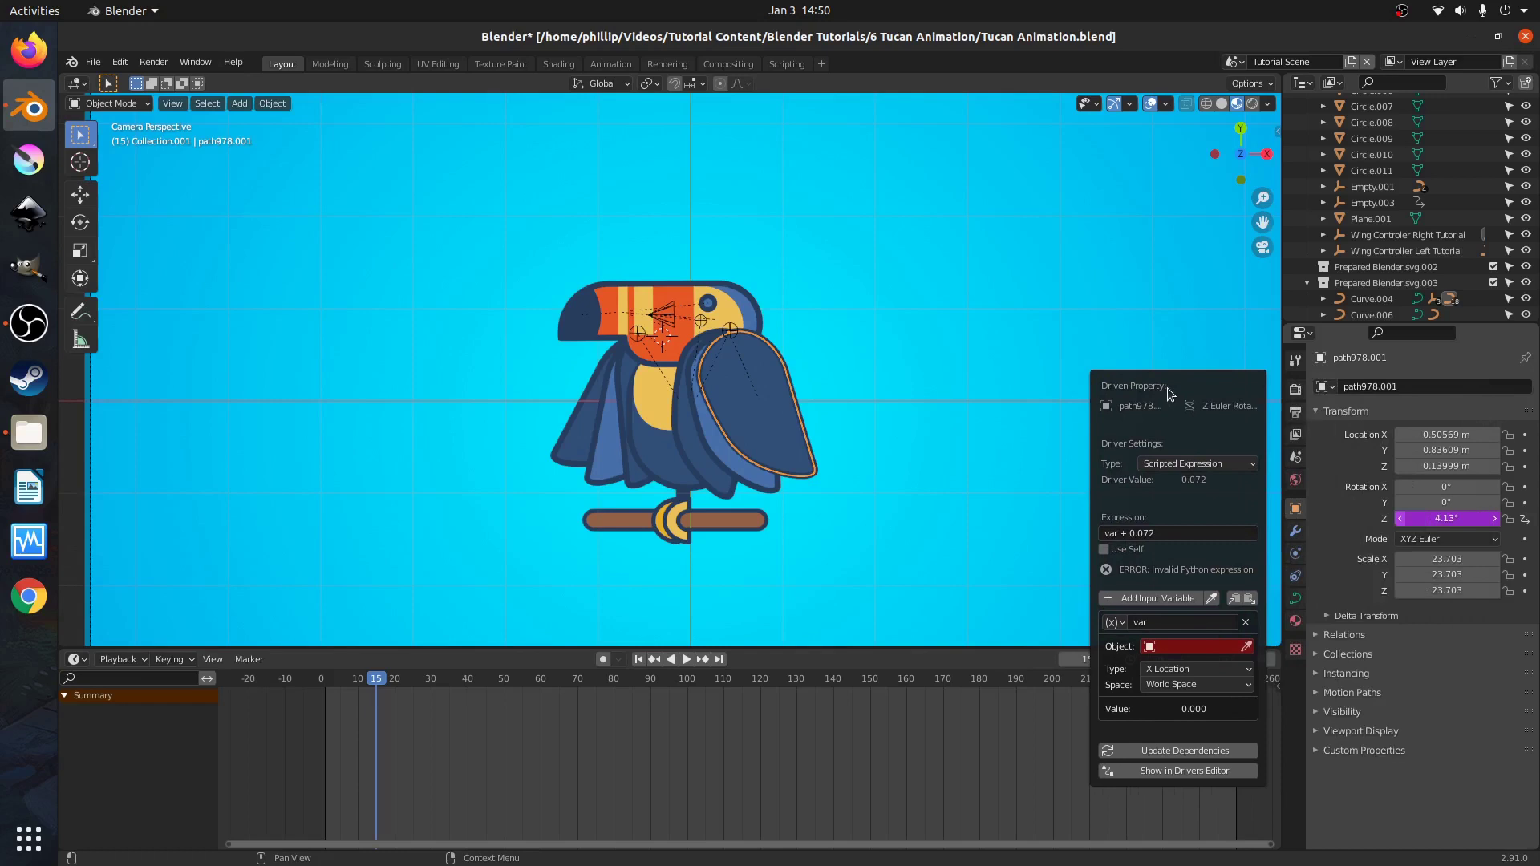
pyautogui.moveTo(1167, 387); pyautogui.dragTo(1158, 387)
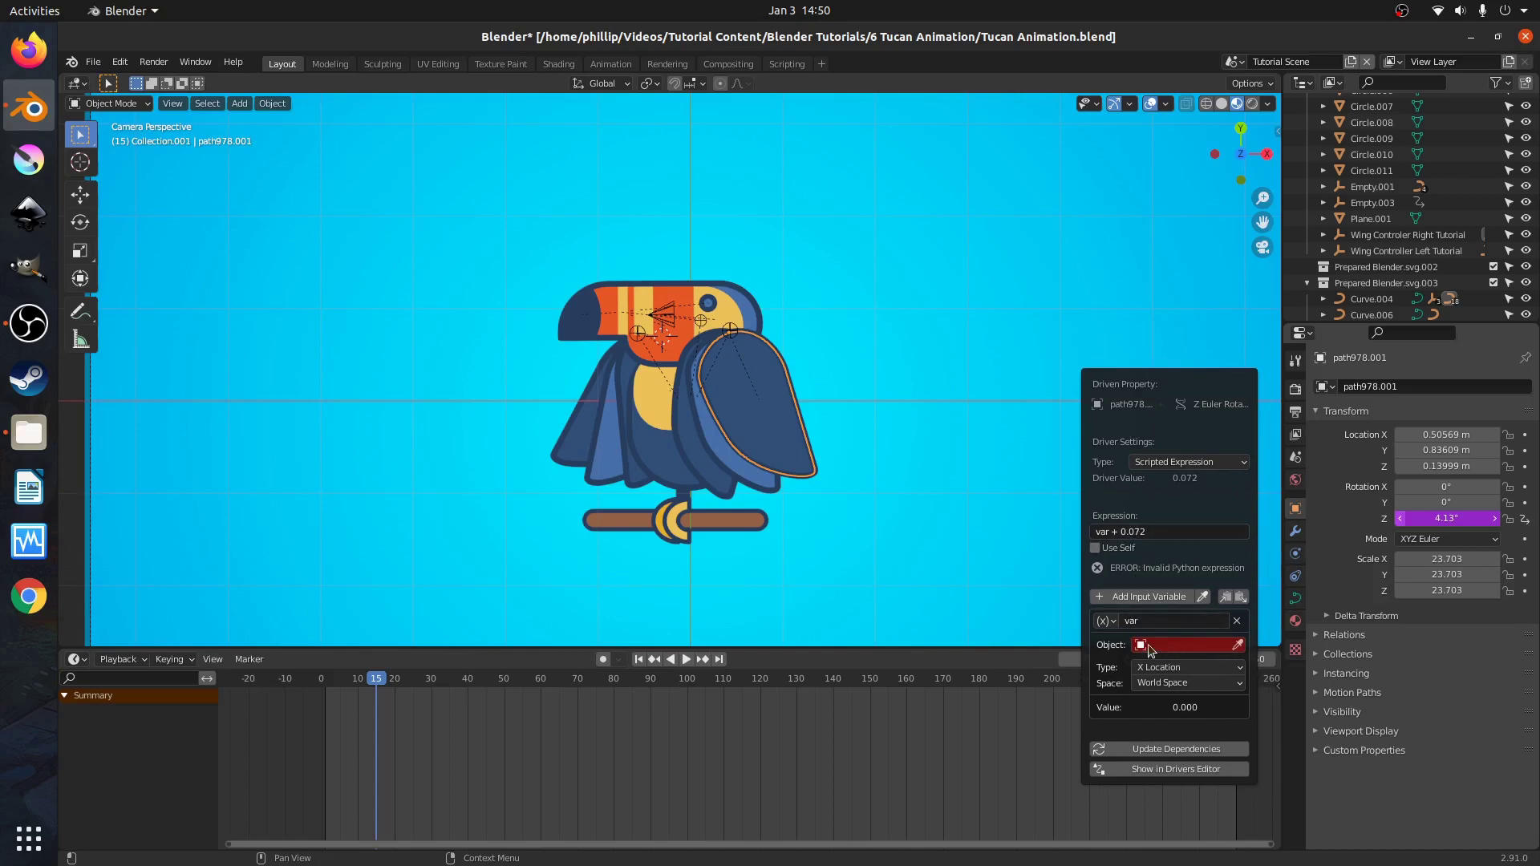
# Set the driver variable's object to Wing Controler Right Tutorial and its type to Z Rotation.
pyautogui.click(1181, 646)
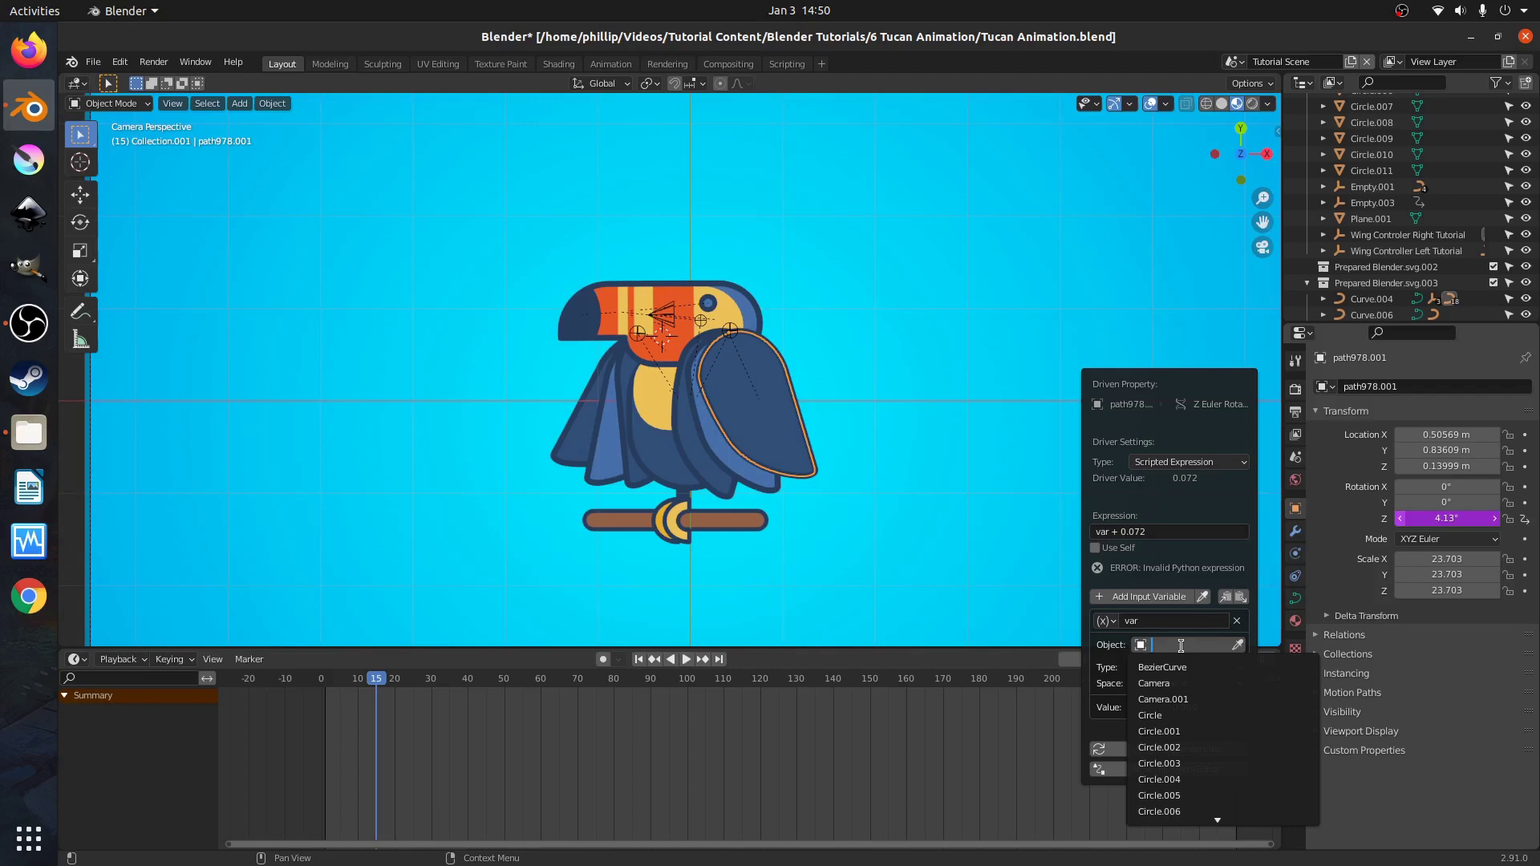
pyautogui.write('WIN')
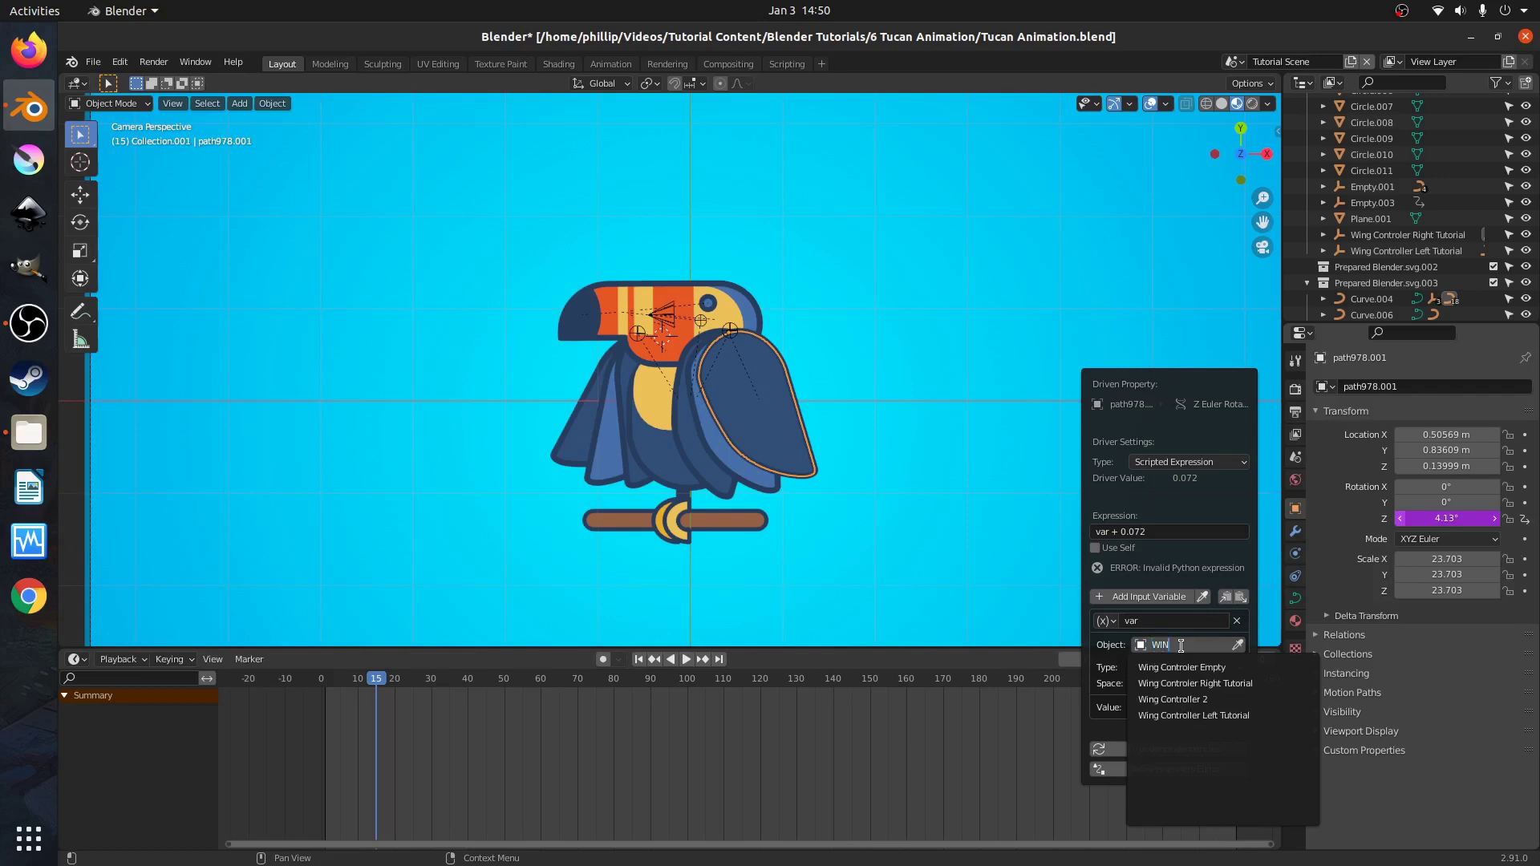
pyautogui.press('BackSpace')
pyautogui.press('BackSpace')
pyautogui.write('in')
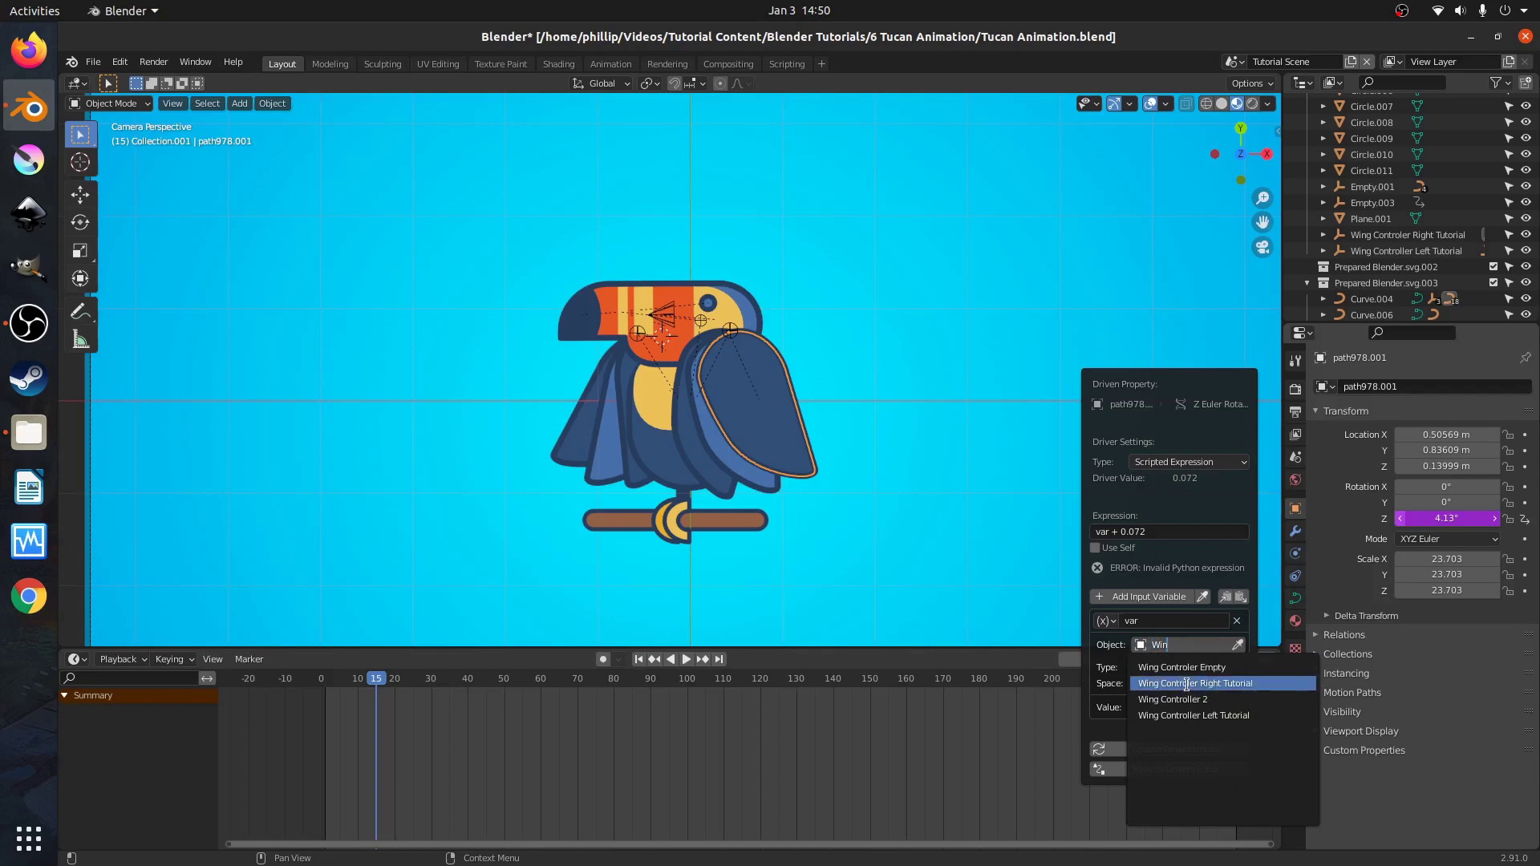
pyautogui.click(1186, 684)
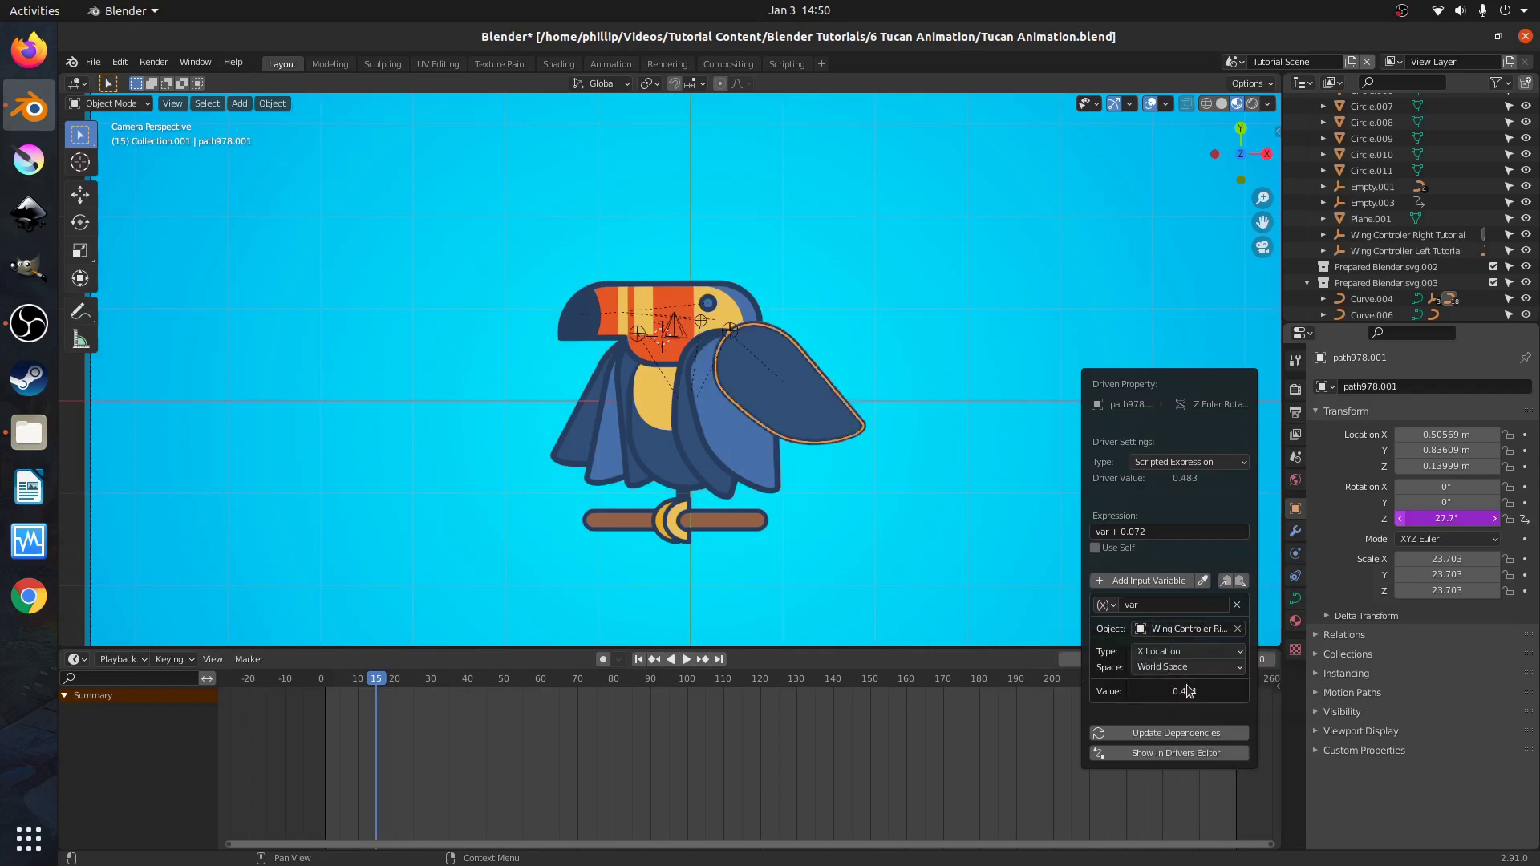
pyautogui.click(1155, 653)
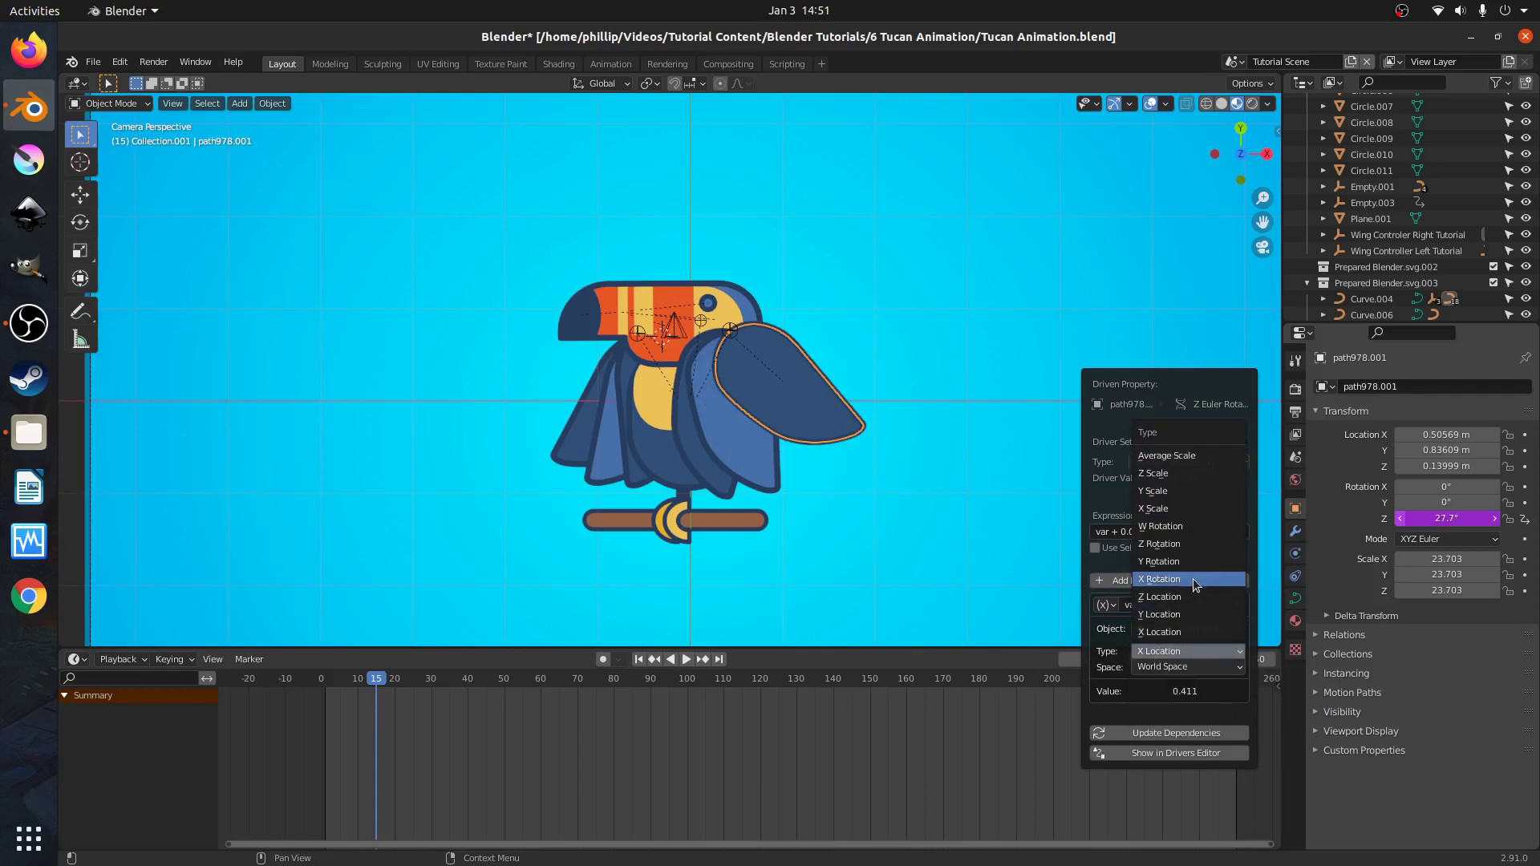
pyautogui.click(1194, 546)
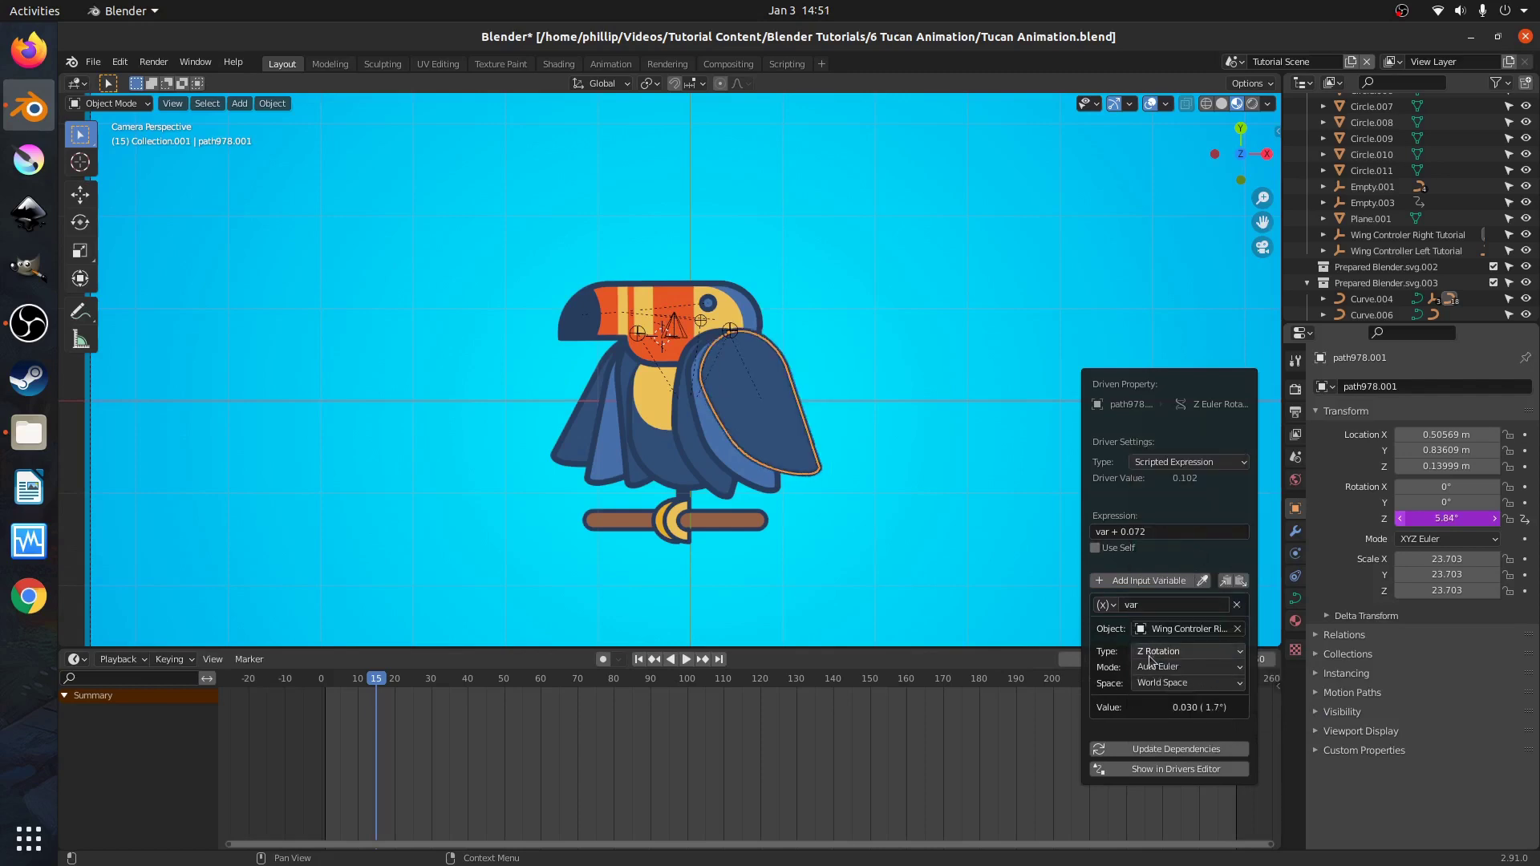
# Set the driver expression of path978.001 to var * 2.4.
pyautogui.click(1147, 532)
pyautogui.press('BackSpace')
pyautogui.press('BackSpace')
pyautogui.press('BackSpace')
pyautogui.press('BackSpace')
pyautogui.press('BackSpace')
pyautogui.press('BackSpace')
pyautogui.press('BackSpace')
pyautogui.press('BackSpace')
pyautogui.write('* ')
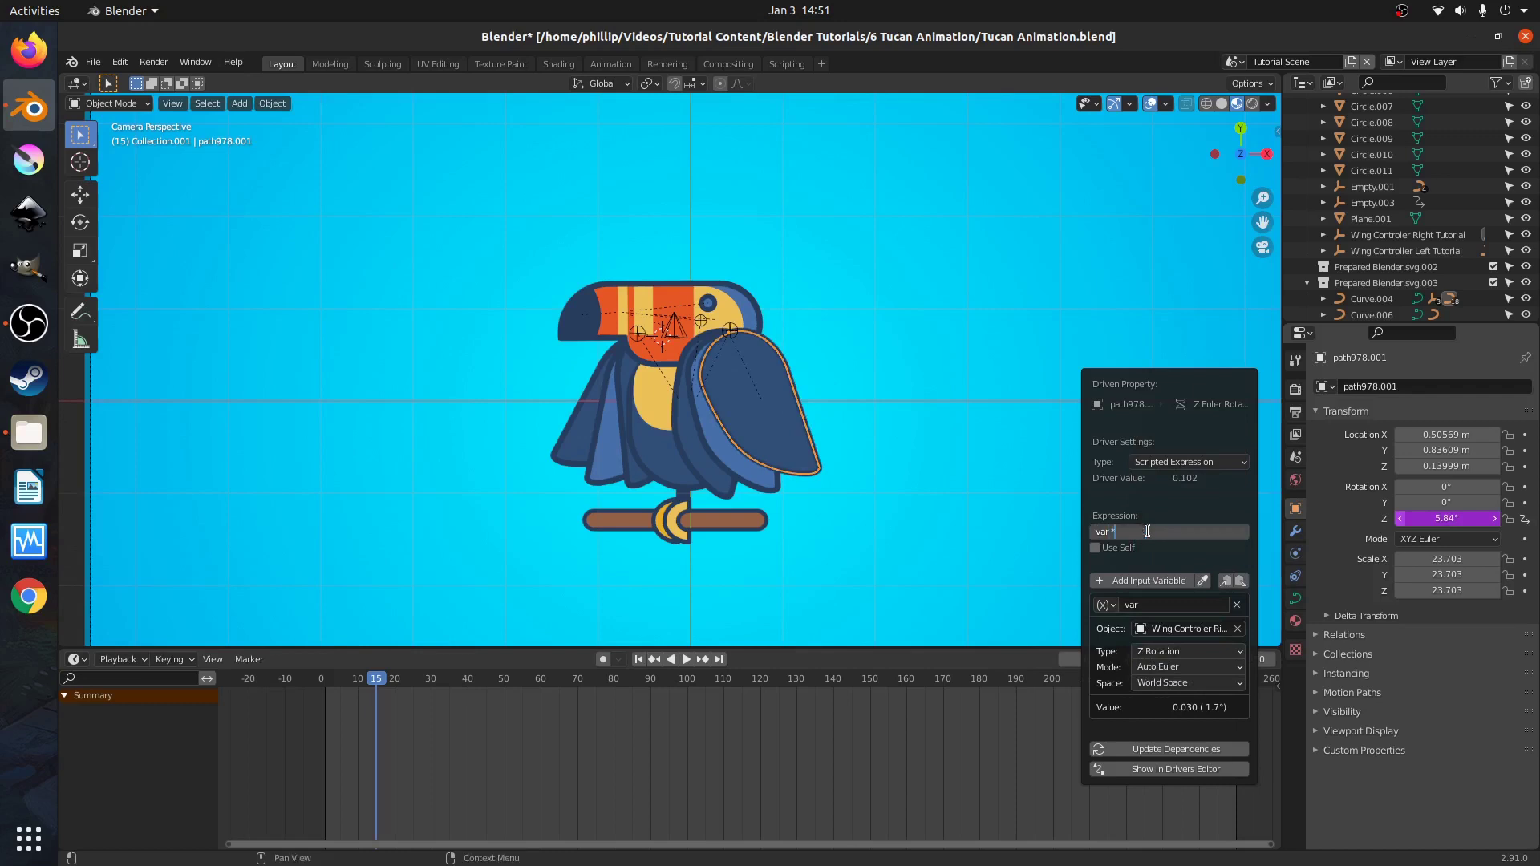
pyautogui.write('2.4')
pyautogui.press('Return')
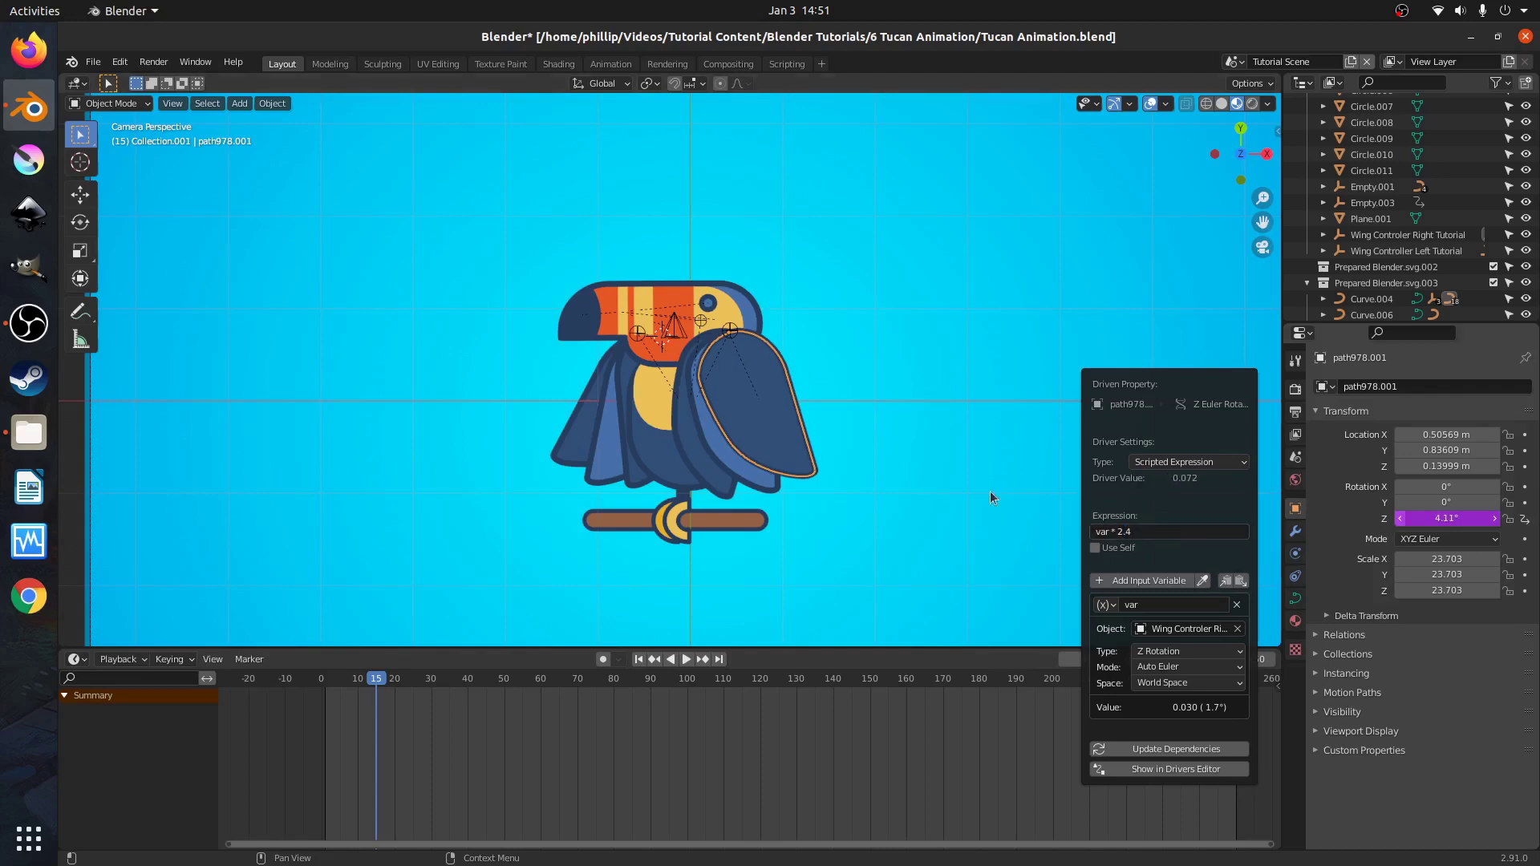
# Add a driver to the Z rotation of the right wing's middle feather, path980.001.
pyautogui.click(731, 329)
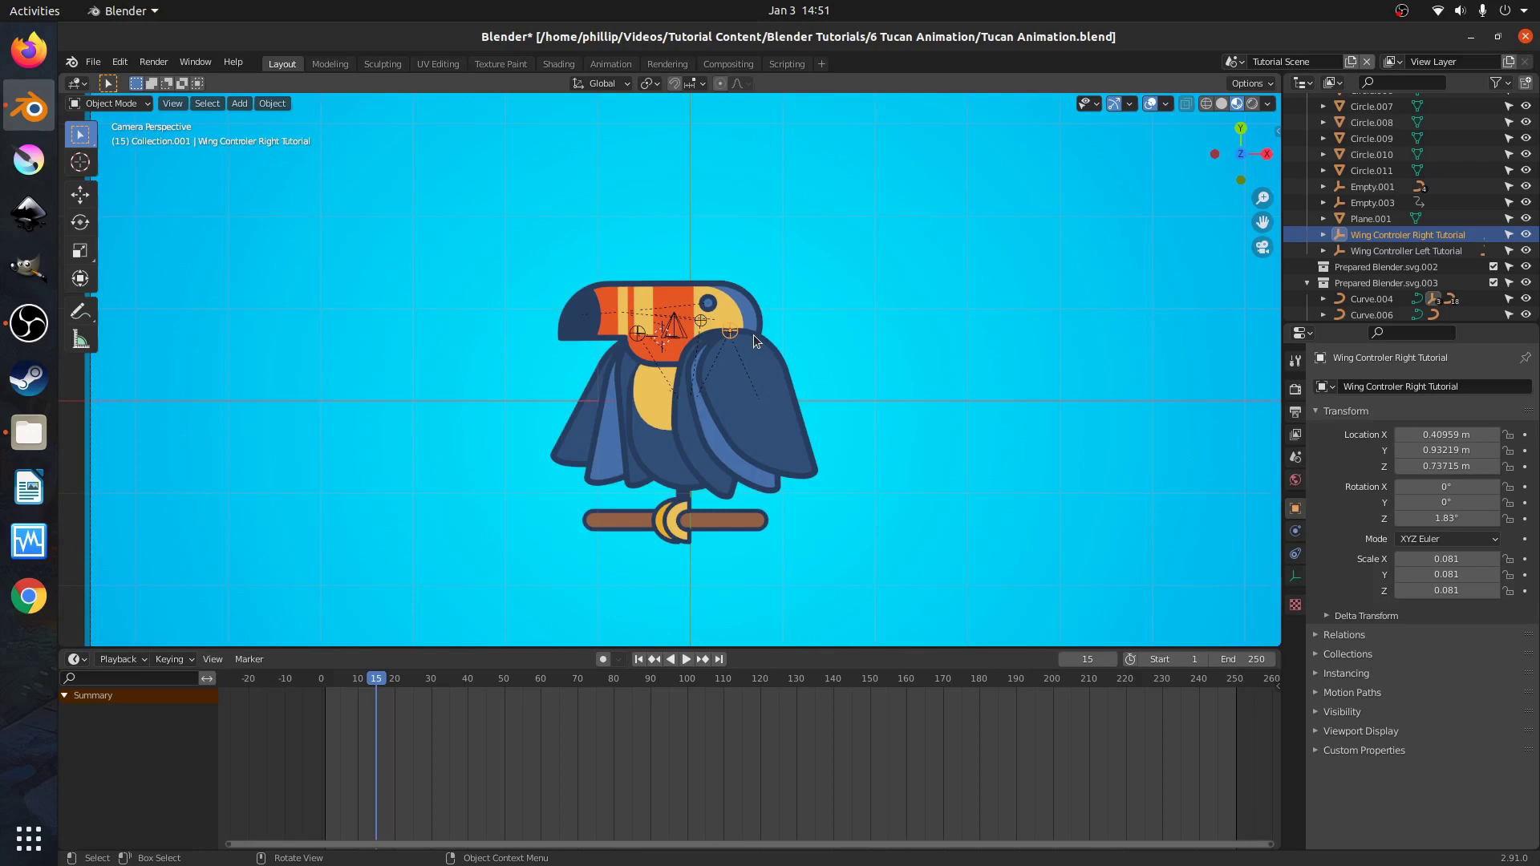
pyautogui.click(723, 449)
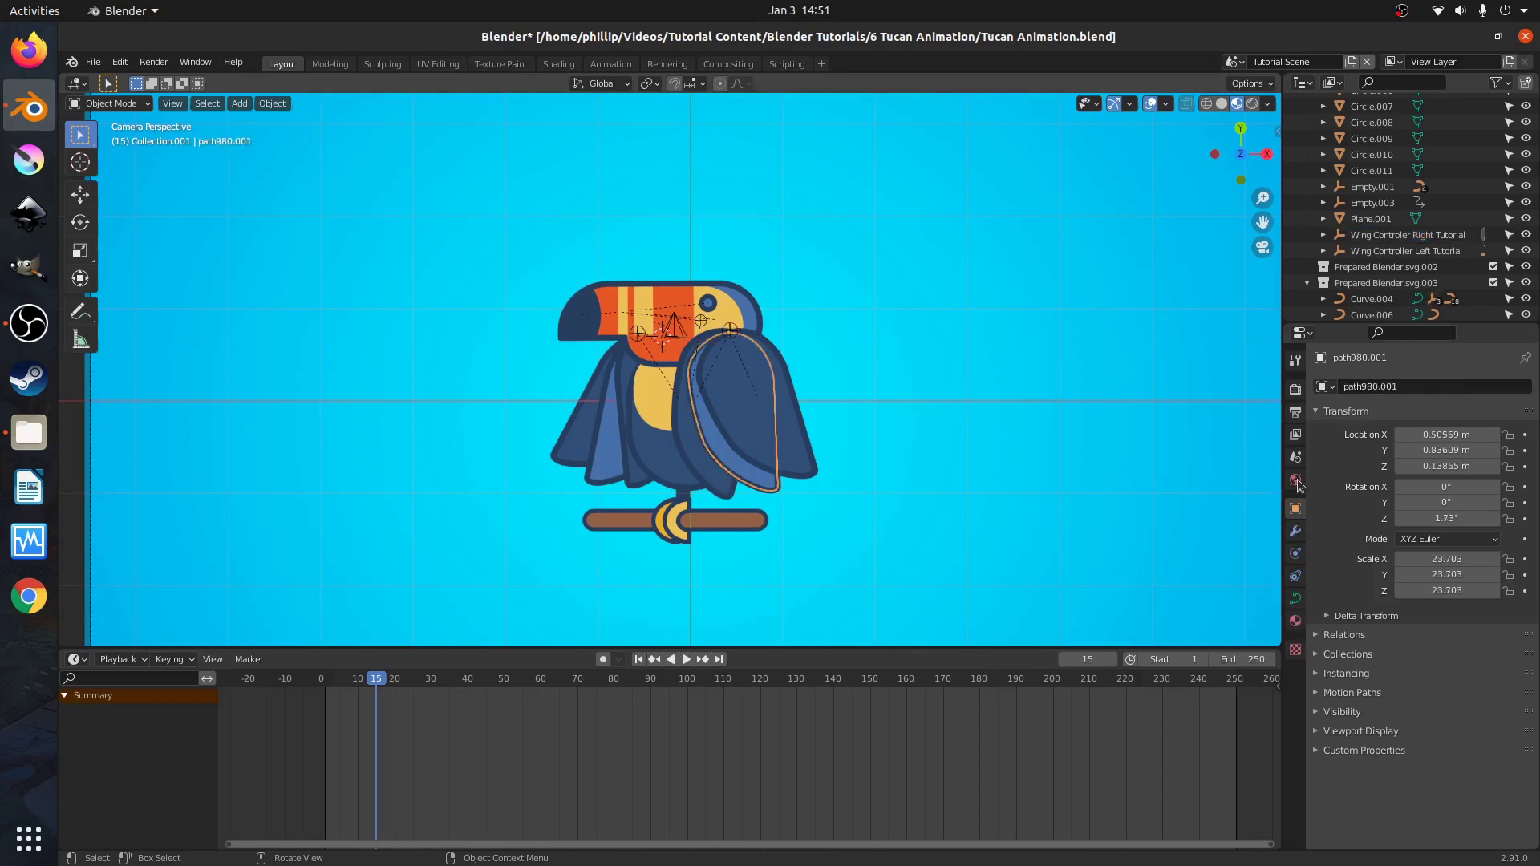
pyautogui.rightClick(1453, 523)
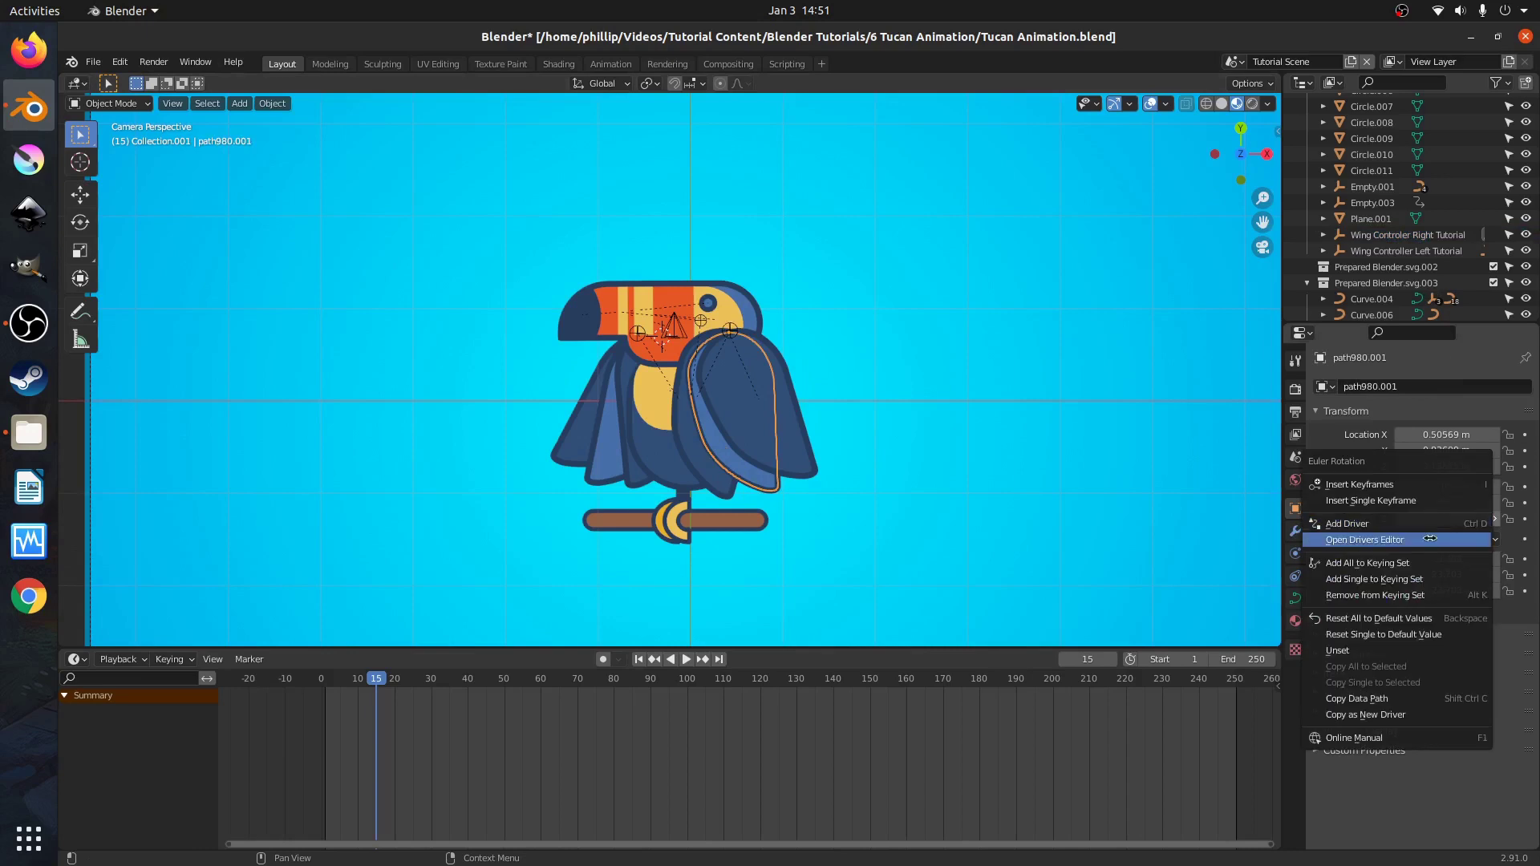
pyautogui.click(1380, 523)
# Set the driver expression of path980.001 to var * 1.01.
pyautogui.click(1383, 595)
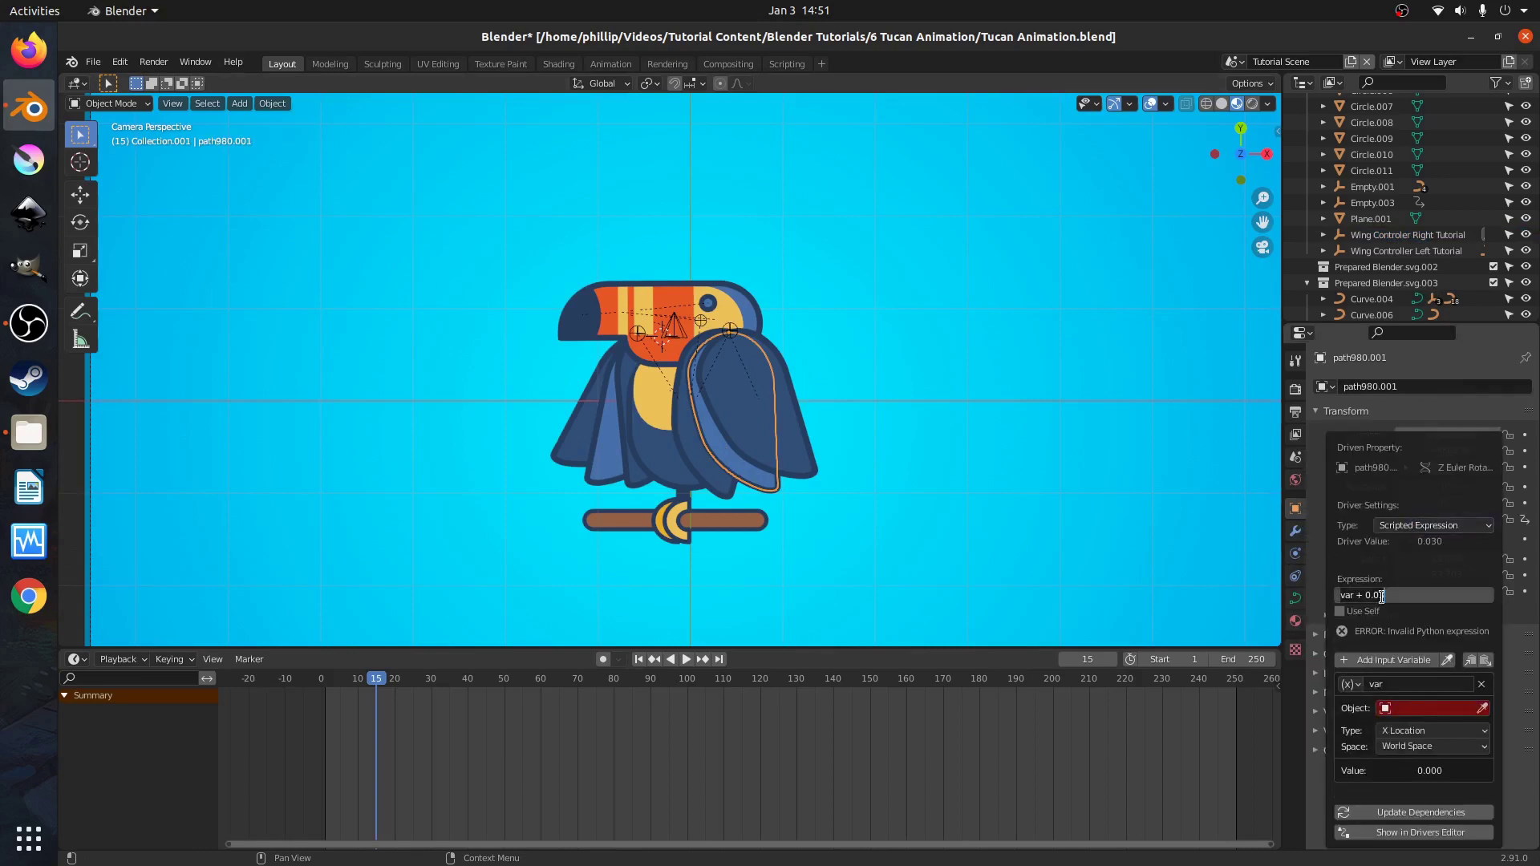
pyautogui.press('BackSpace')
pyautogui.press('BackSpace')
pyautogui.press('BackSpace')
pyautogui.press('BackSpace')
pyautogui.press('BackSpace')
pyautogui.press('BackSpace')
pyautogui.write('* 1.01')
pyautogui.press('Return')
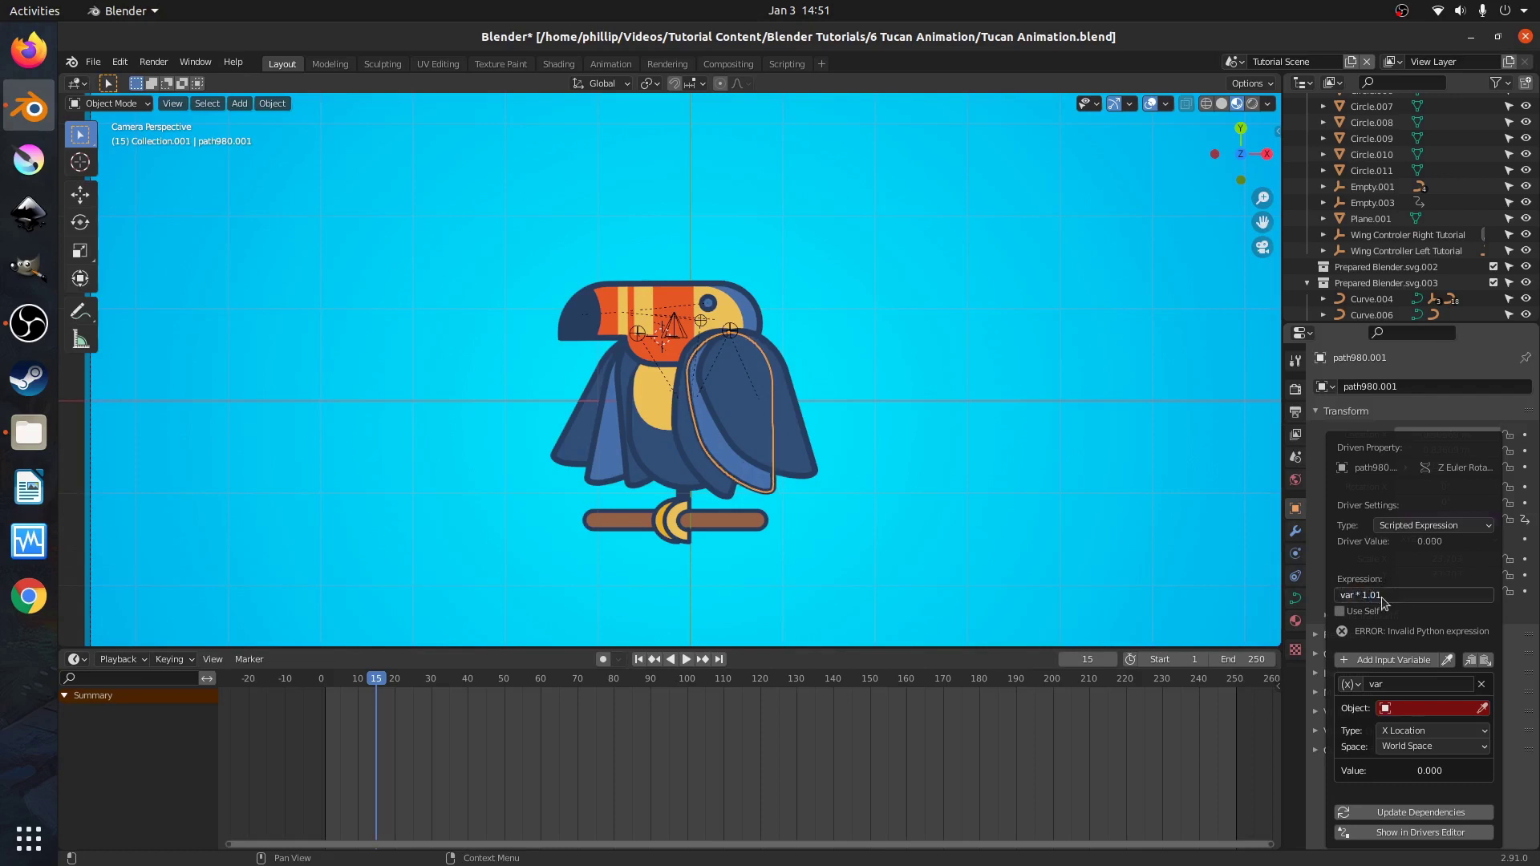
# Set the object of the path980.001 driver variable to Wing Controler Right Tutorial.
pyautogui.click(1407, 709)
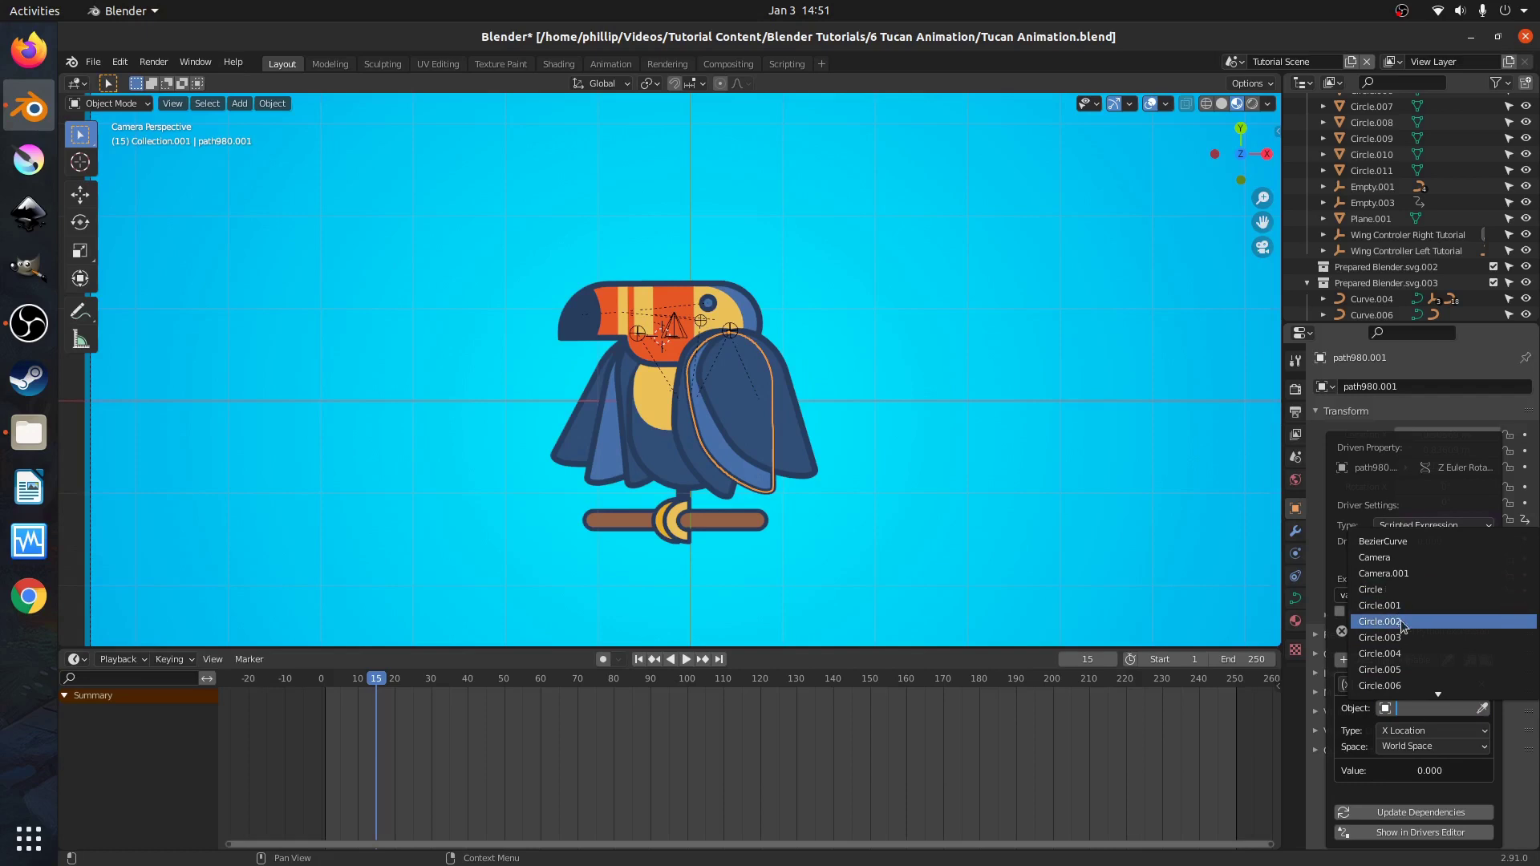
pyautogui.write('wing')
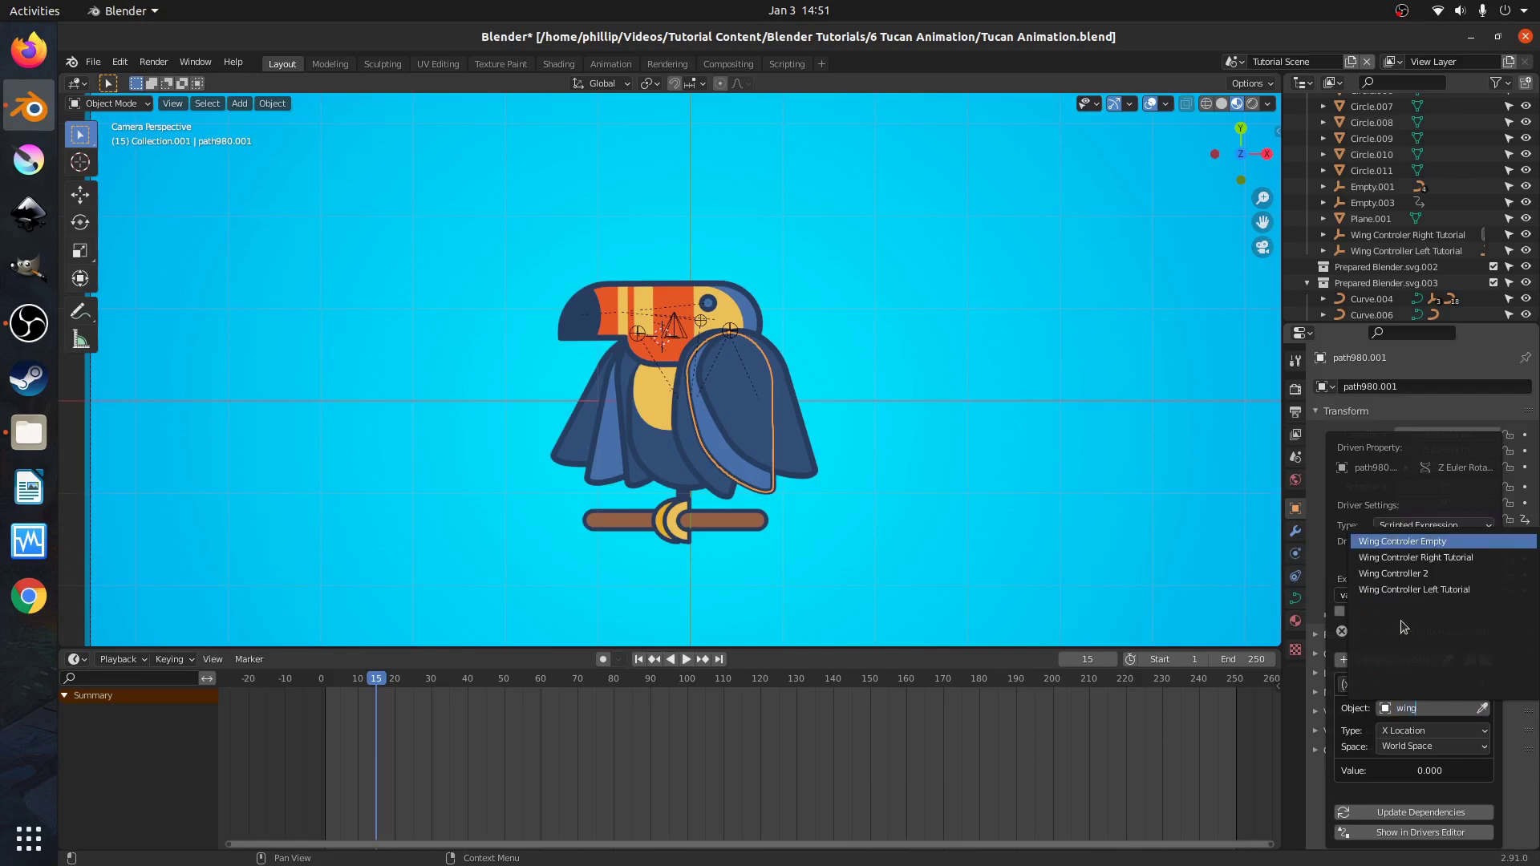
pyautogui.click(1424, 559)
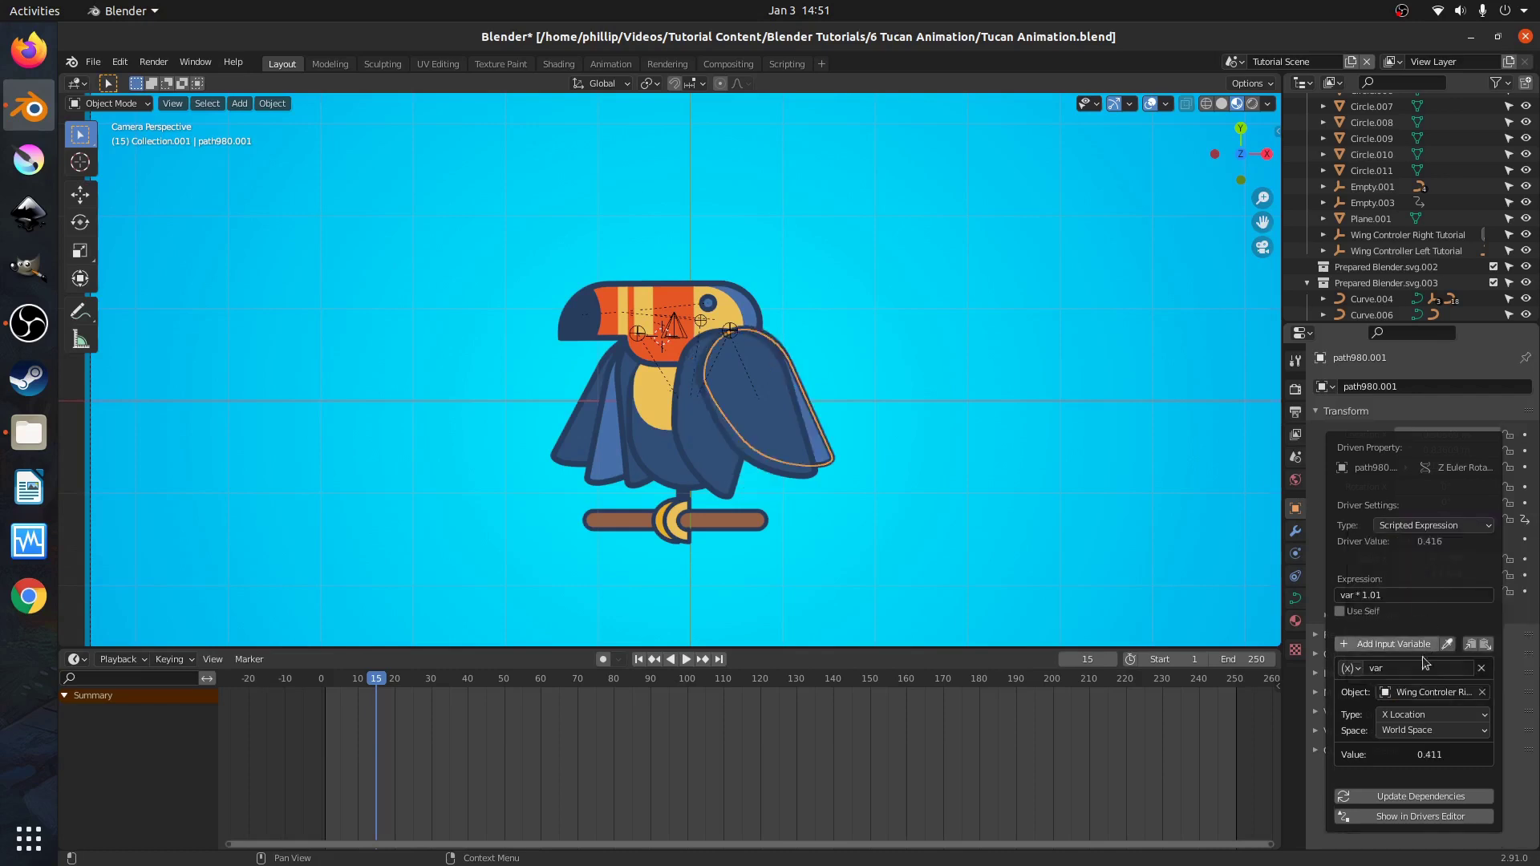
# Set the variable type of path980.001's driver to Z Rotation and test the driver by rotating the right wing controller.
pyautogui.click(1419, 715)
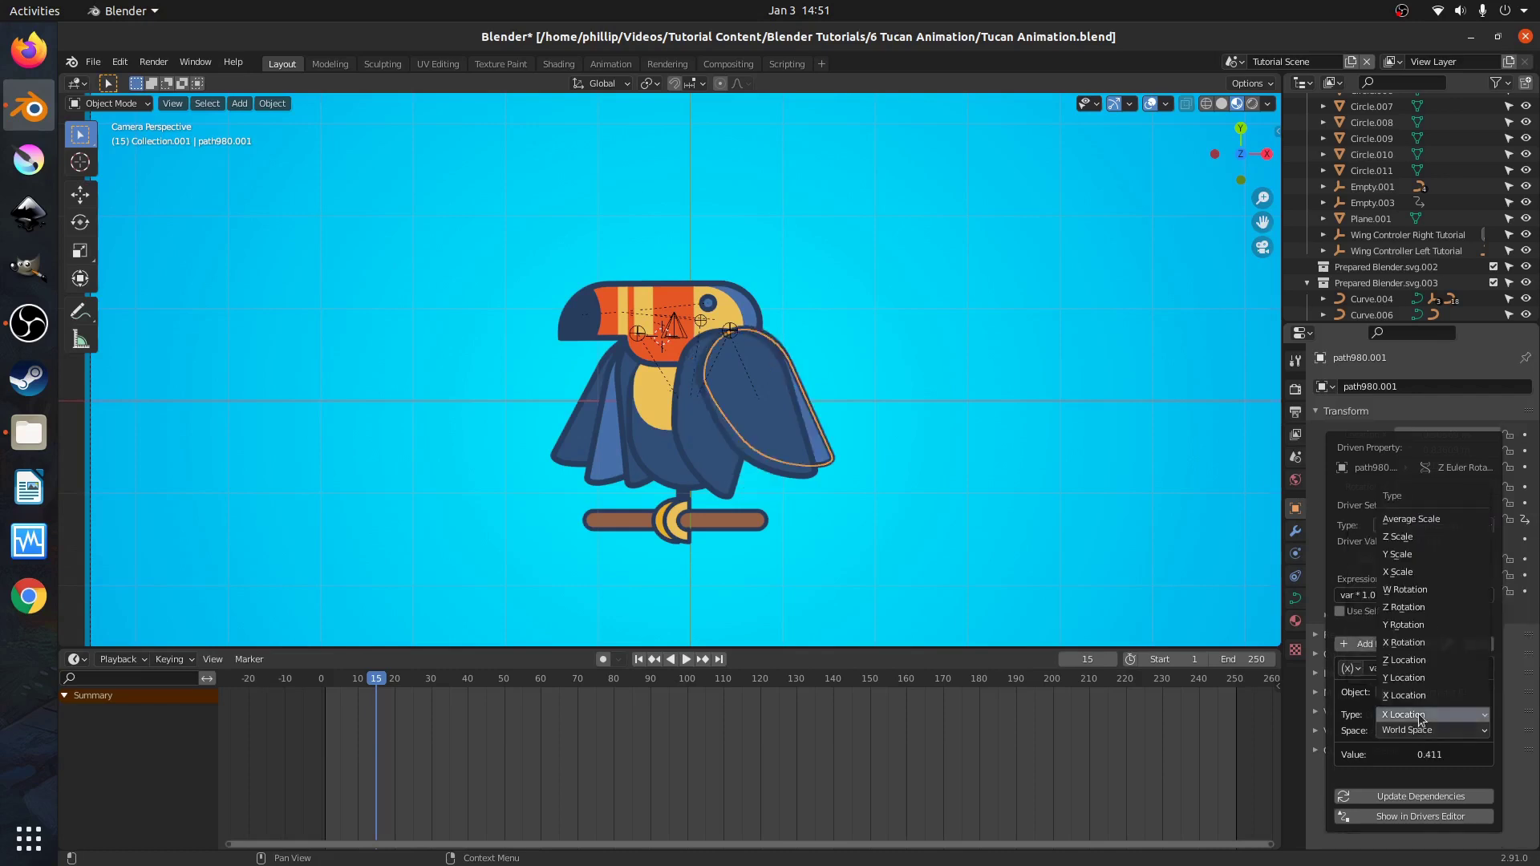
pyautogui.click(1422, 608)
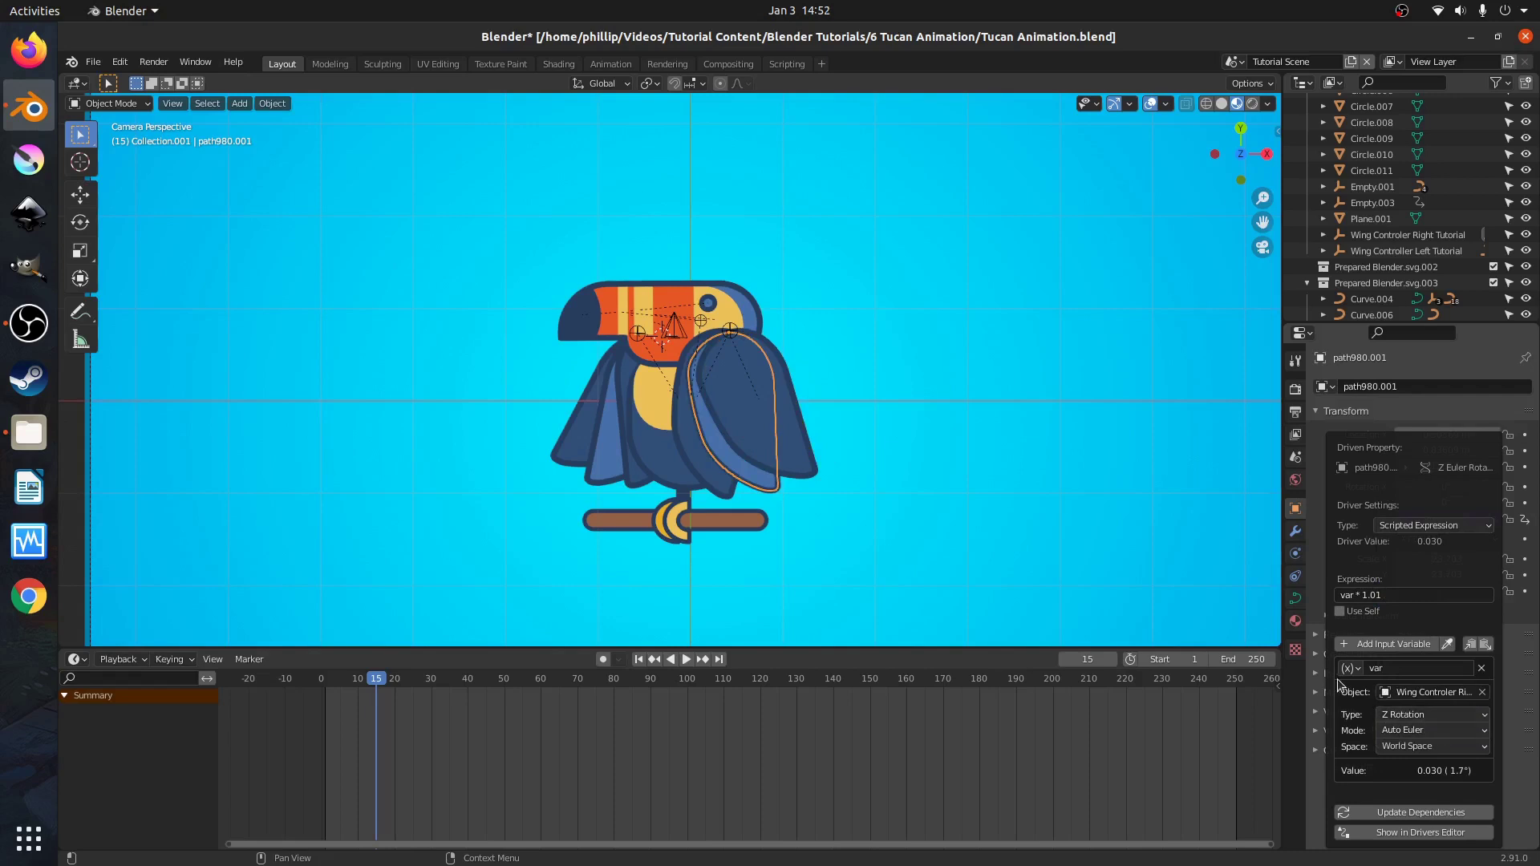
pyautogui.click(727, 336)
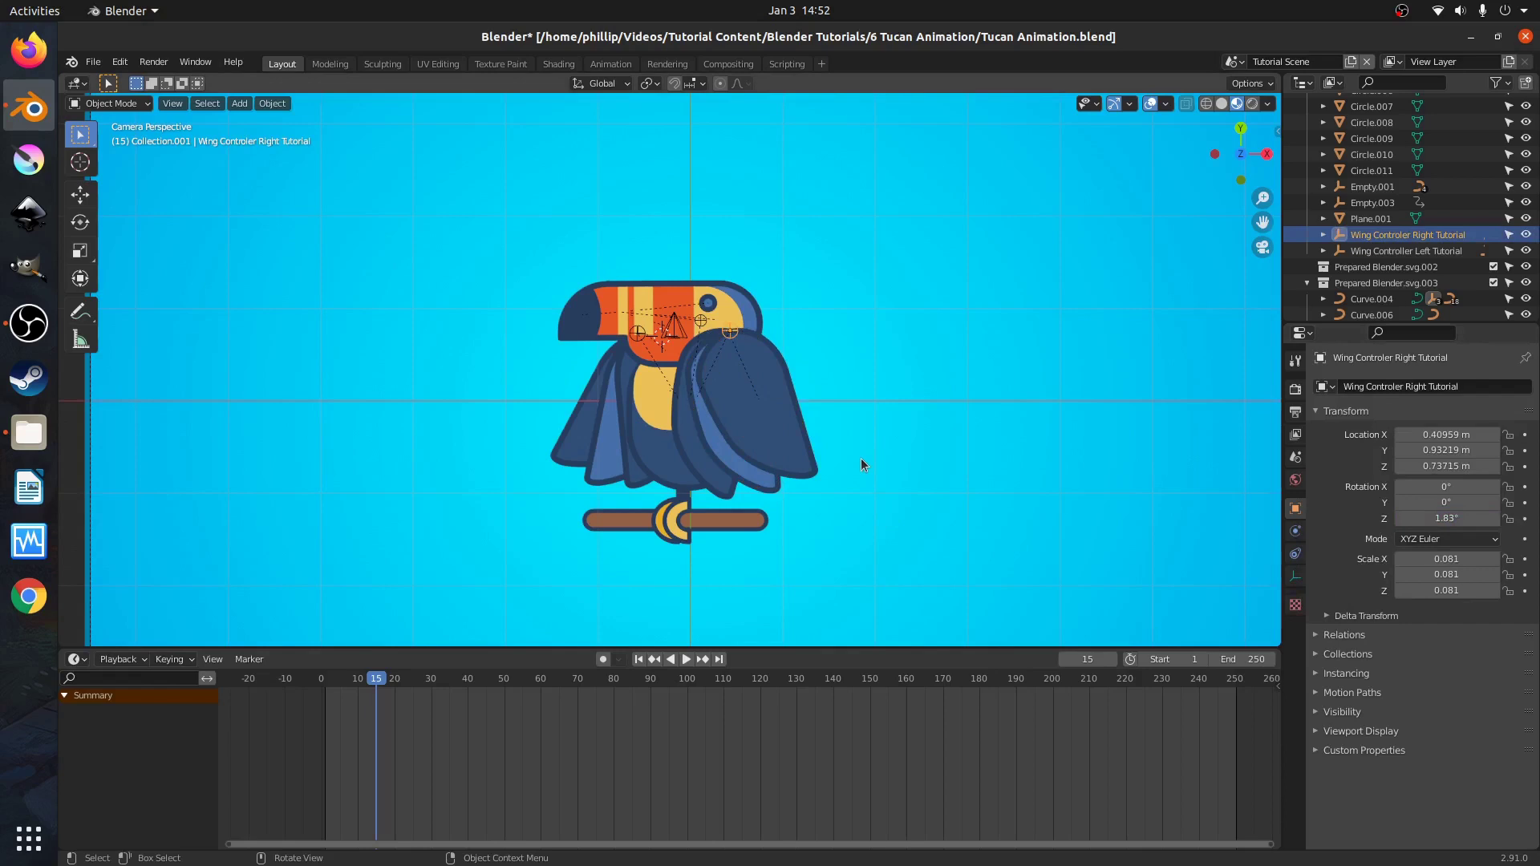
pyautogui.press('r')
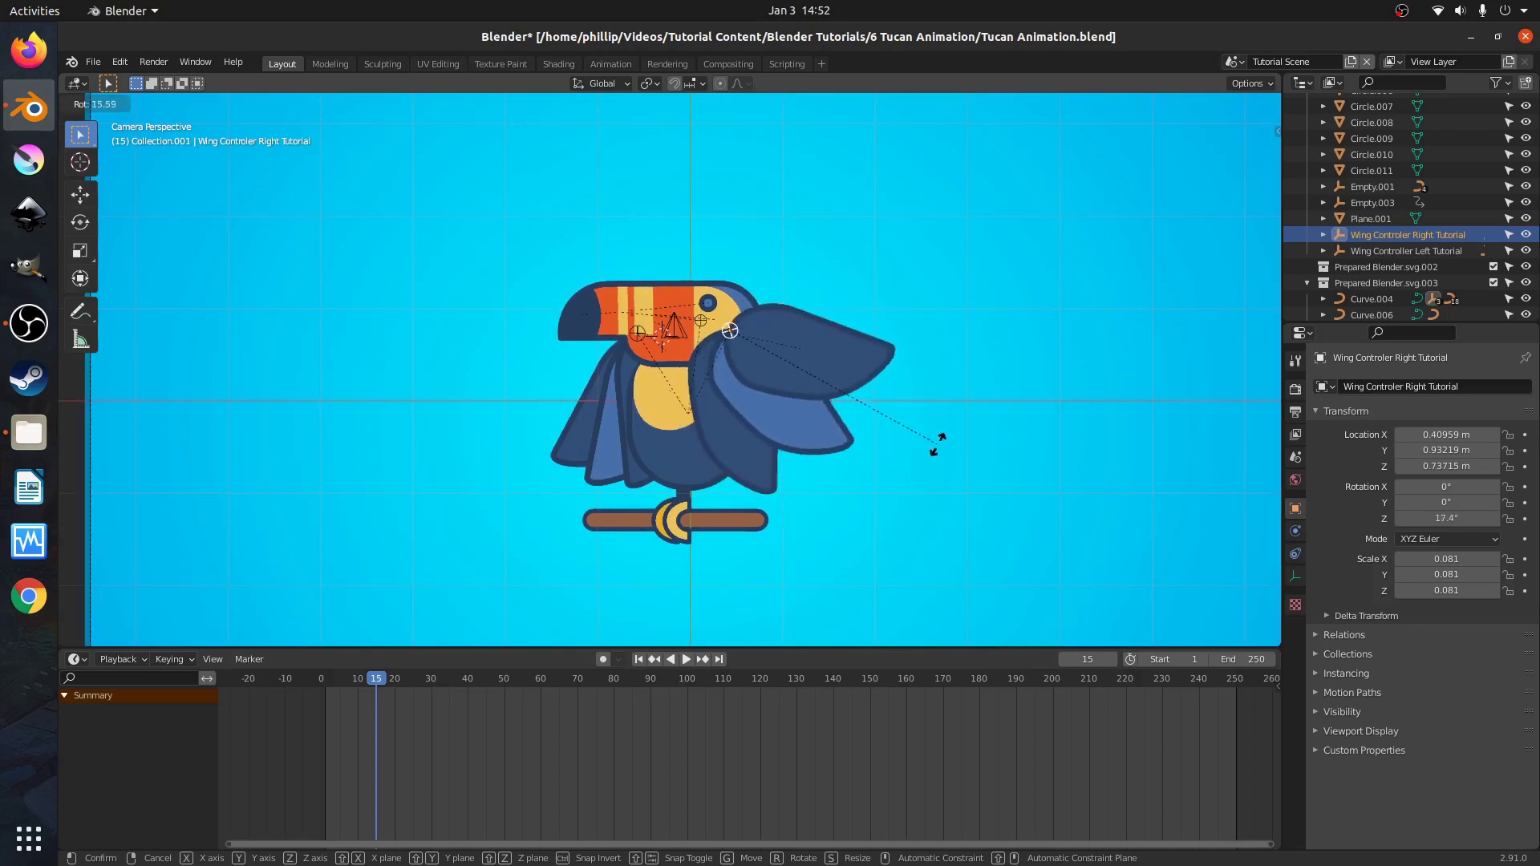
pyautogui.rightClick(931, 471)
# Add a driver with the expression var* 1.01 to the Z rotation of the left wing's middle feather, path972.001.
pyautogui.click(637, 373)
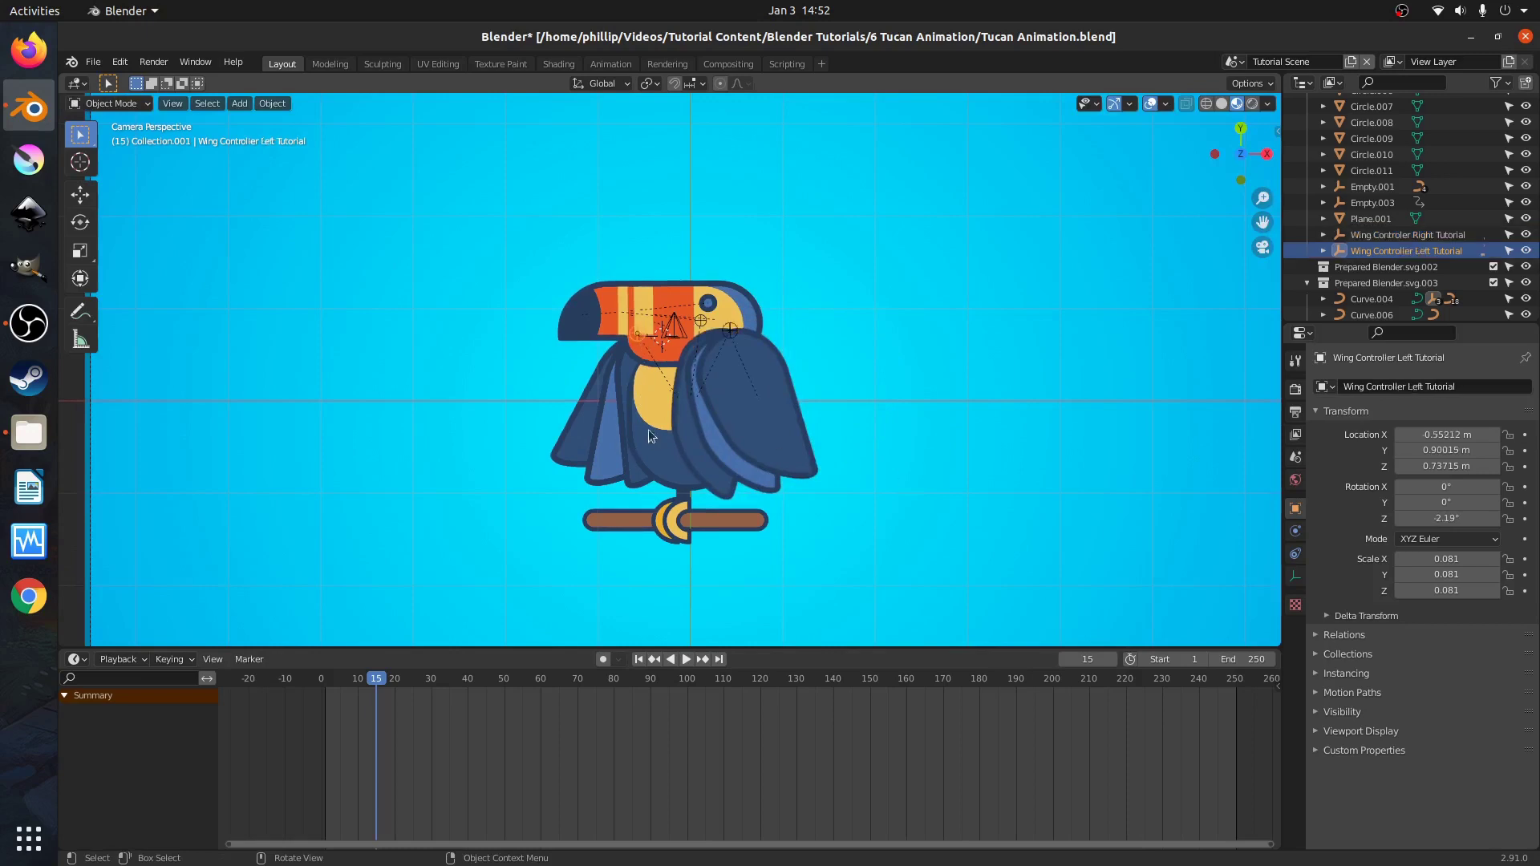
pyautogui.click(614, 450)
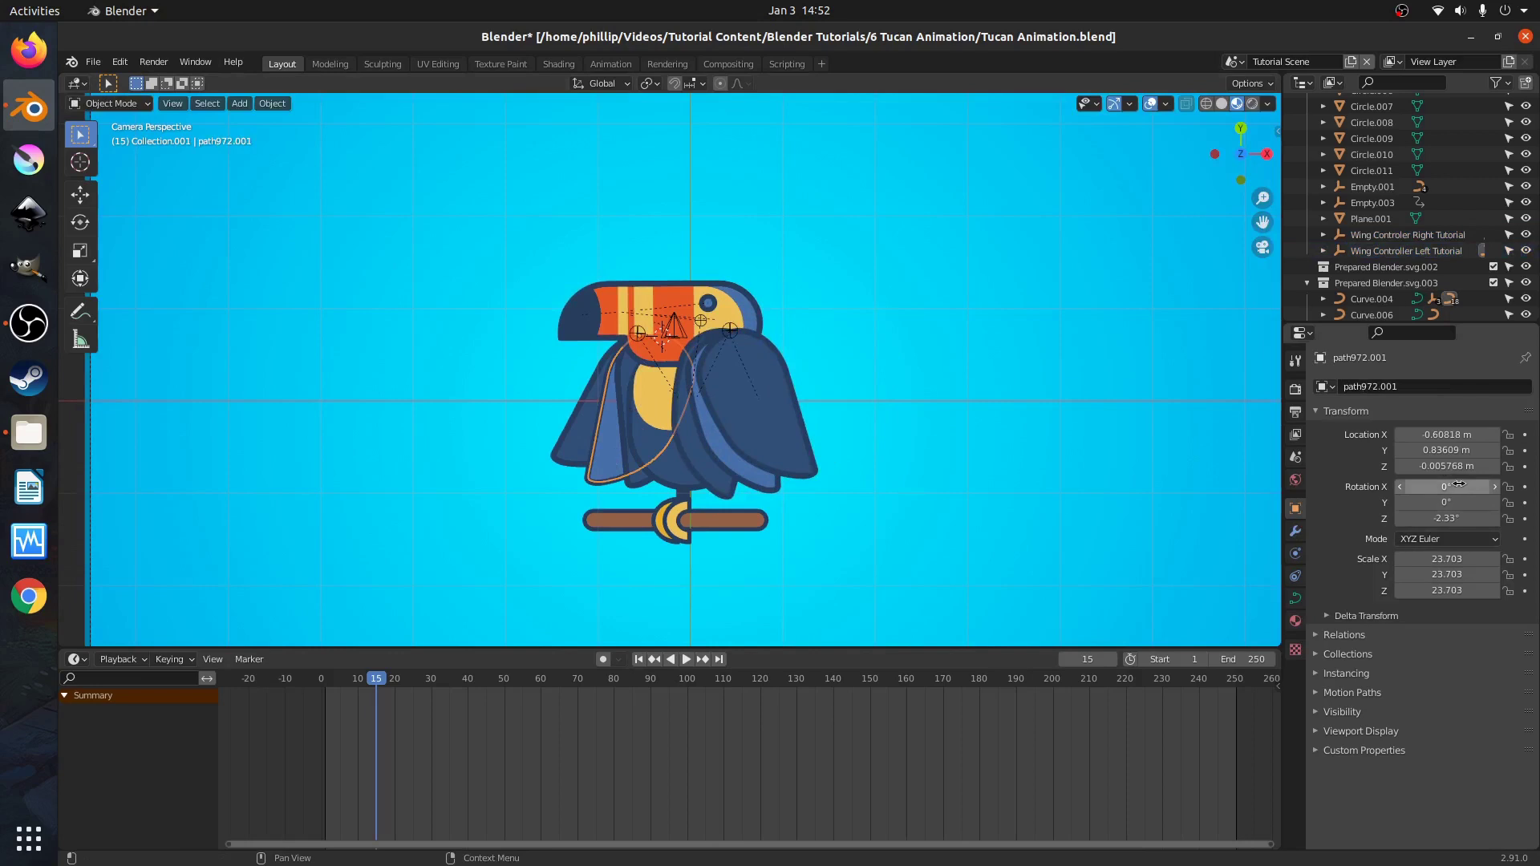
pyautogui.rightClick(1430, 518)
pyautogui.click(1395, 519)
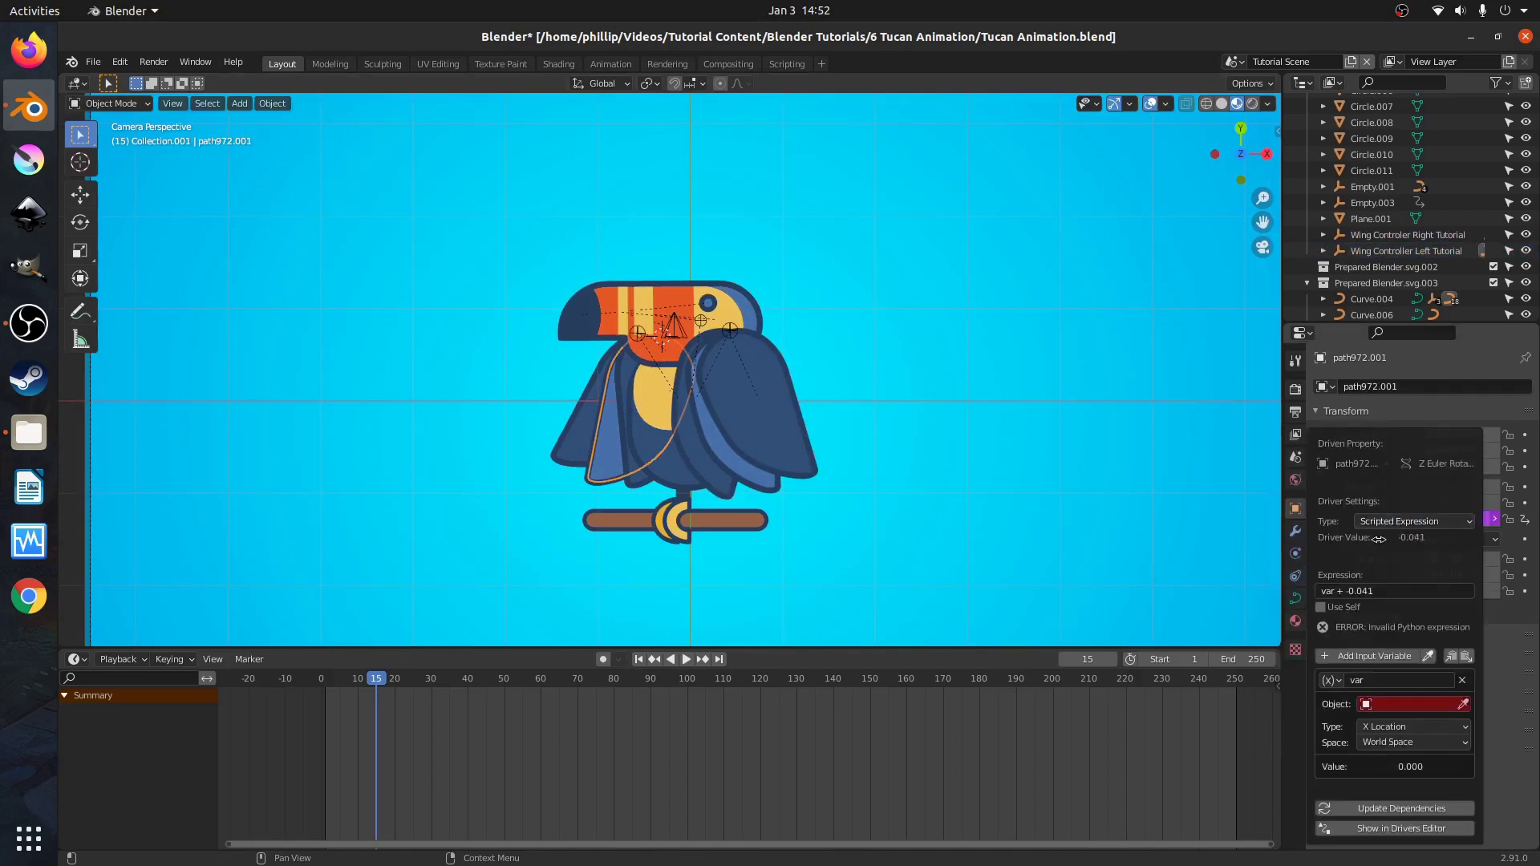
pyautogui.click(1359, 591)
pyautogui.write('var*')
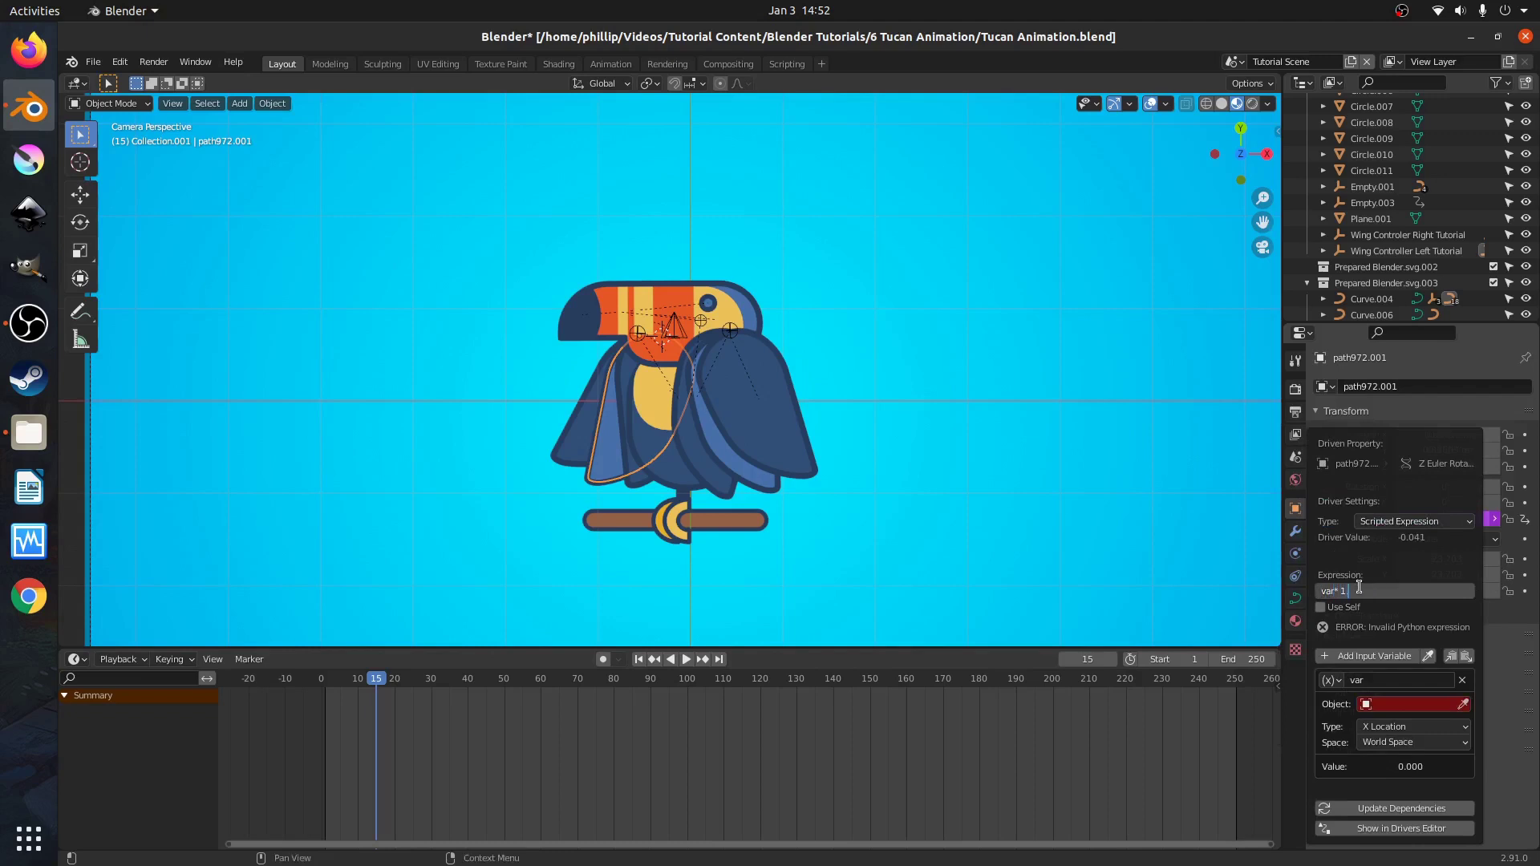
pyautogui.press('Return')
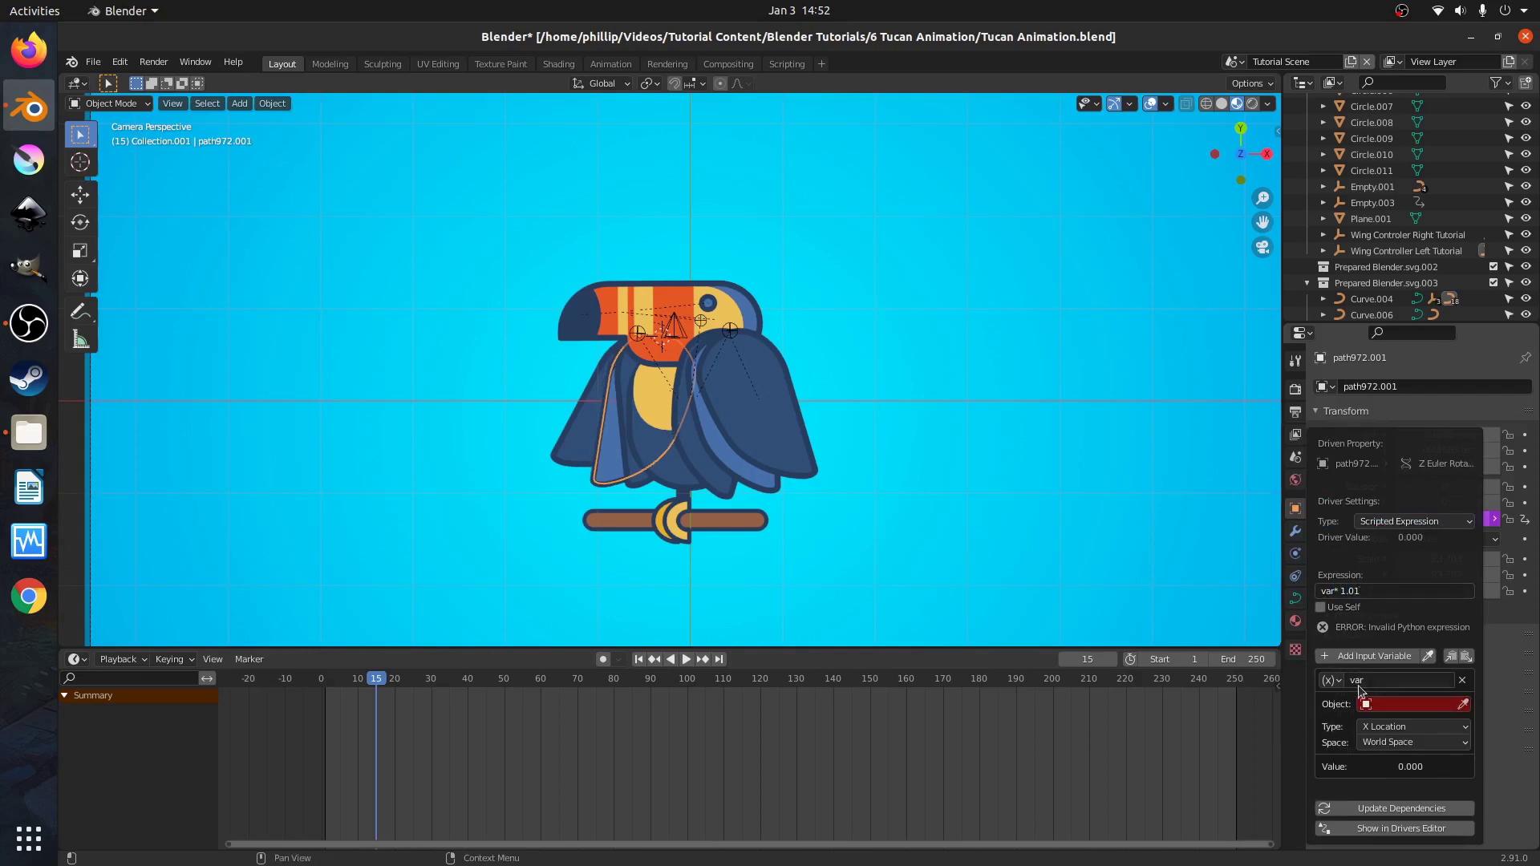
# Point the path972.001 driver variable at Wing Controller Left Tutorial and set its type to Z Rotation.
pyautogui.click(1394, 704)
pyautogui.write('wing')
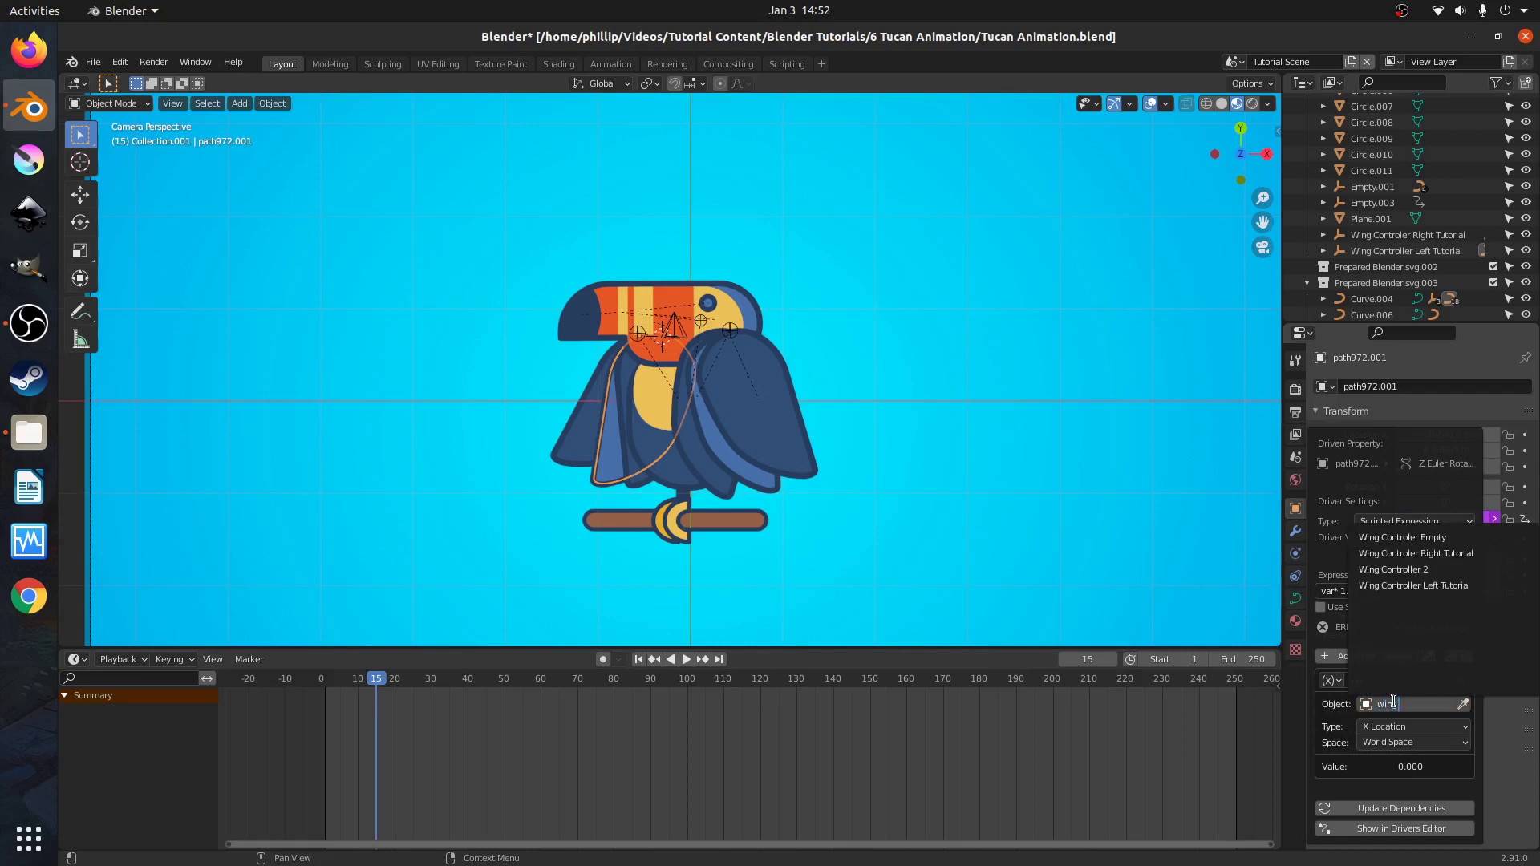
pyautogui.write(' con')
pyautogui.click(1442, 587)
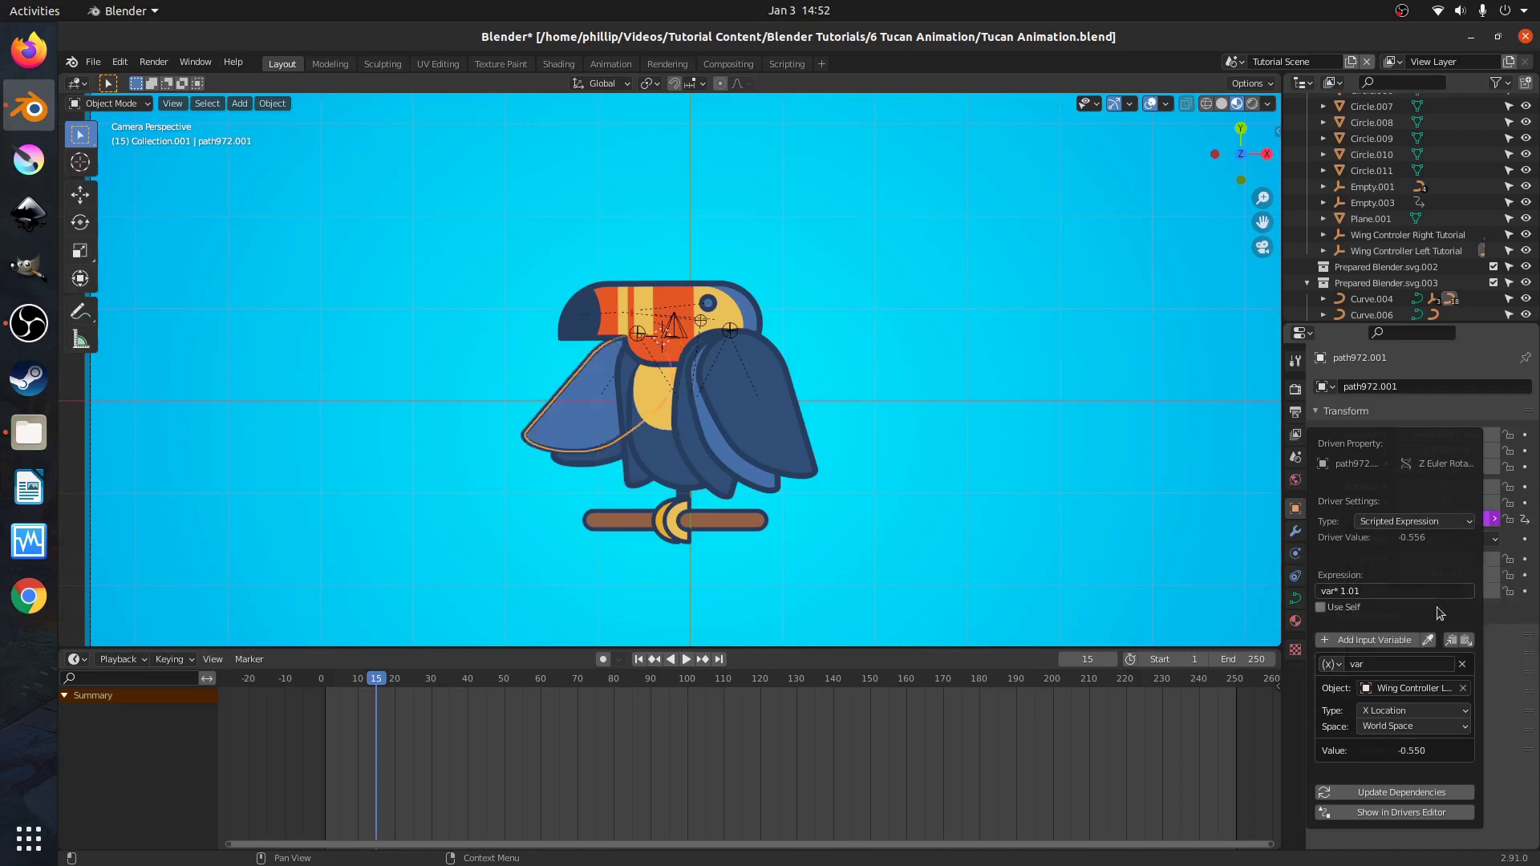
pyautogui.click(1411, 712)
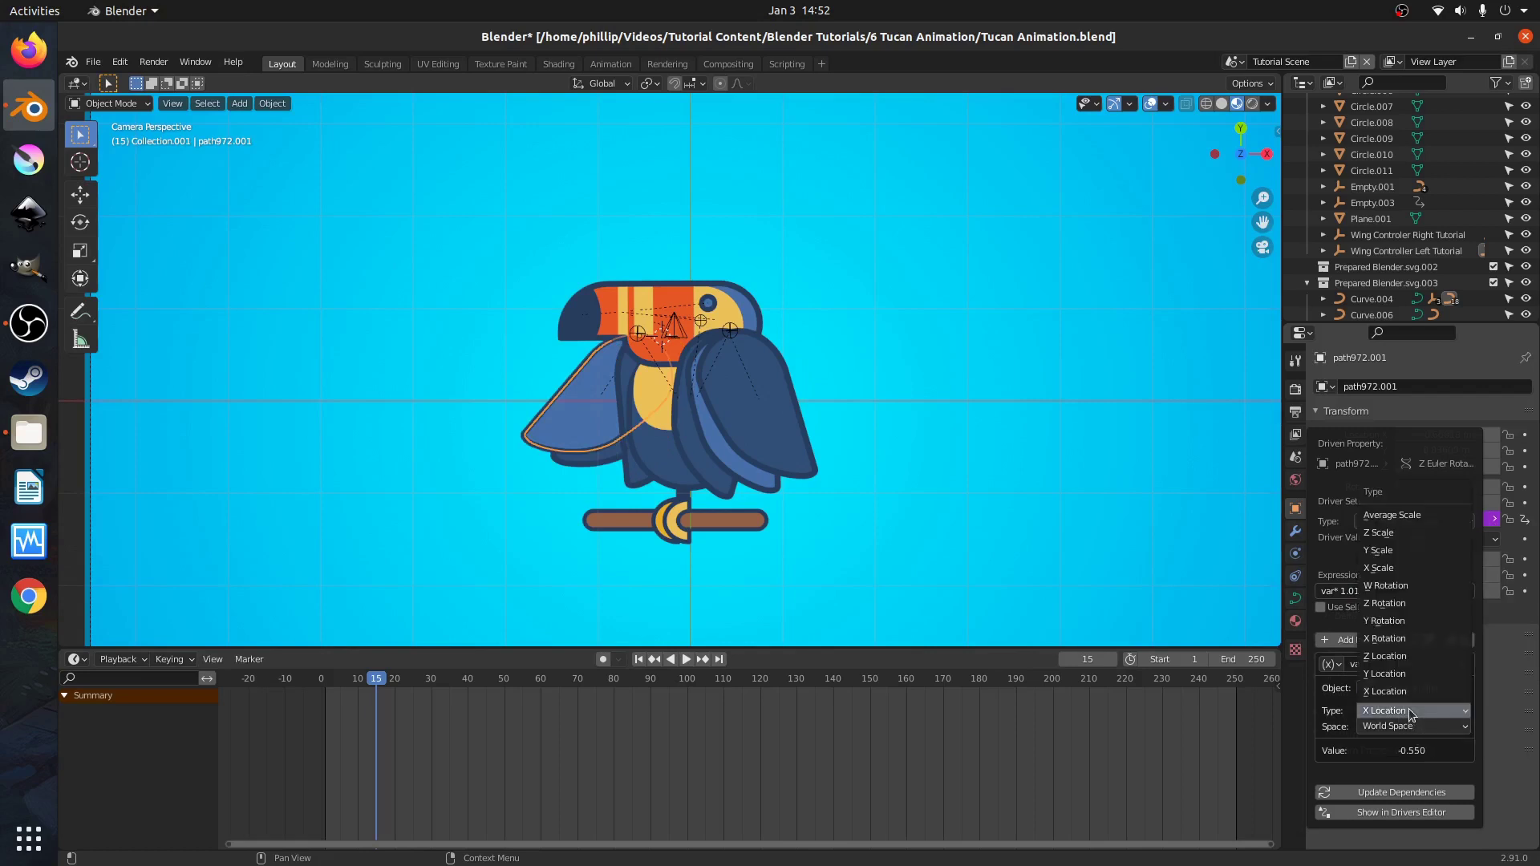
pyautogui.click(1396, 603)
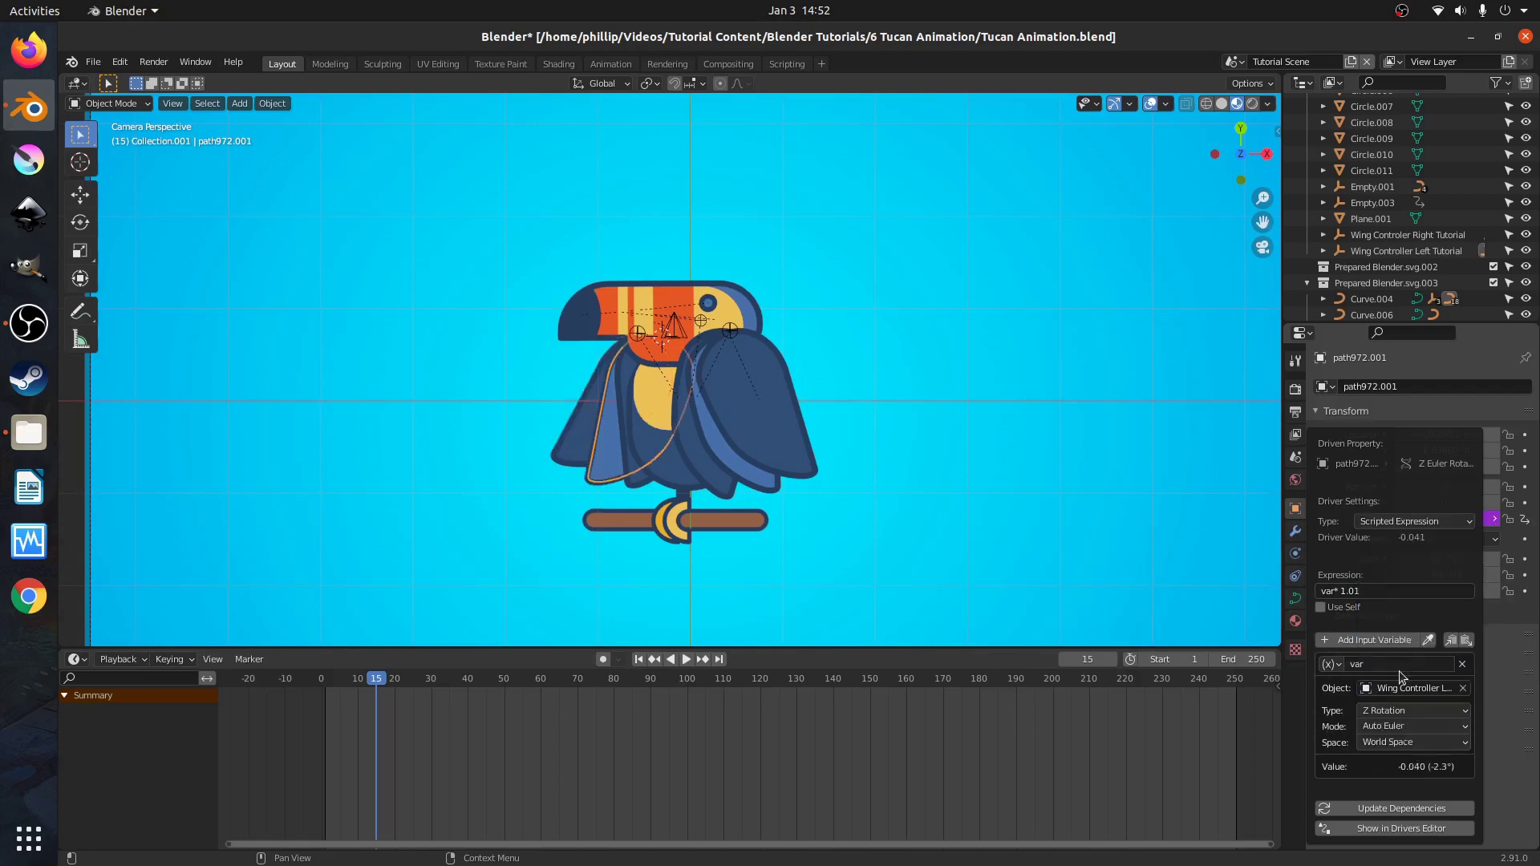
# Add a driver with the expression var * 2.4 to the Z rotation of the left wing's outer feather, path970.001.
pyautogui.click(584, 432)
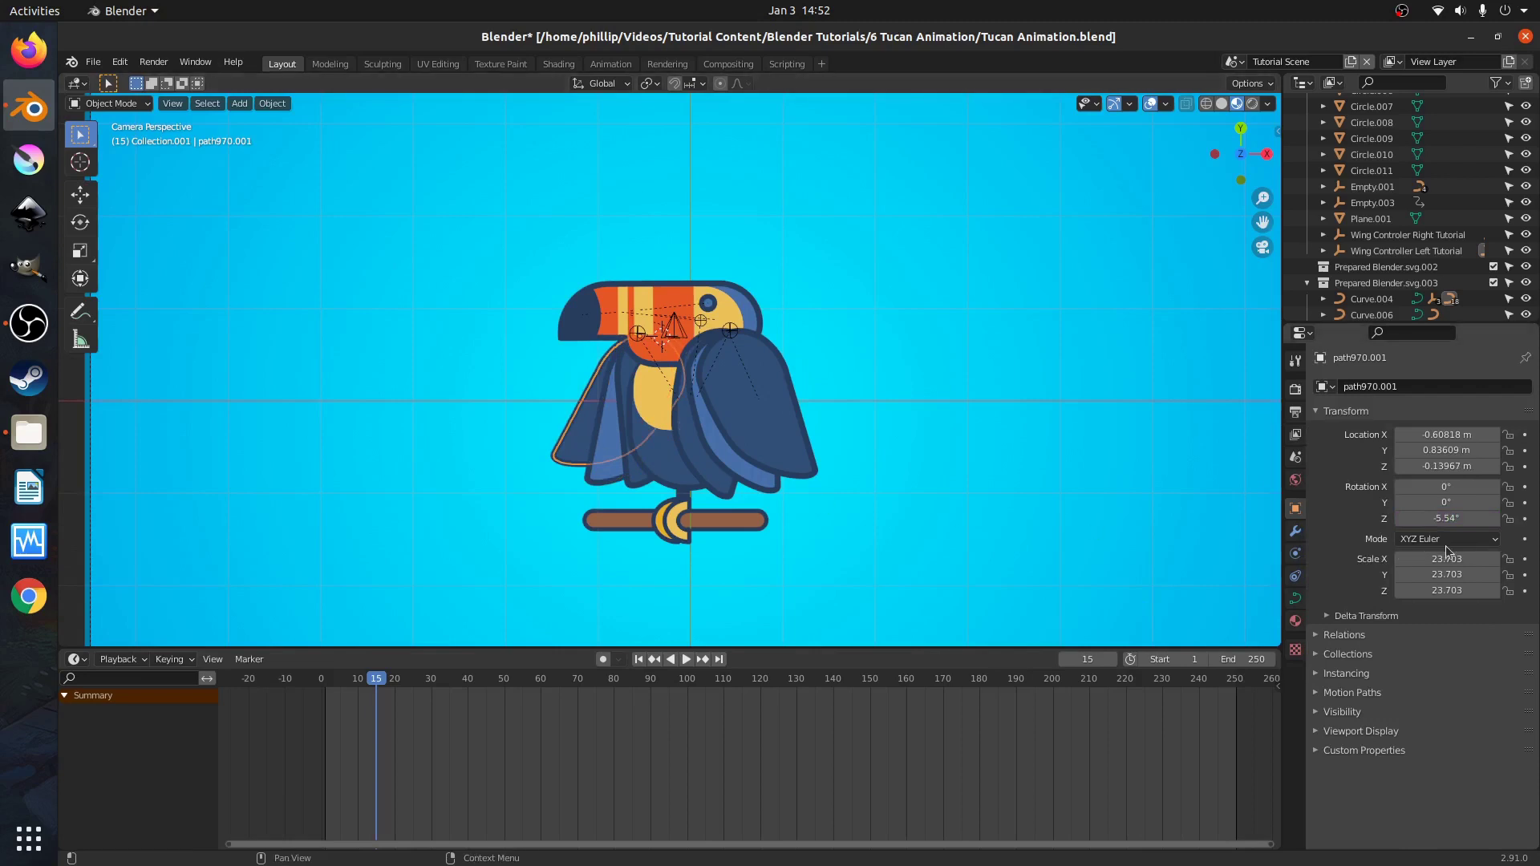
pyautogui.rightClick(1444, 520)
pyautogui.click(1443, 521)
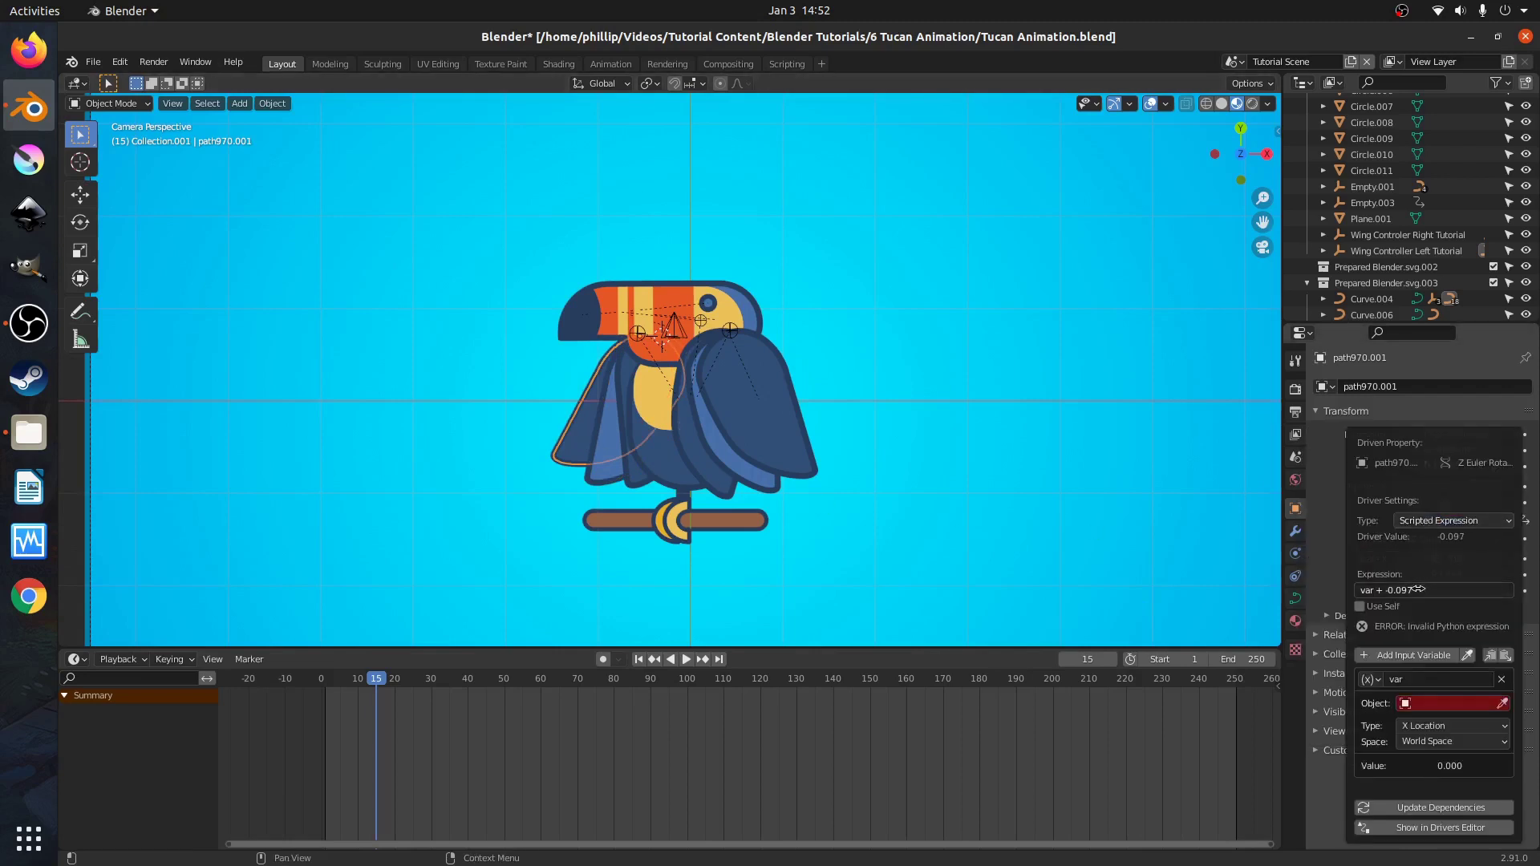
pyautogui.write('var * 2.4')
pyautogui.press('Return')
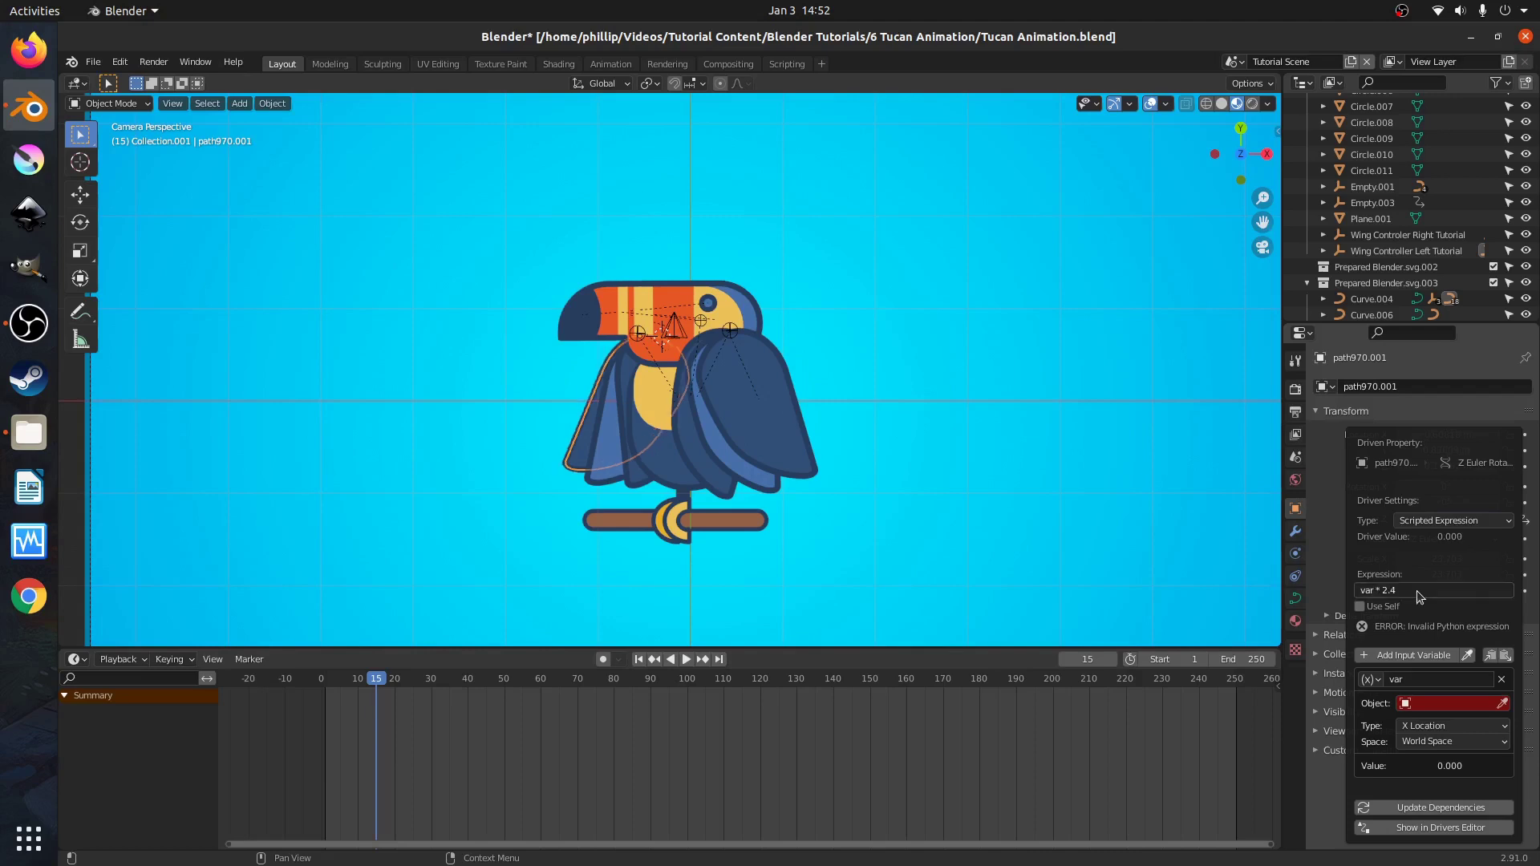
# Point the path970.001 driver variable at Wing Controller Left Tutorial and set its type to Z Rotation.
pyautogui.click(1423, 702)
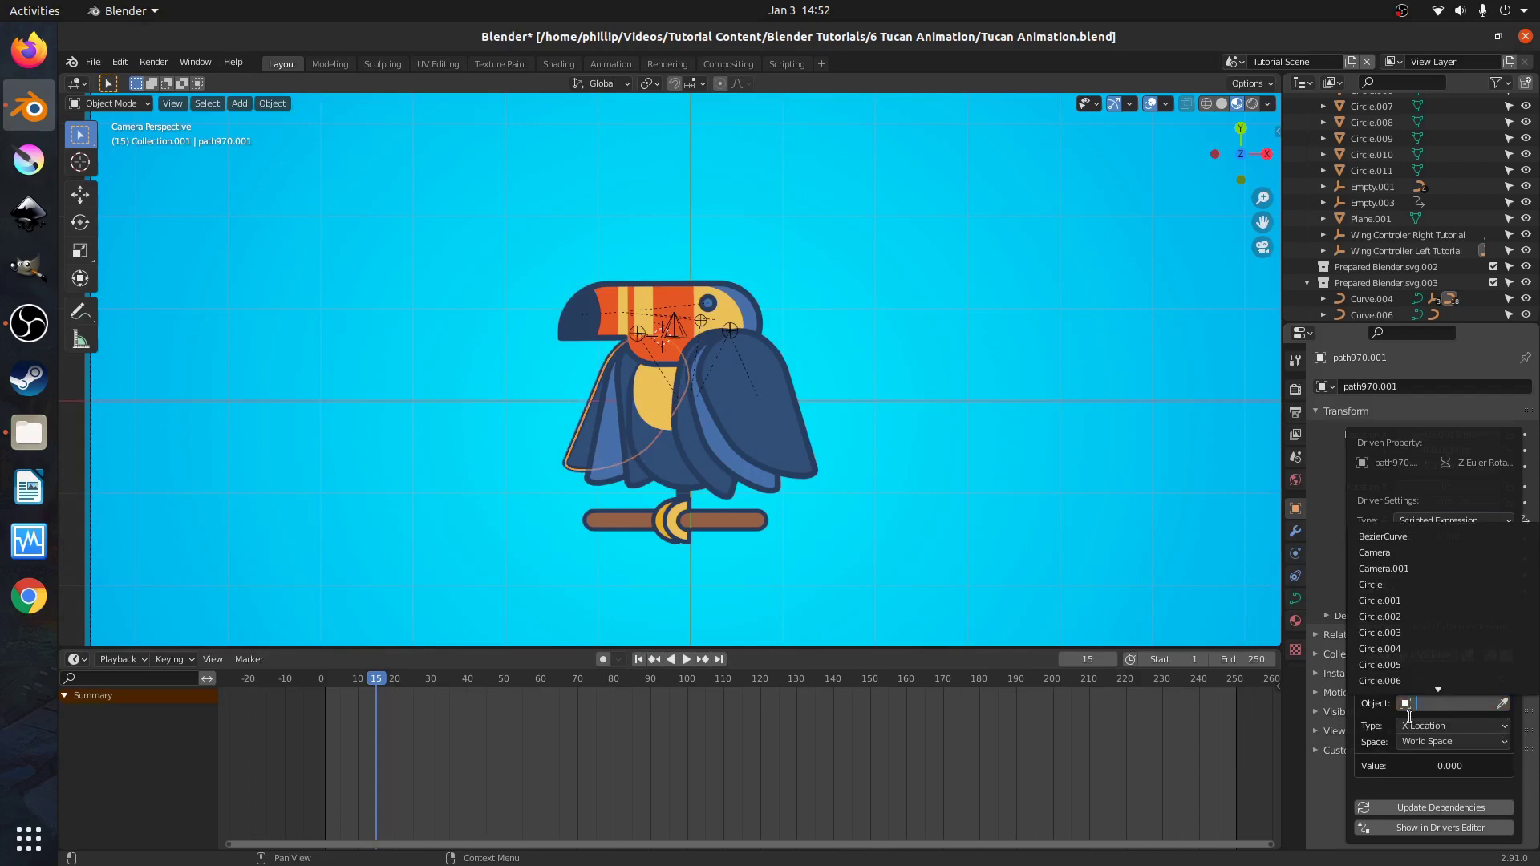
pyautogui.write('wing')
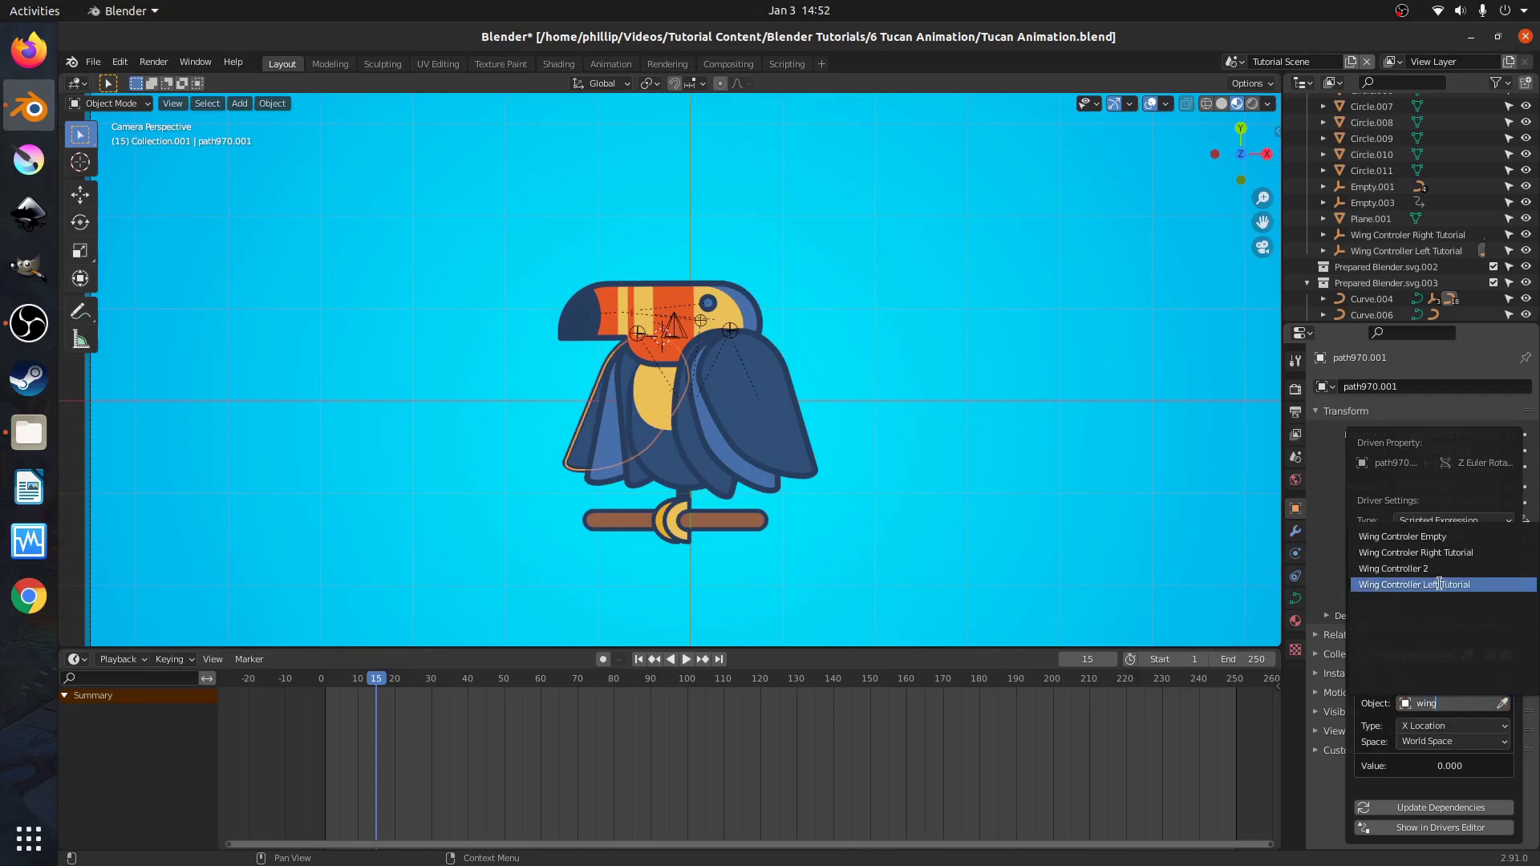
pyautogui.click(1468, 585)
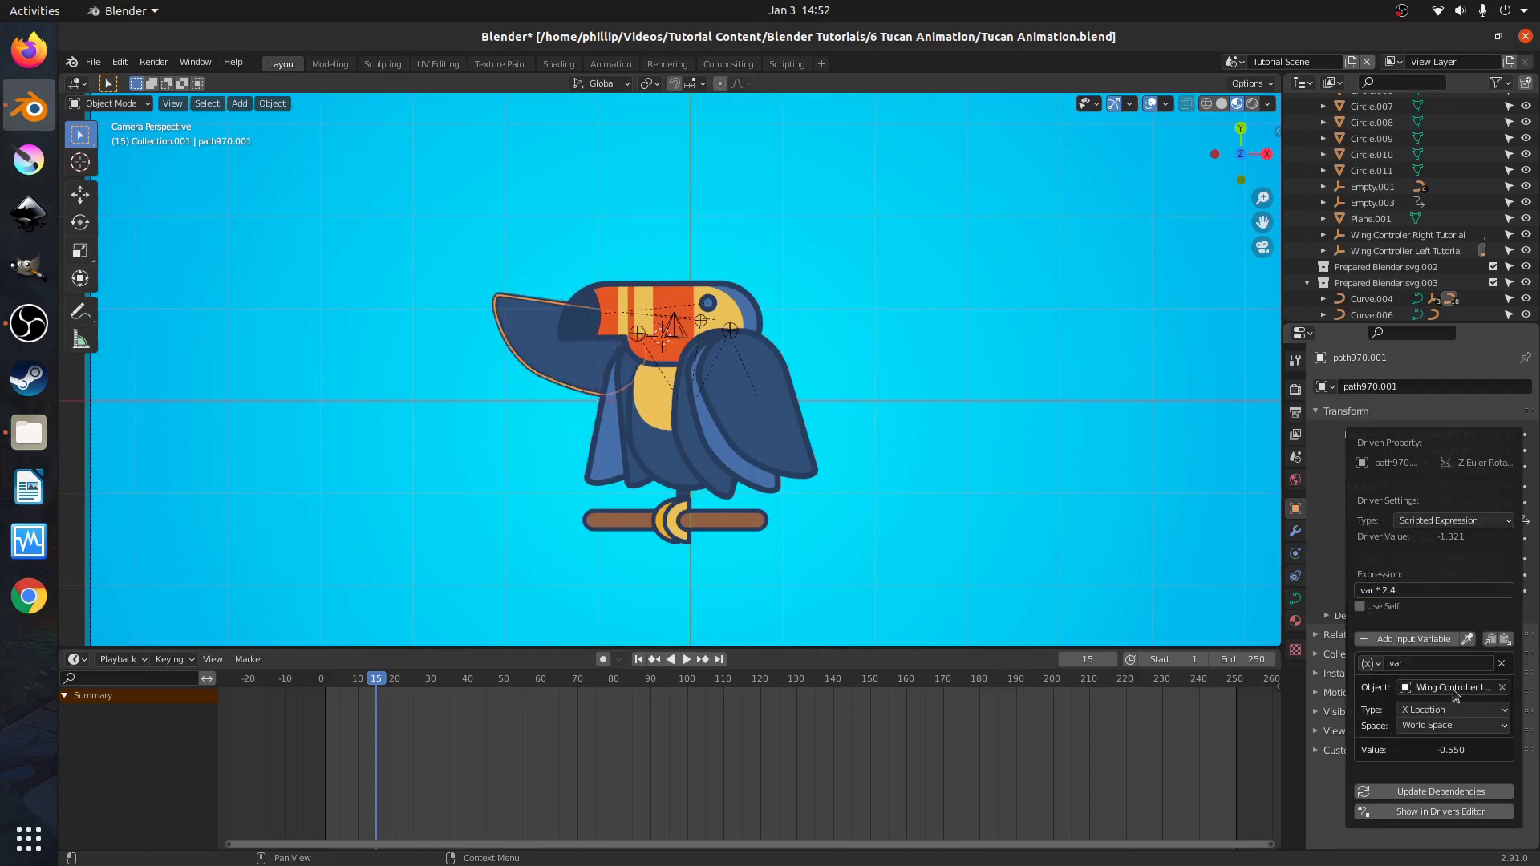
pyautogui.click(1428, 709)
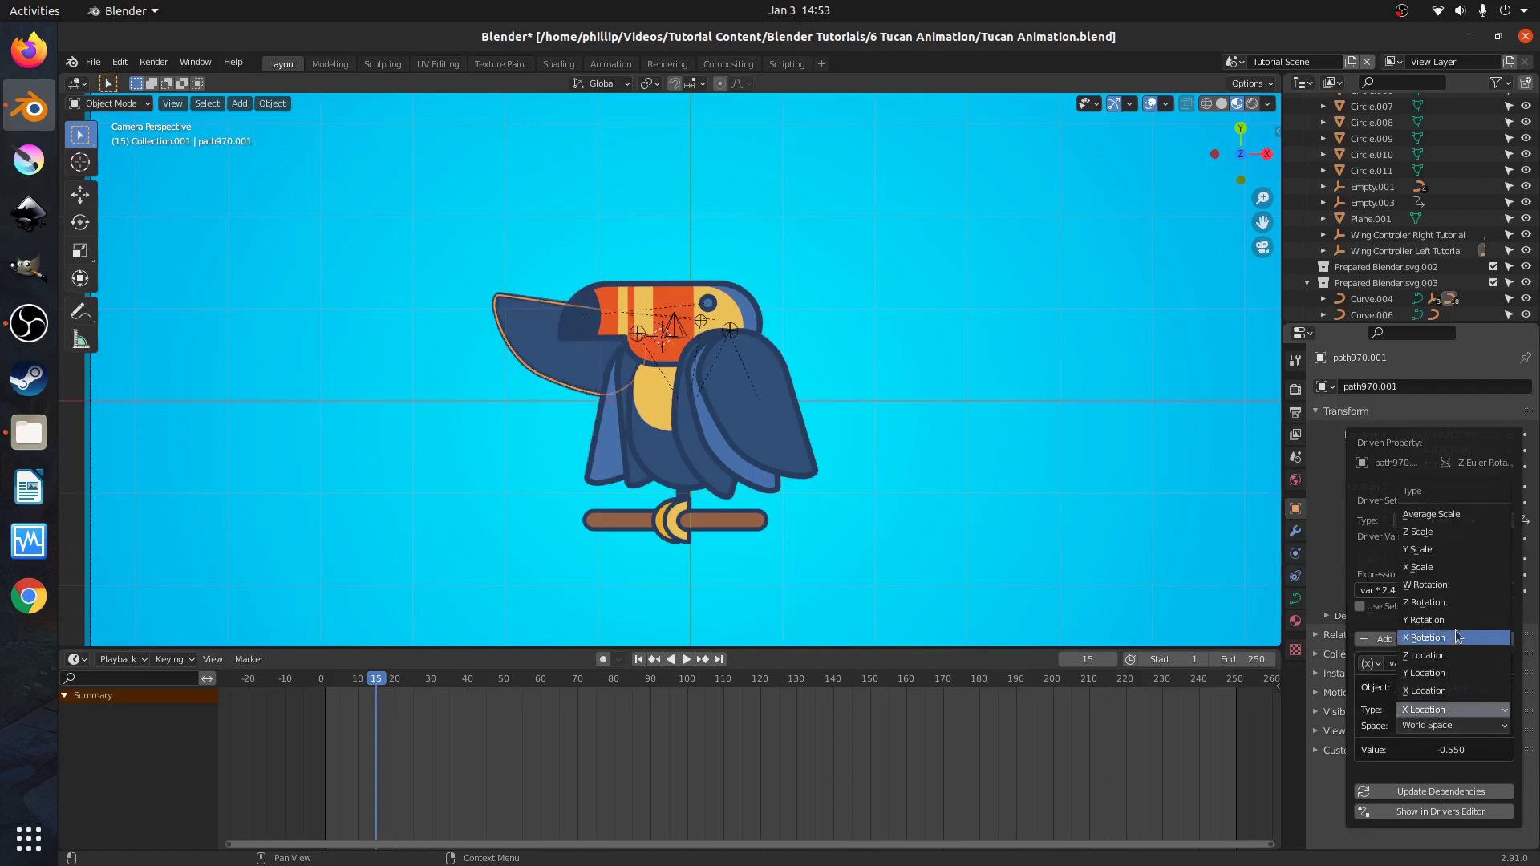
pyautogui.click(1453, 604)
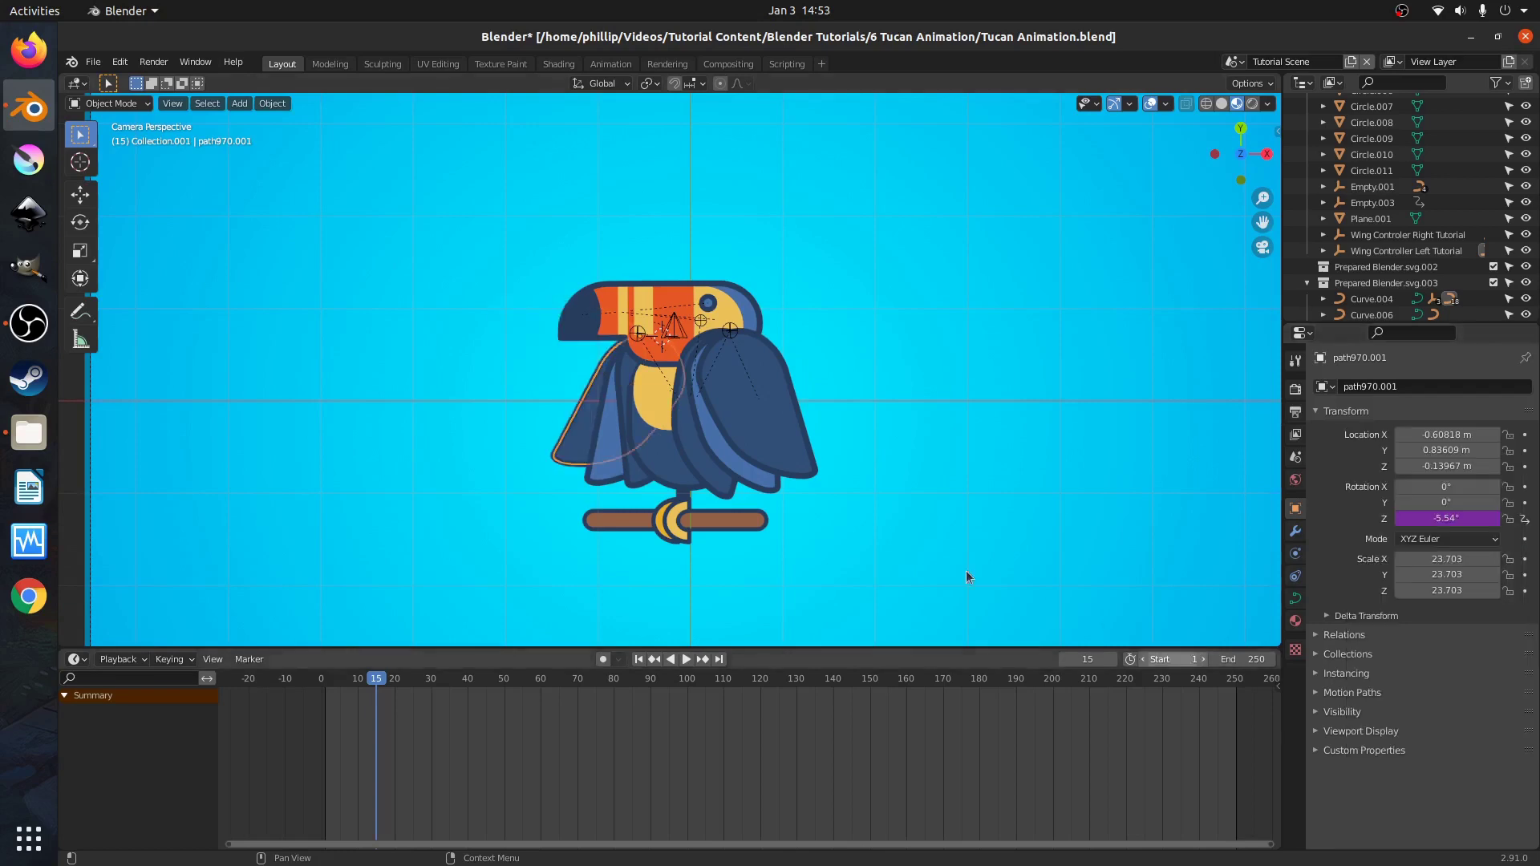
# Test-rotate the left and right wing controllers to check how the feathers follow, cancelling each rotation.
pyautogui.click(640, 334)
pyautogui.press('g')
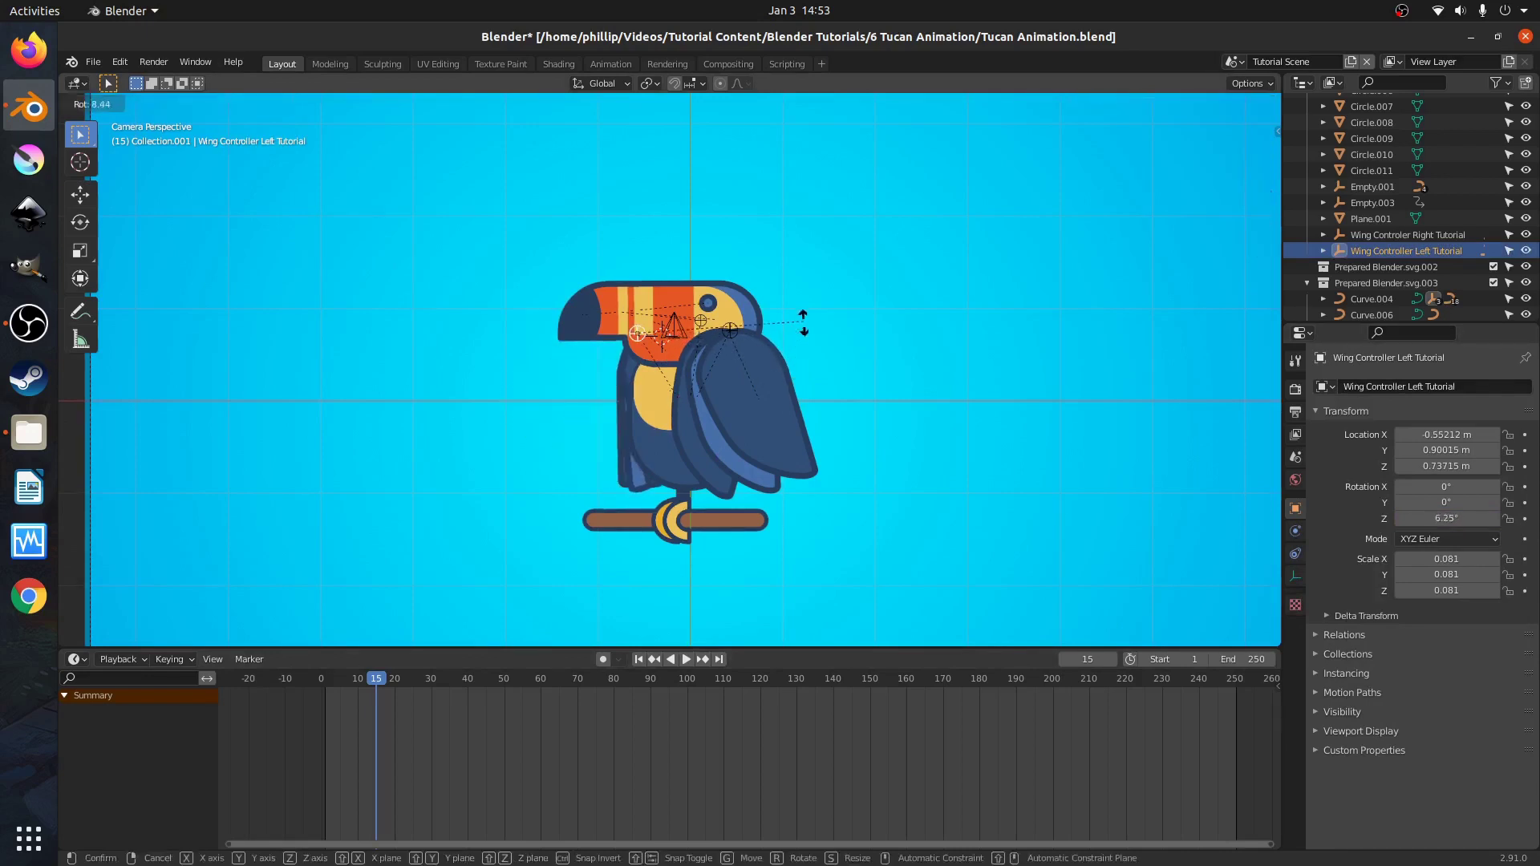
pyautogui.rightClick(769, 342)
pyautogui.click(731, 331)
pyautogui.press('g')
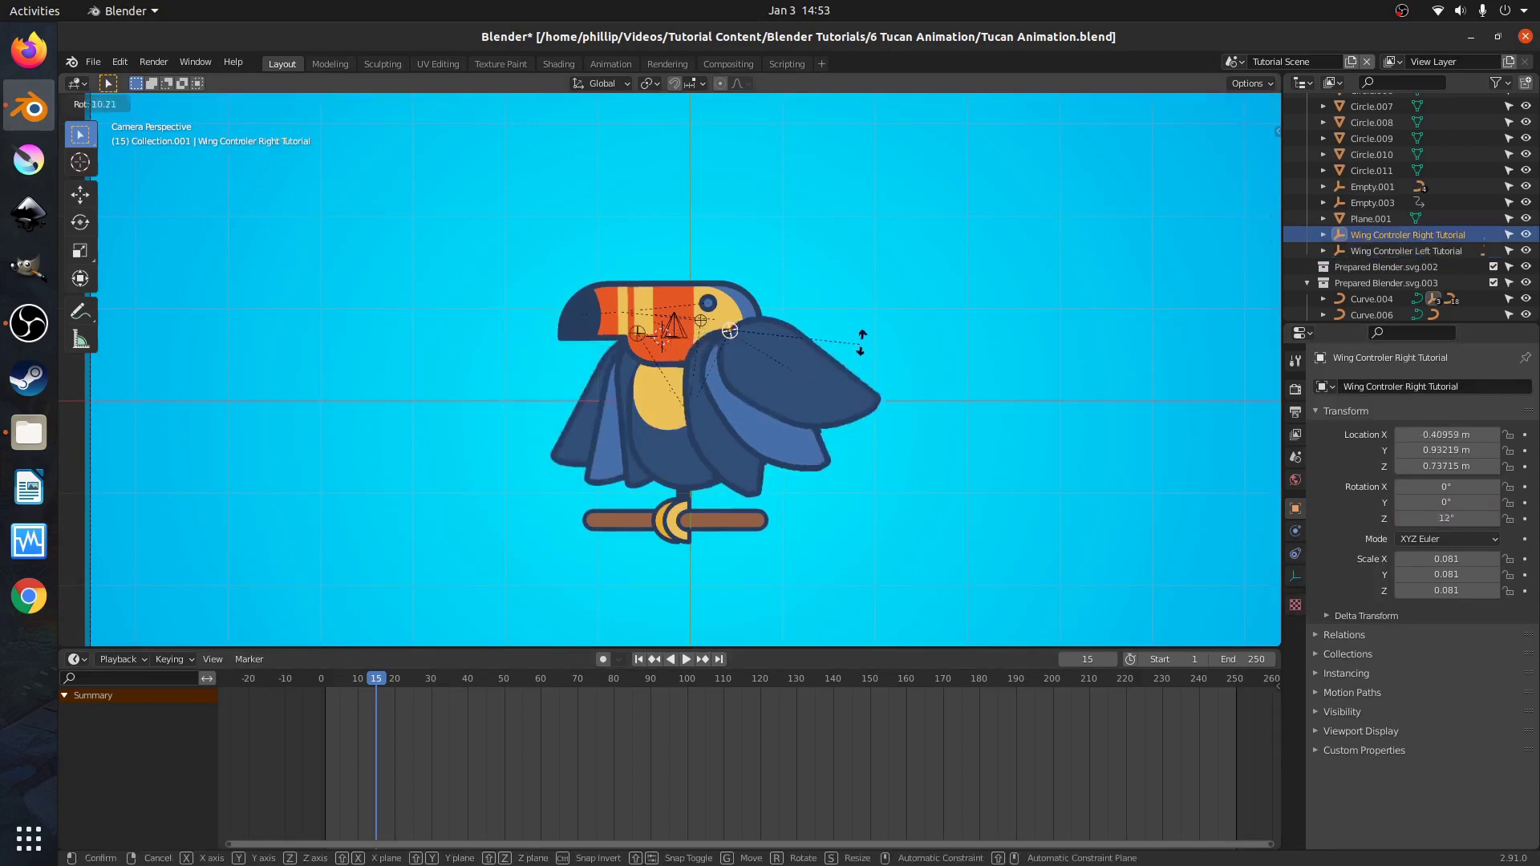
pyautogui.rightClick(867, 348)
# Add a Bezier curve at the 3D cursor near the toucan's beak.
pyautogui.scroll(4, 658, 343)
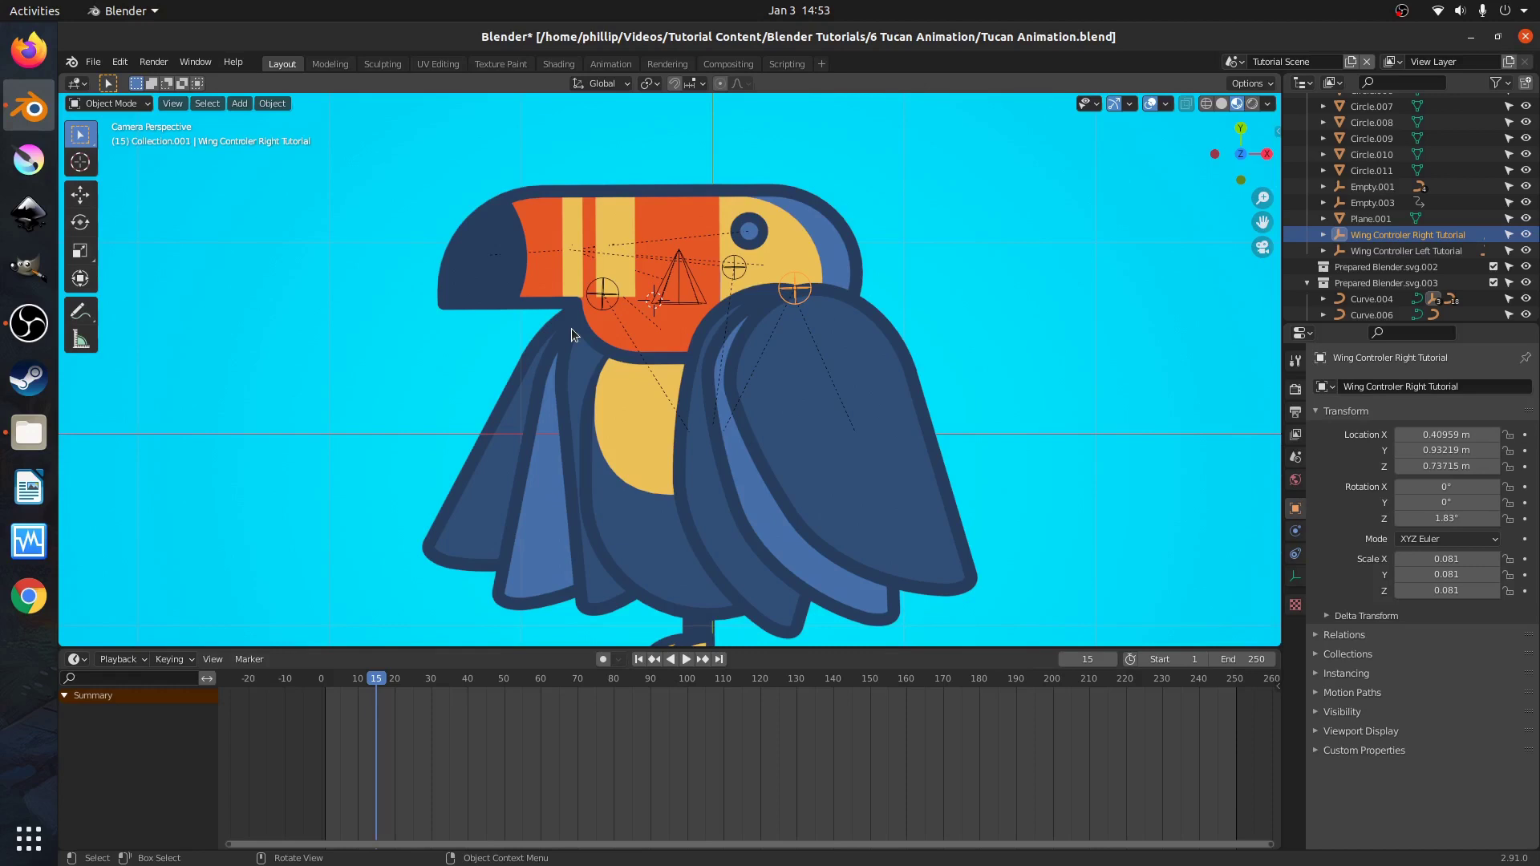
pyautogui.click(568, 314)
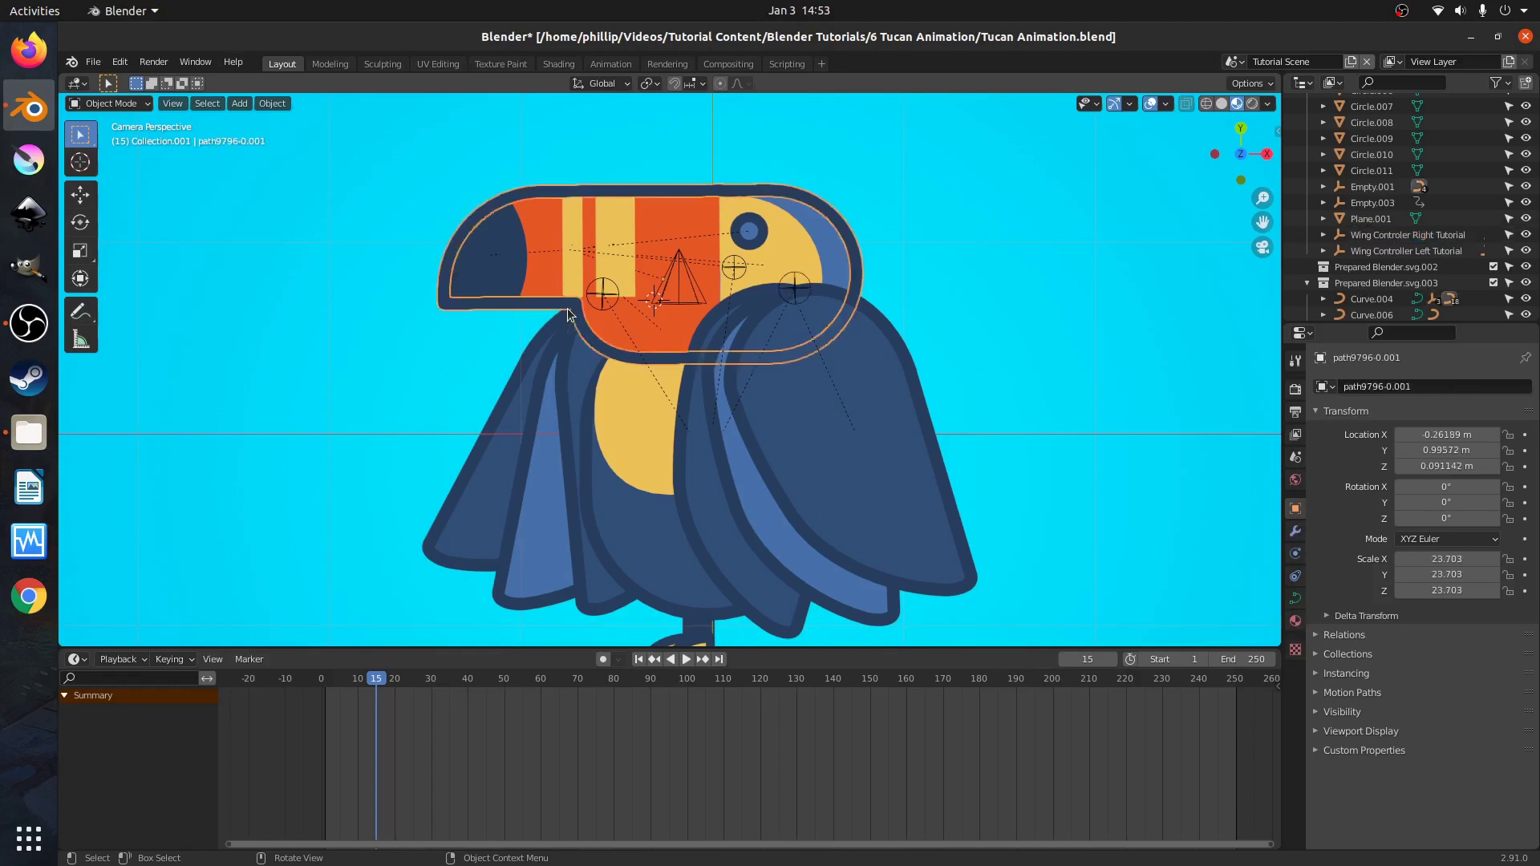
pyautogui.scroll(2, 566, 313)
pyautogui.hotkey('shift', 'a')
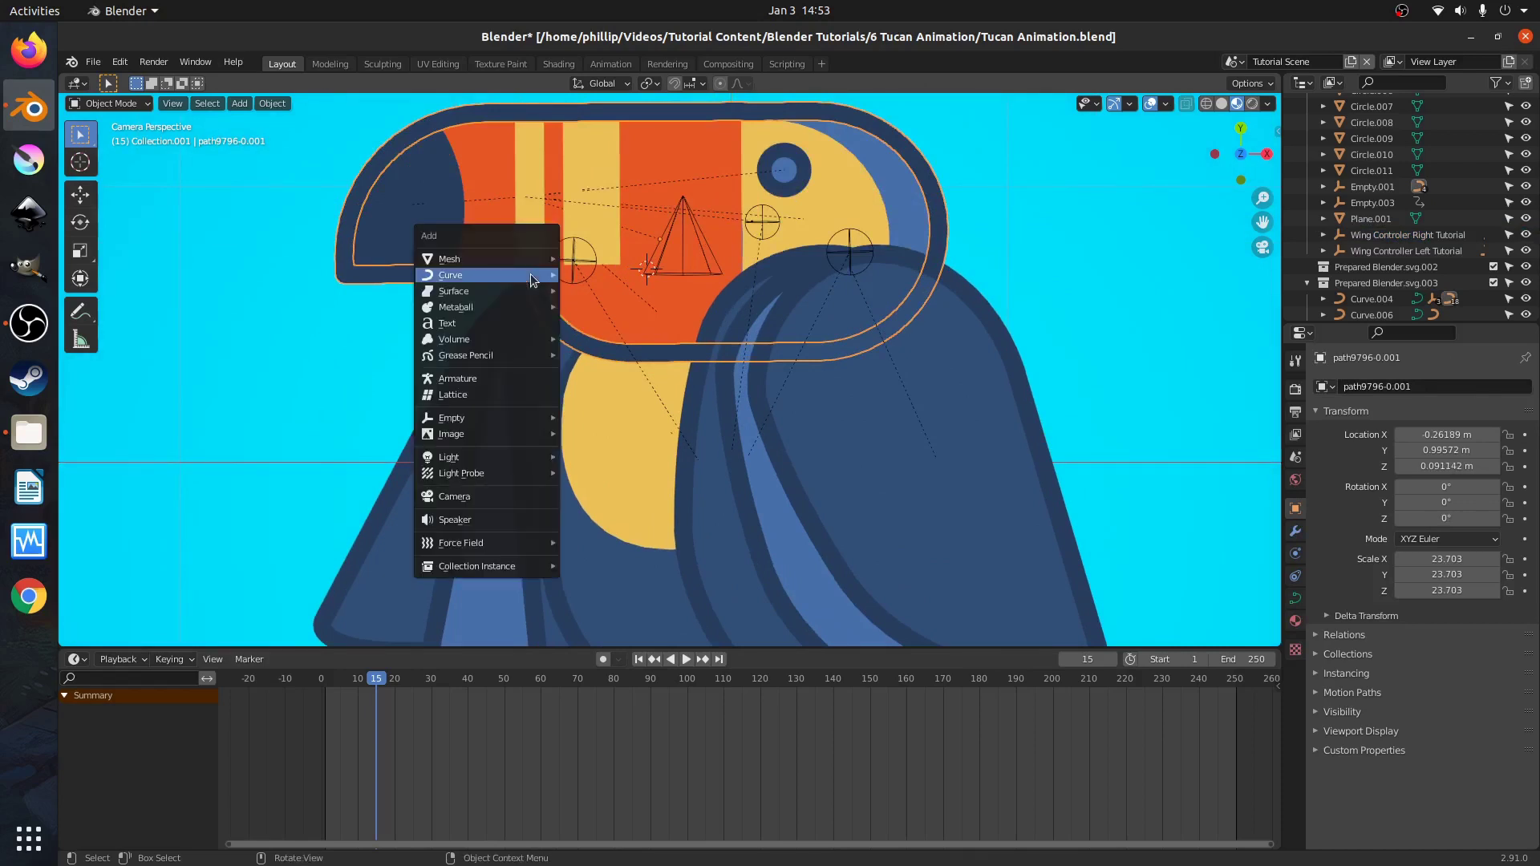
pyautogui.moveTo(505, 281)
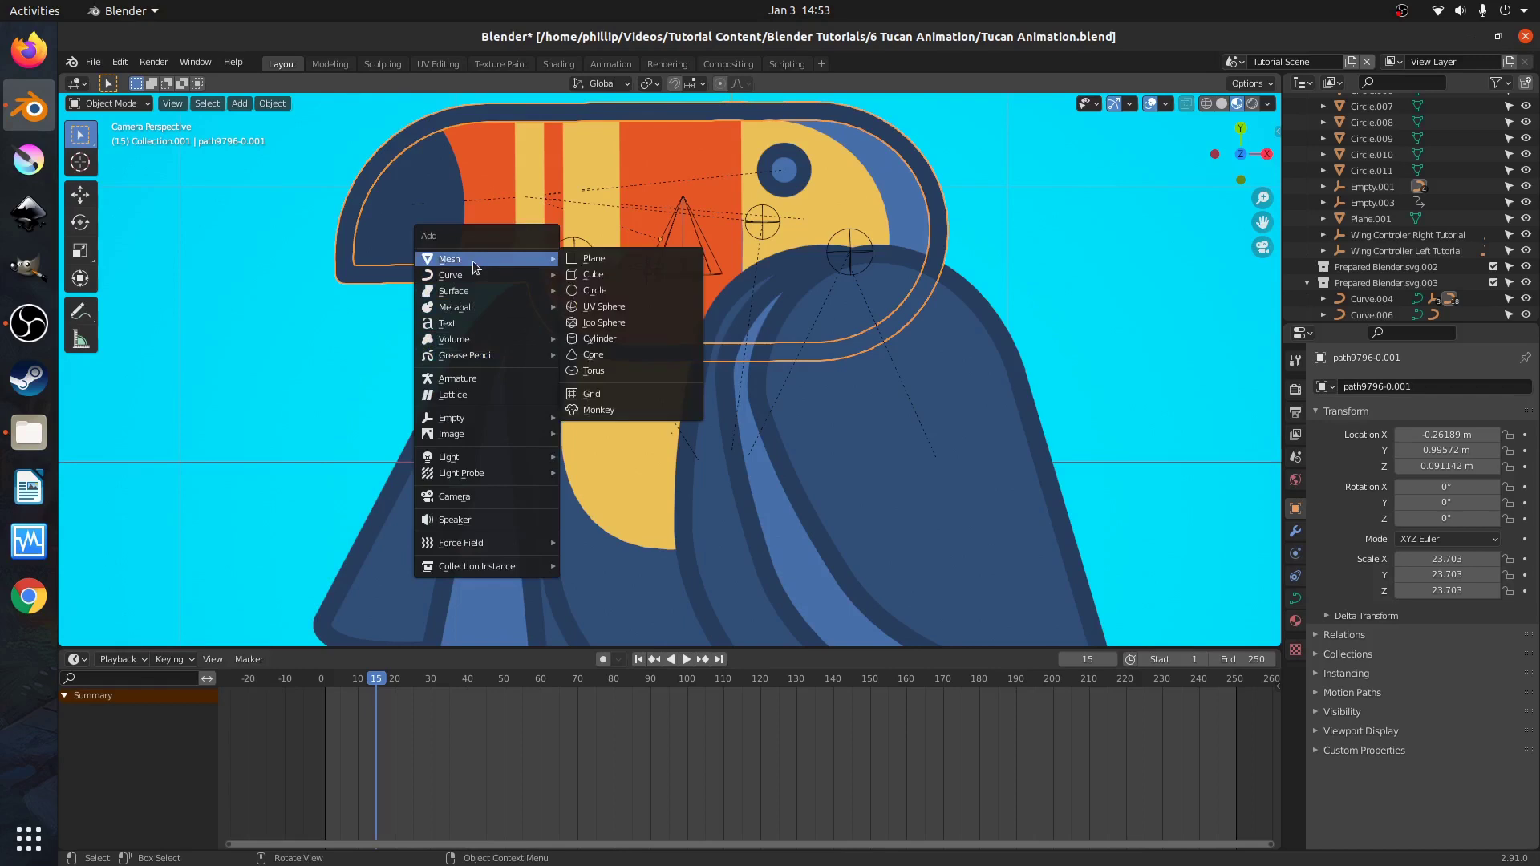
pyautogui.click(598, 275)
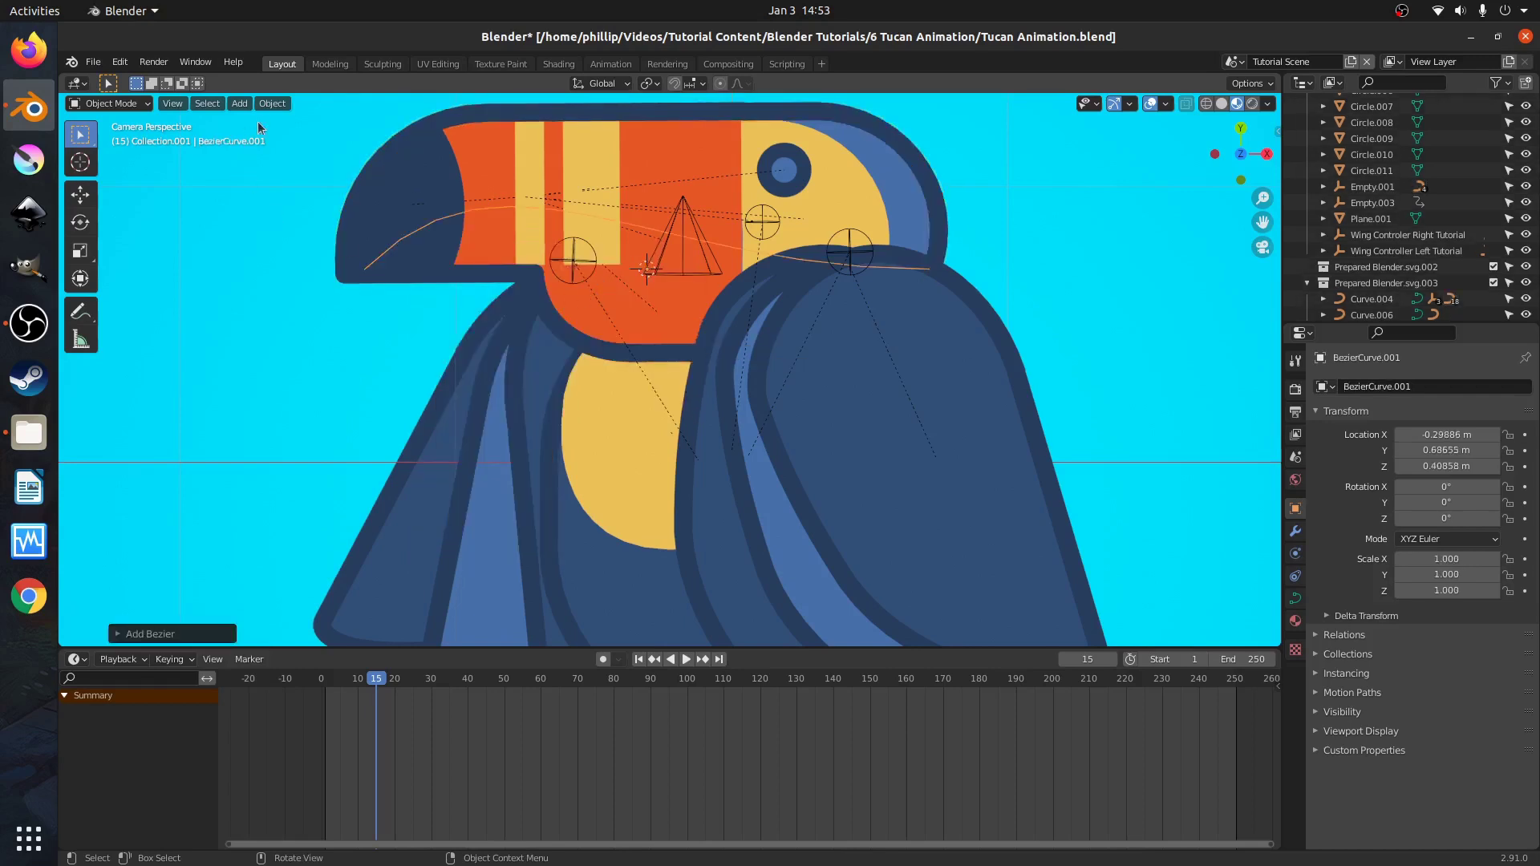
pyautogui.click(239, 103)
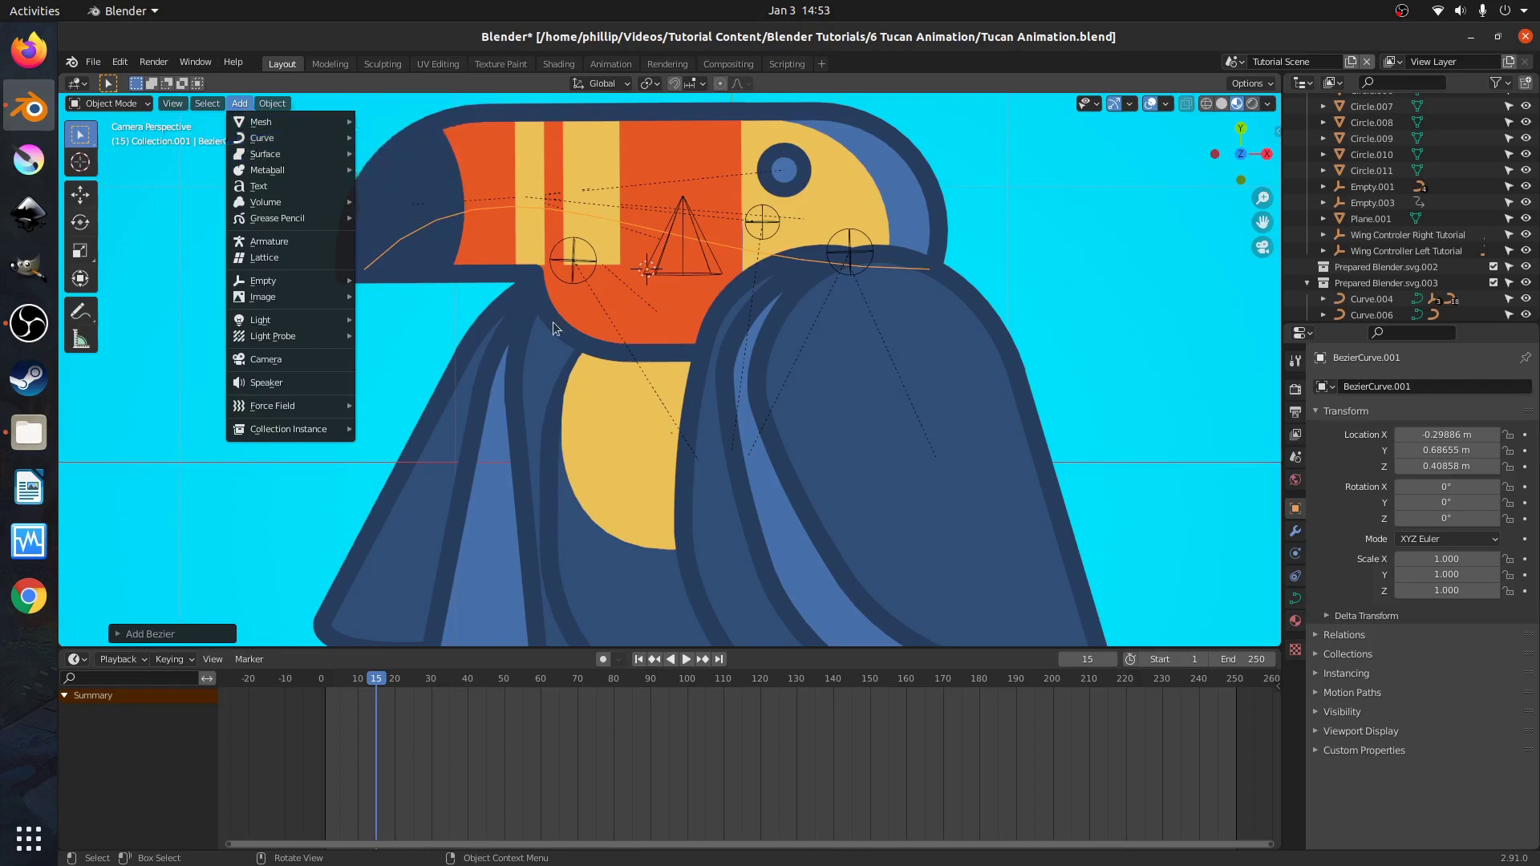
pyautogui.click(597, 223)
pyautogui.click(614, 217)
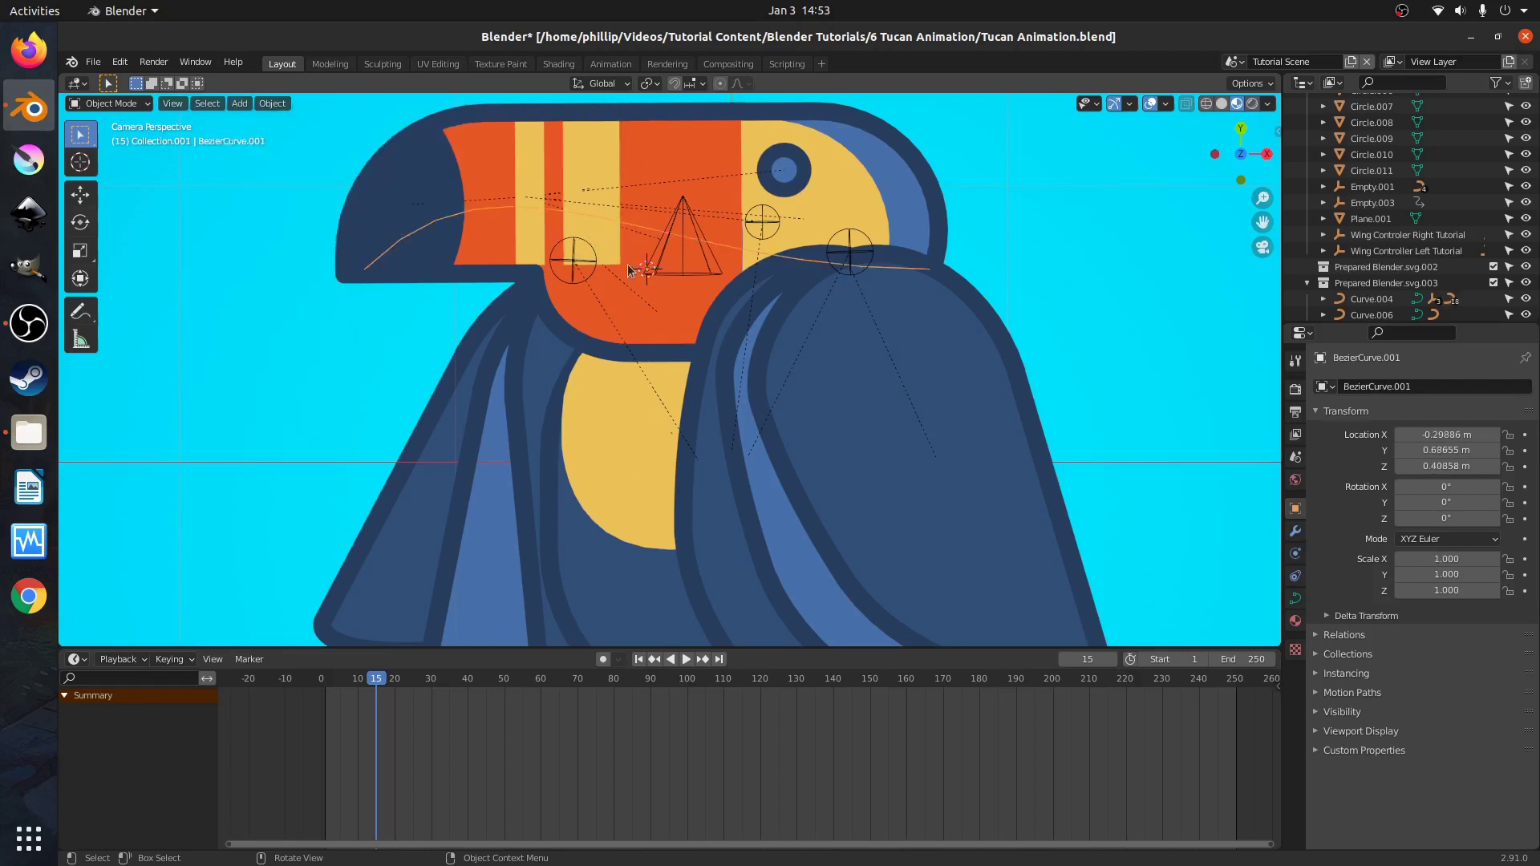
# In Edit Mode, flatten the Bezier curve by lowering the upper handle of its beak-side control point about 0.5 m along Y.
pyautogui.press('Tab')
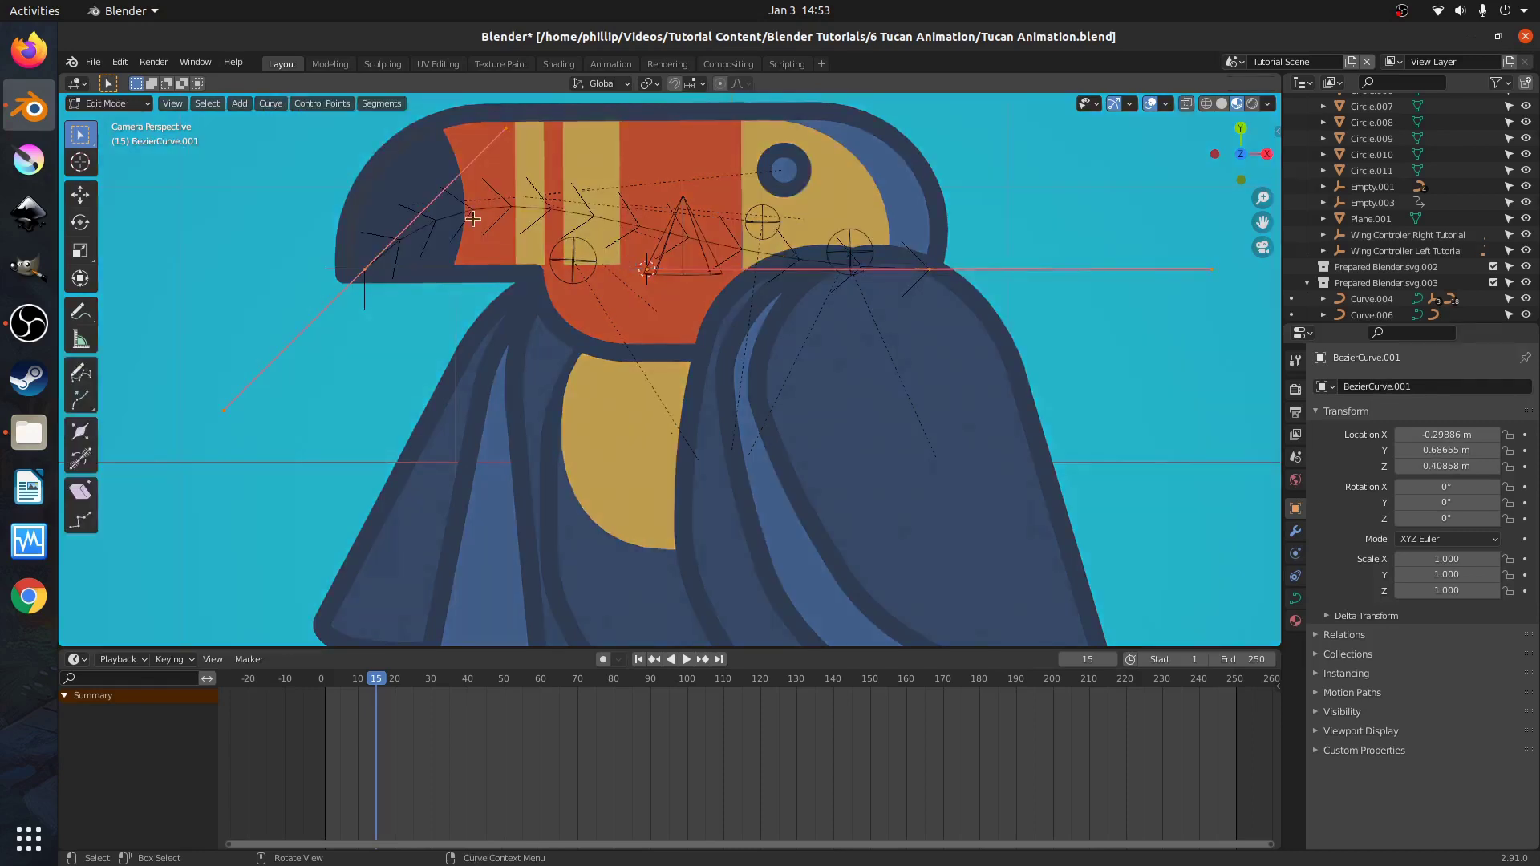
pyautogui.click(504, 128)
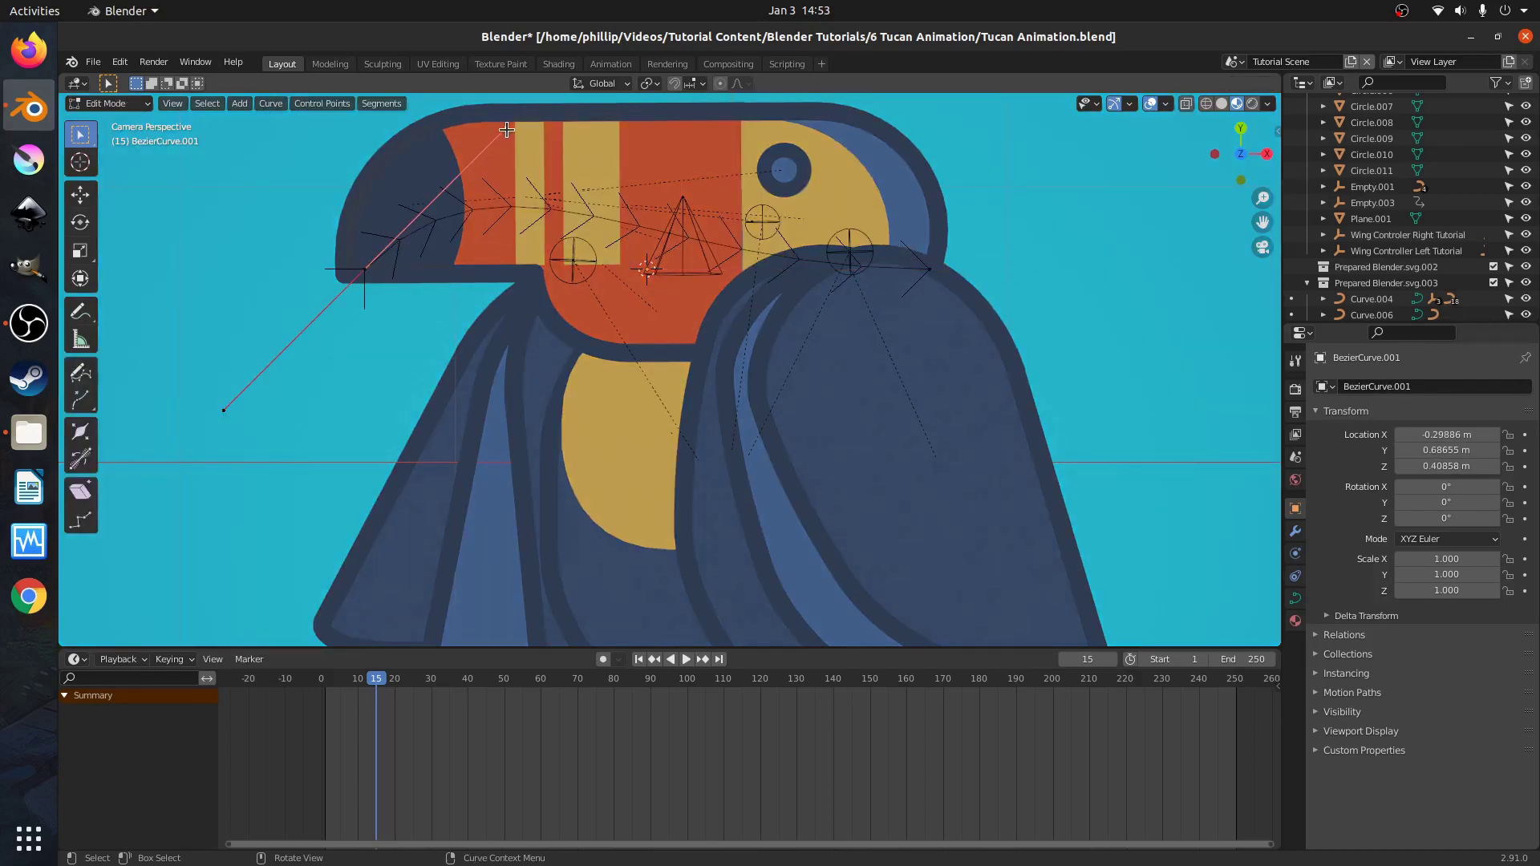
pyautogui.press('g')
pyautogui.press('y')
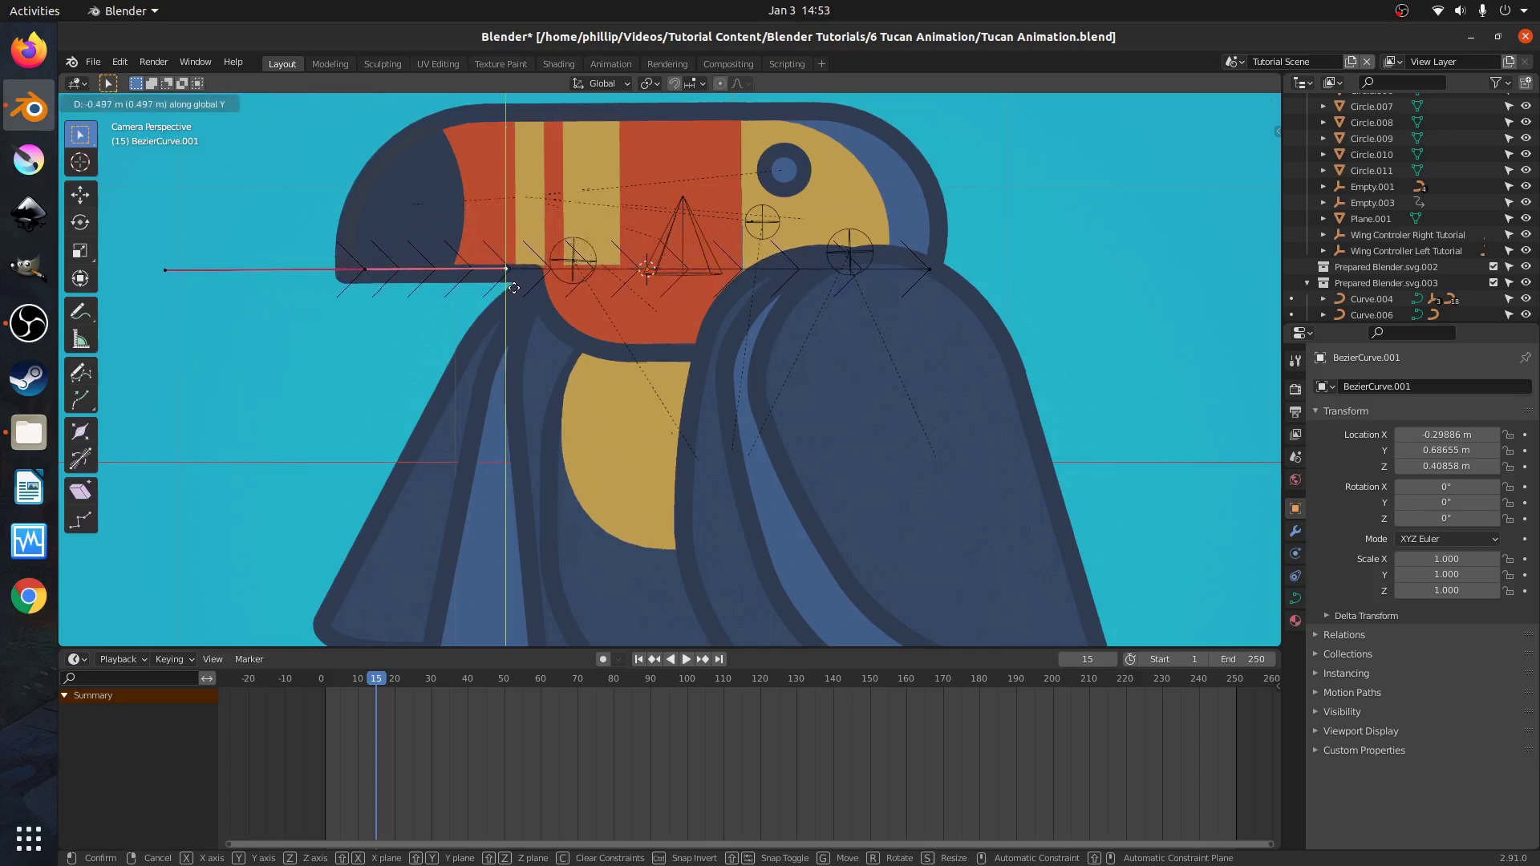
pyautogui.click(514, 289)
# Shorten the outer handle of the curve's beak-side control point by moving it inward toward the point.
pyautogui.press('g')
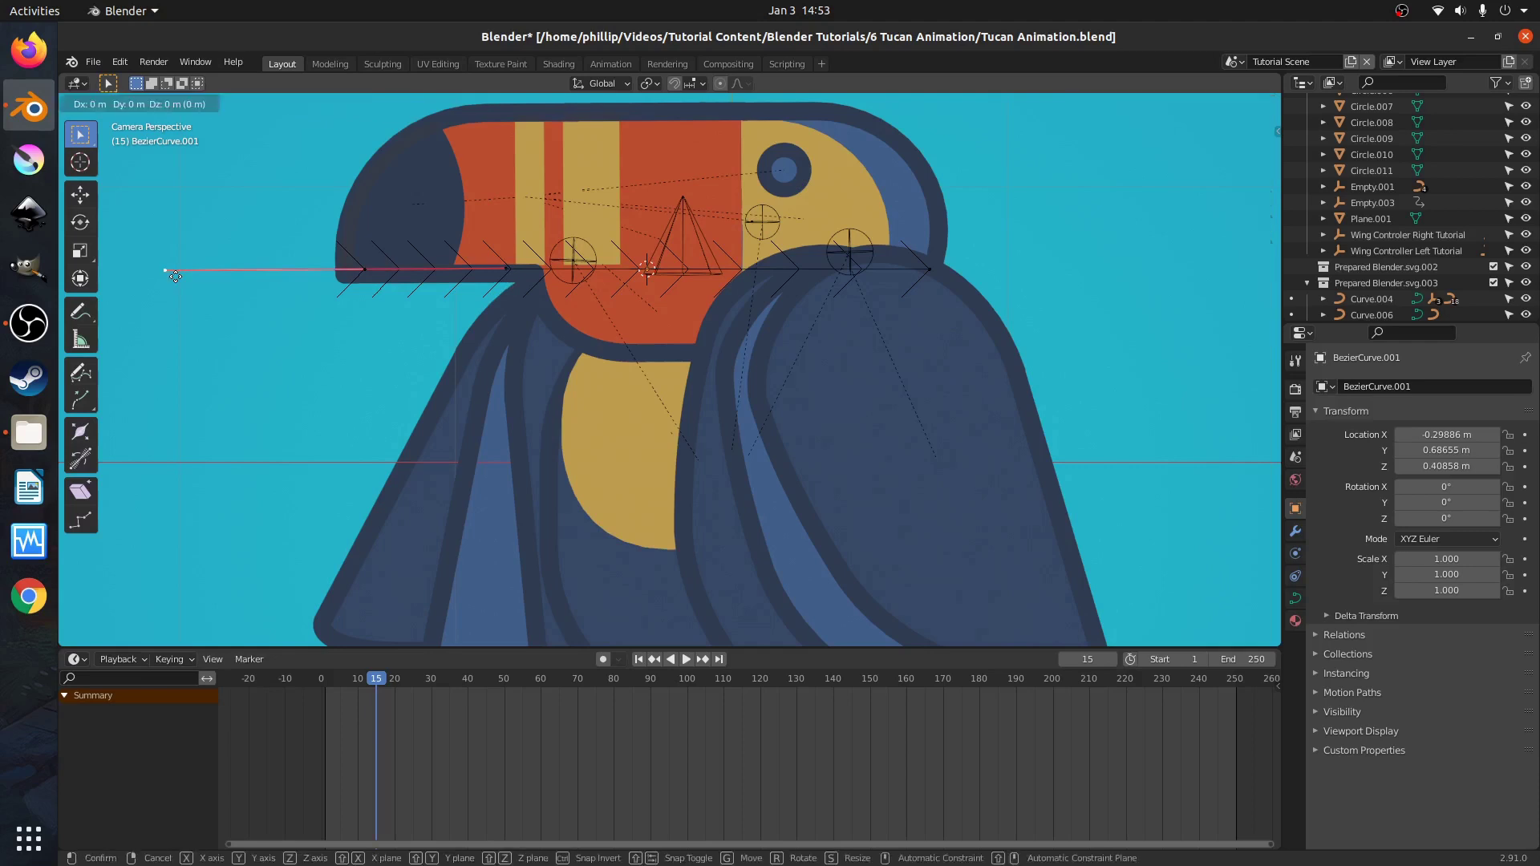
pyautogui.click(486, 273)
pyautogui.click(490, 272)
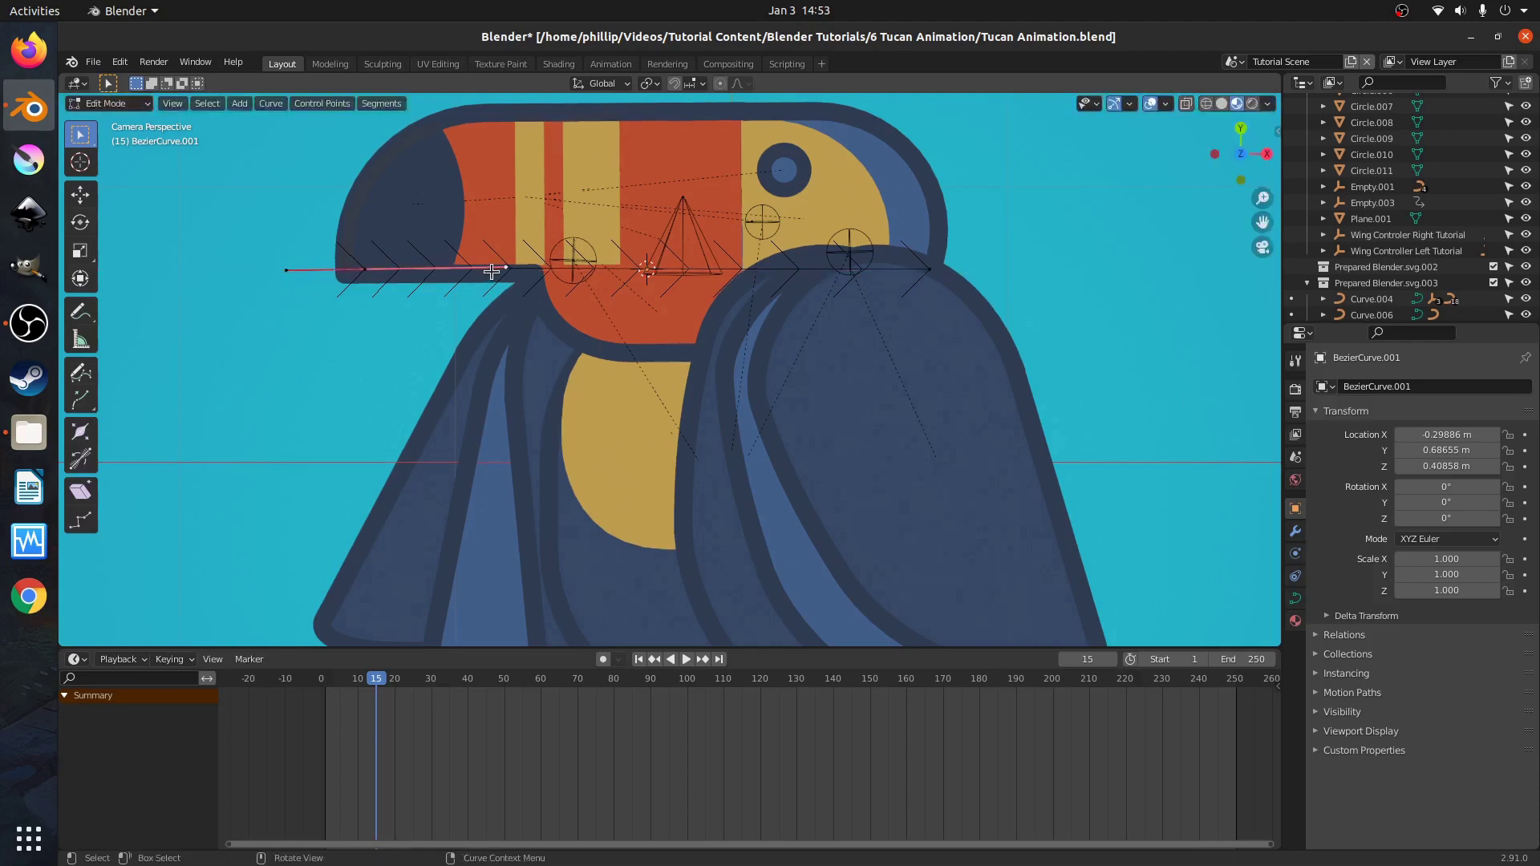
# Shorten the inner handle of the curve's beak-side control point and level it along Y.
pyautogui.press('g')
pyautogui.click(407, 271)
pyautogui.click(369, 267)
pyautogui.click(422, 267)
pyautogui.press('g')
pyautogui.press('y')
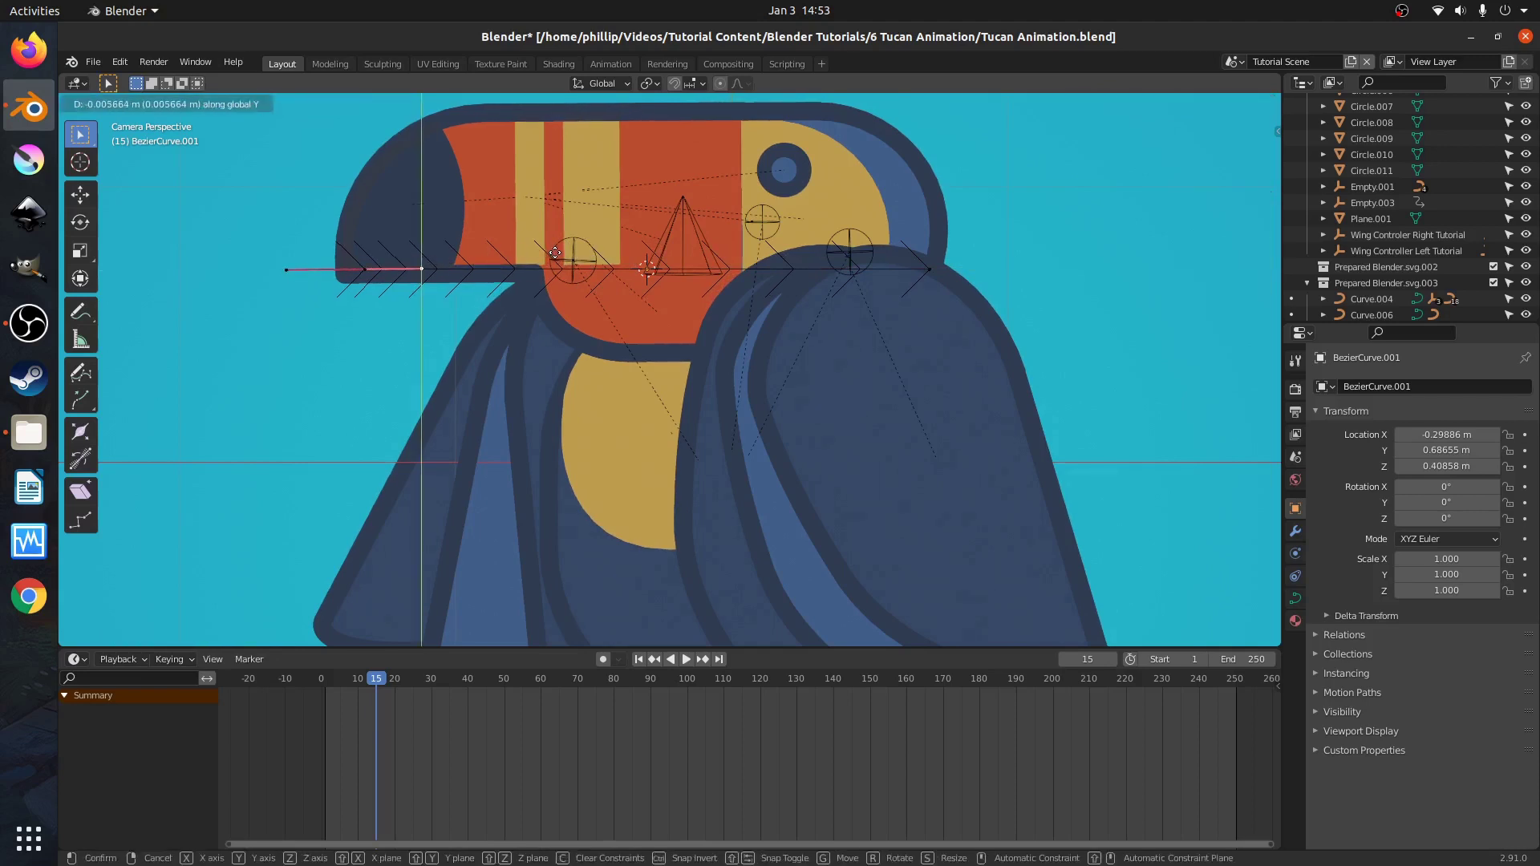
pyautogui.click(557, 254)
# Shorten both handles of the curve's wing-side control point, moving the outer one inward about 0.83 m along X.
pyautogui.click(932, 270)
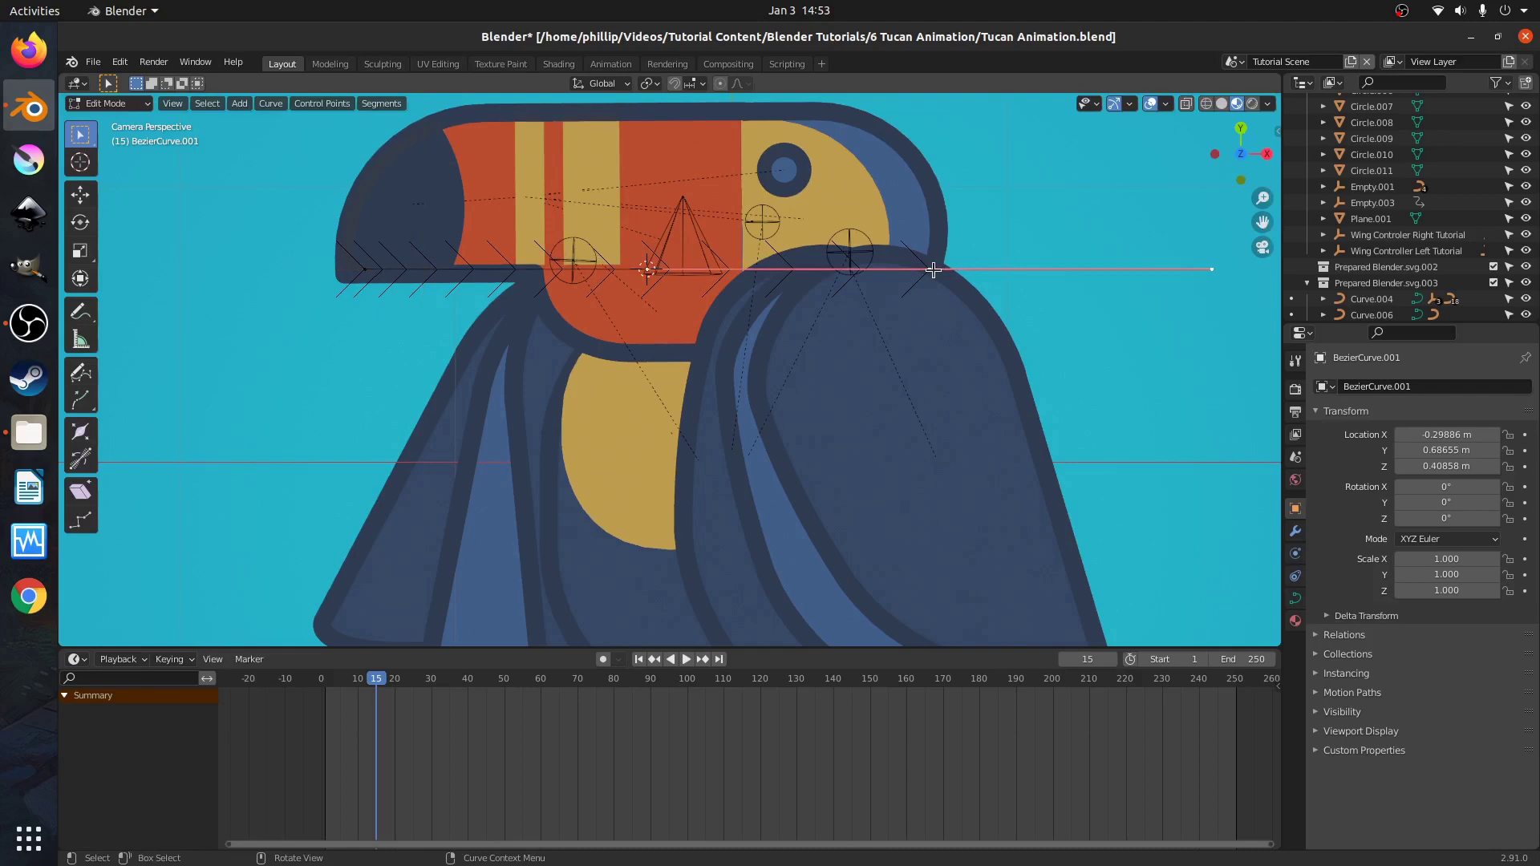
pyautogui.click(1214, 270)
pyautogui.press('g')
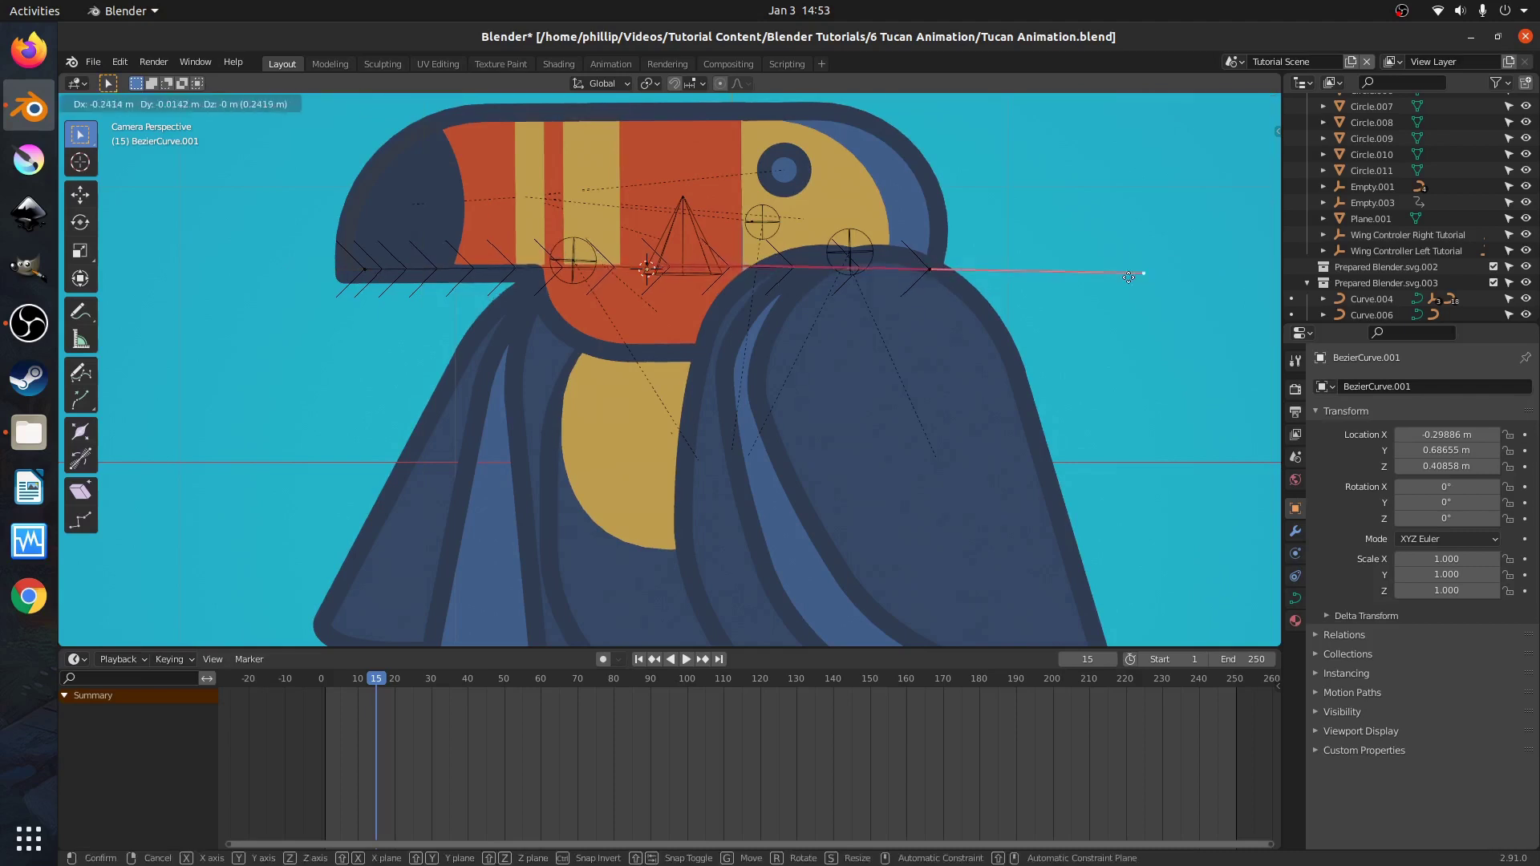
pyautogui.press('x')
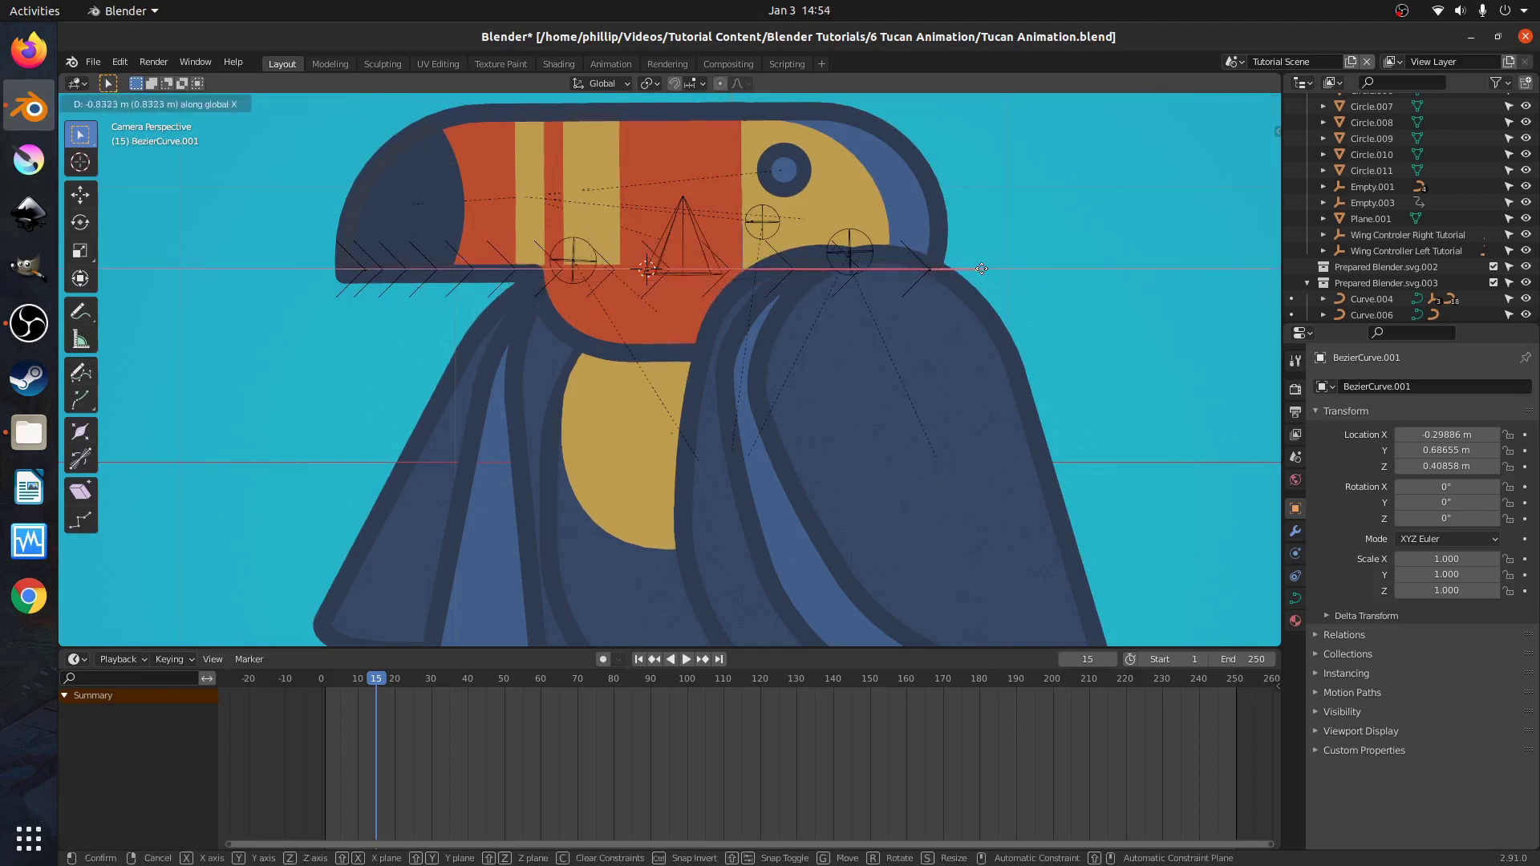
pyautogui.click(981, 269)
pyautogui.press('s')
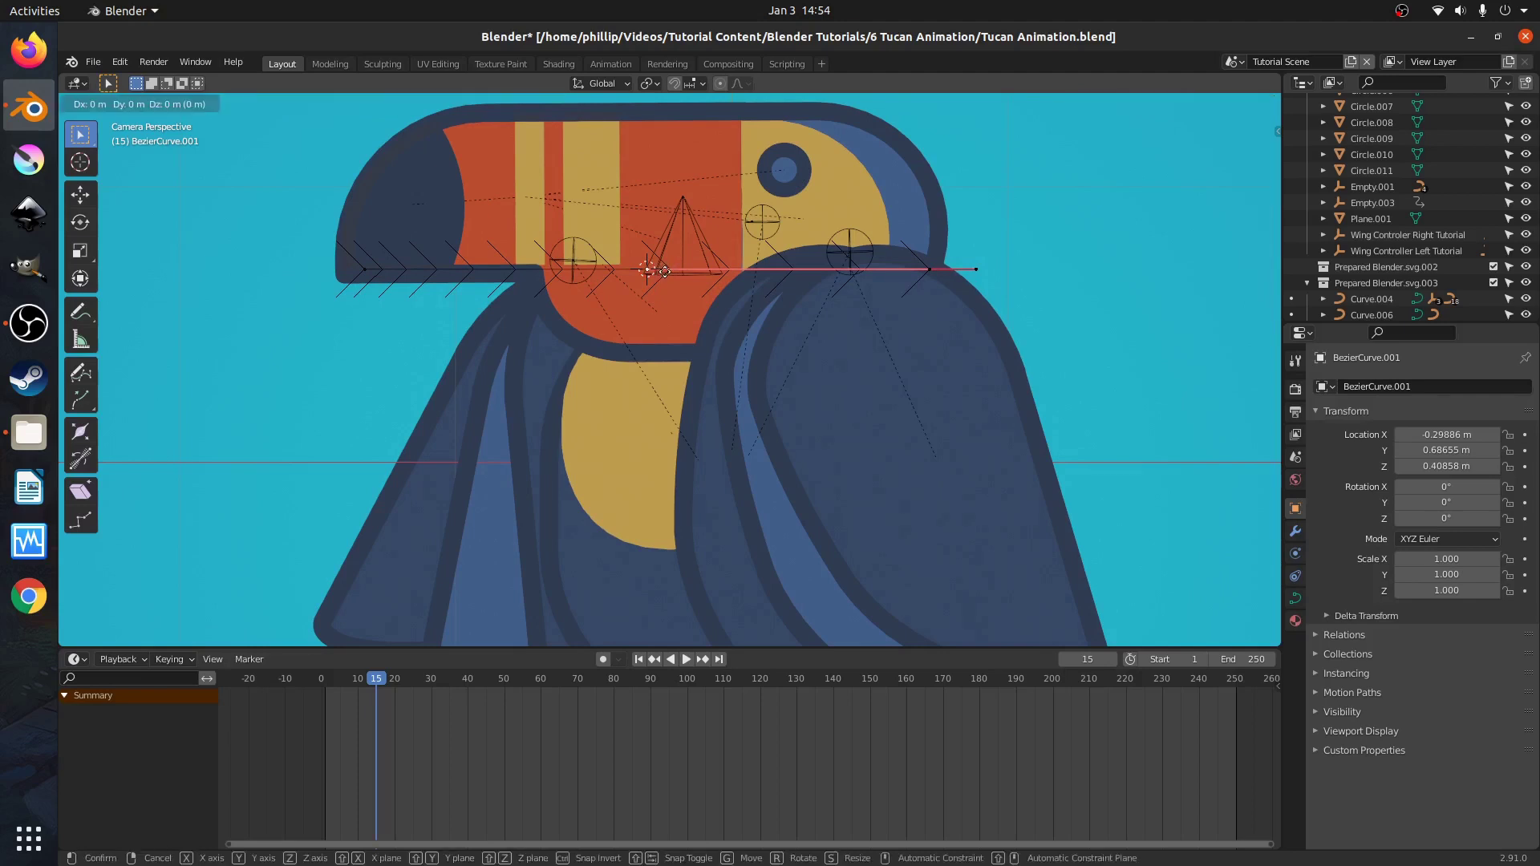
pyautogui.click(838, 270)
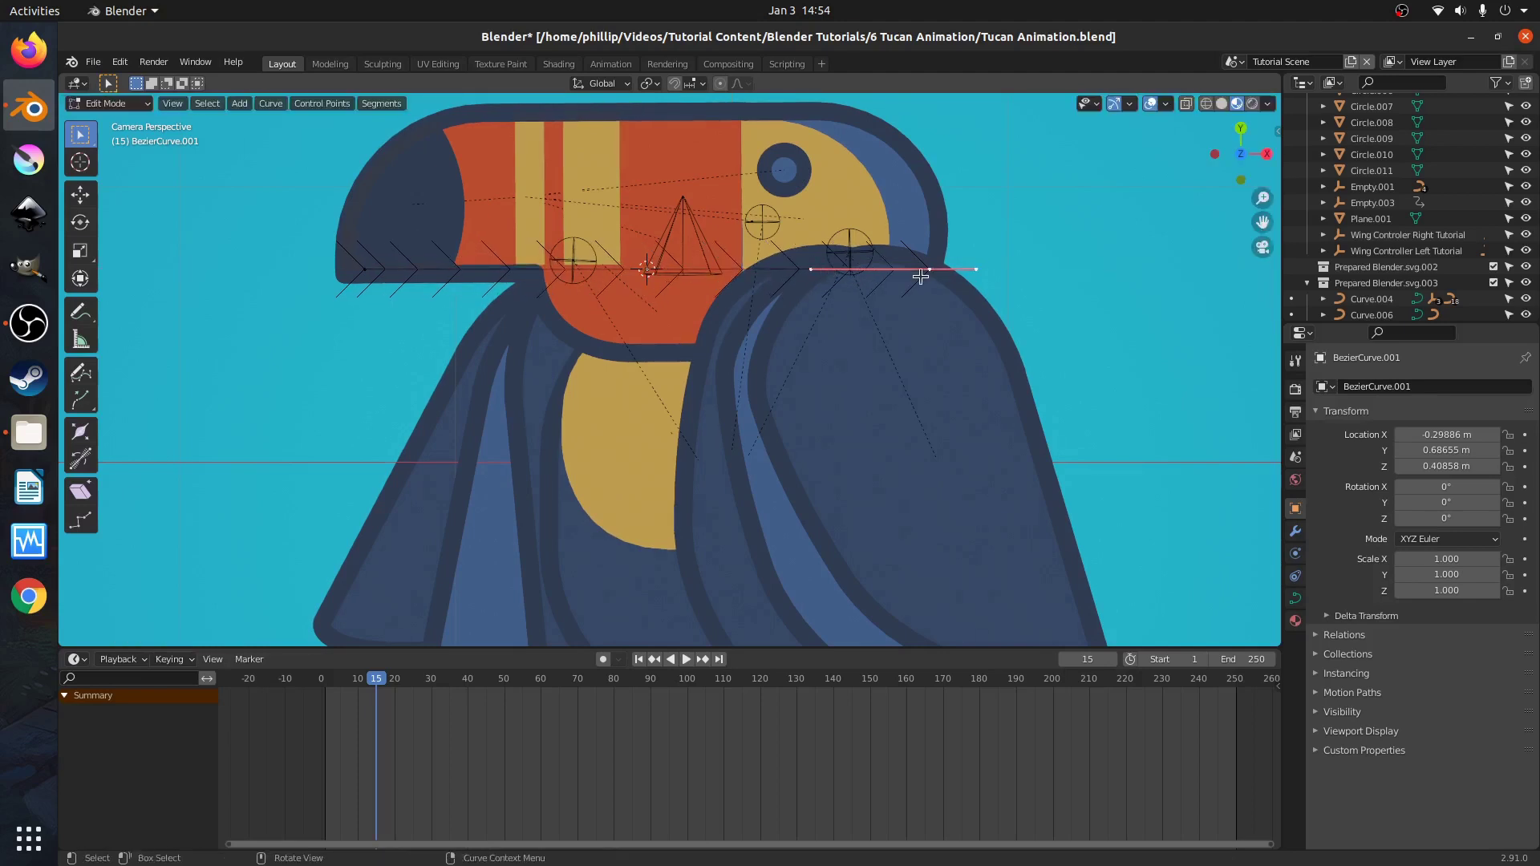
# Slide the curve's wing-side control point along X toward the beak, placing it near the left wing controller.
pyautogui.press('g')
pyautogui.press('x')
pyautogui.click(572, 288)
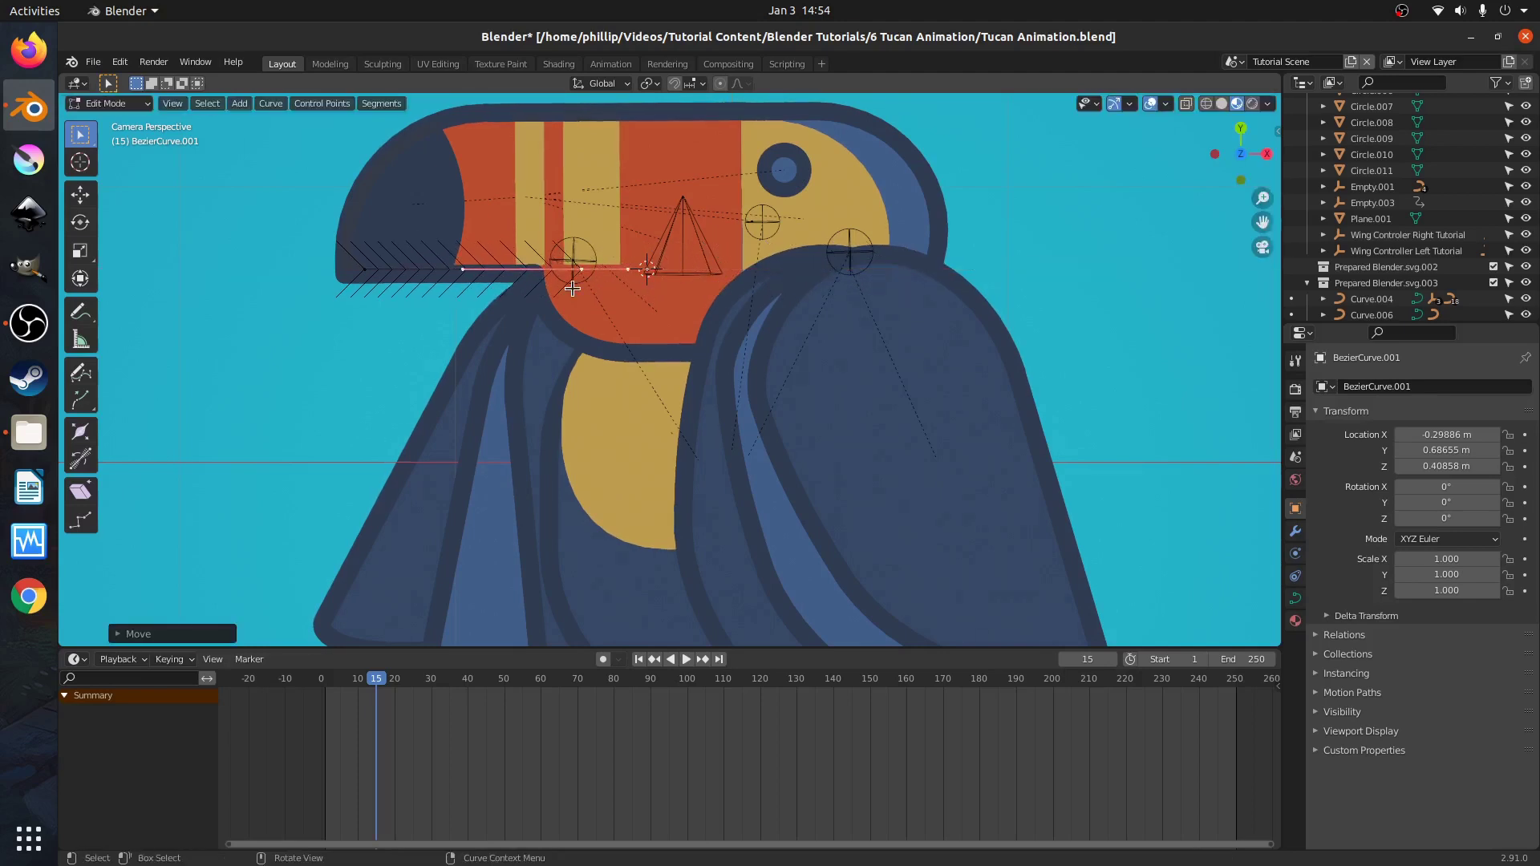
# Align the curve with the beak's lower edge at about X 0.039 m, Y 0.675 m, and pull its wing-side point inward about 0.14 m along X.
pyautogui.press('Tab')
pyautogui.press('g')
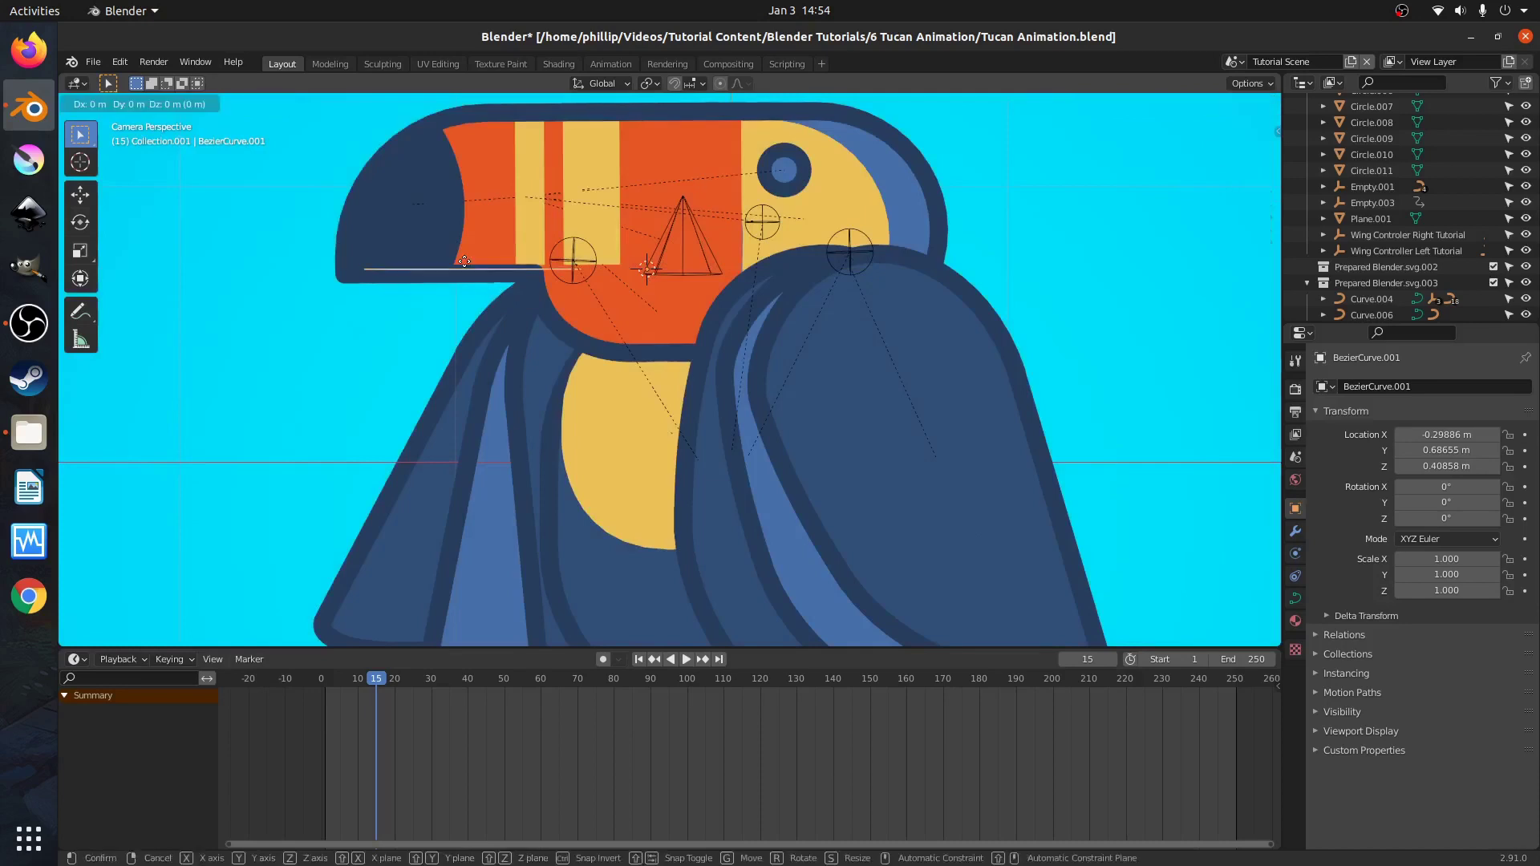
pyautogui.press('x')
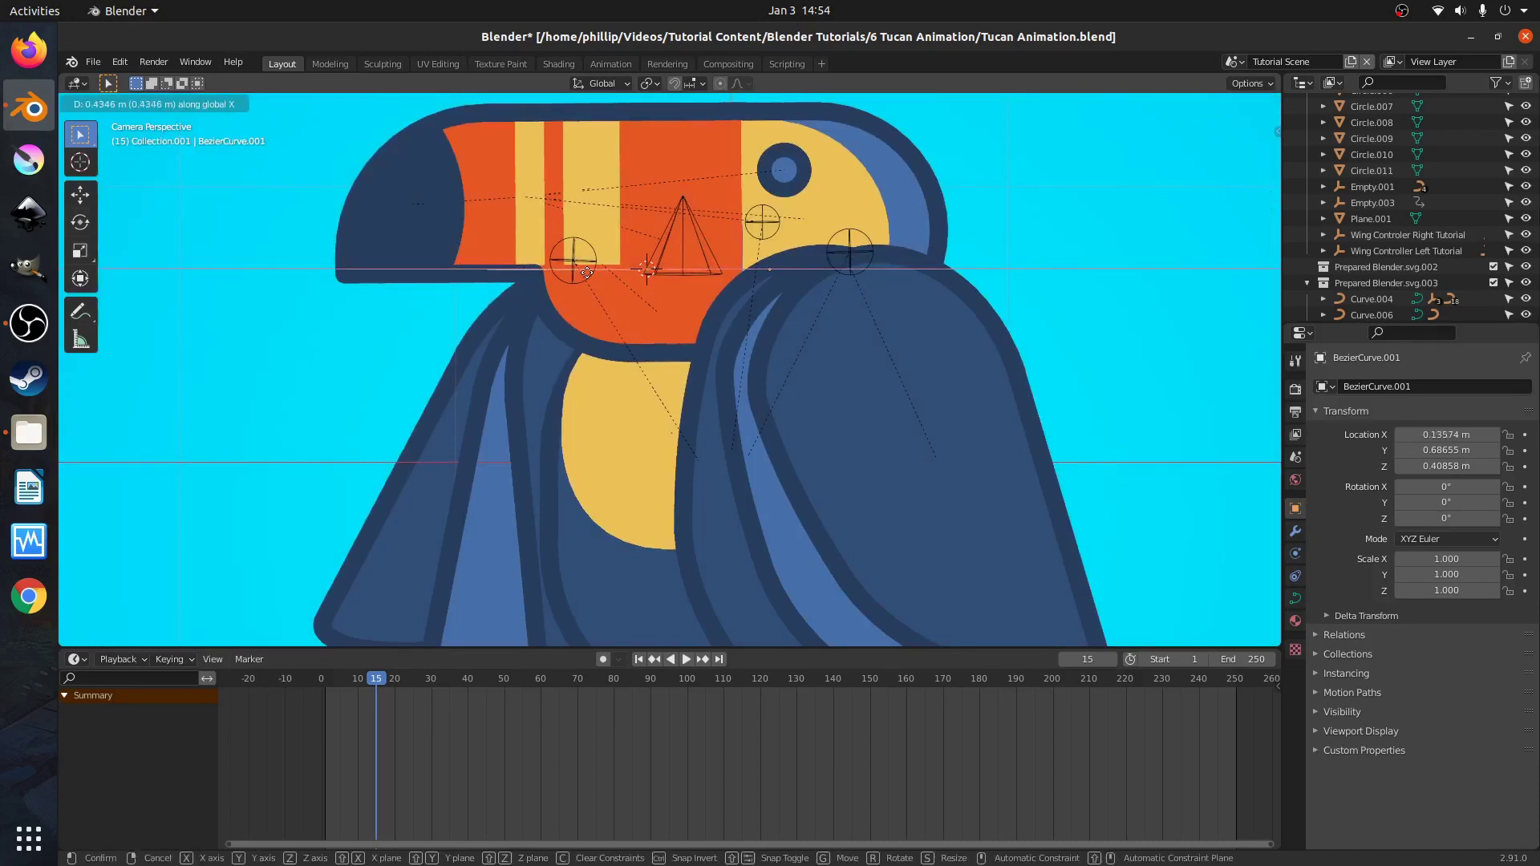
pyautogui.click(560, 272)
pyautogui.press('Tab')
pyautogui.press('Tab')
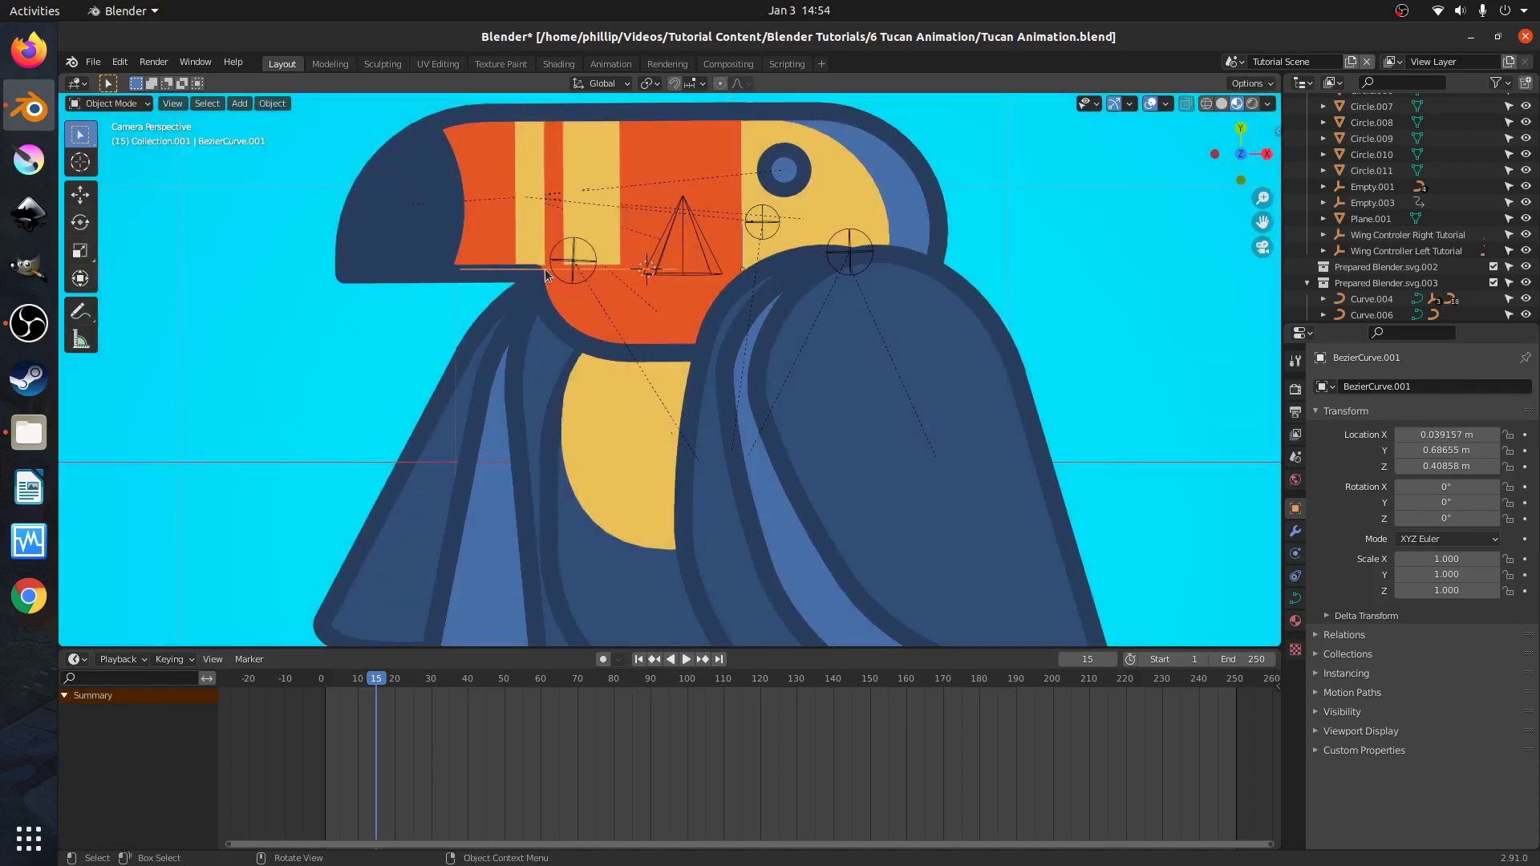
pyautogui.press('g')
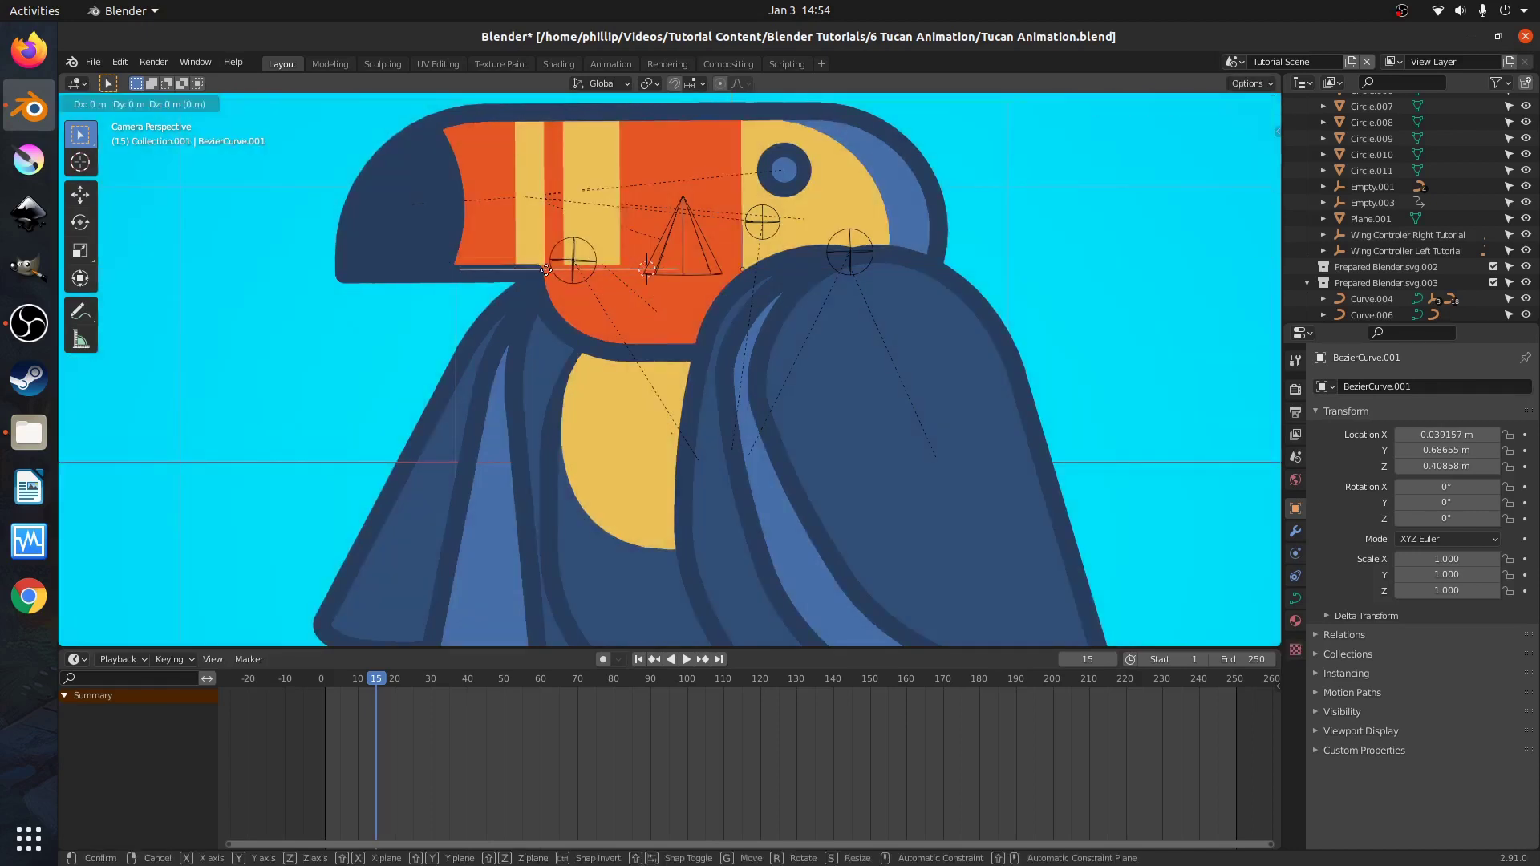
pyautogui.press('y')
pyautogui.click(545, 278)
pyautogui.press('Tab')
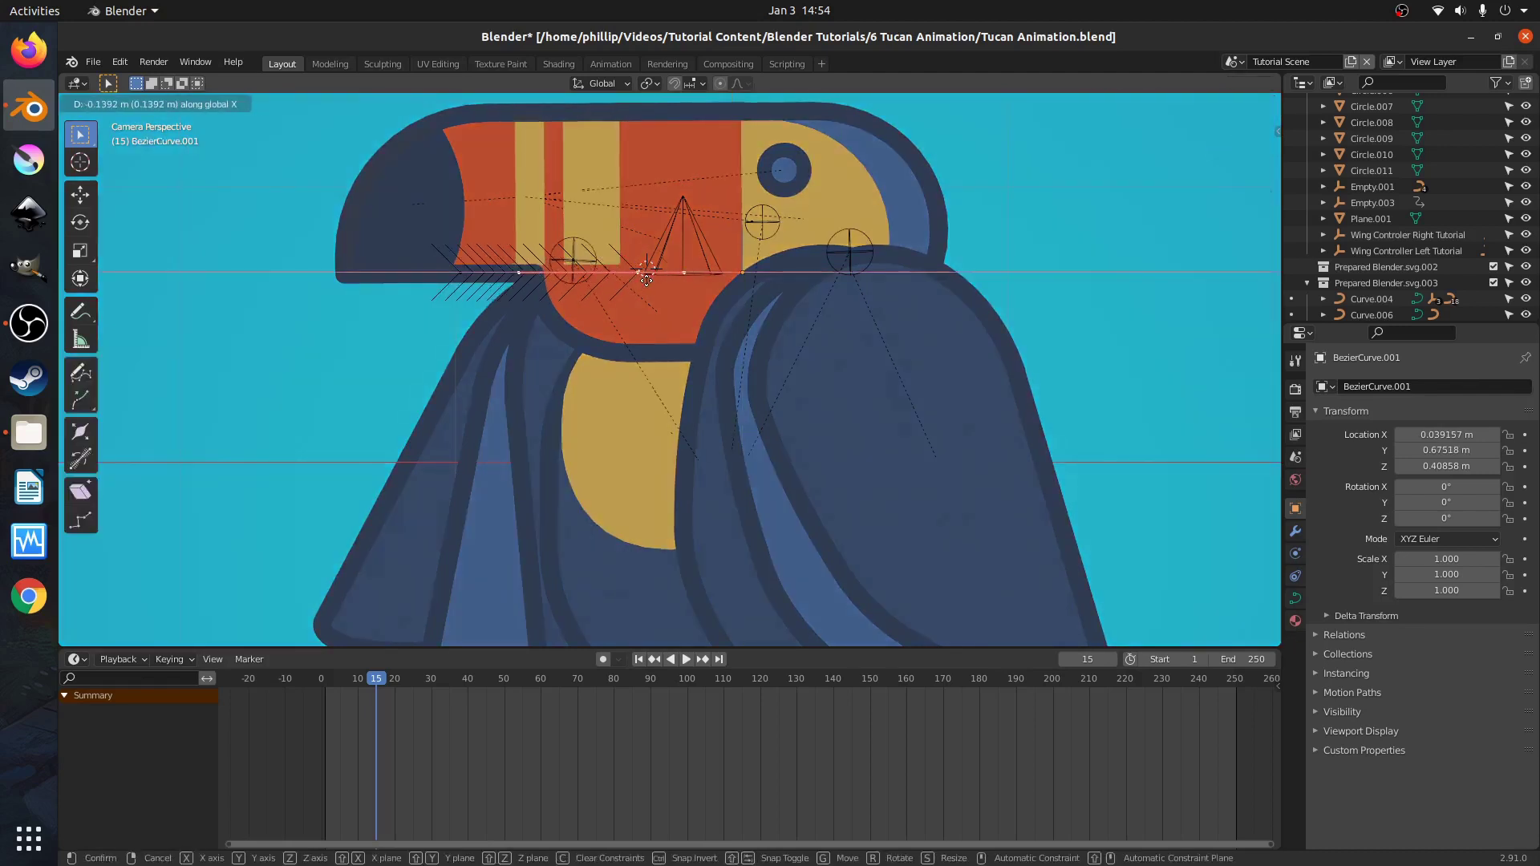
pyautogui.press('Tab')
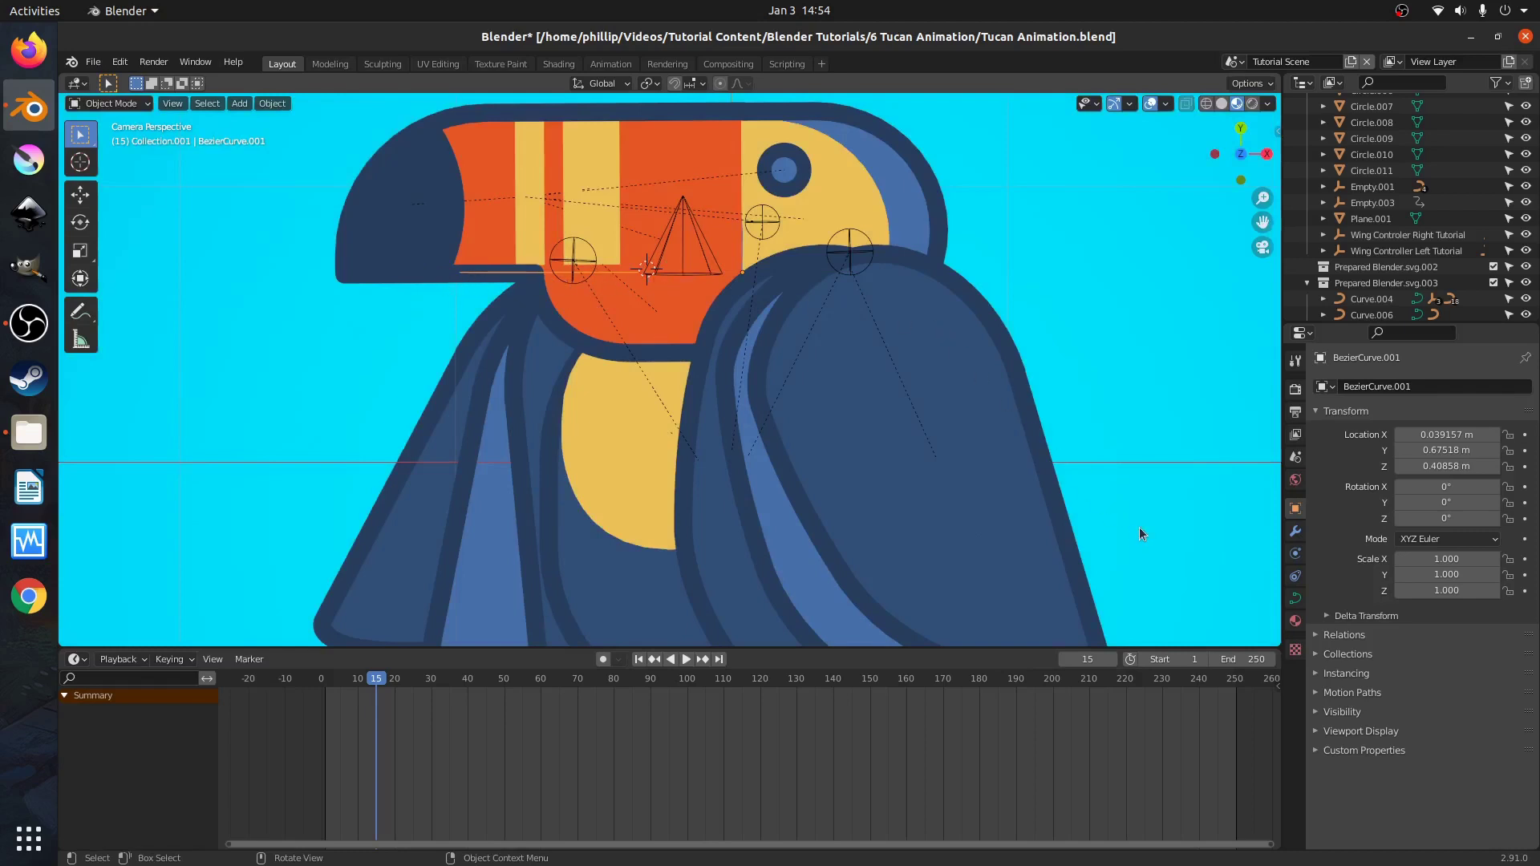
# Give the Bezier curve a round bevel with a depth of 0.035 m.
pyautogui.click(1293, 599)
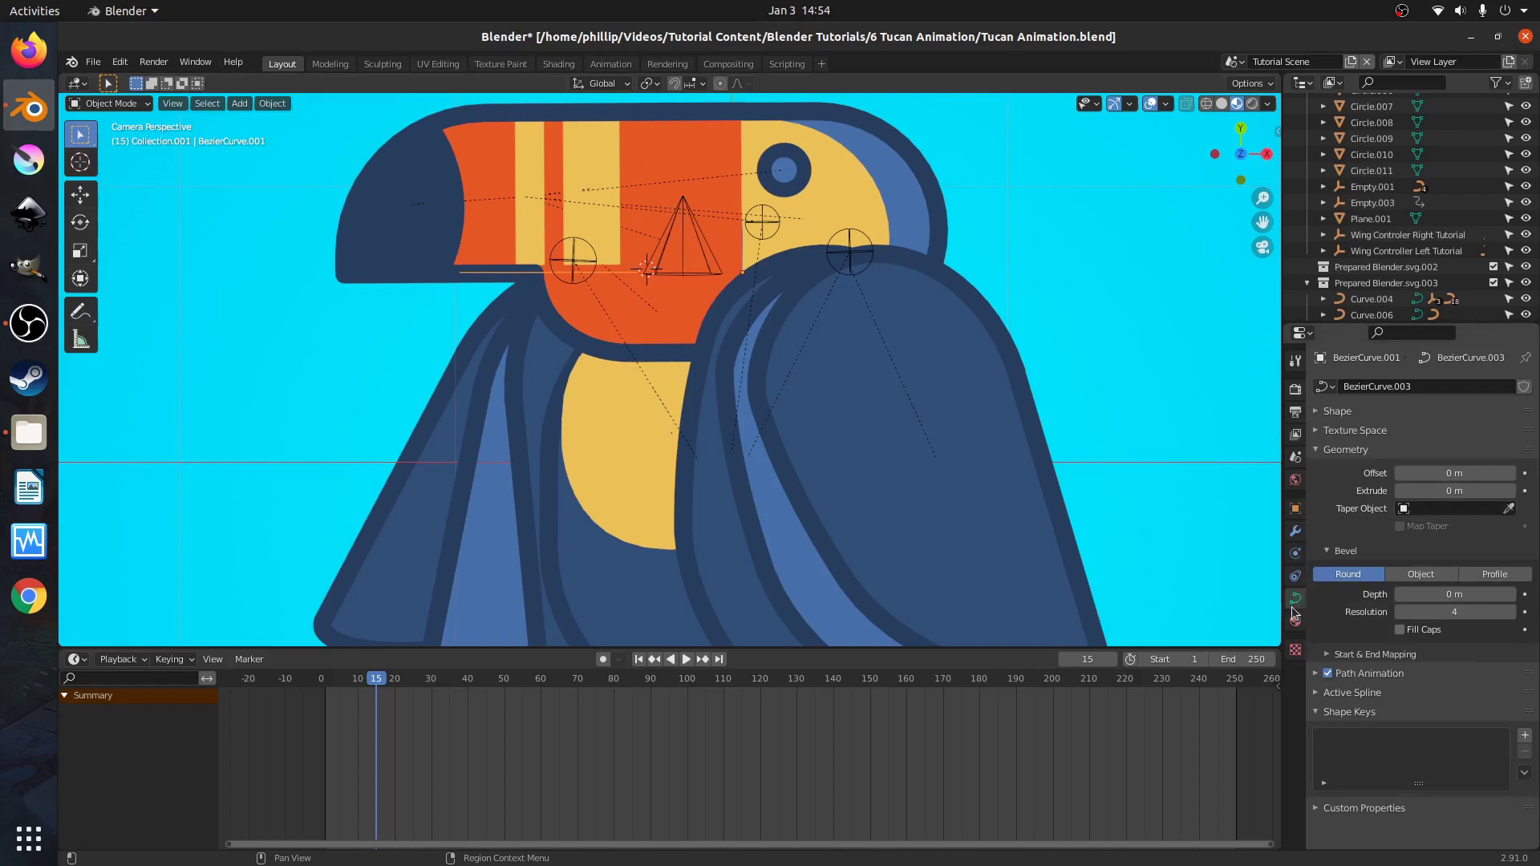
pyautogui.click(1324, 552)
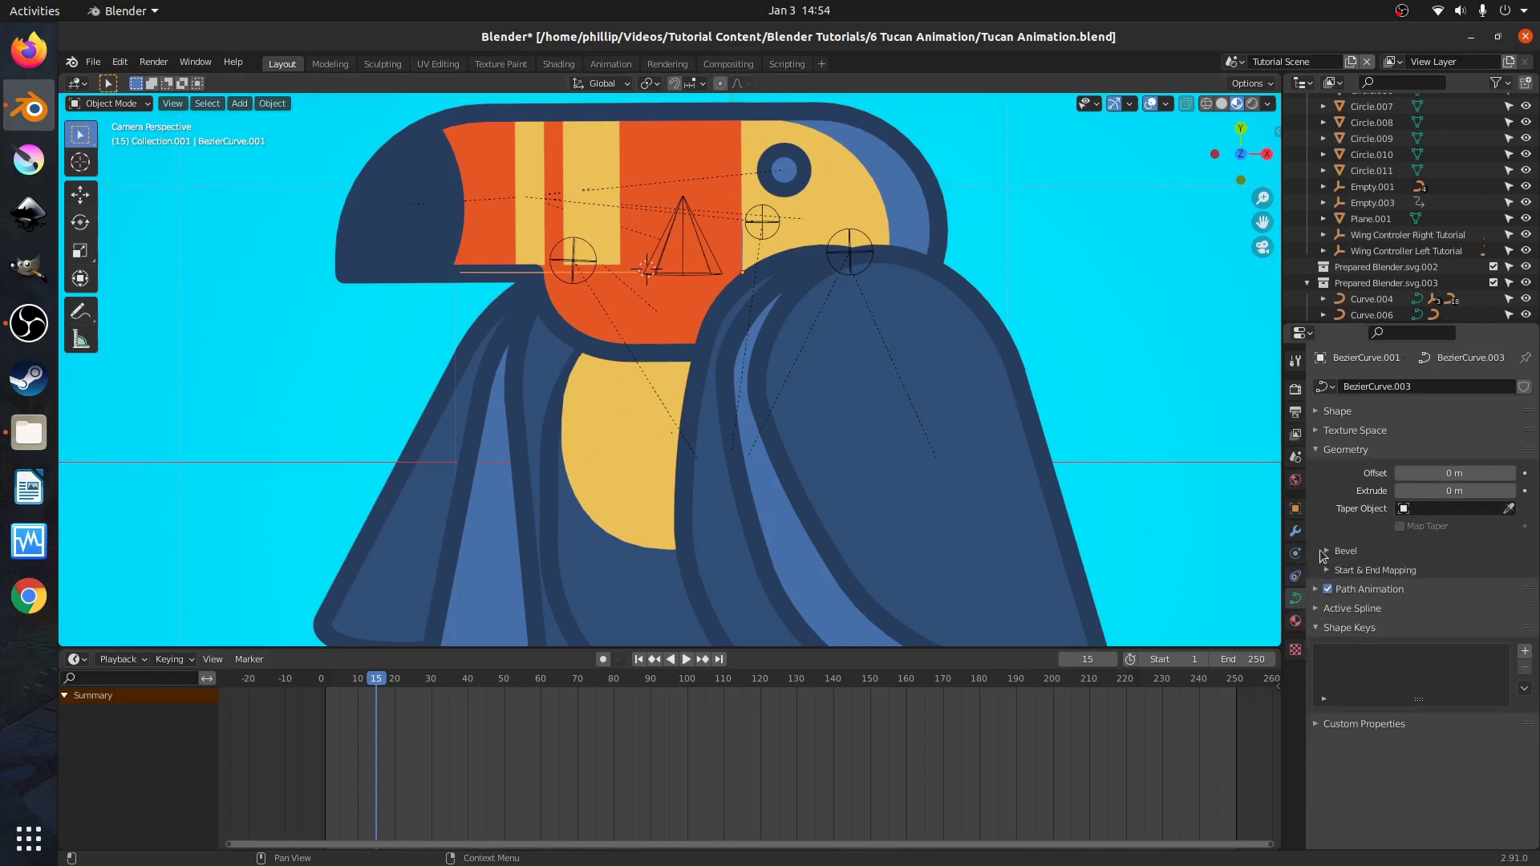
pyautogui.click(1334, 552)
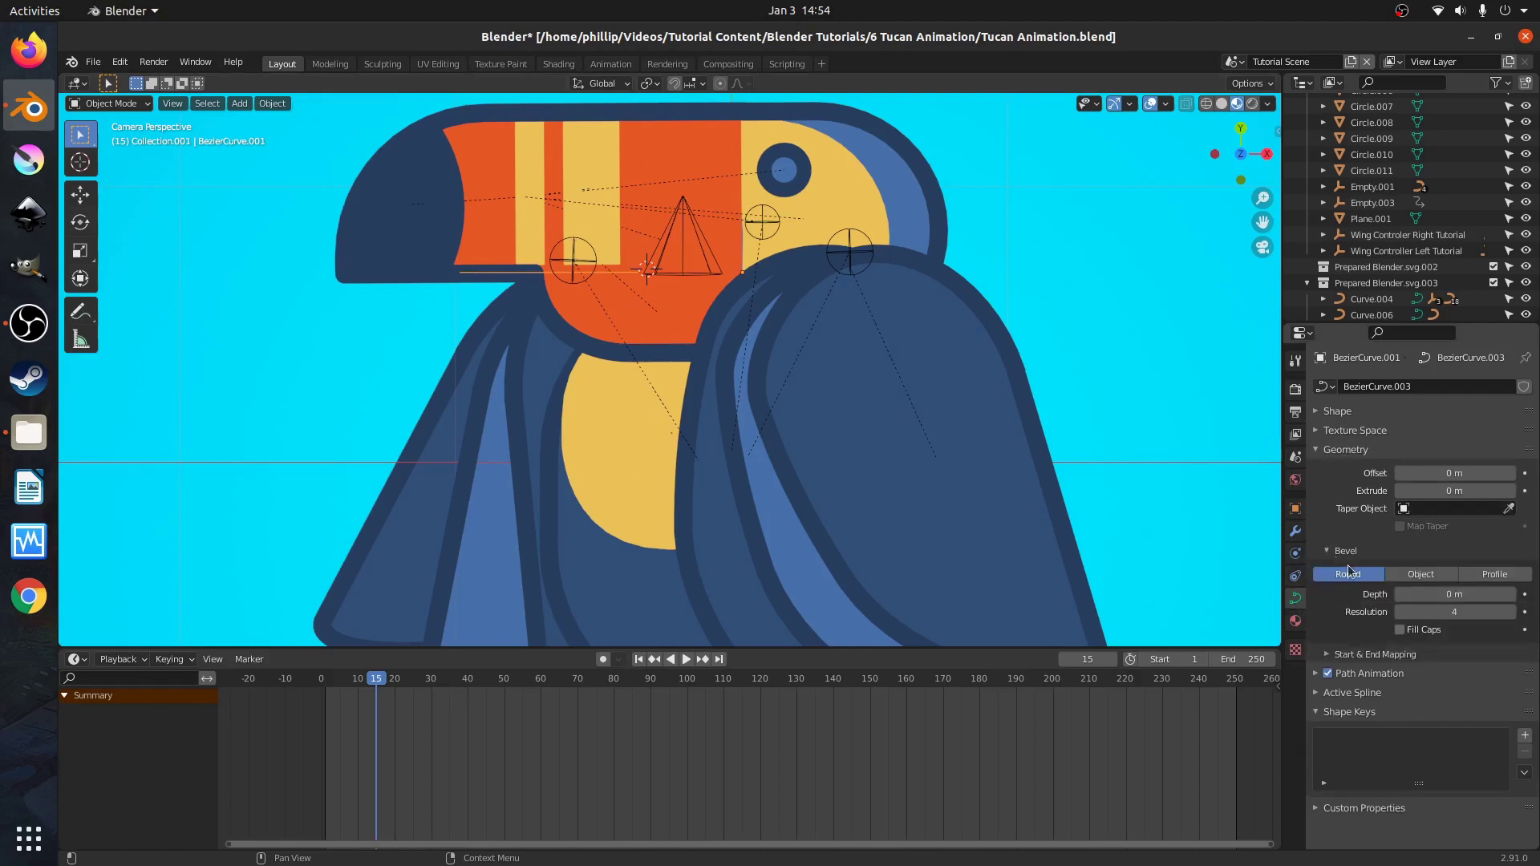
pyautogui.click(1454, 595)
pyautogui.write('0.035')
pyautogui.press('Return')
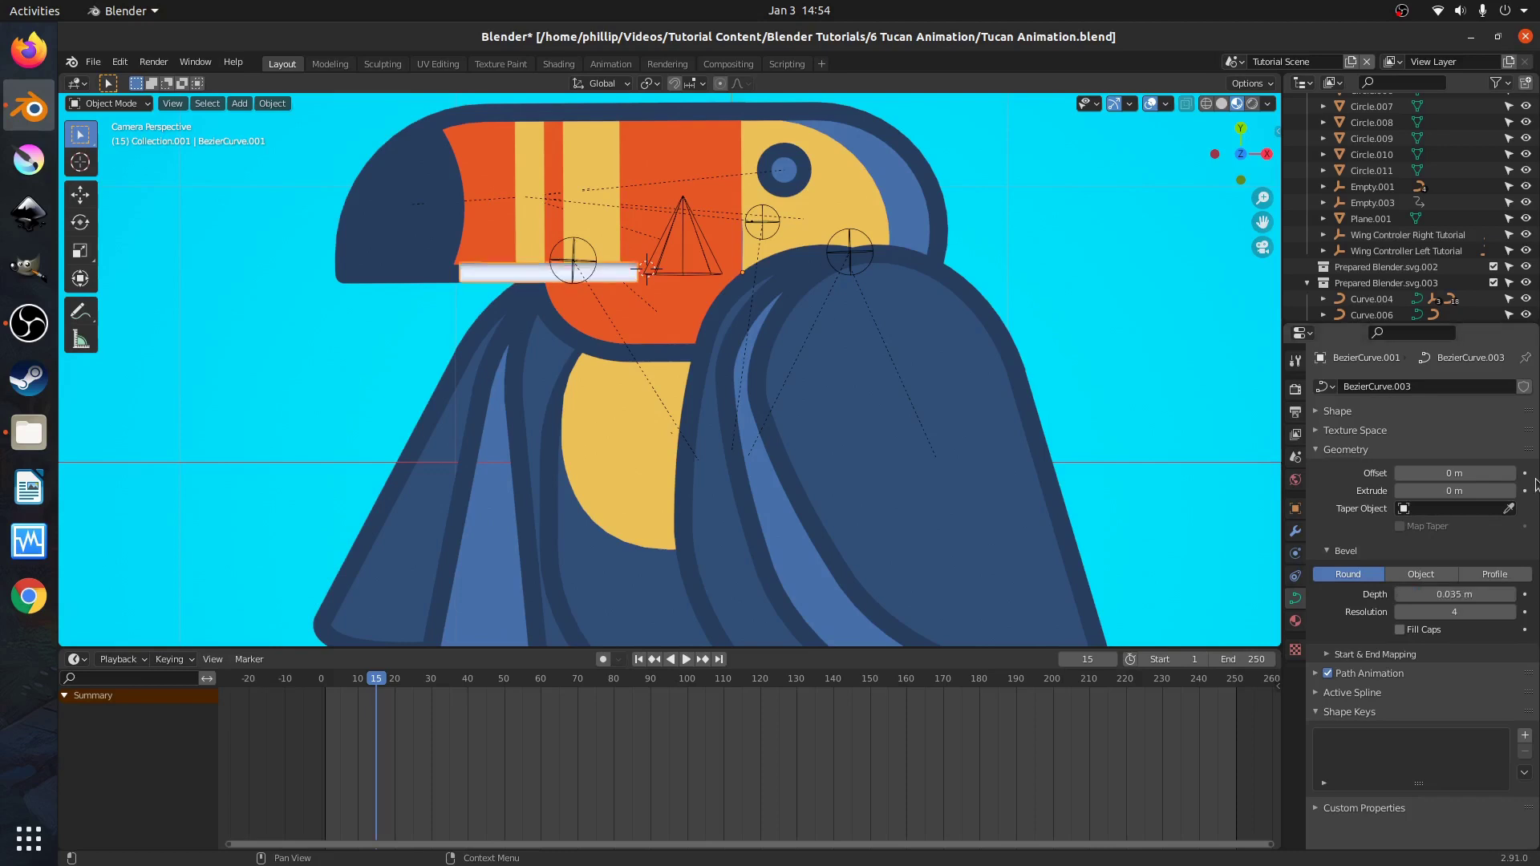
# Link the dark head and beak outline's material to the beveled Bezier curve.
pyautogui.click(395, 274)
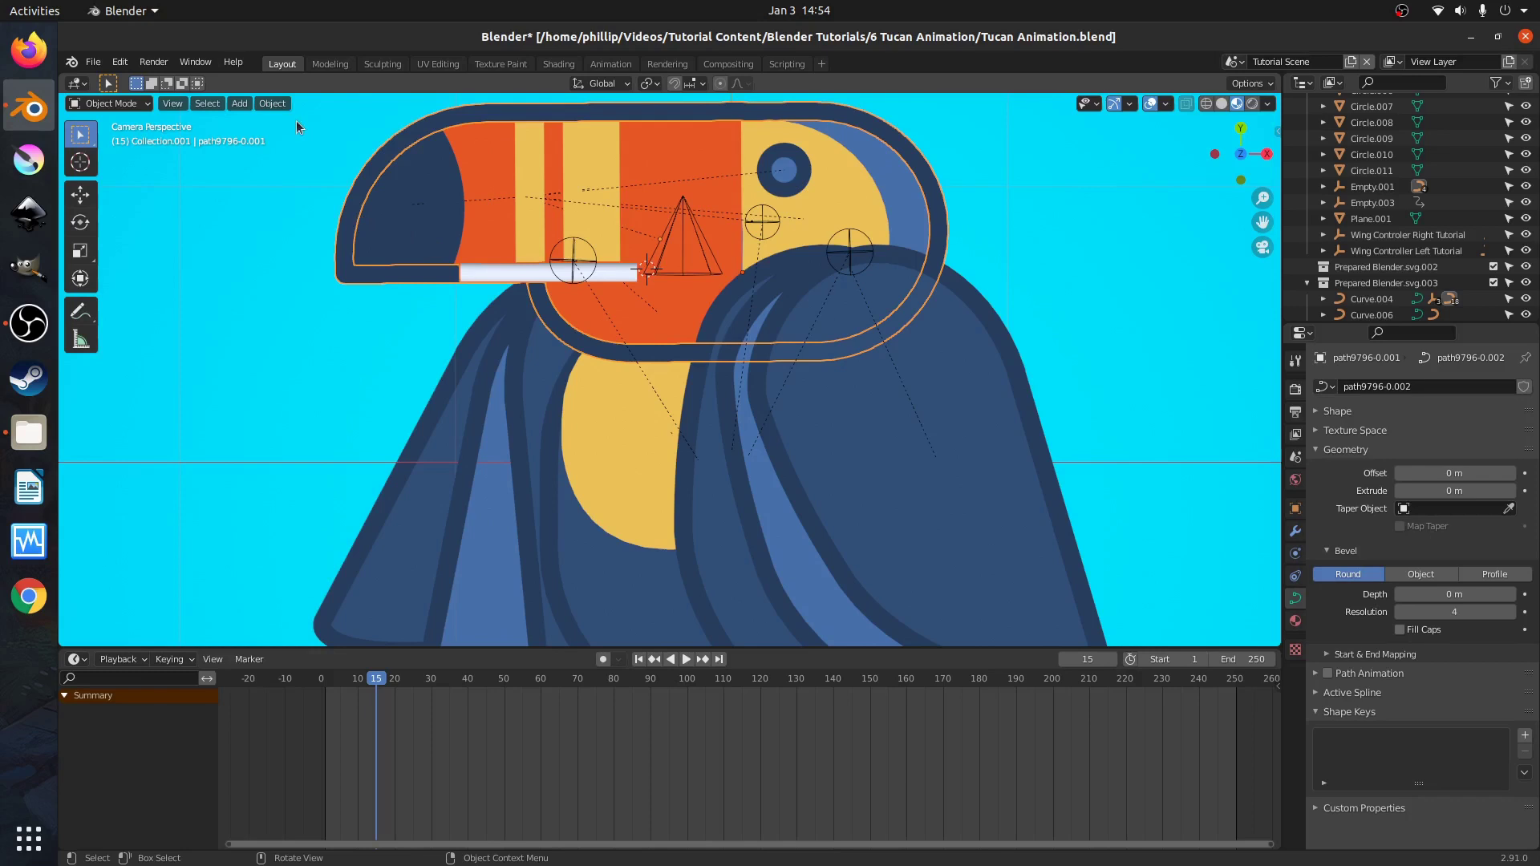
pyautogui.click(265, 104)
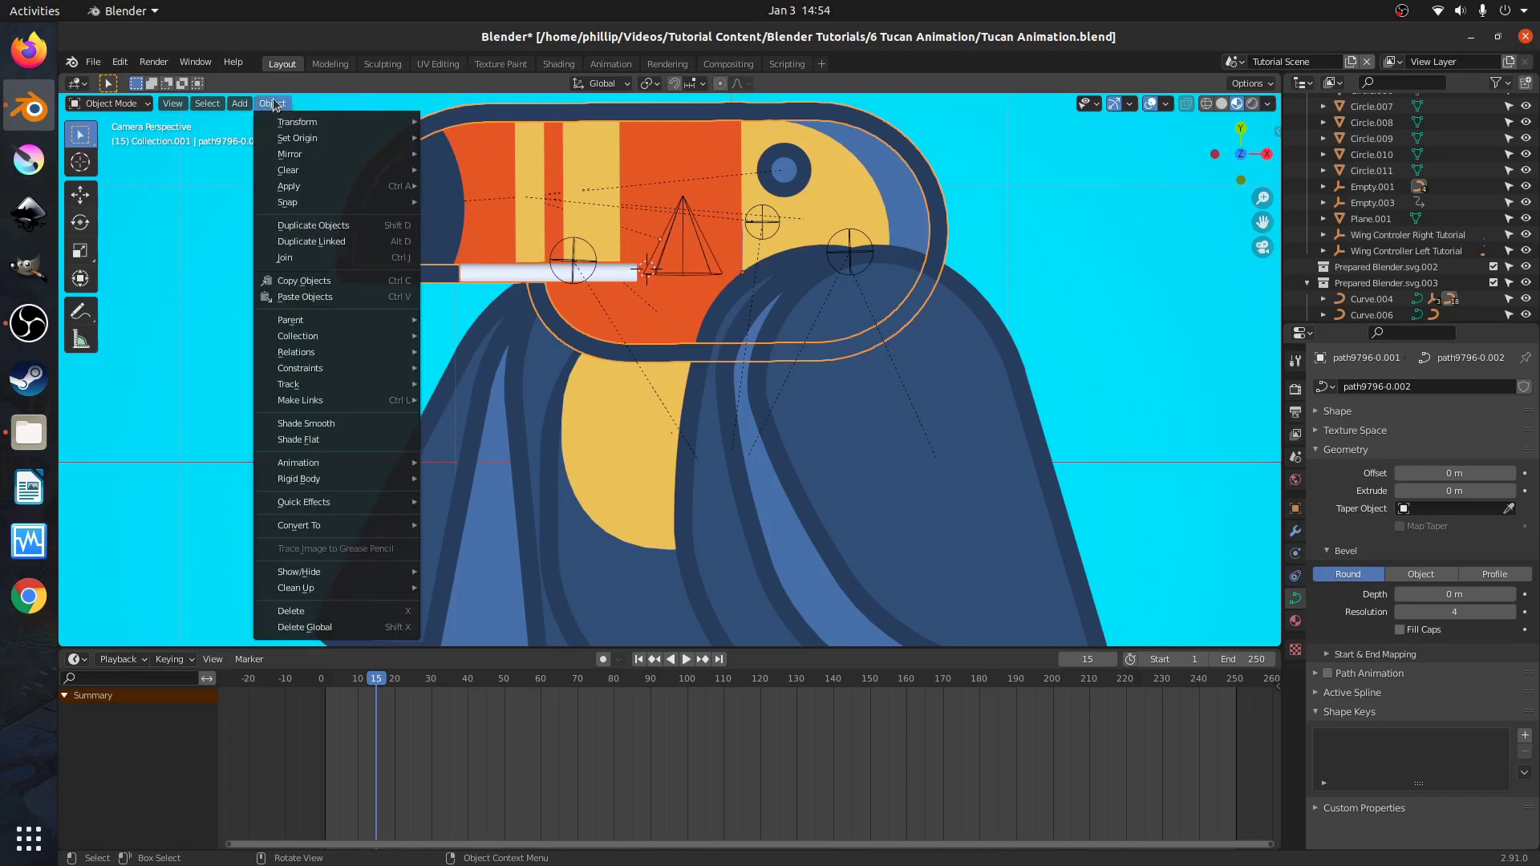
pyautogui.moveTo(296, 398)
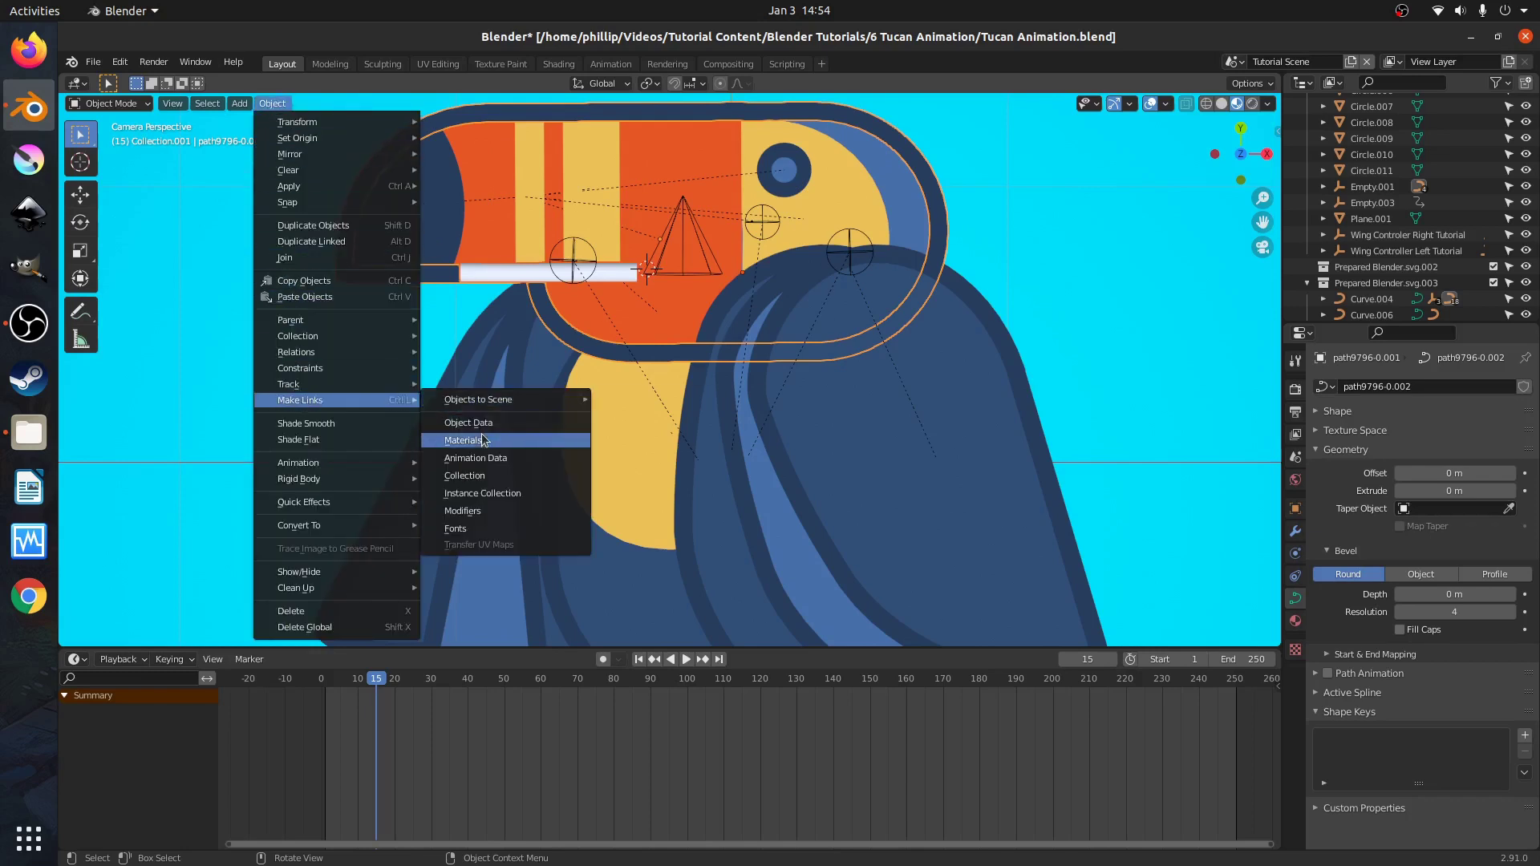
pyautogui.click(481, 433)
pyautogui.click(499, 270)
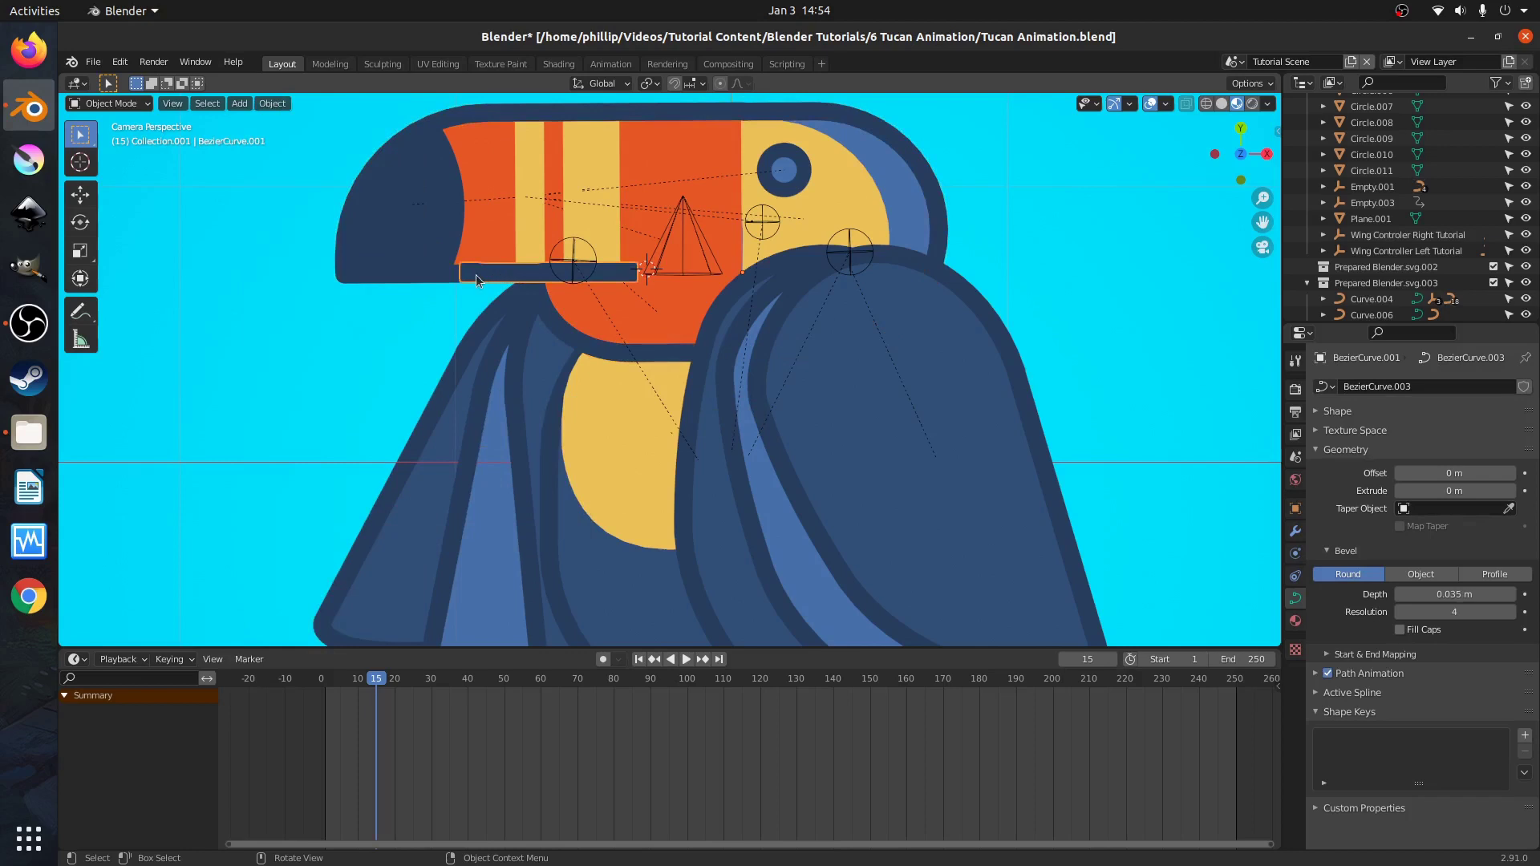
pyautogui.press('g')
pyautogui.click(475, 276)
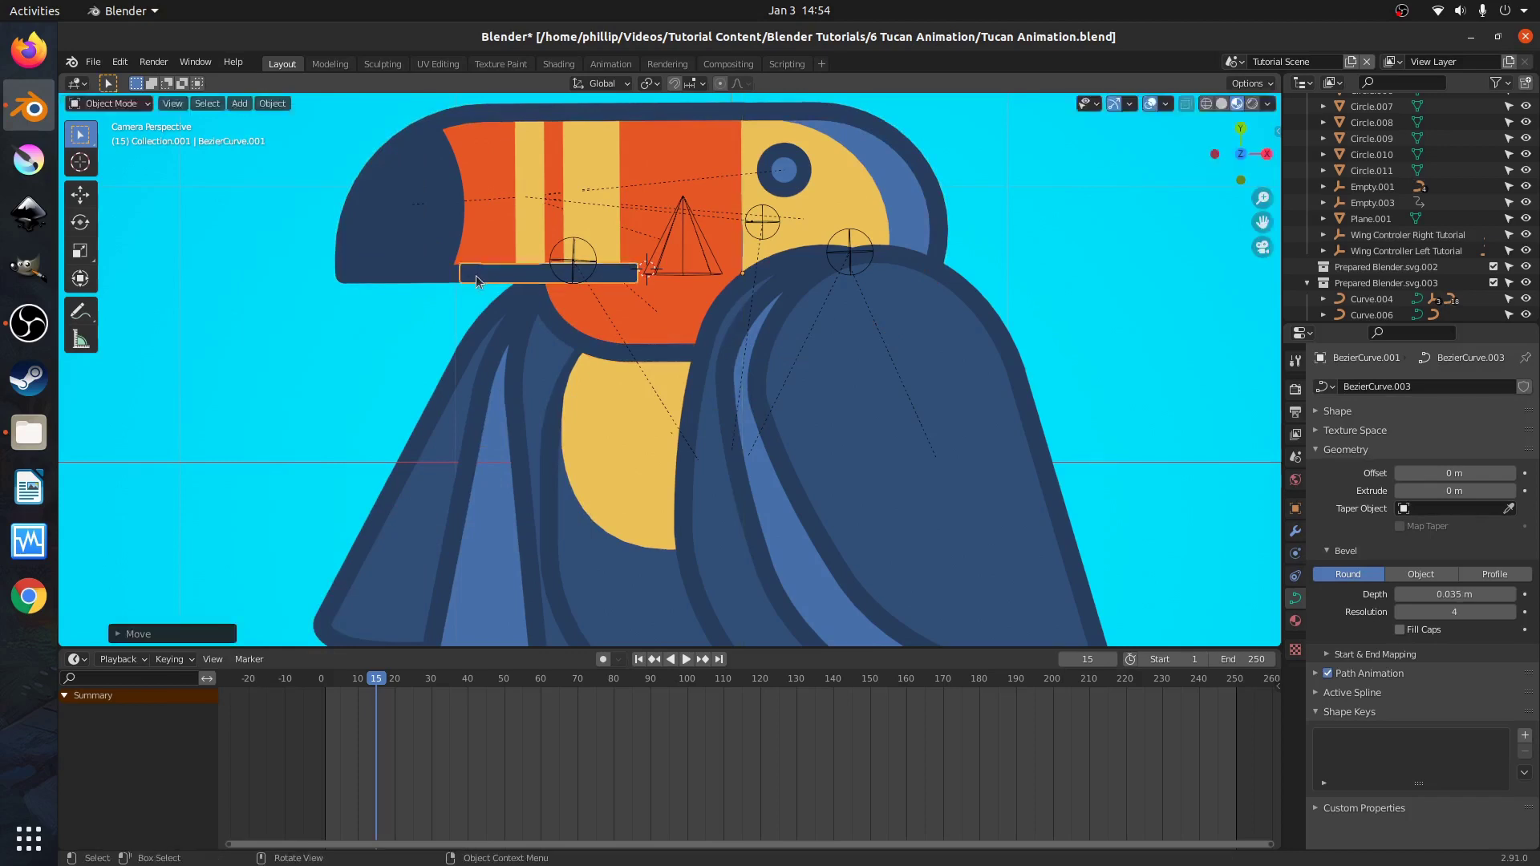
pyautogui.click(425, 273)
pyautogui.click(606, 278)
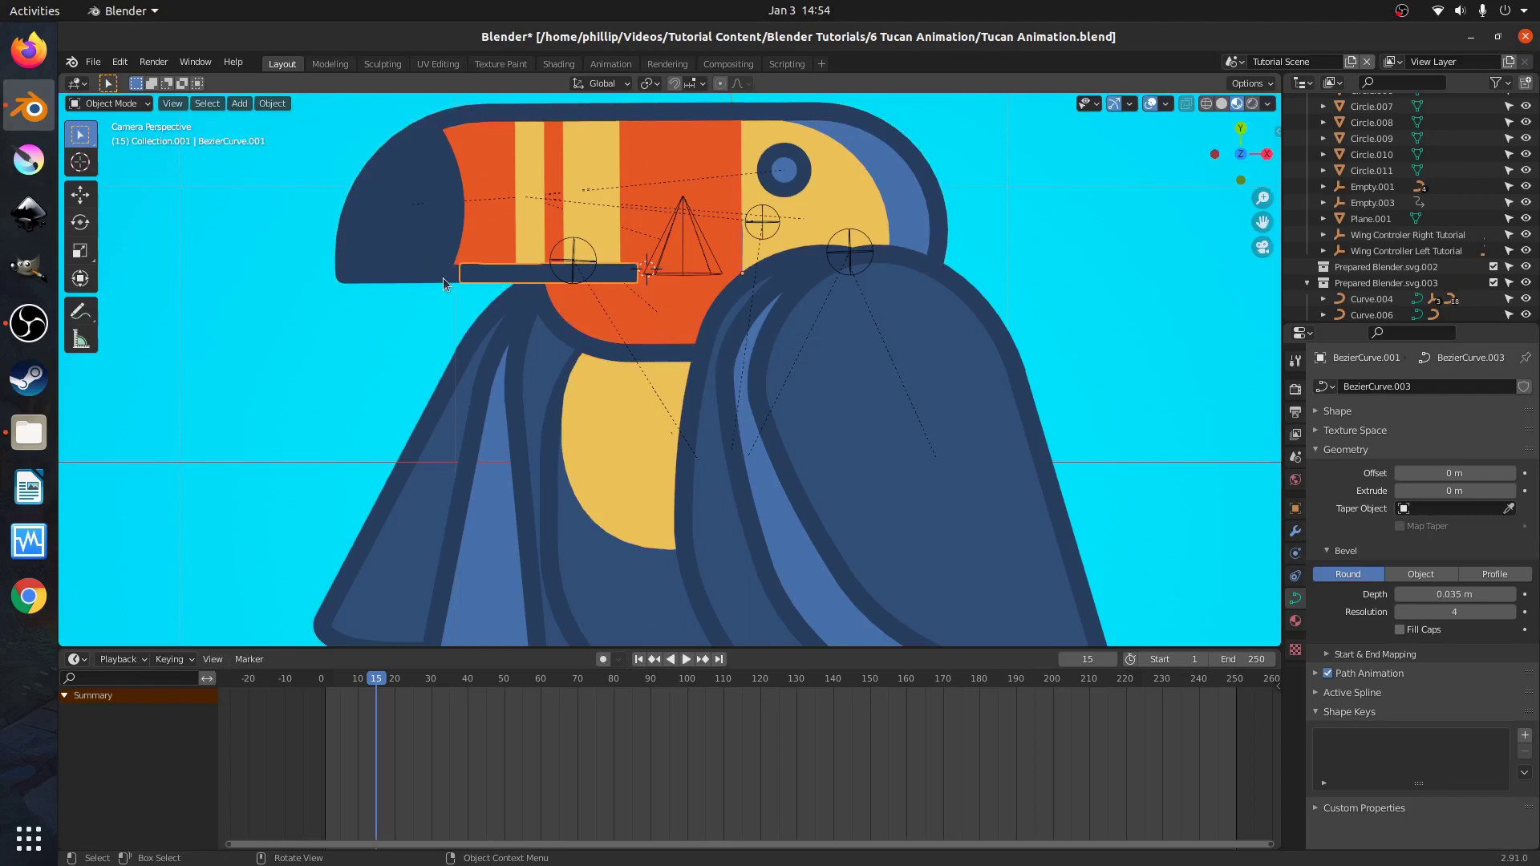
pyautogui.click(420, 274)
pyautogui.click(487, 269)
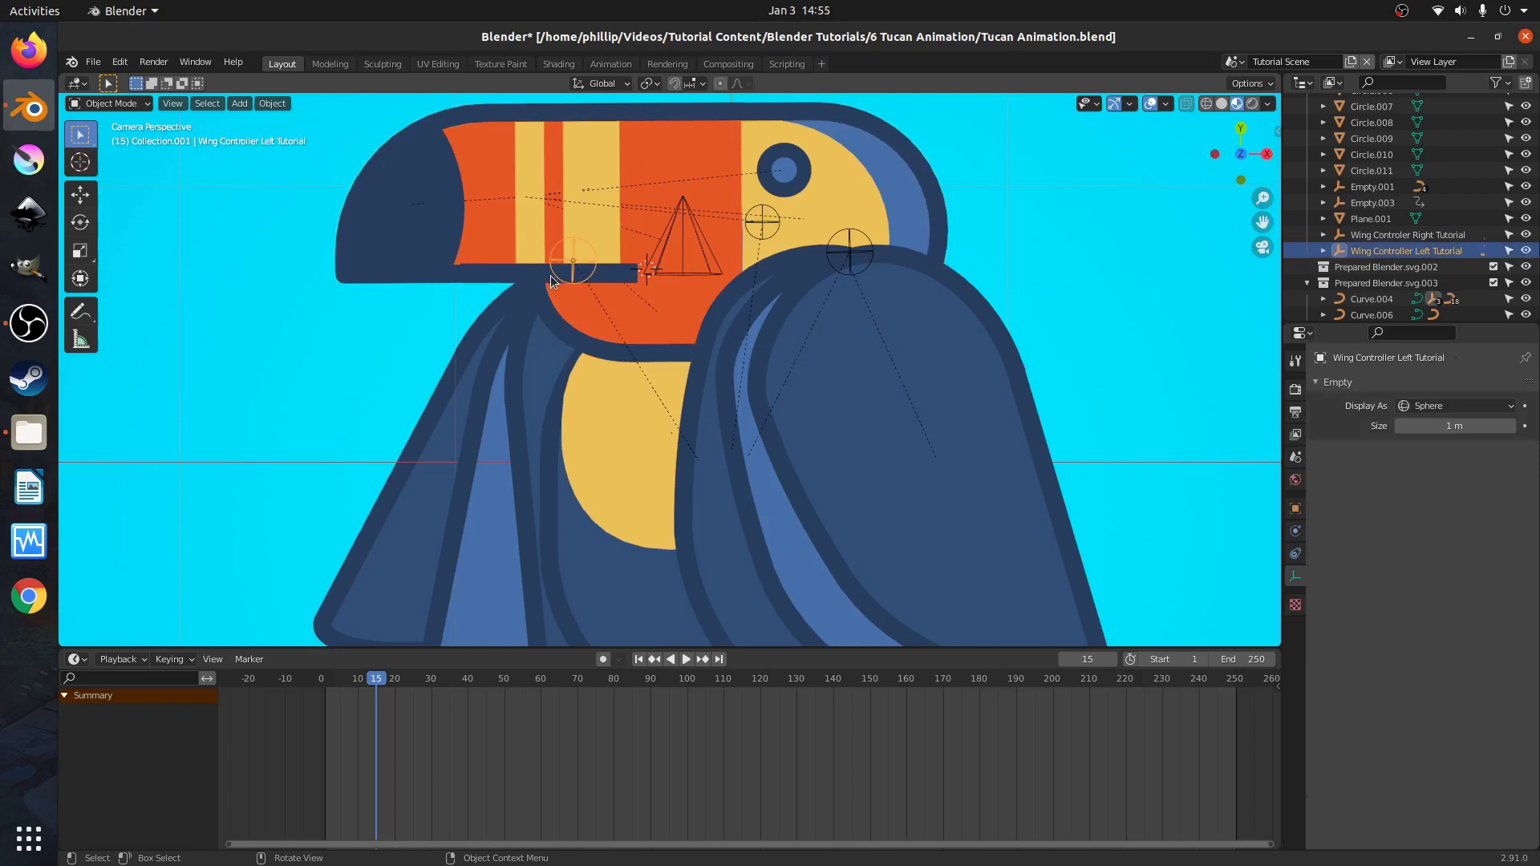
pyautogui.click(489, 271)
# Delete the existing cone empty, Empty.003, near the toucan's throat.
pyautogui.click(684, 275)
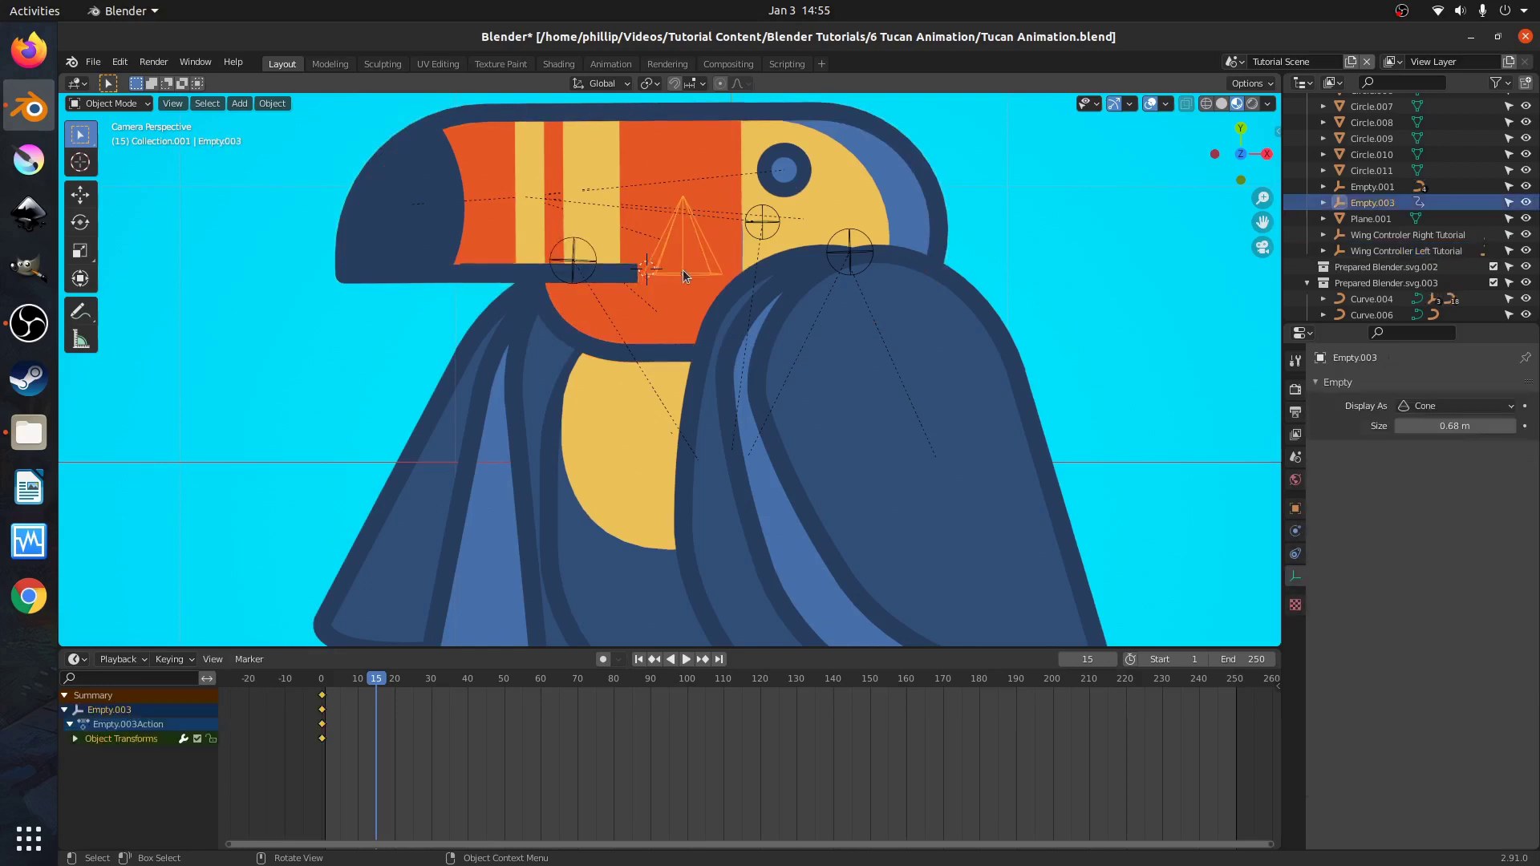
pyautogui.press('x')
pyautogui.click(684, 276)
# Hook the Bezier curve's wing-side end control point to a new empty object.
pyautogui.click(628, 277)
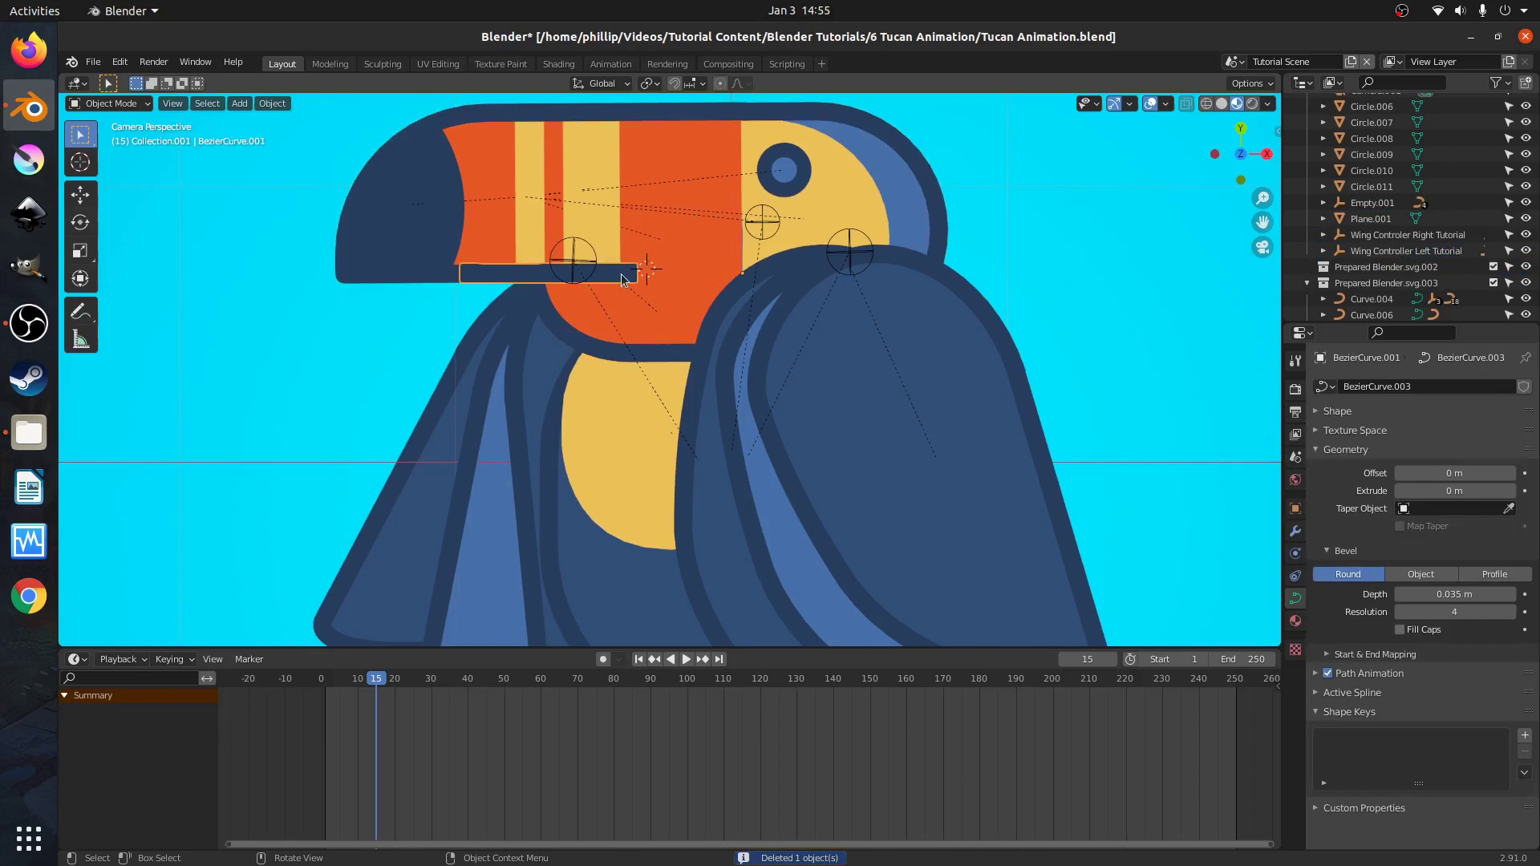
pyautogui.press('Tab')
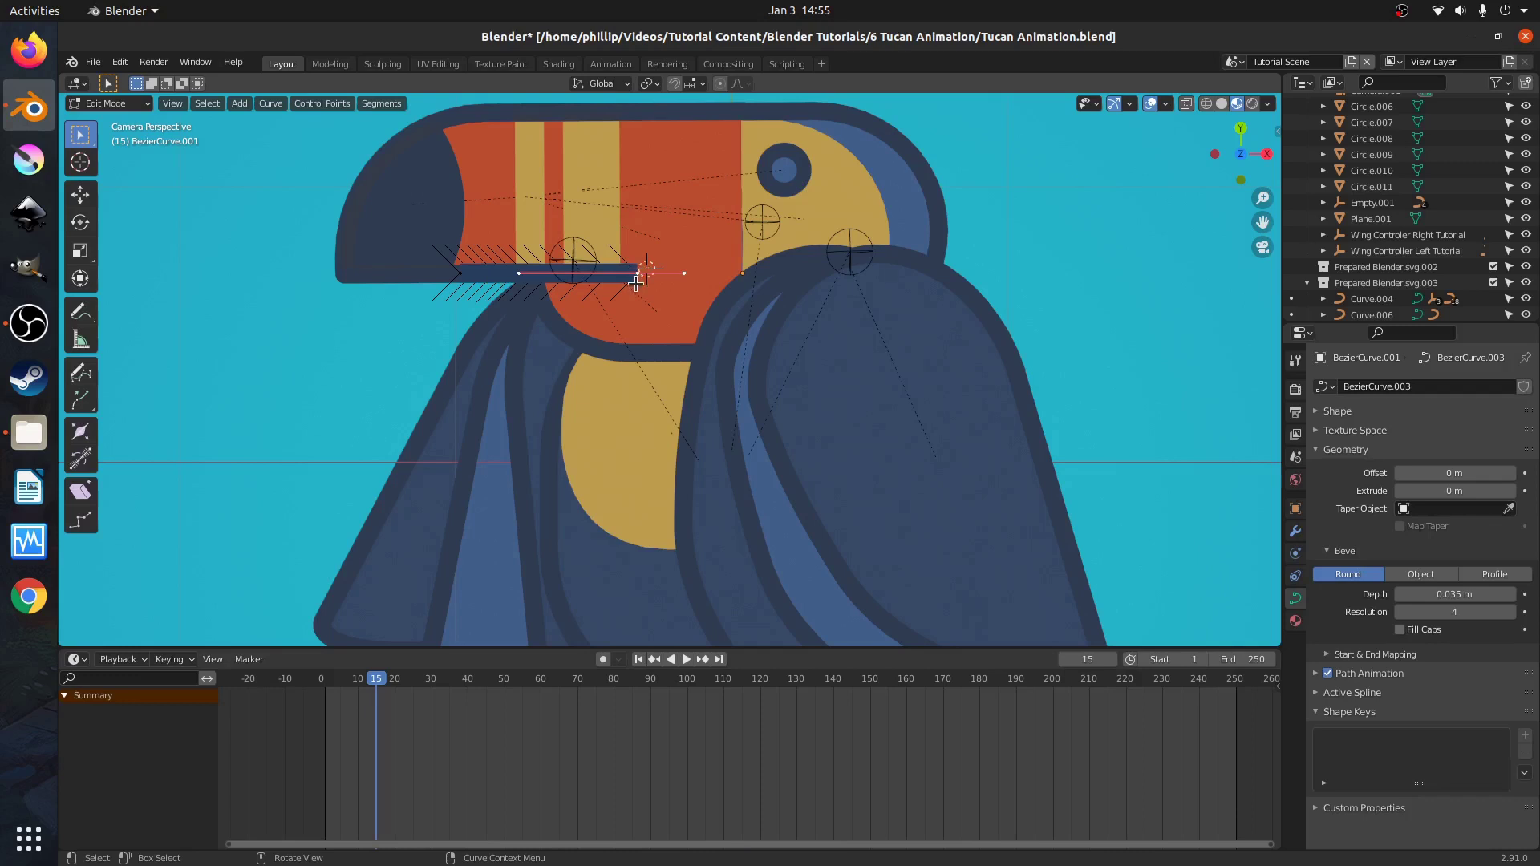
pyautogui.hotkey('ctrl', 'h')
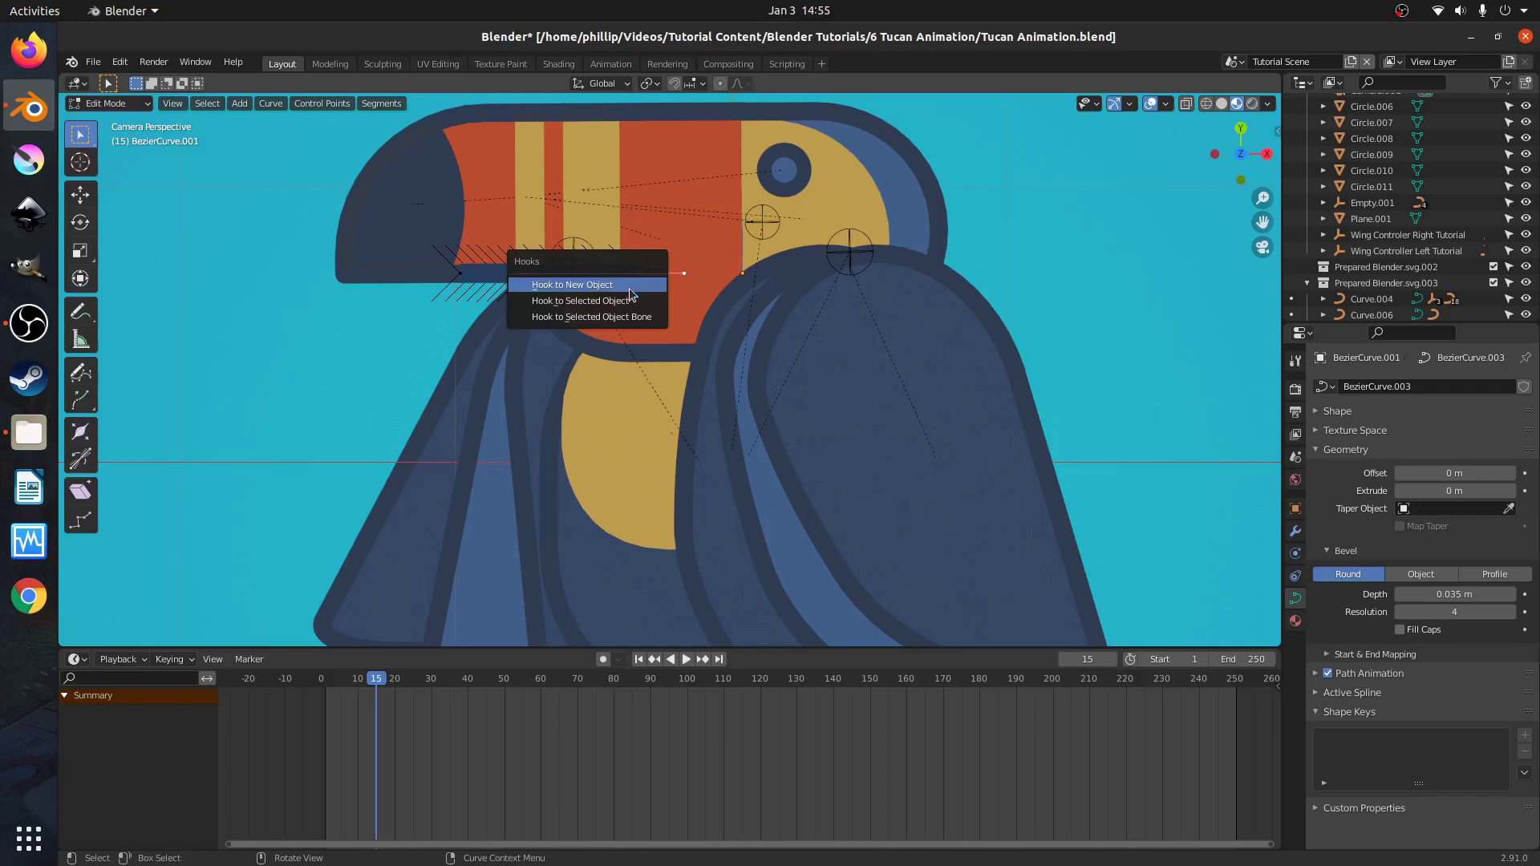
pyautogui.click(602, 289)
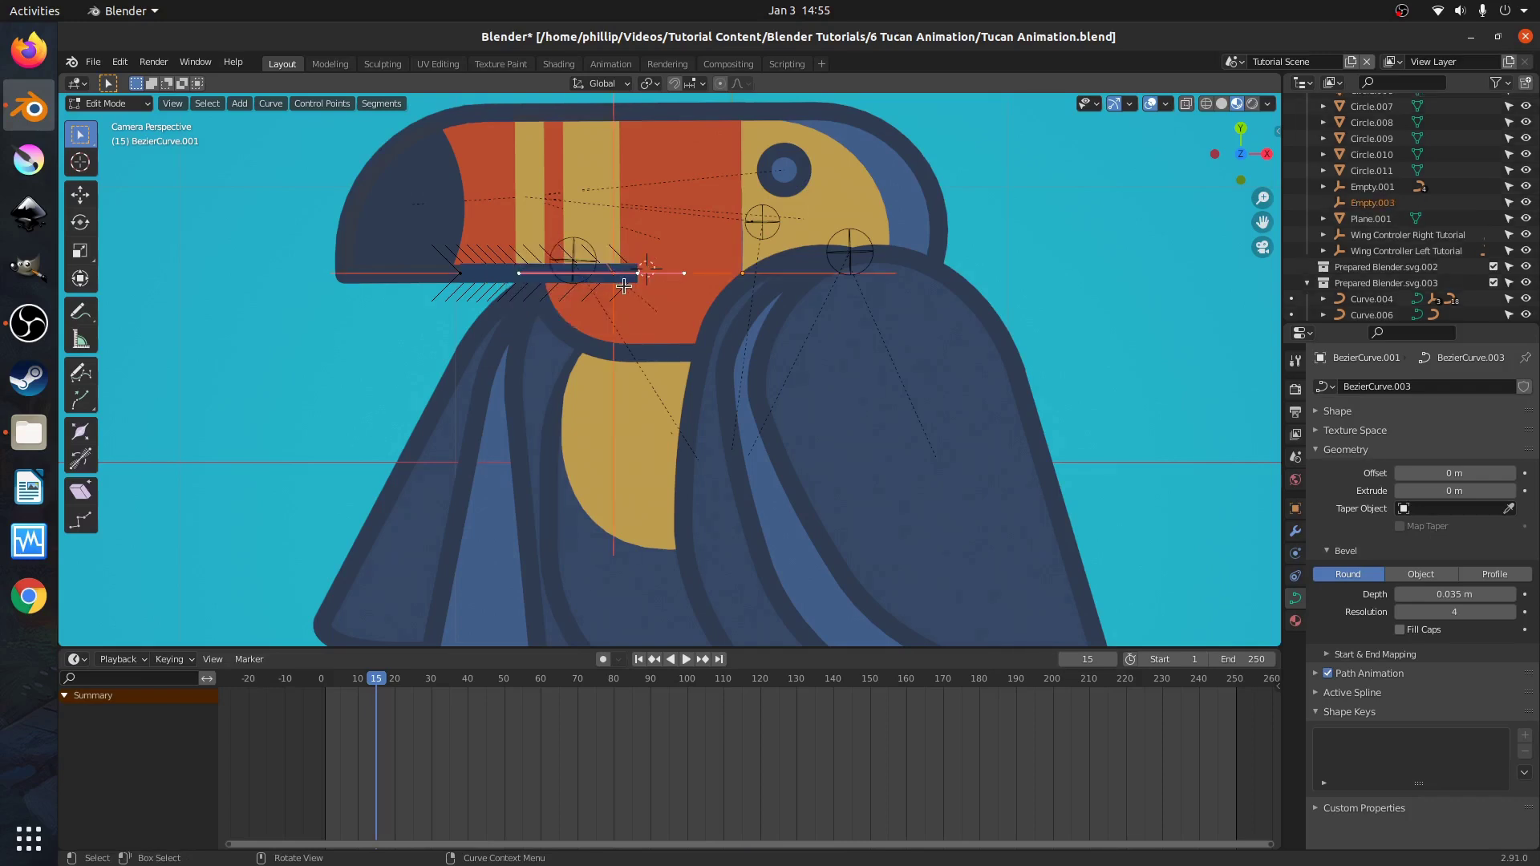
pyautogui.press('Tab')
# Display the new hook empty as a Cone with a size of 0.17 m.
pyautogui.click(779, 273)
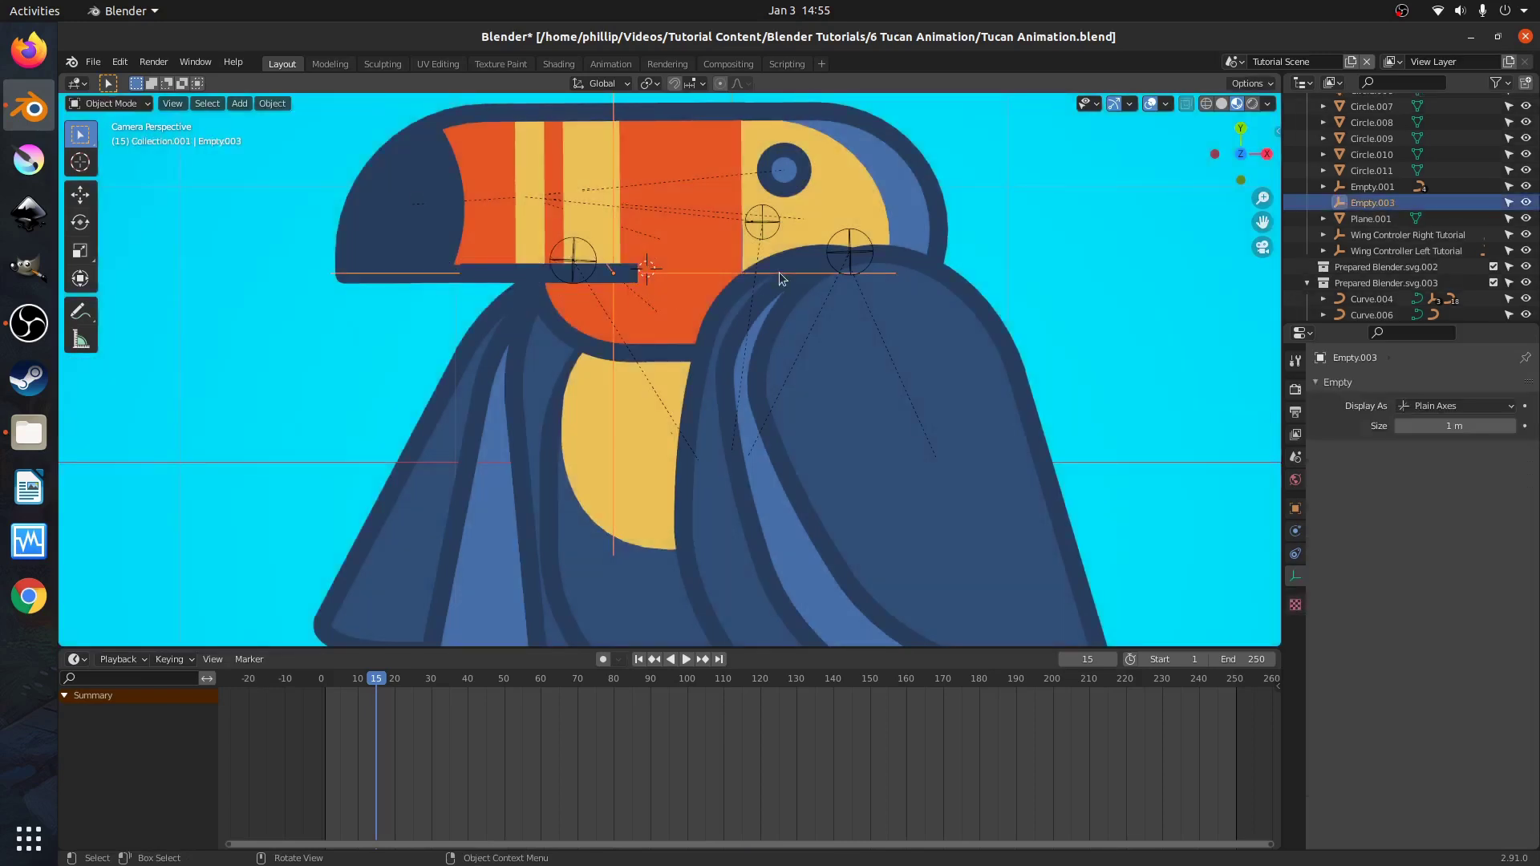
pyautogui.press('s')
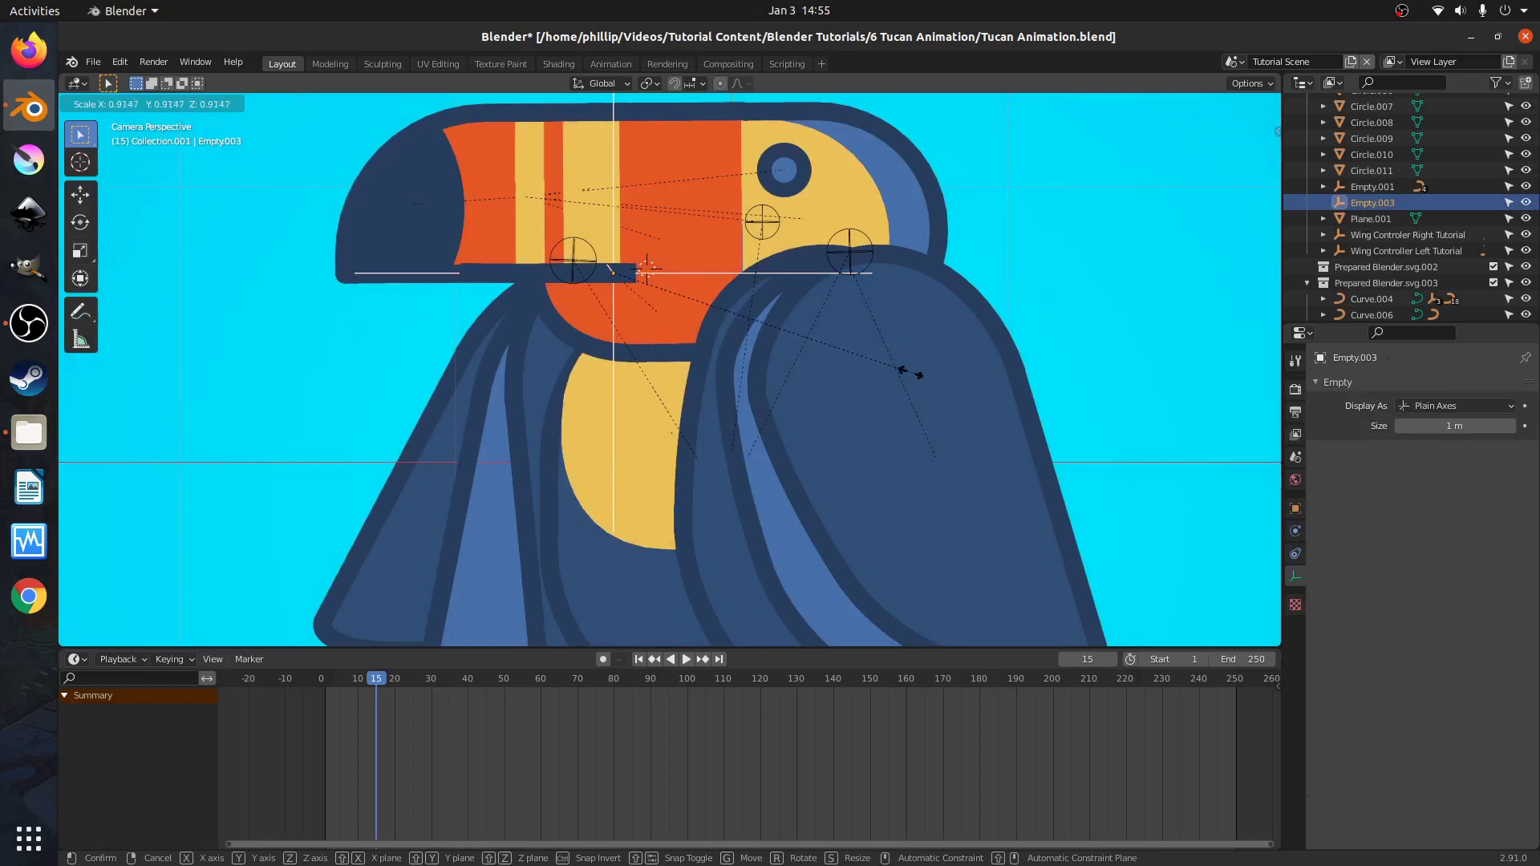
pyautogui.rightClick(877, 358)
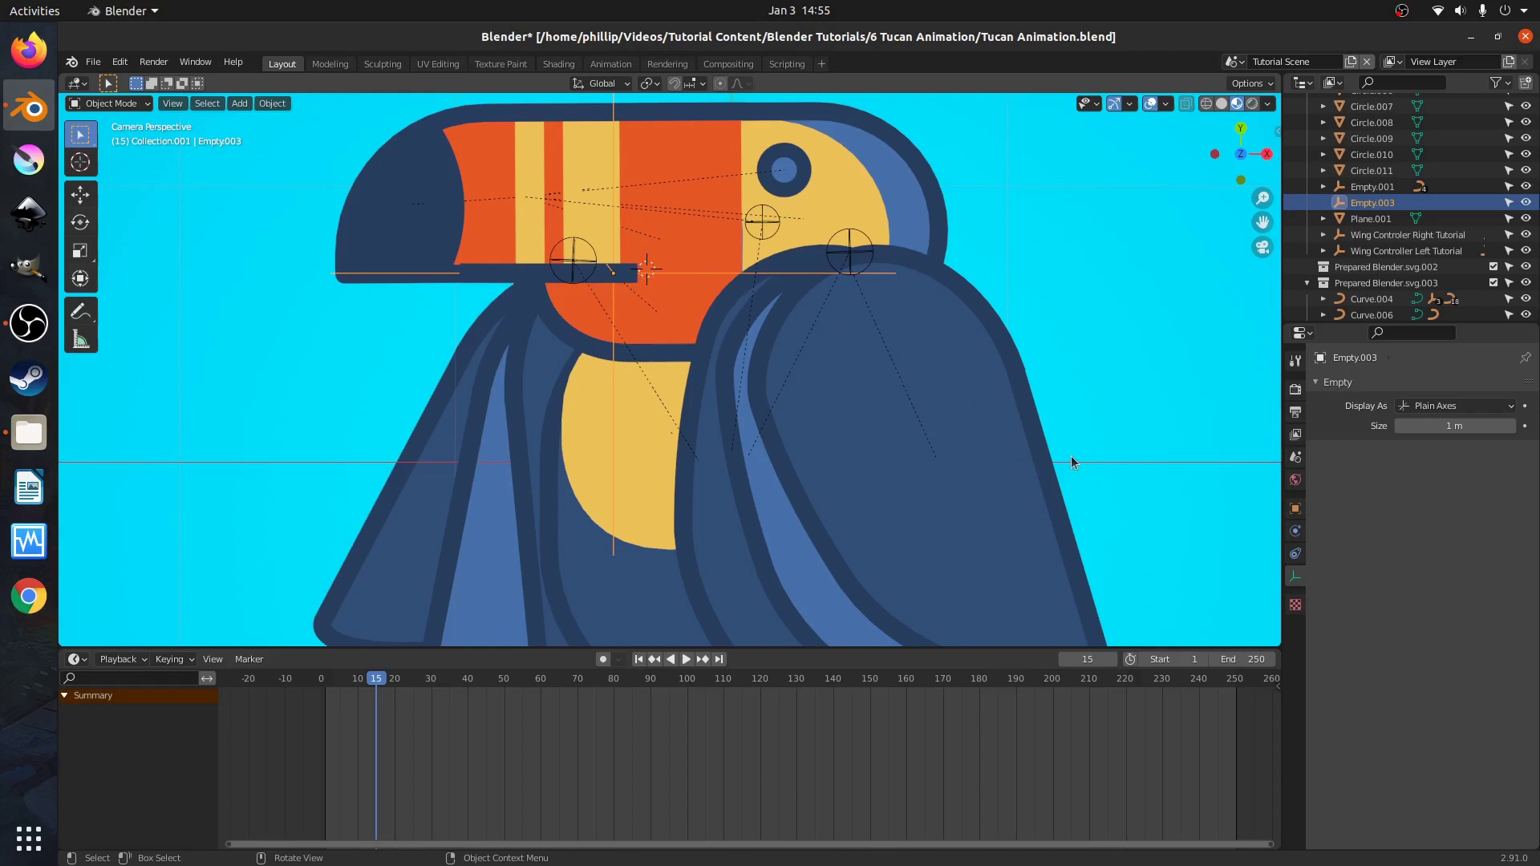
pyautogui.click(1434, 406)
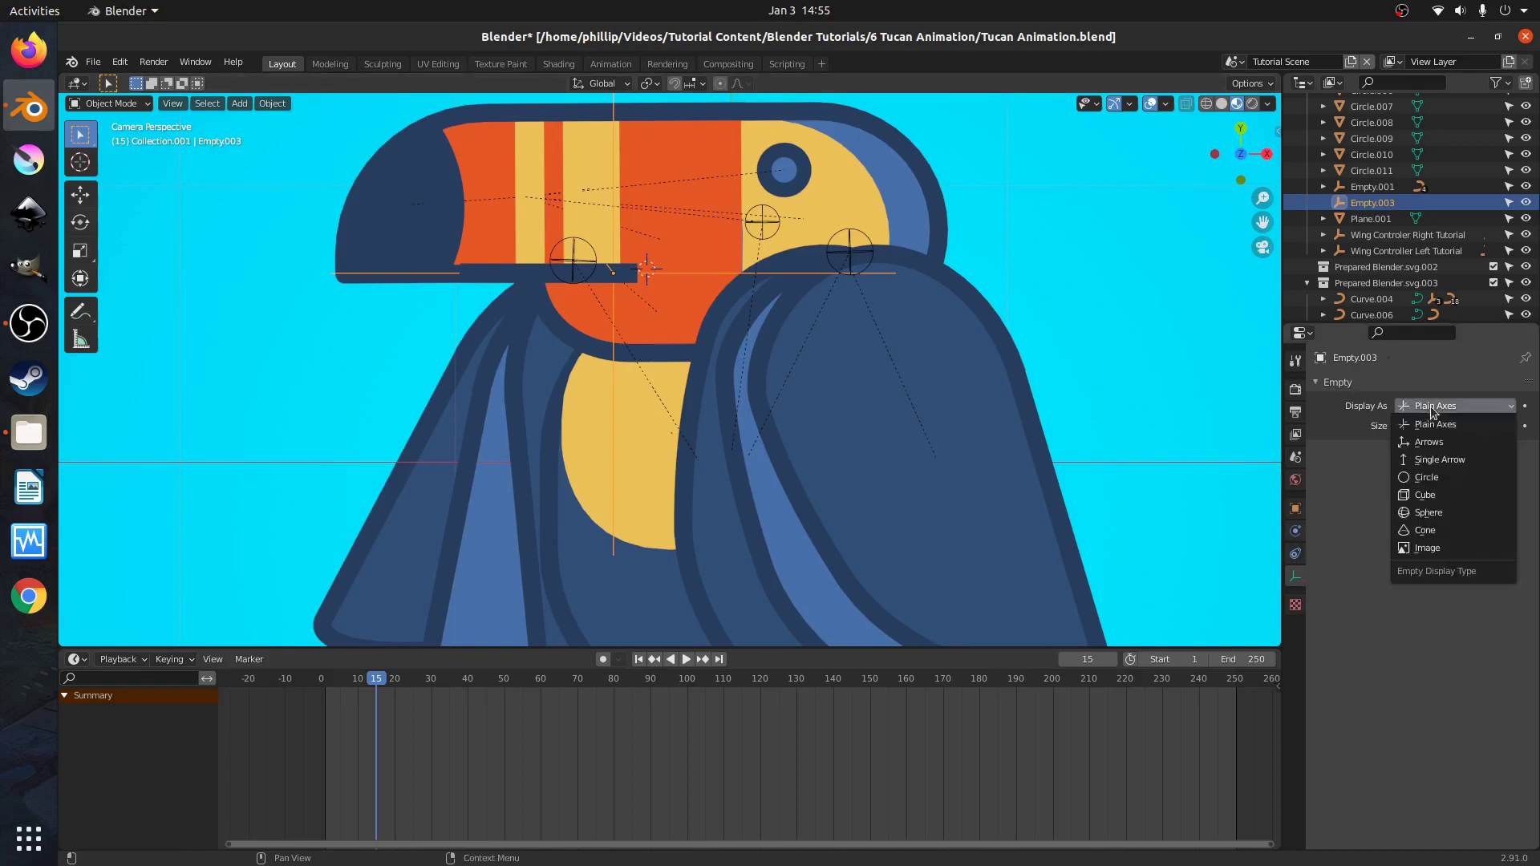
pyautogui.click(1447, 530)
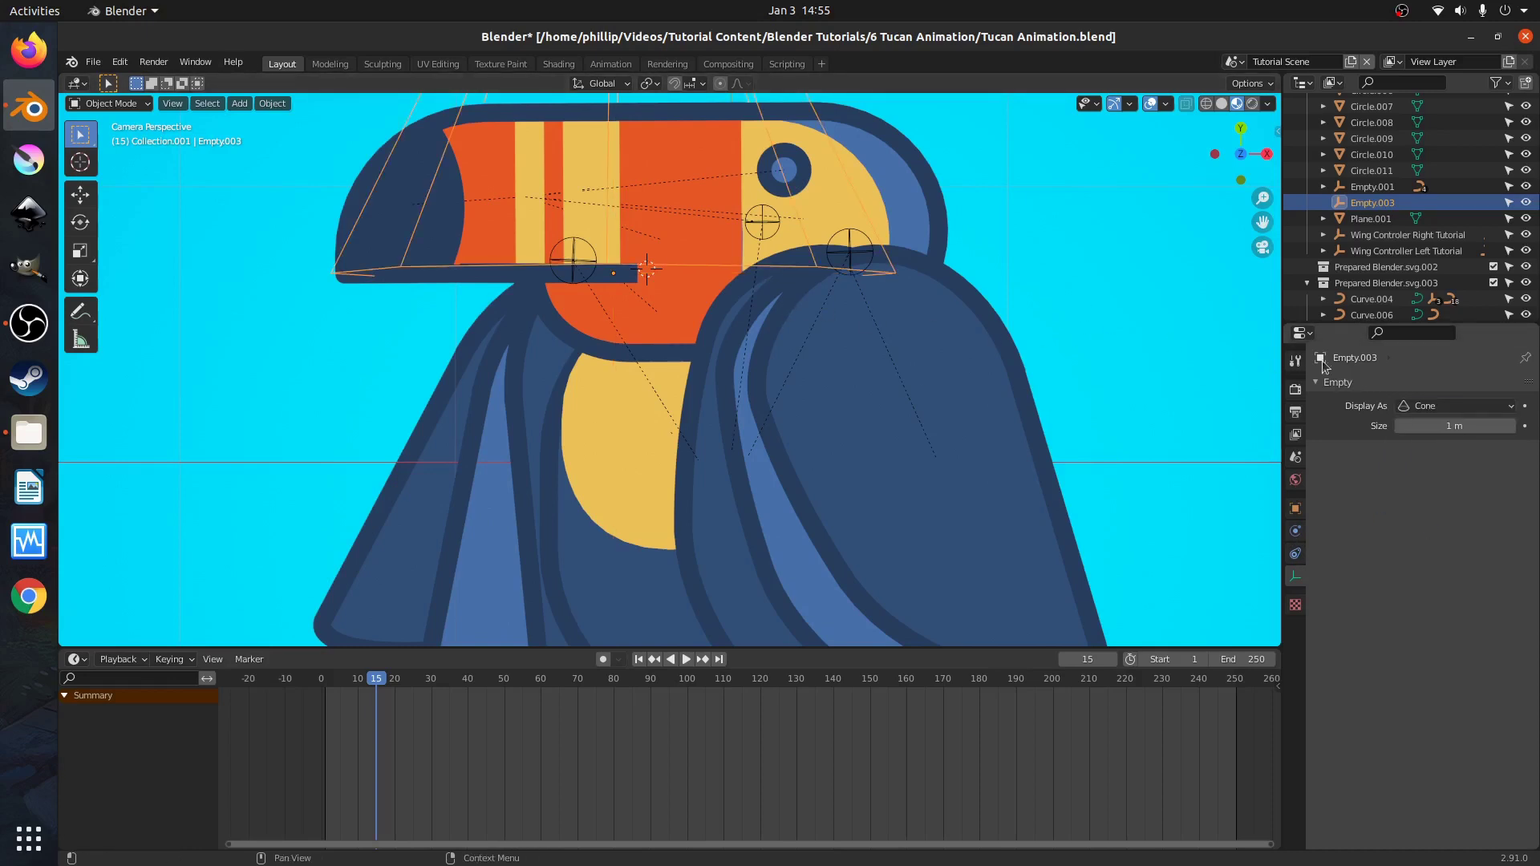
pyautogui.doubleClick(1405, 425)
pyautogui.write('0.01')
pyautogui.press('Return')
pyautogui.moveTo(1444, 425); pyautogui.dragTo(1463, 425)
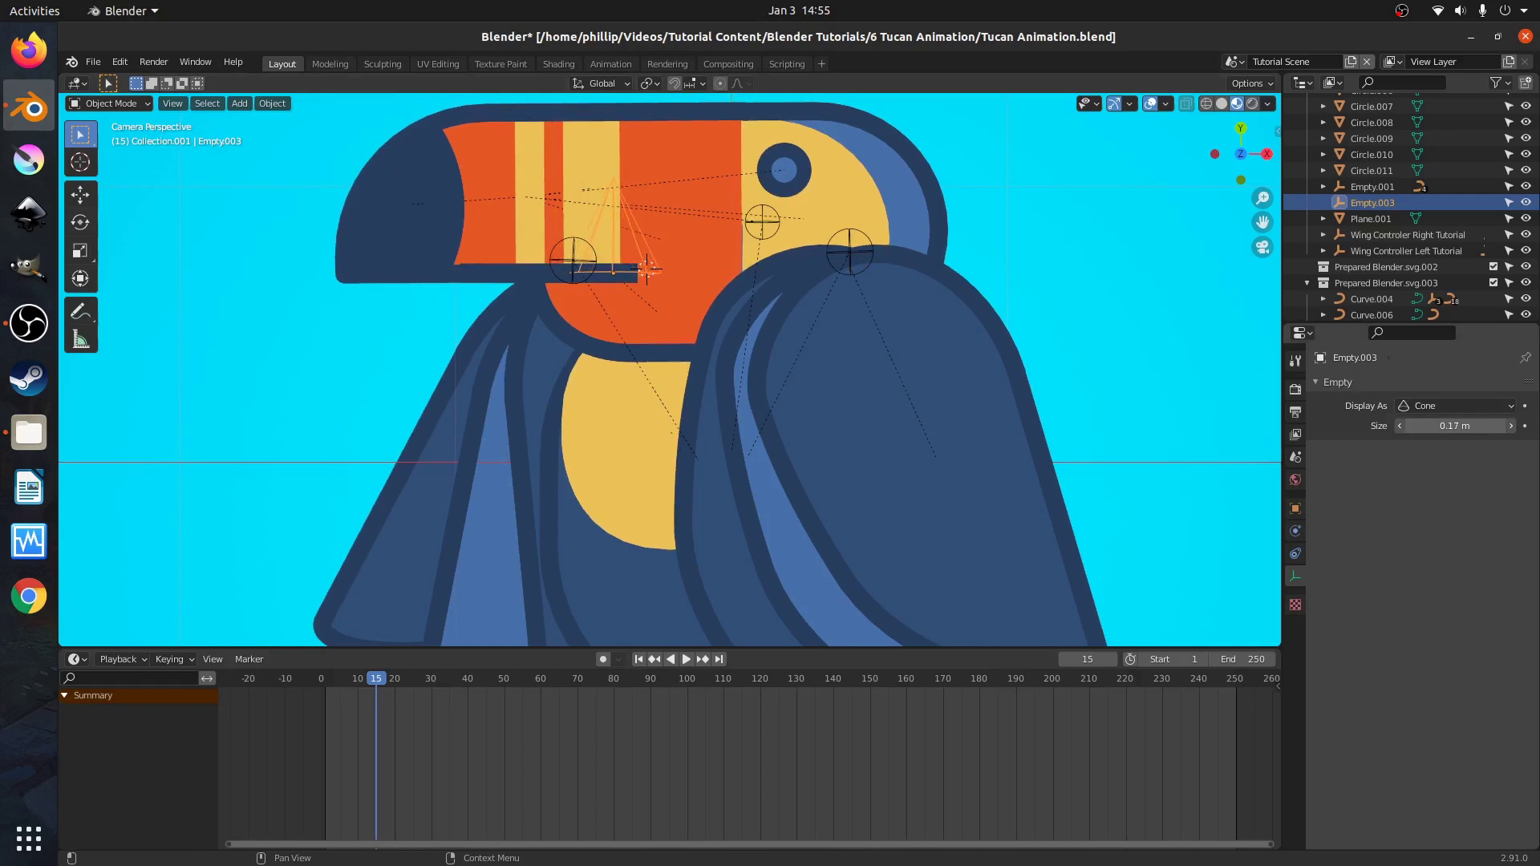
# Keyframe the mouth cone empty's Y location and Z rotation at frame 0.
pyautogui.scroll(3, 638, 277)
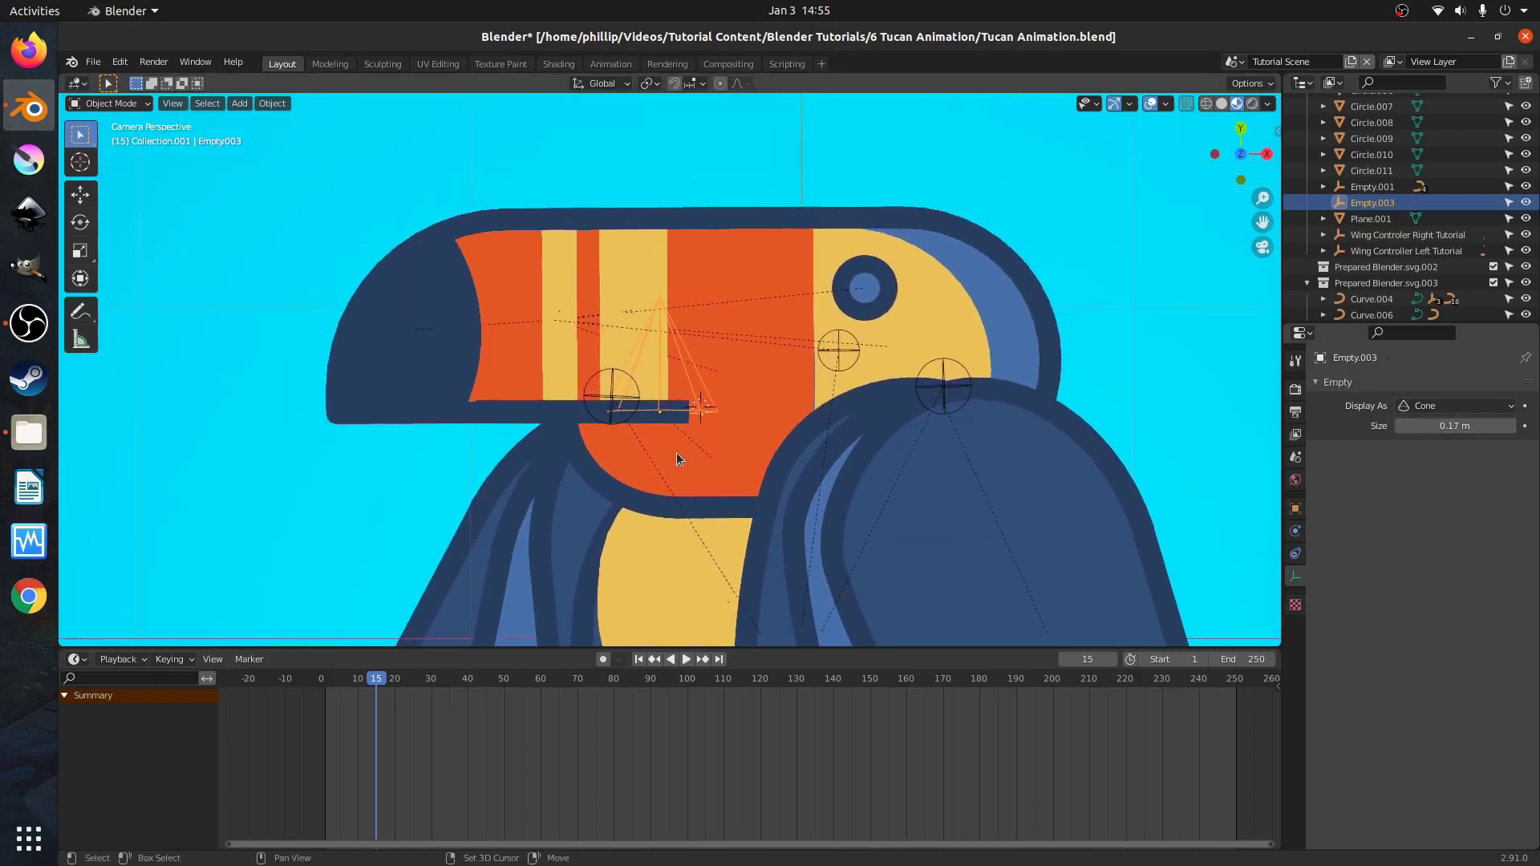
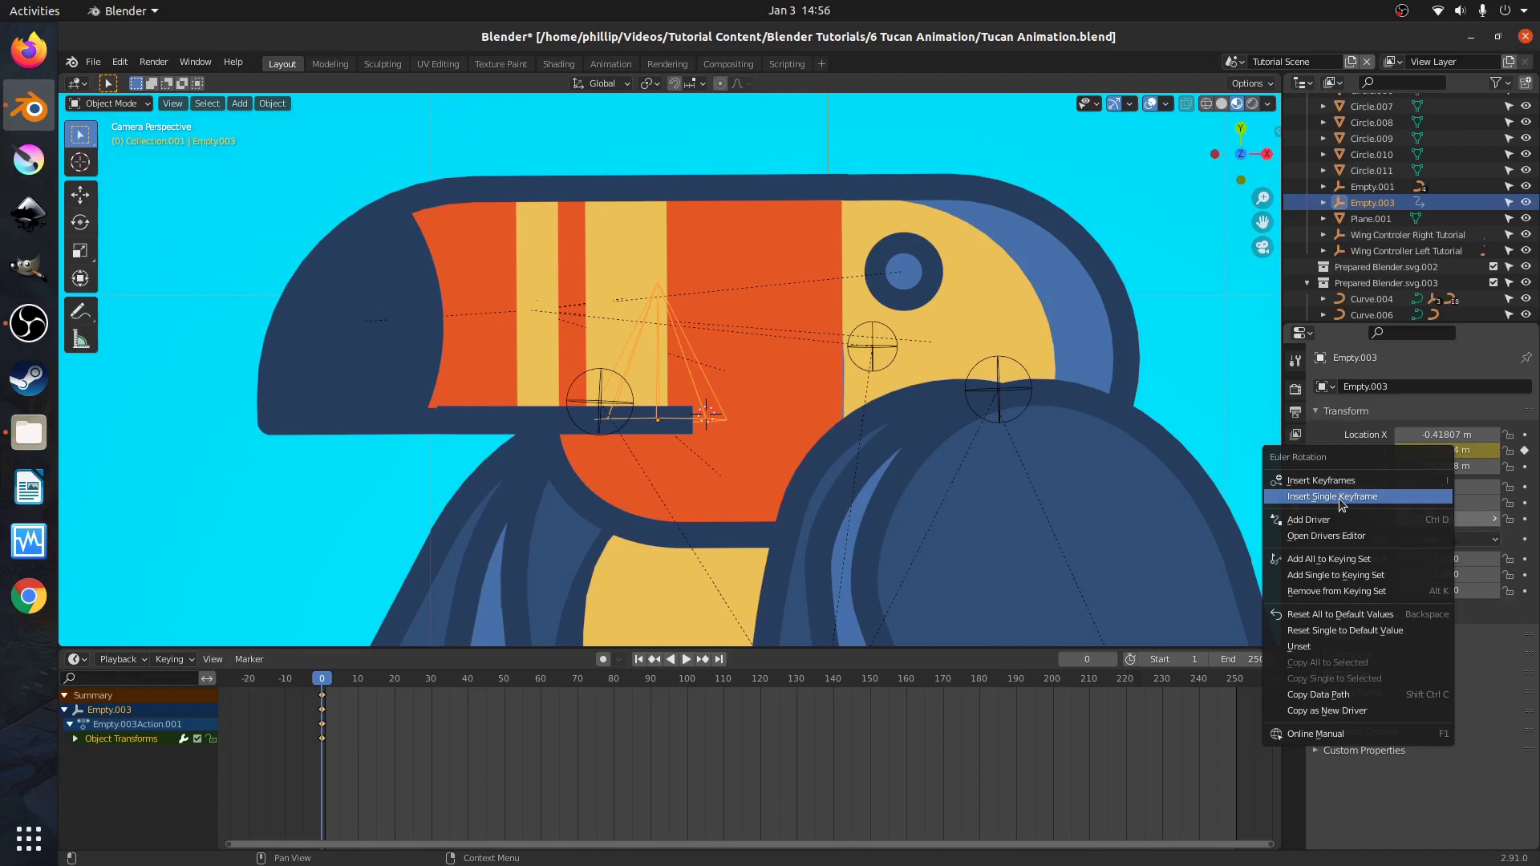
pyautogui.click(1339, 498)
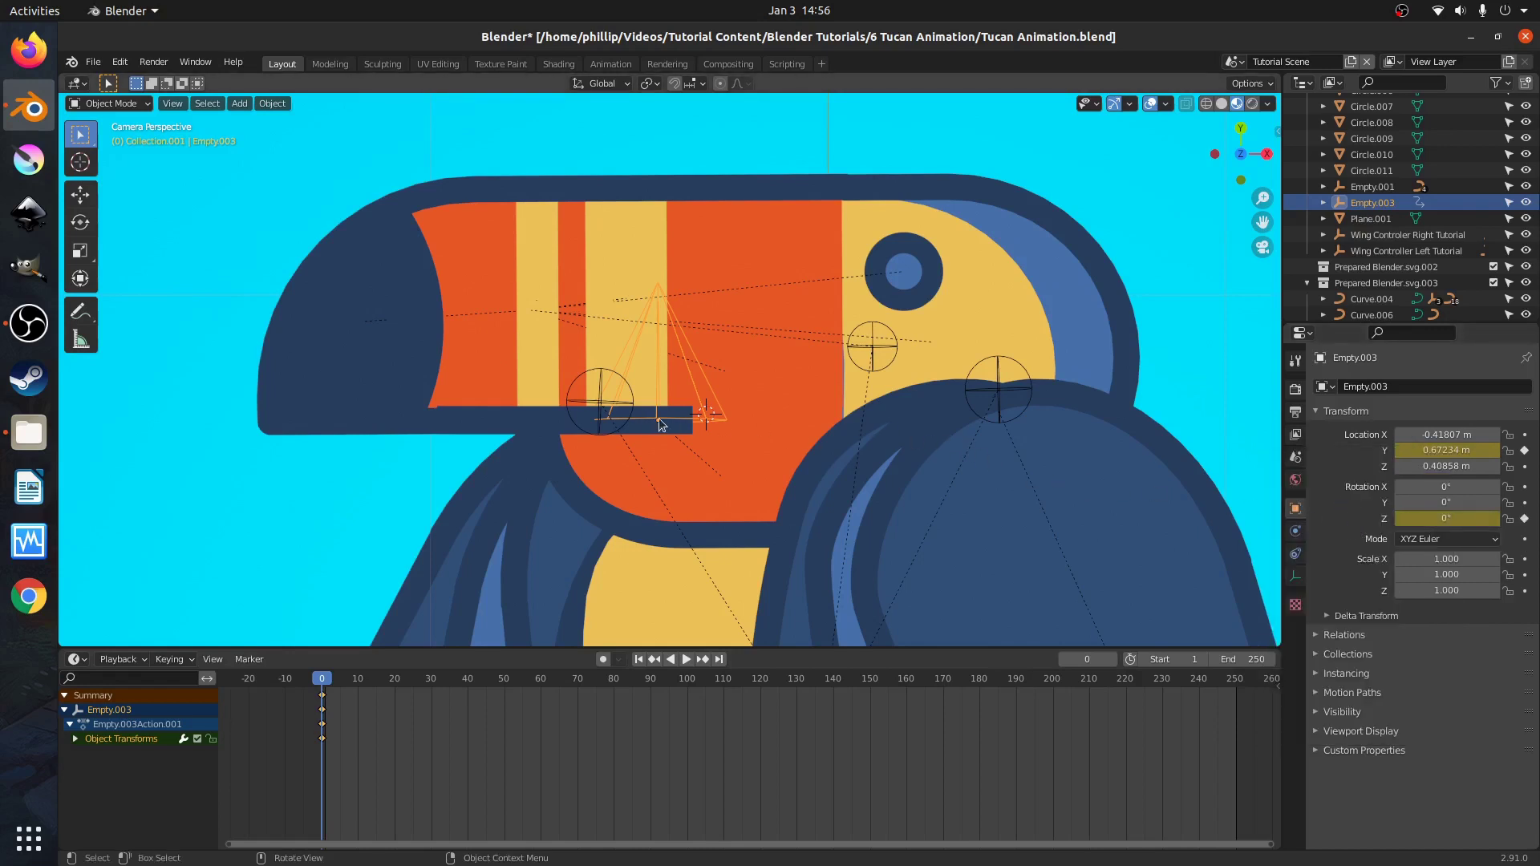
# At frame 15, raise the mouth cone empty along Y to about 0.795 m and rotate it about Z to about 34°.
pyautogui.press('space')
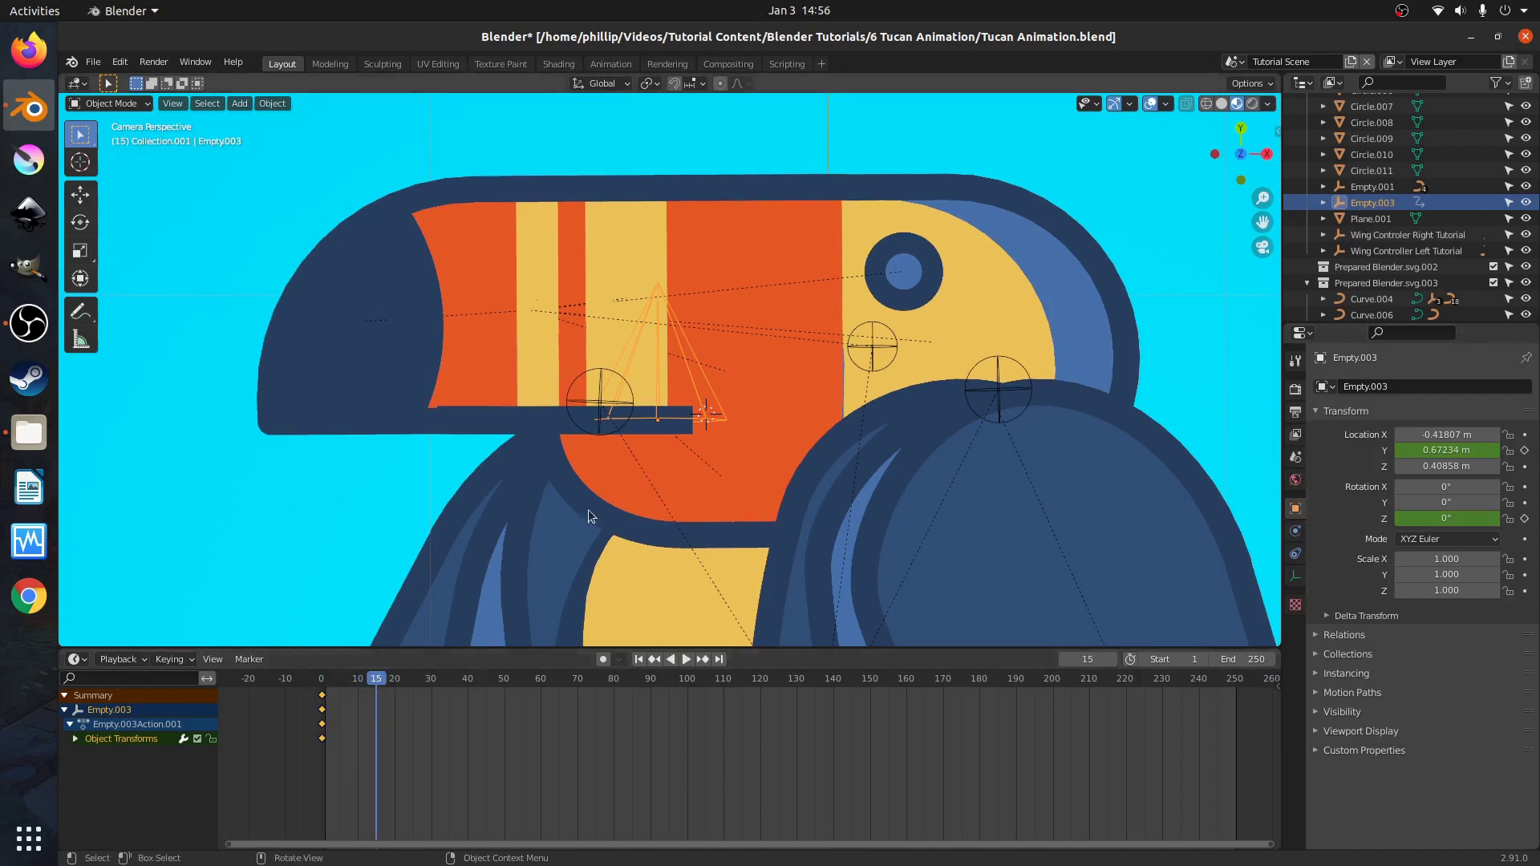
pyautogui.press('g')
pyautogui.press('y')
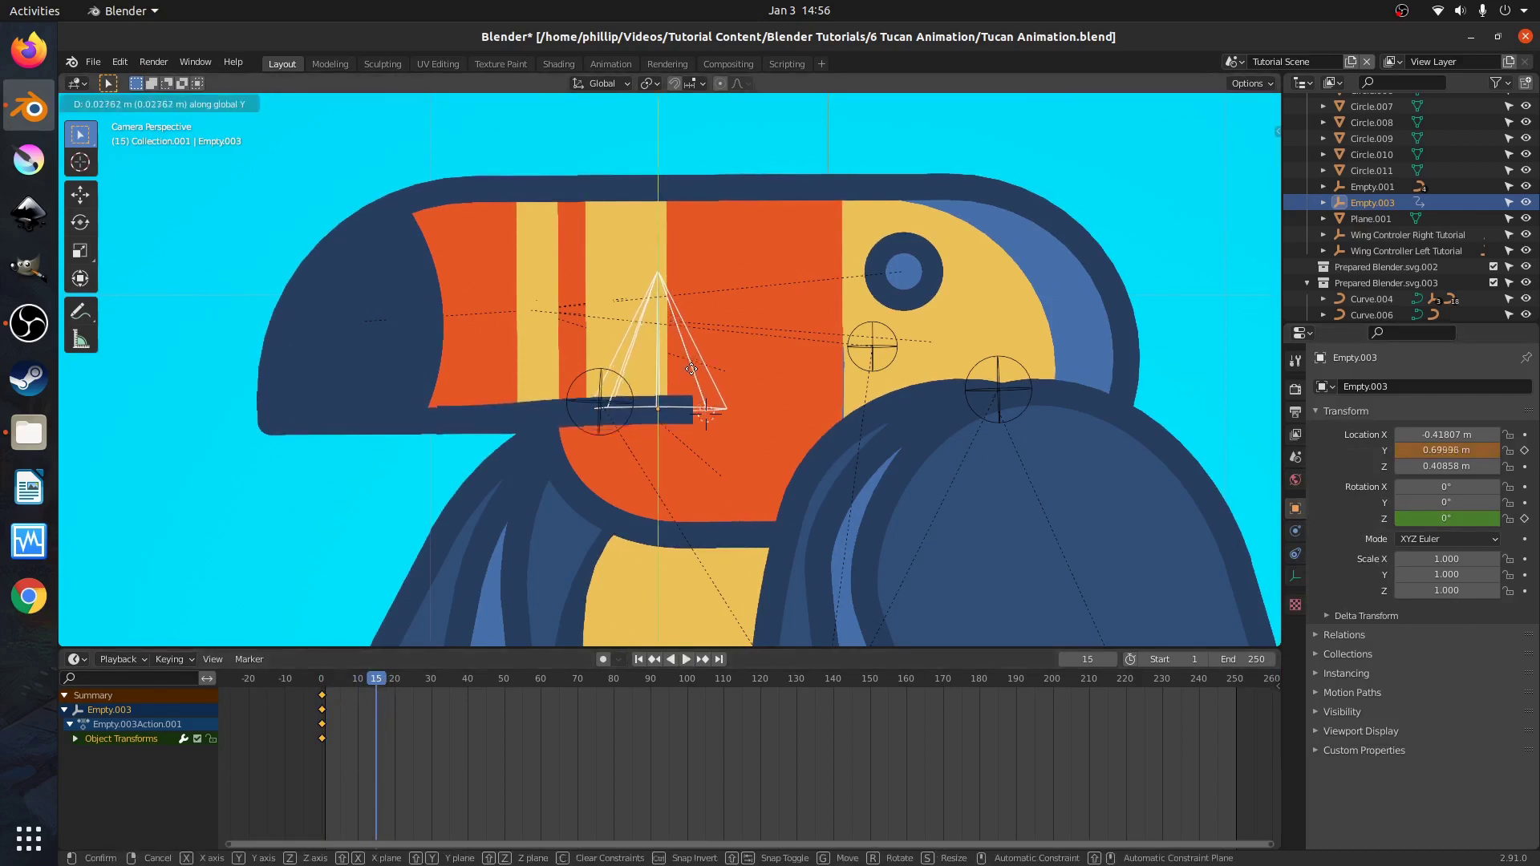
pyautogui.click(690, 334)
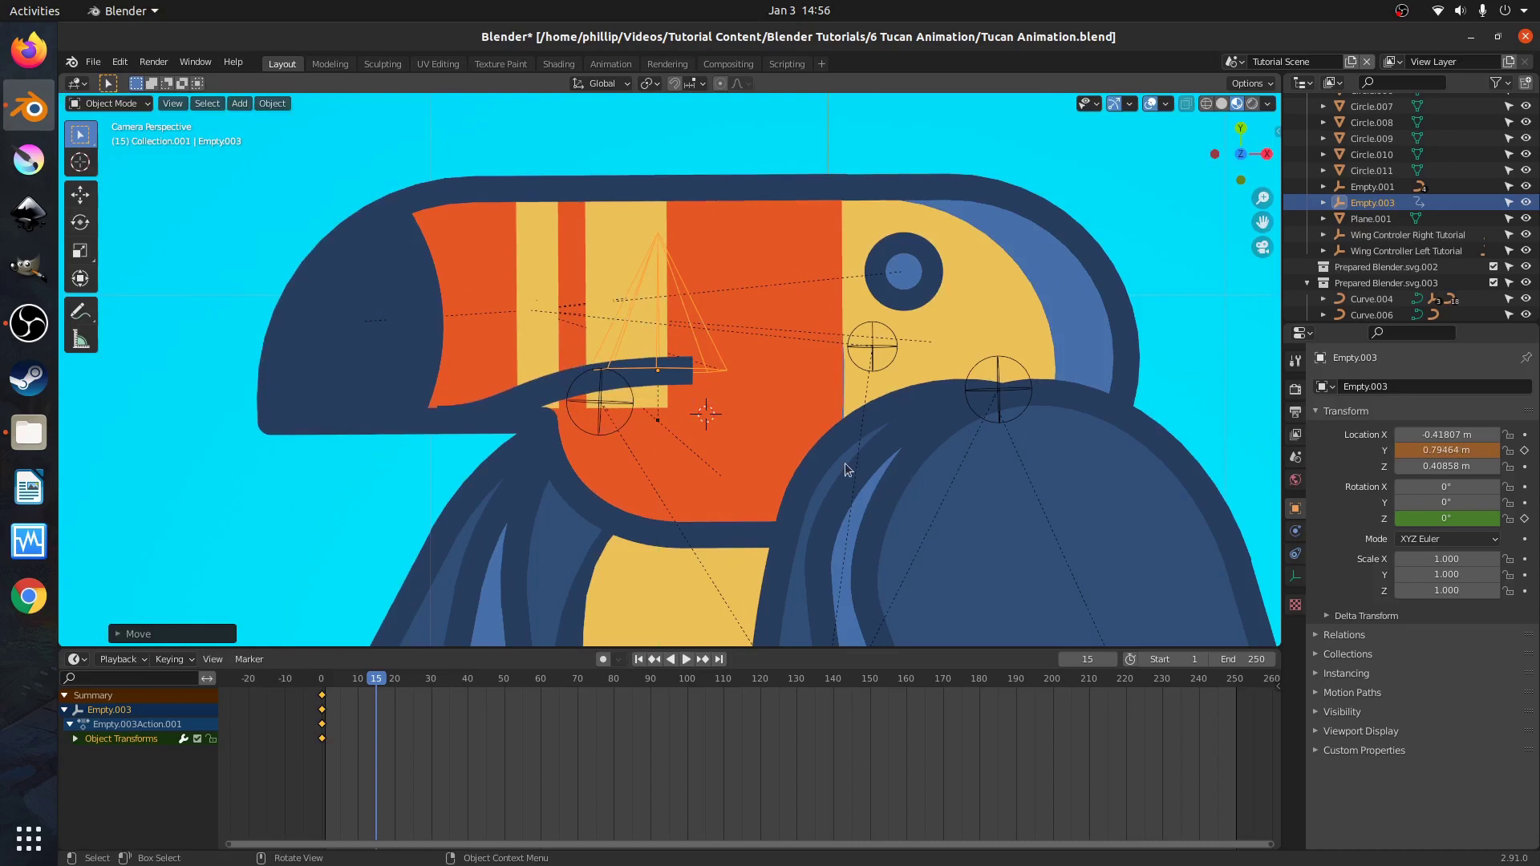
pyautogui.press('r')
pyautogui.press('z')
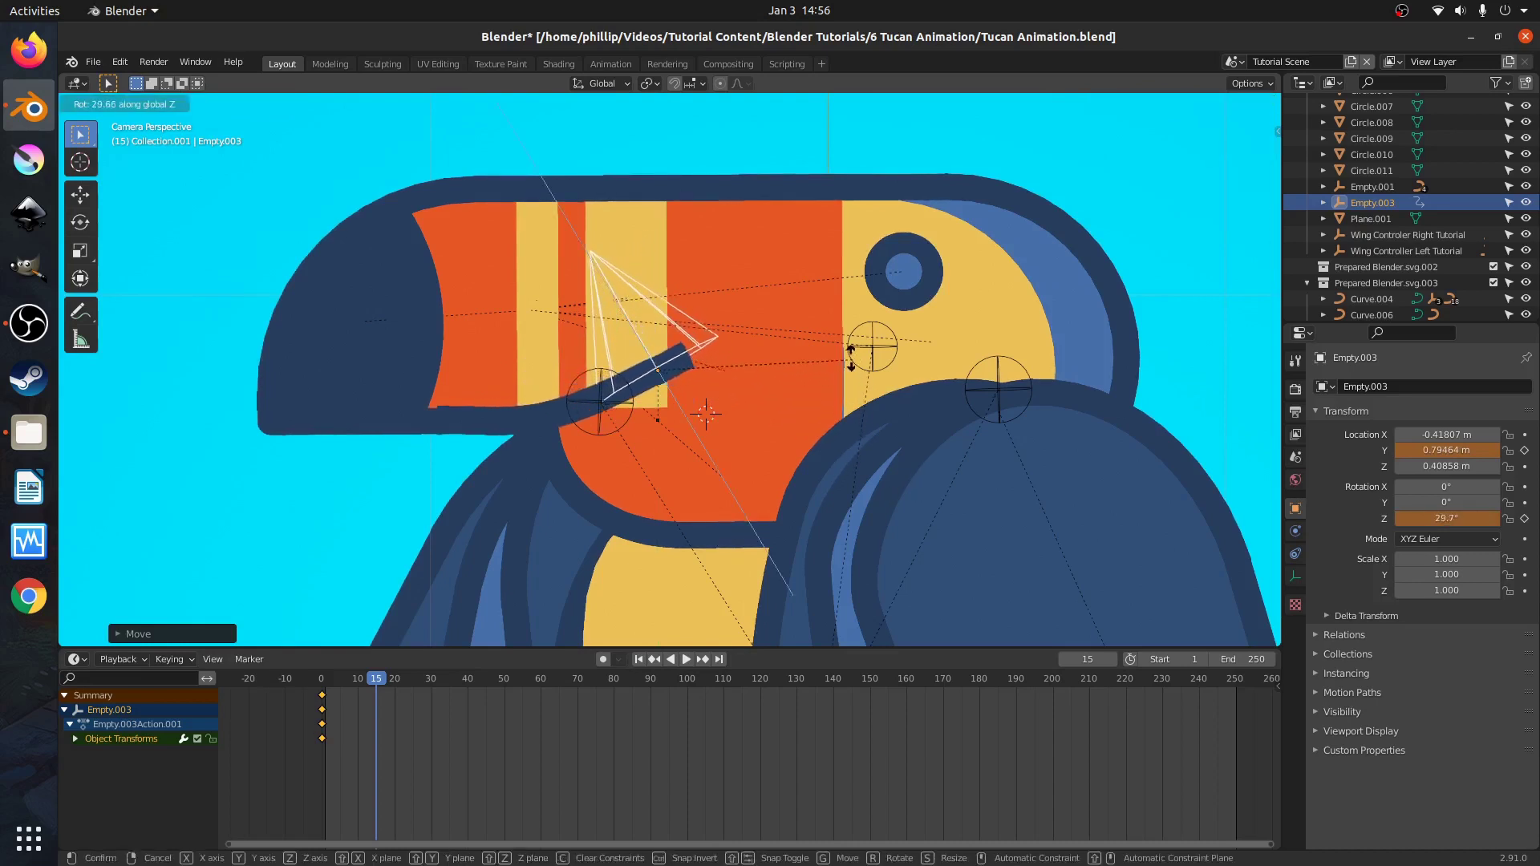
pyautogui.click(783, 377)
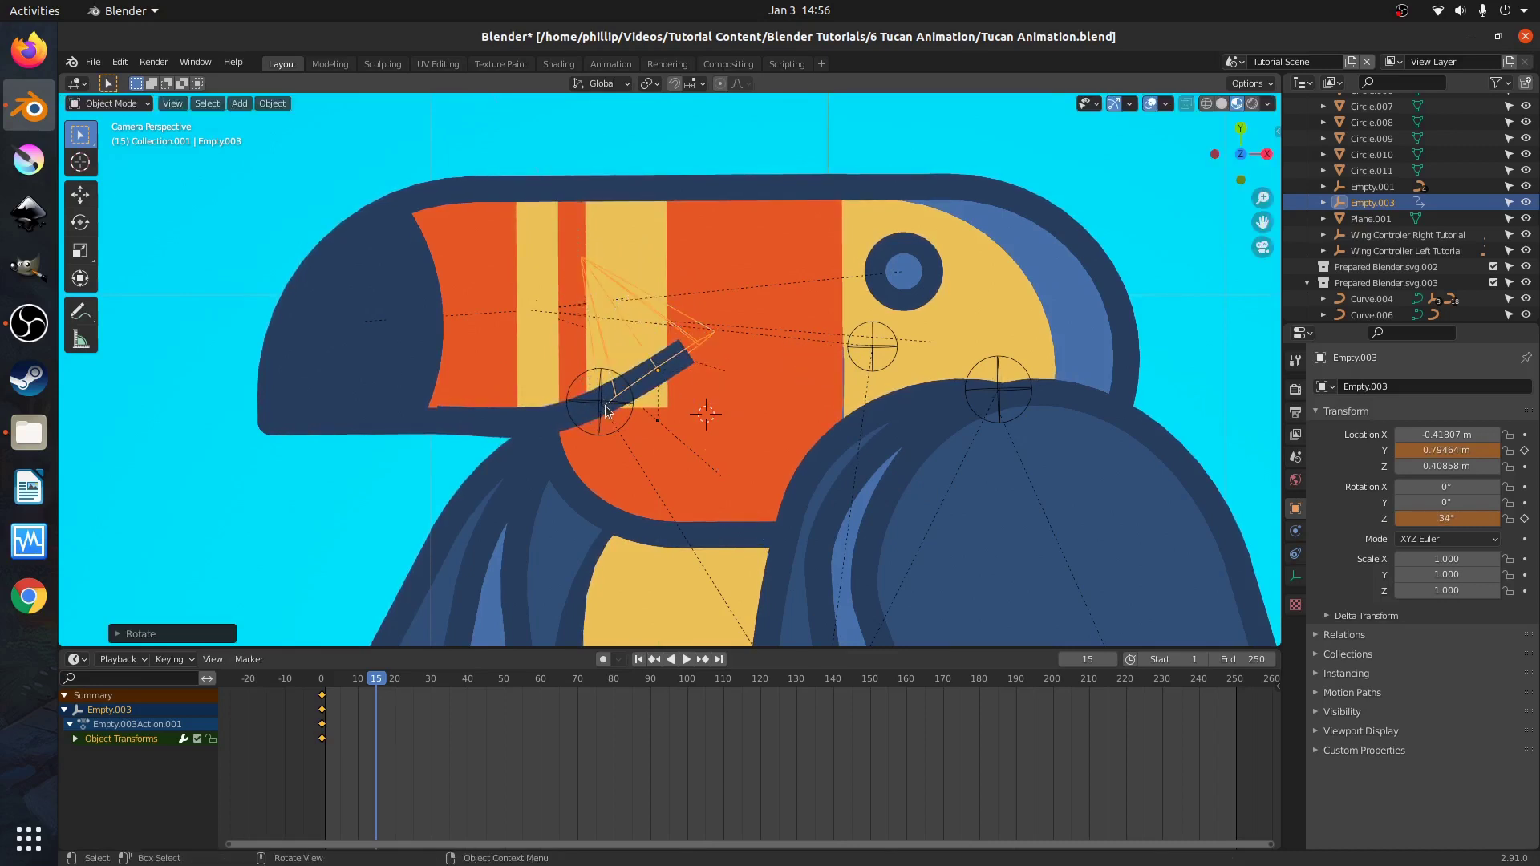
# Rotate the mouth cone empty further about Z to about 54.4° so the mouth line curls upward more.
pyautogui.click(537, 437)
pyautogui.press('Tab')
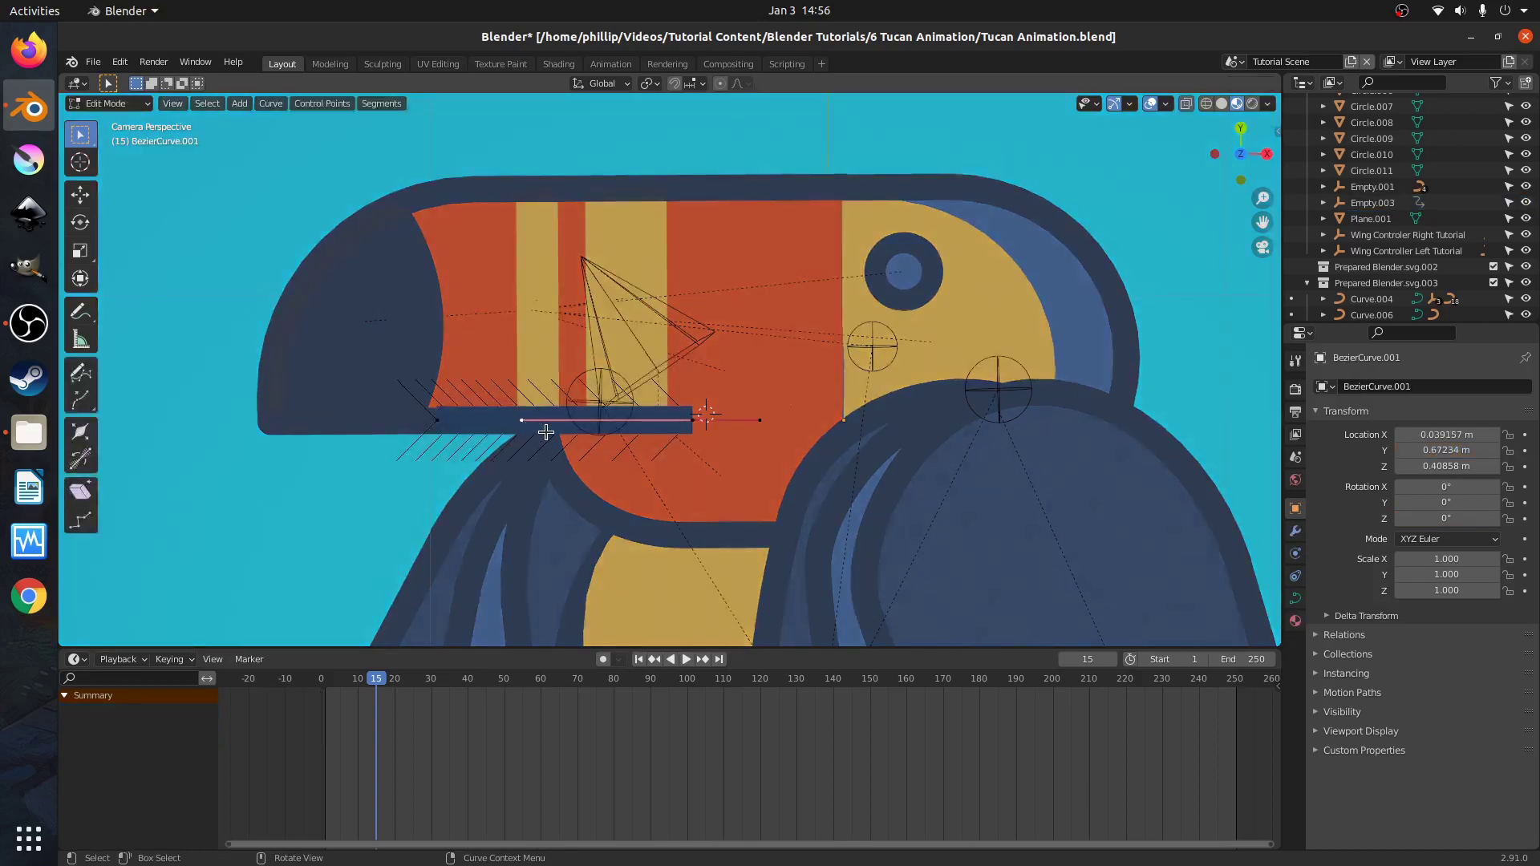
pyautogui.press('Tab')
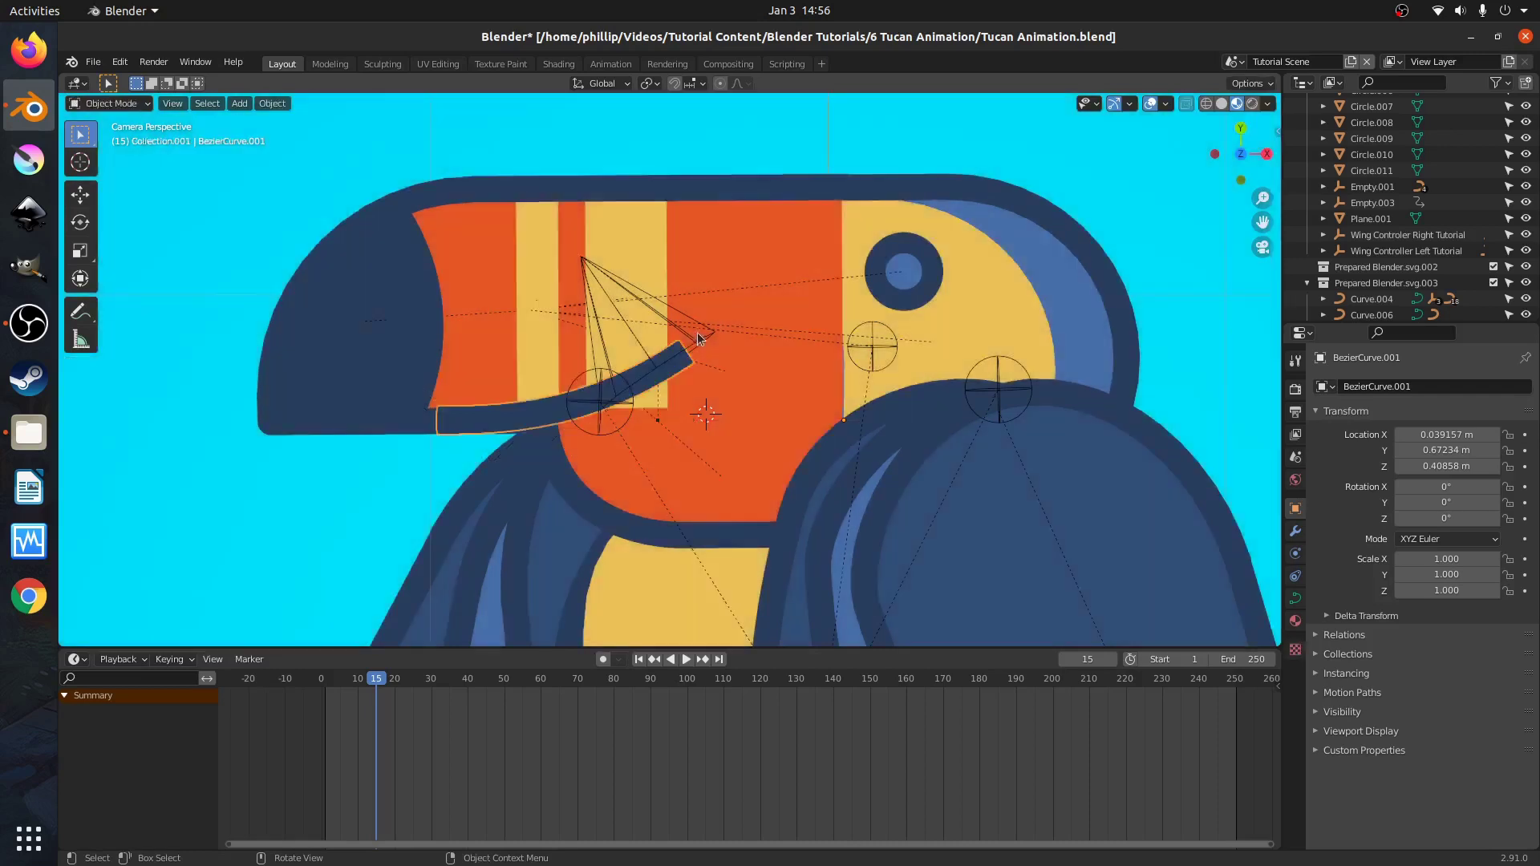
pyautogui.click(714, 350)
pyautogui.click(709, 340)
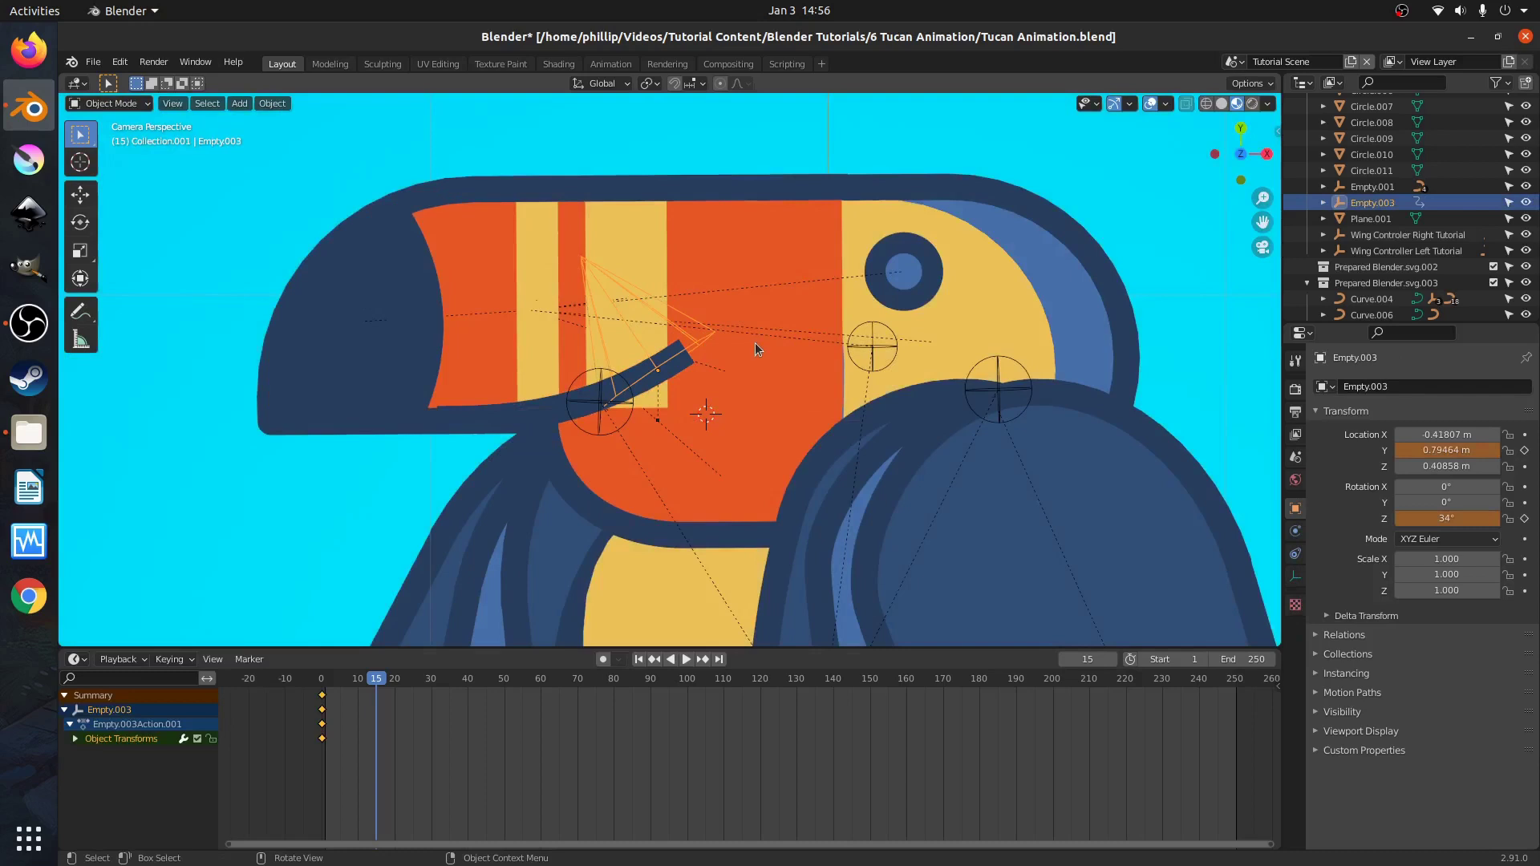
pyautogui.press('r')
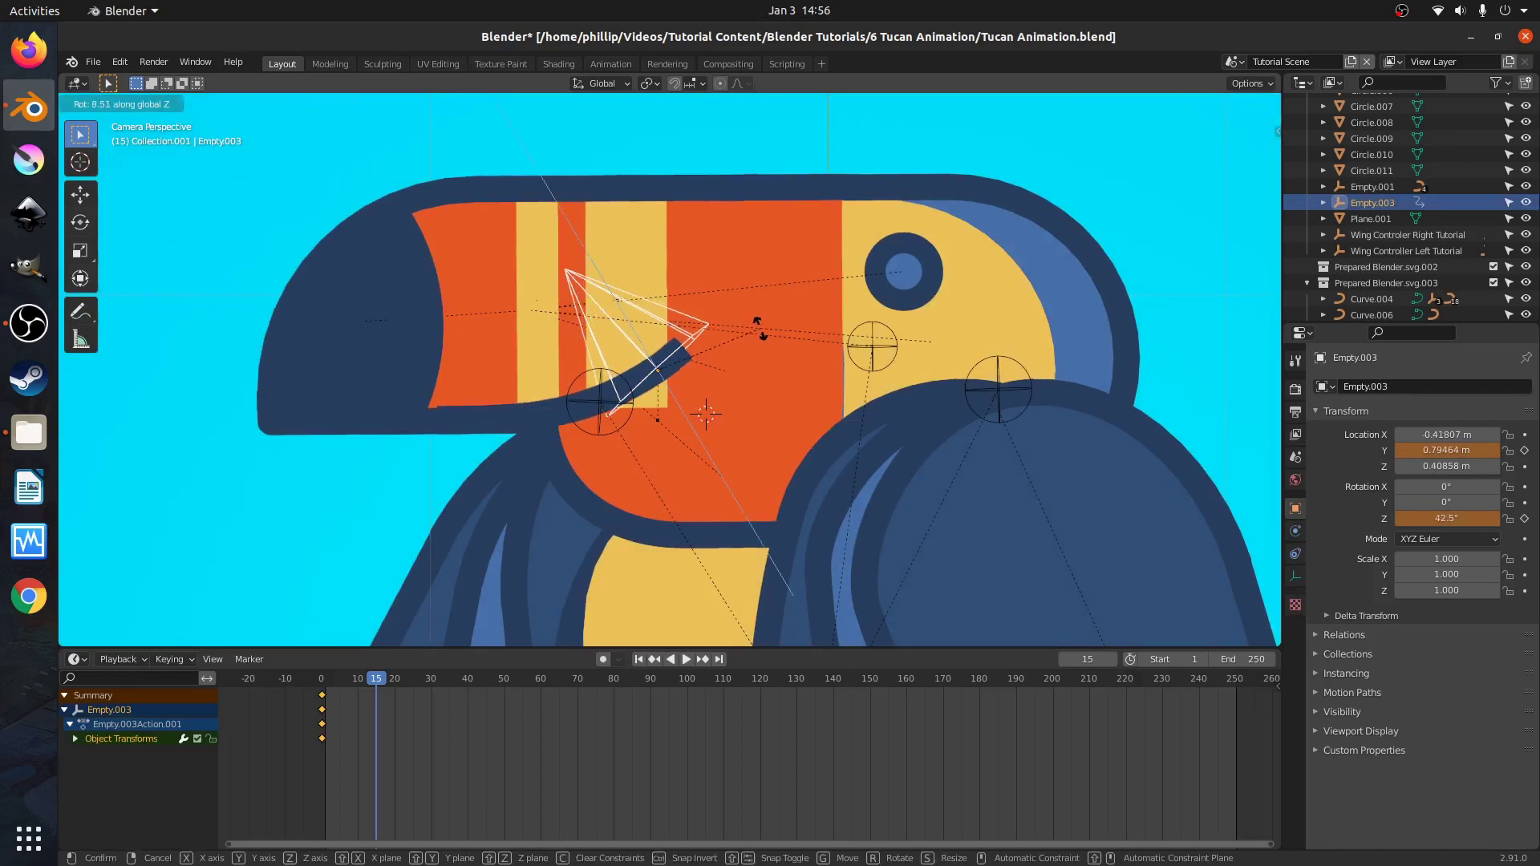
pyautogui.click(746, 315)
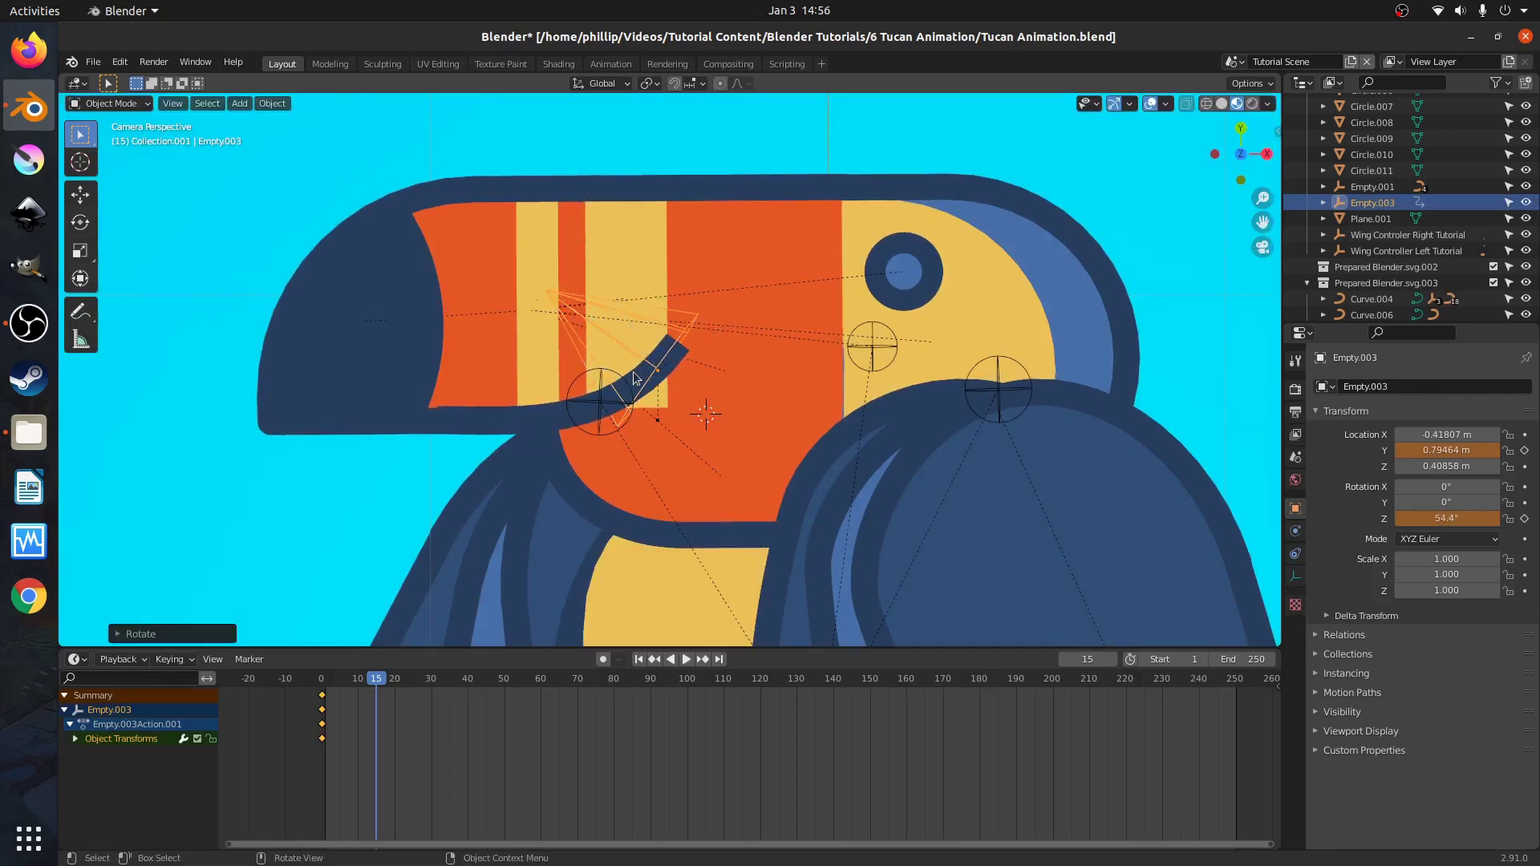
# Shift the Bezier mouth curve slightly along X to a location of about 0.051 m.
pyautogui.click(546, 421)
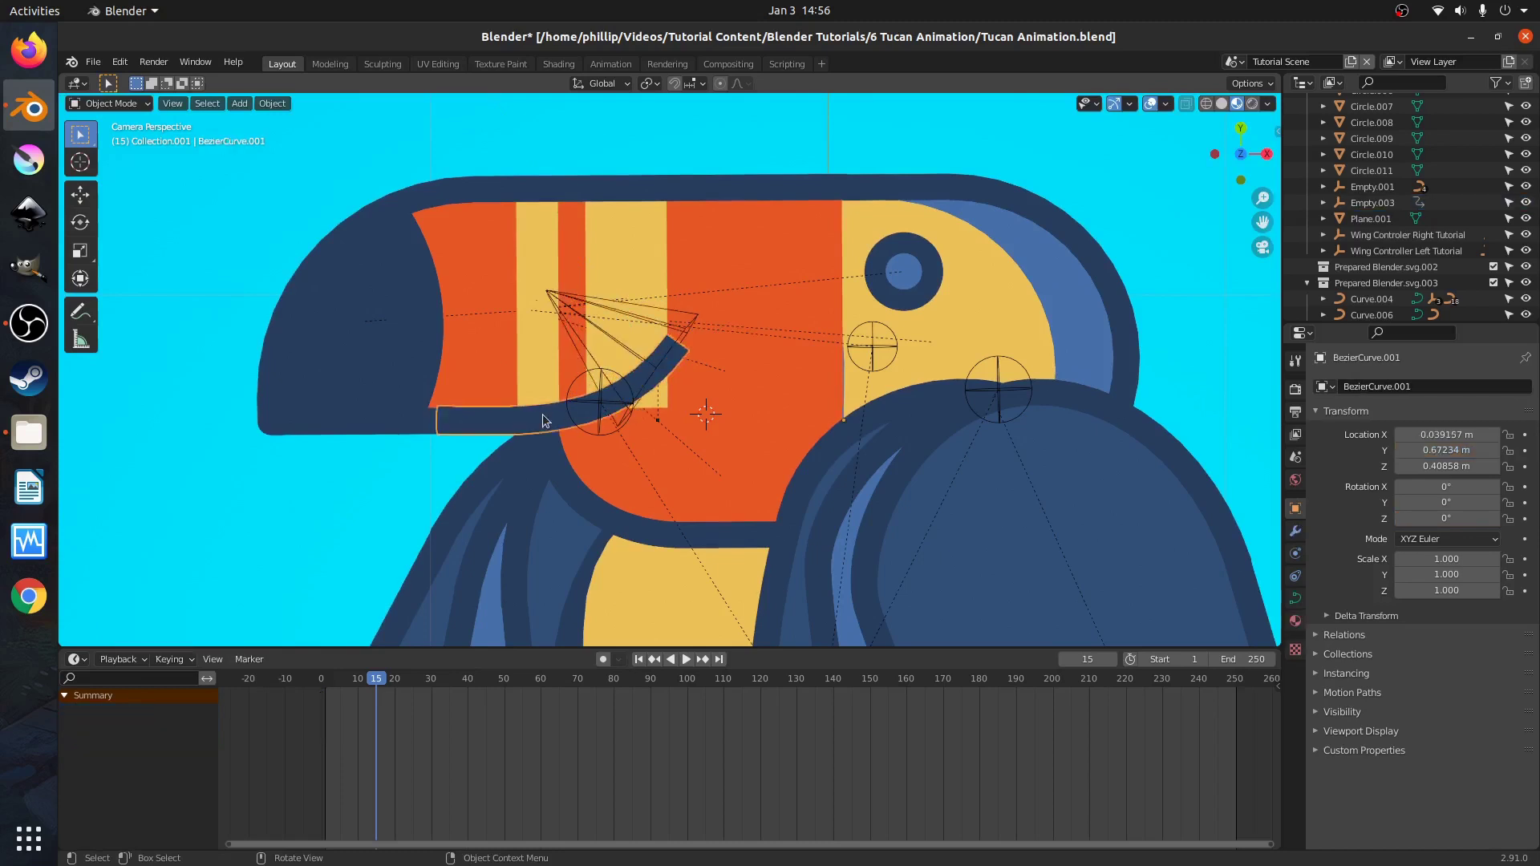
pyautogui.press('g')
pyautogui.press('x')
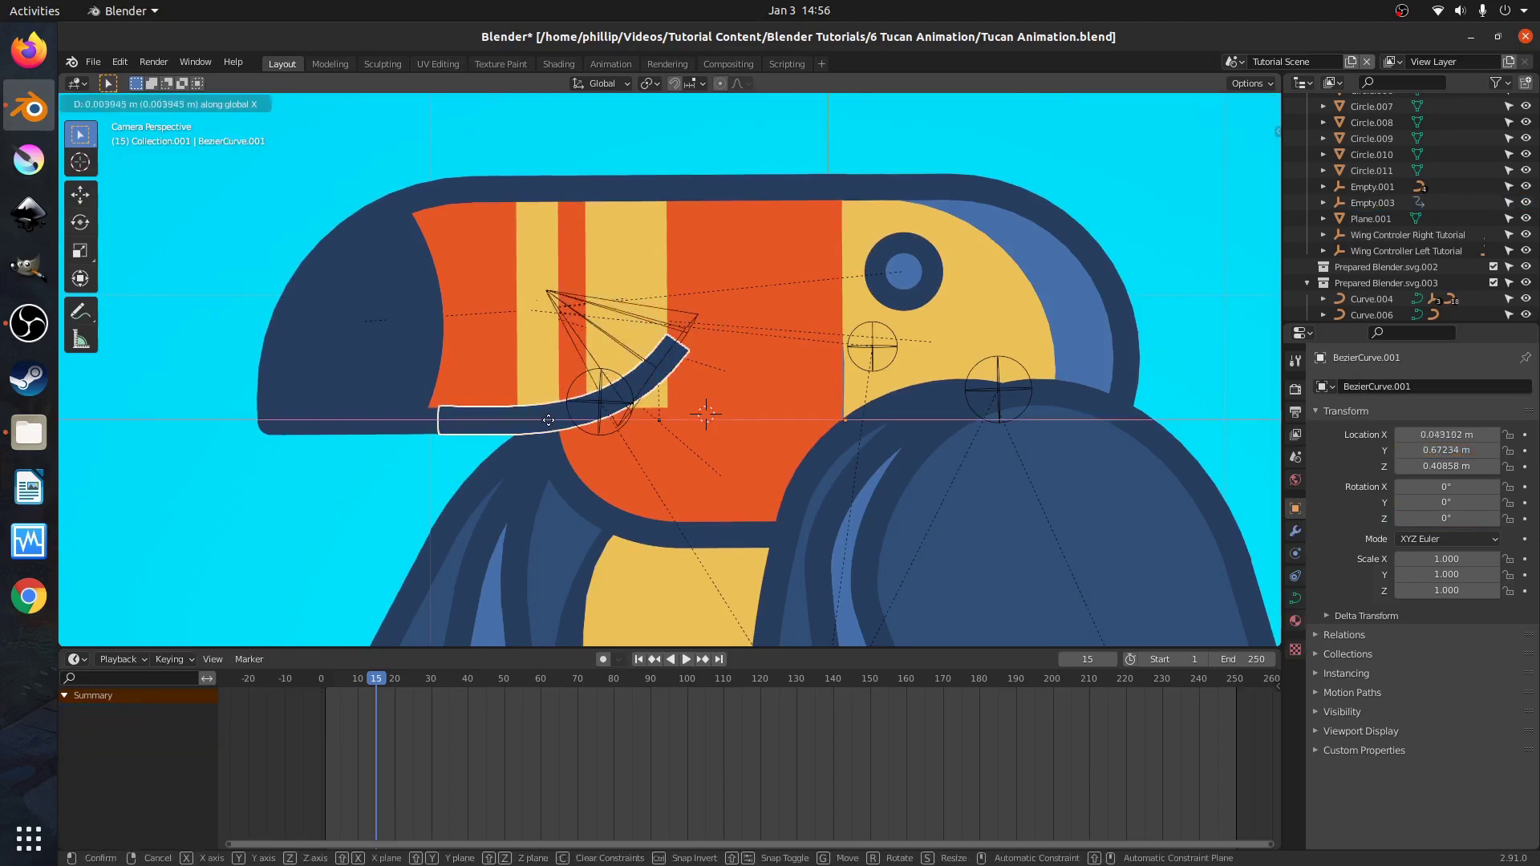
pyautogui.click(551, 420)
pyautogui.press('Tab')
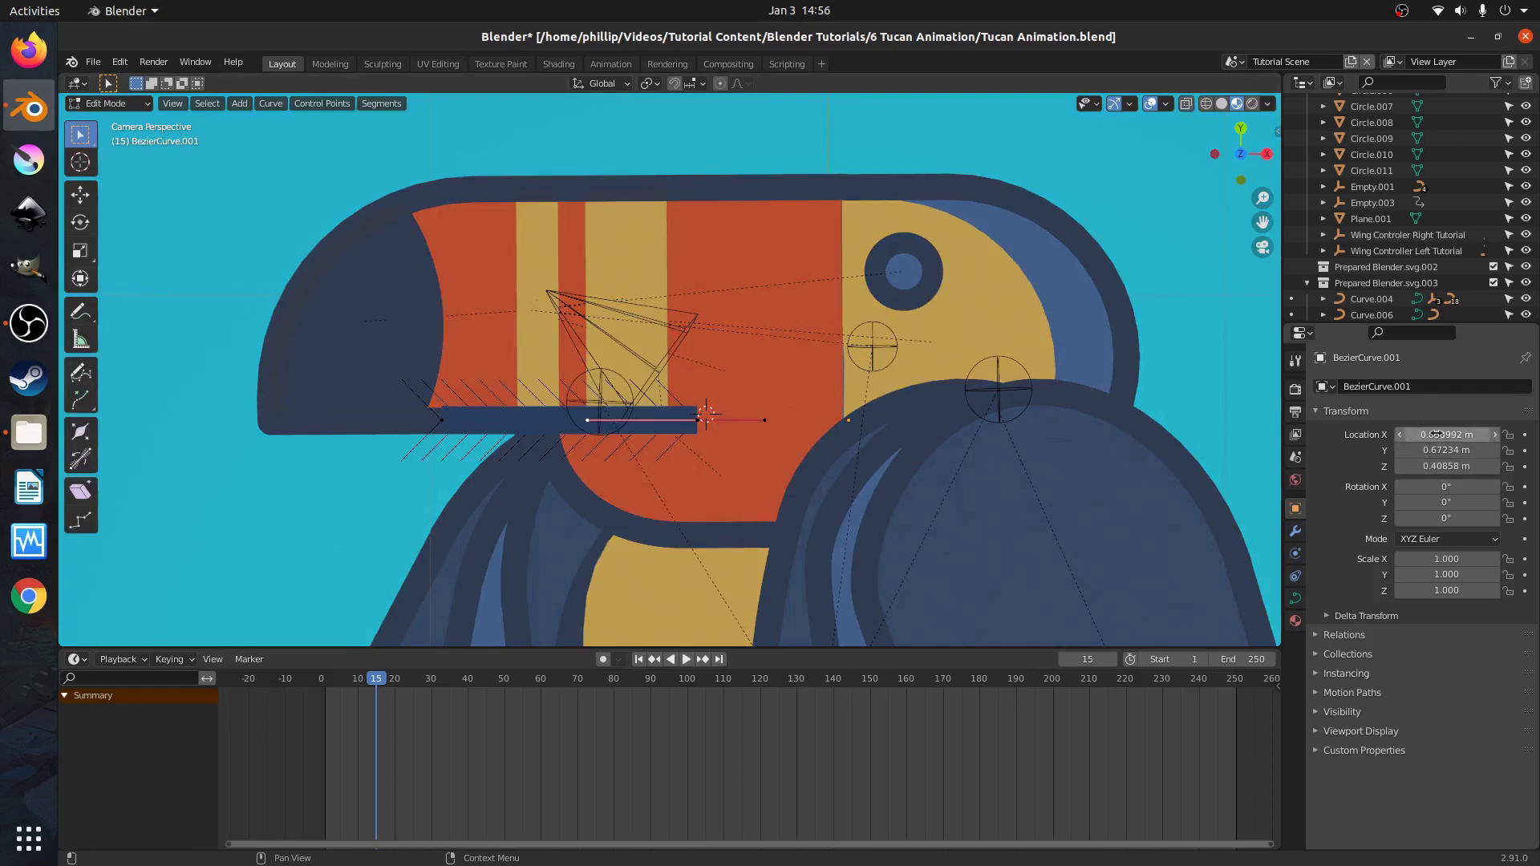
pyautogui.press('Tab')
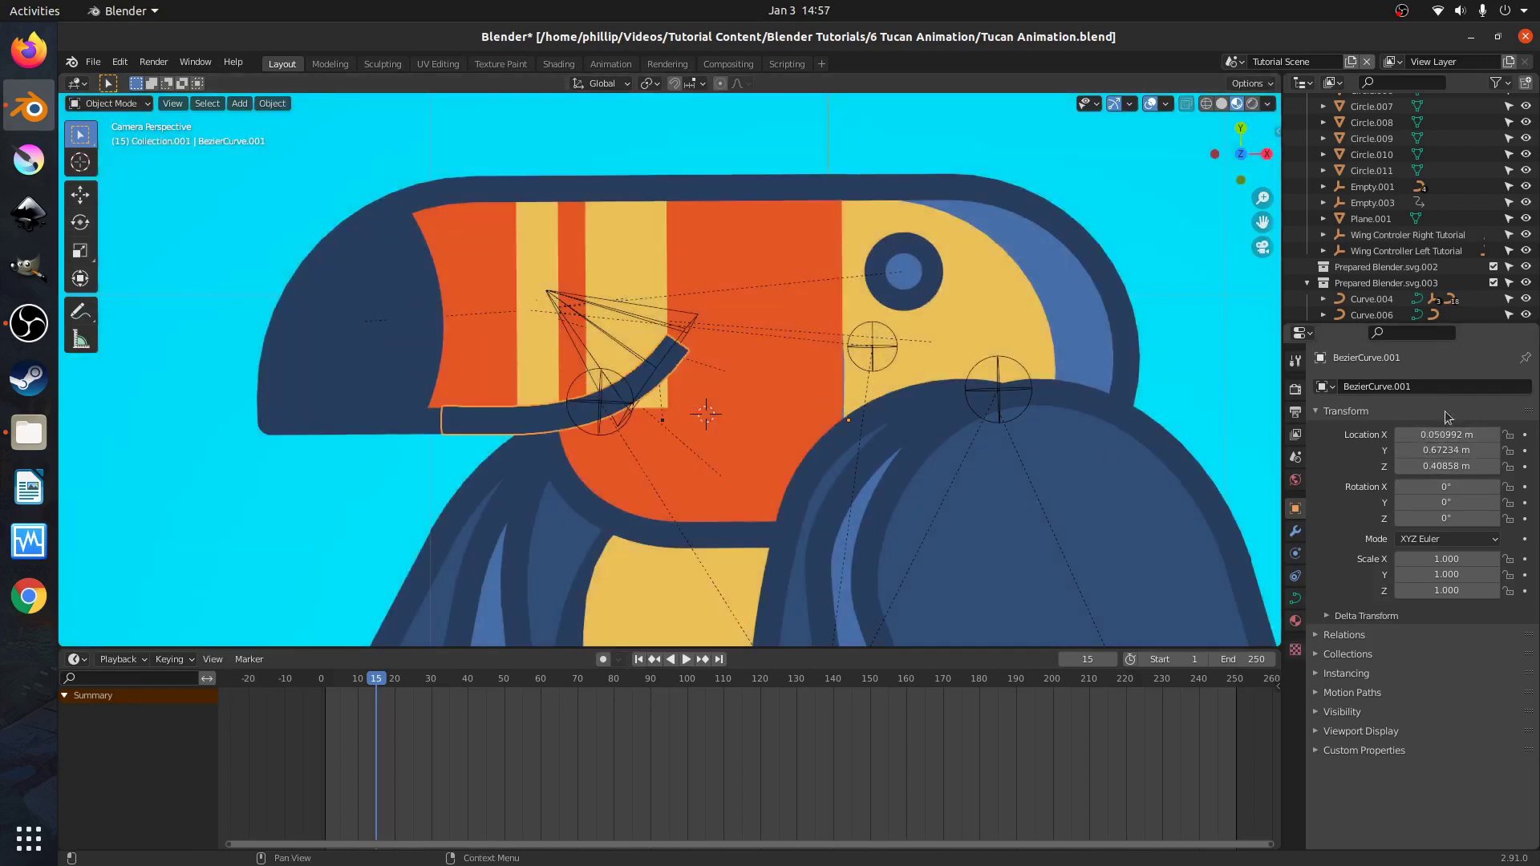
# Keyframe the mouth cone empty's raised Y location and its Z rotation at frame 15.
pyautogui.click(637, 325)
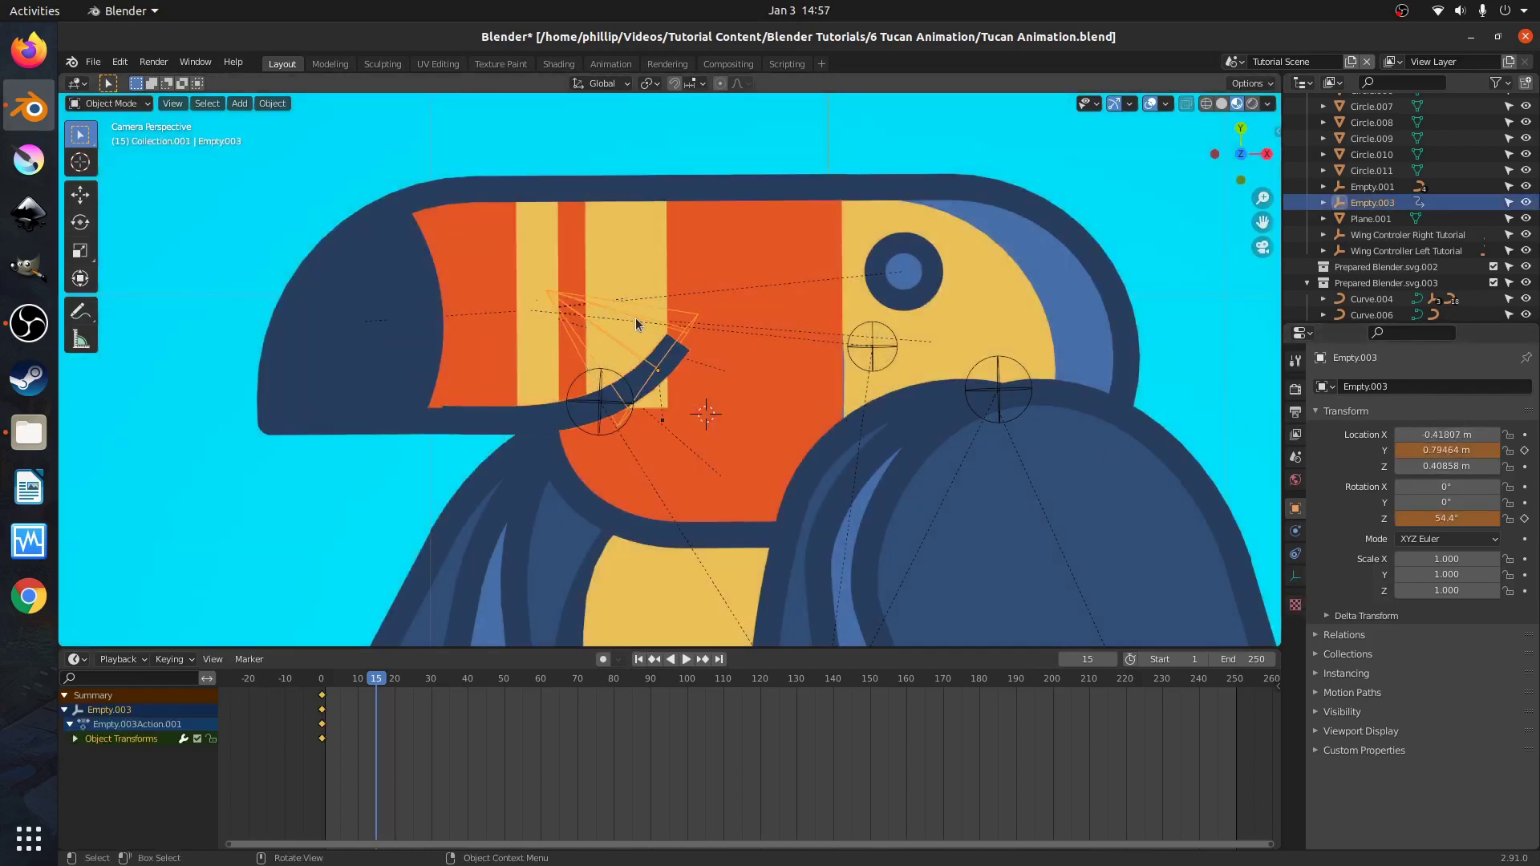
pyautogui.rightClick(1442, 451)
pyautogui.click(1442, 453)
pyautogui.rightClick(1445, 519)
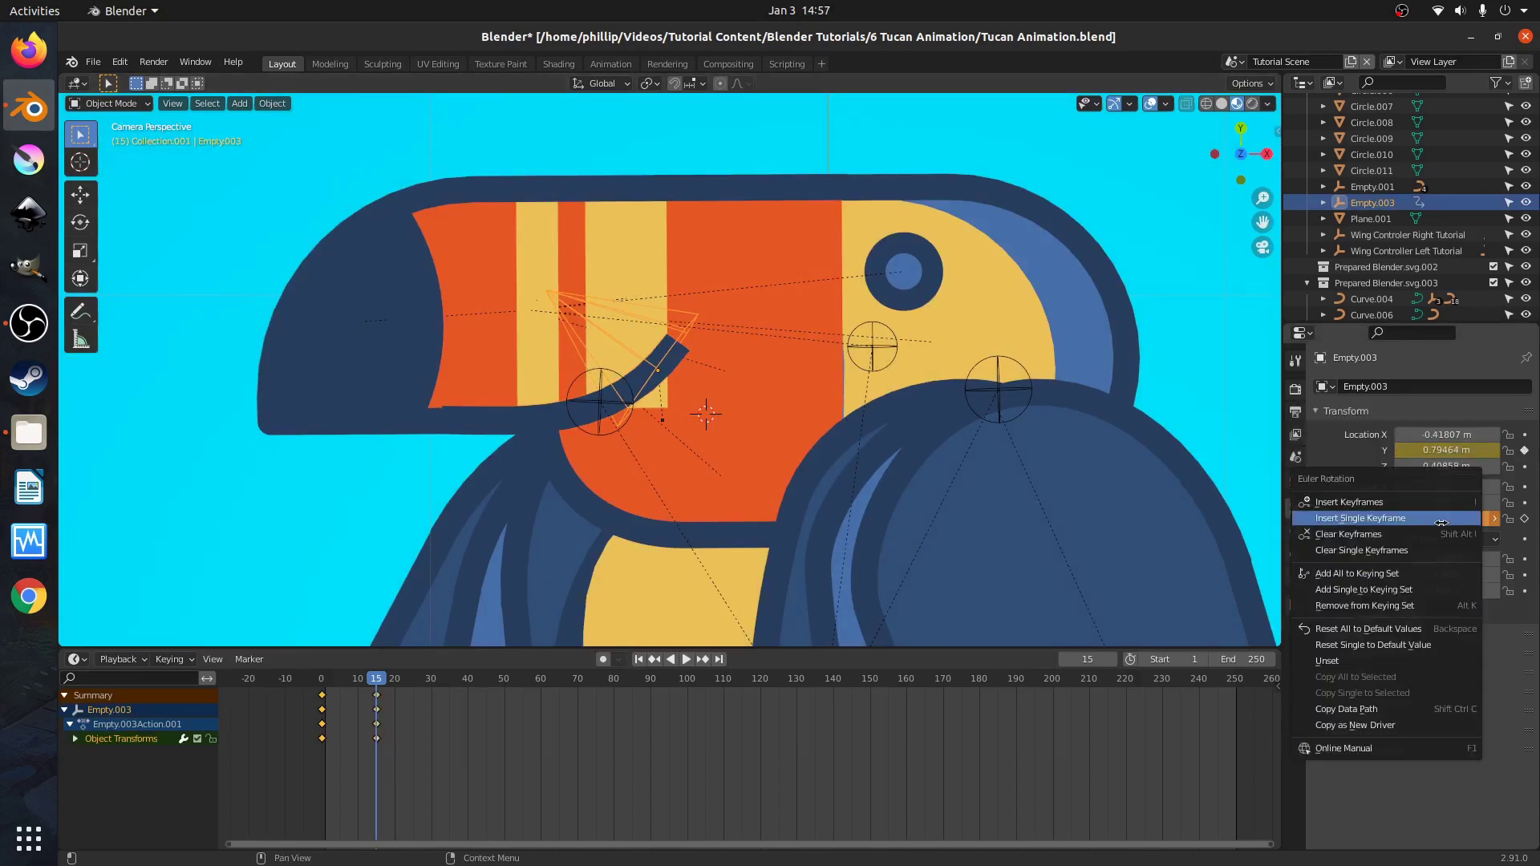
pyautogui.click(1442, 519)
# Return to frame 0 and briefly preview the mouth animation.
pyautogui.moveTo(389, 681); pyautogui.dragTo(323, 683)
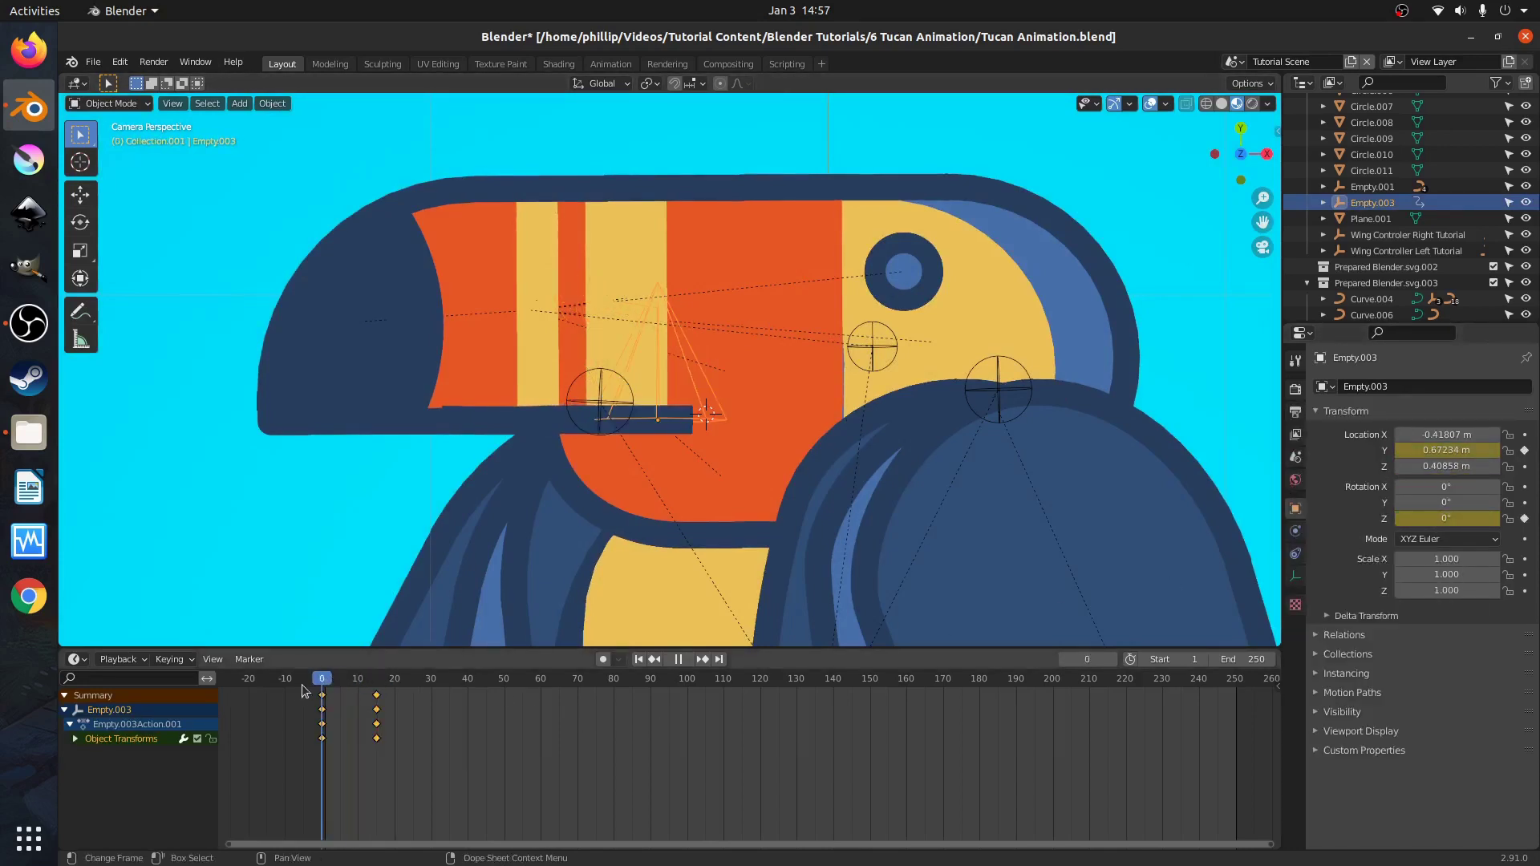
pyautogui.press('space')
pyautogui.press('Escape')
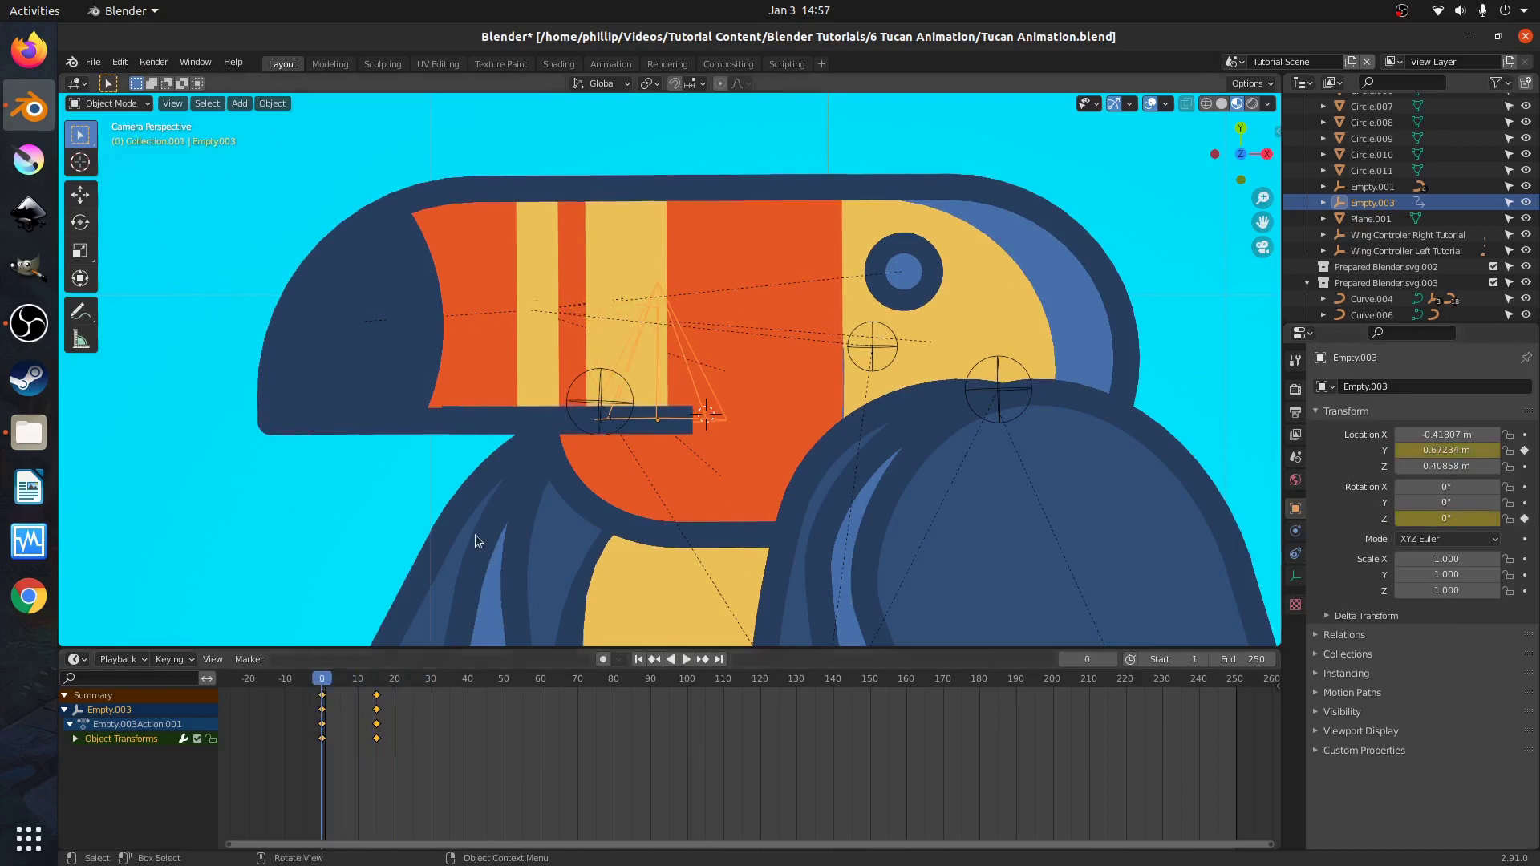
# Nudge the mouth curve and its cone empty together down along Y by about 0.002 m at frame 0.
pyautogui.click(540, 427)
pyautogui.keyDown('shift'); pyautogui.click(708, 415); pyautogui.keyUp('shift')
pyautogui.press('g')
pyautogui.press('x')
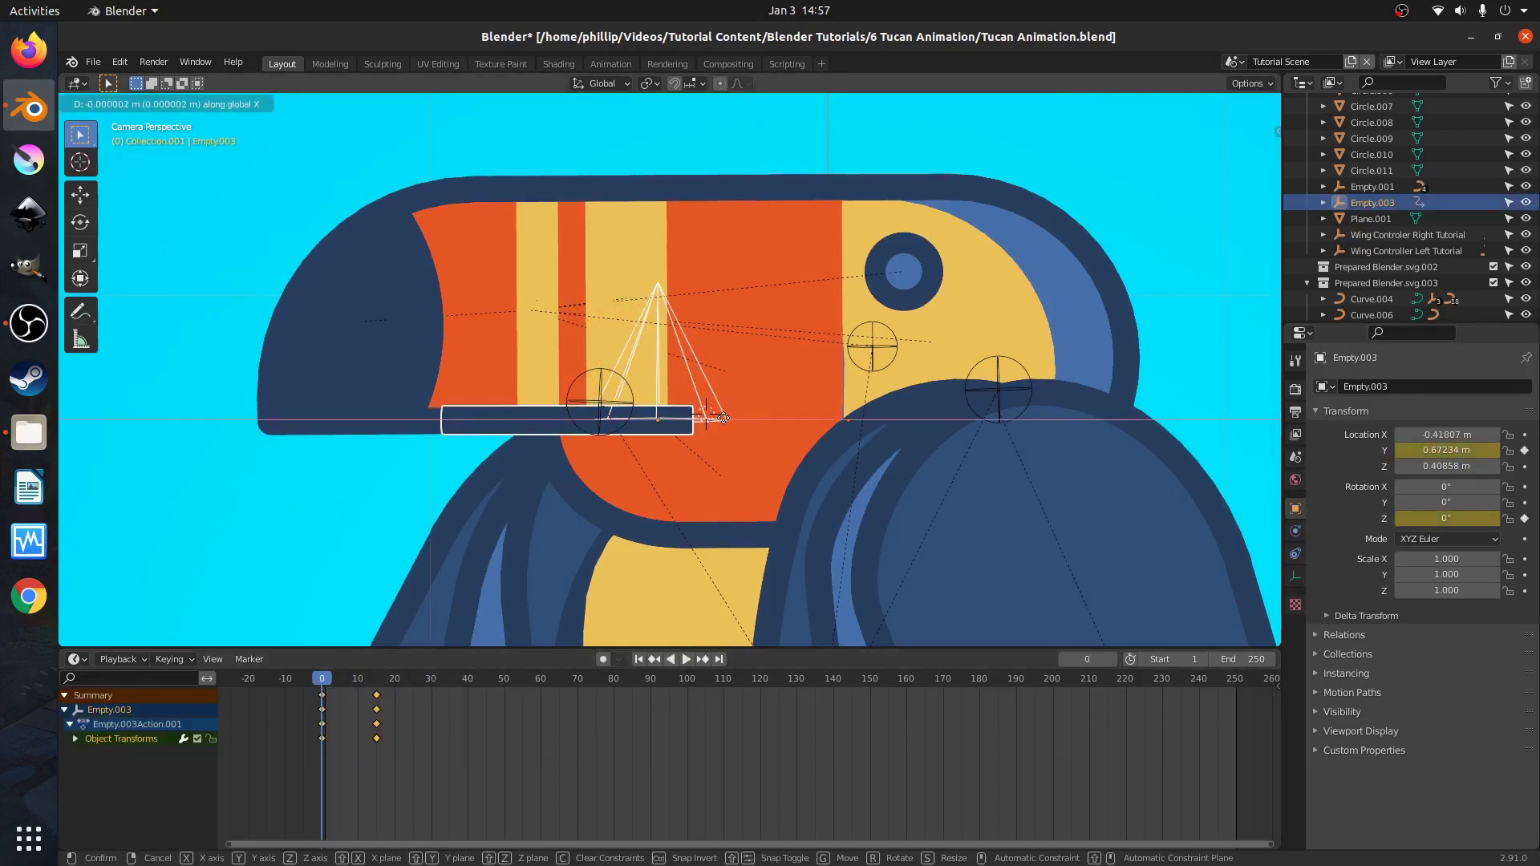
pyautogui.click(725, 421)
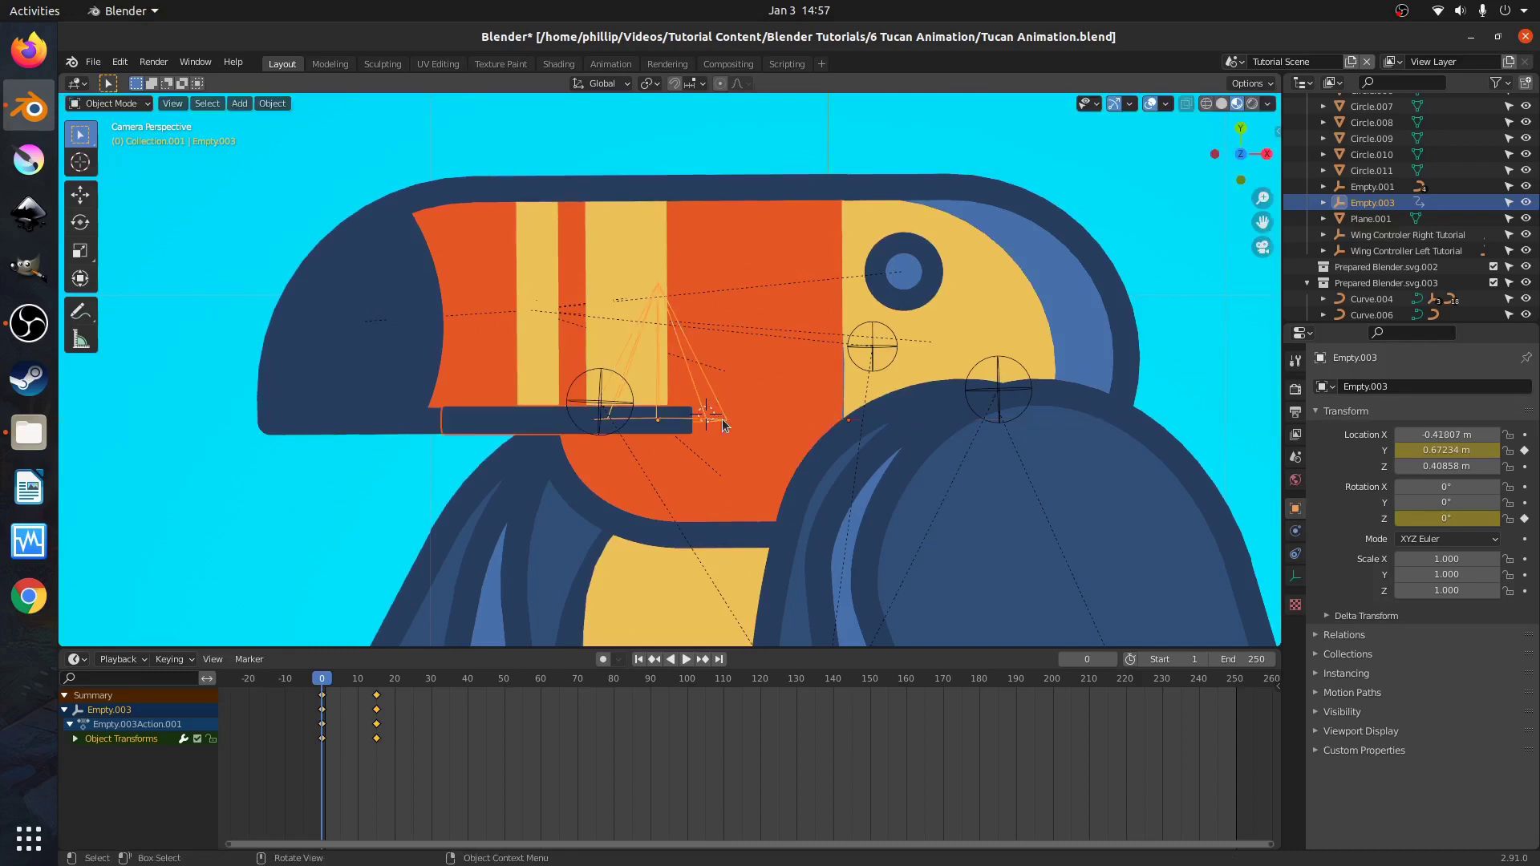
pyautogui.press('g')
pyautogui.press('y')
pyautogui.click(726, 425)
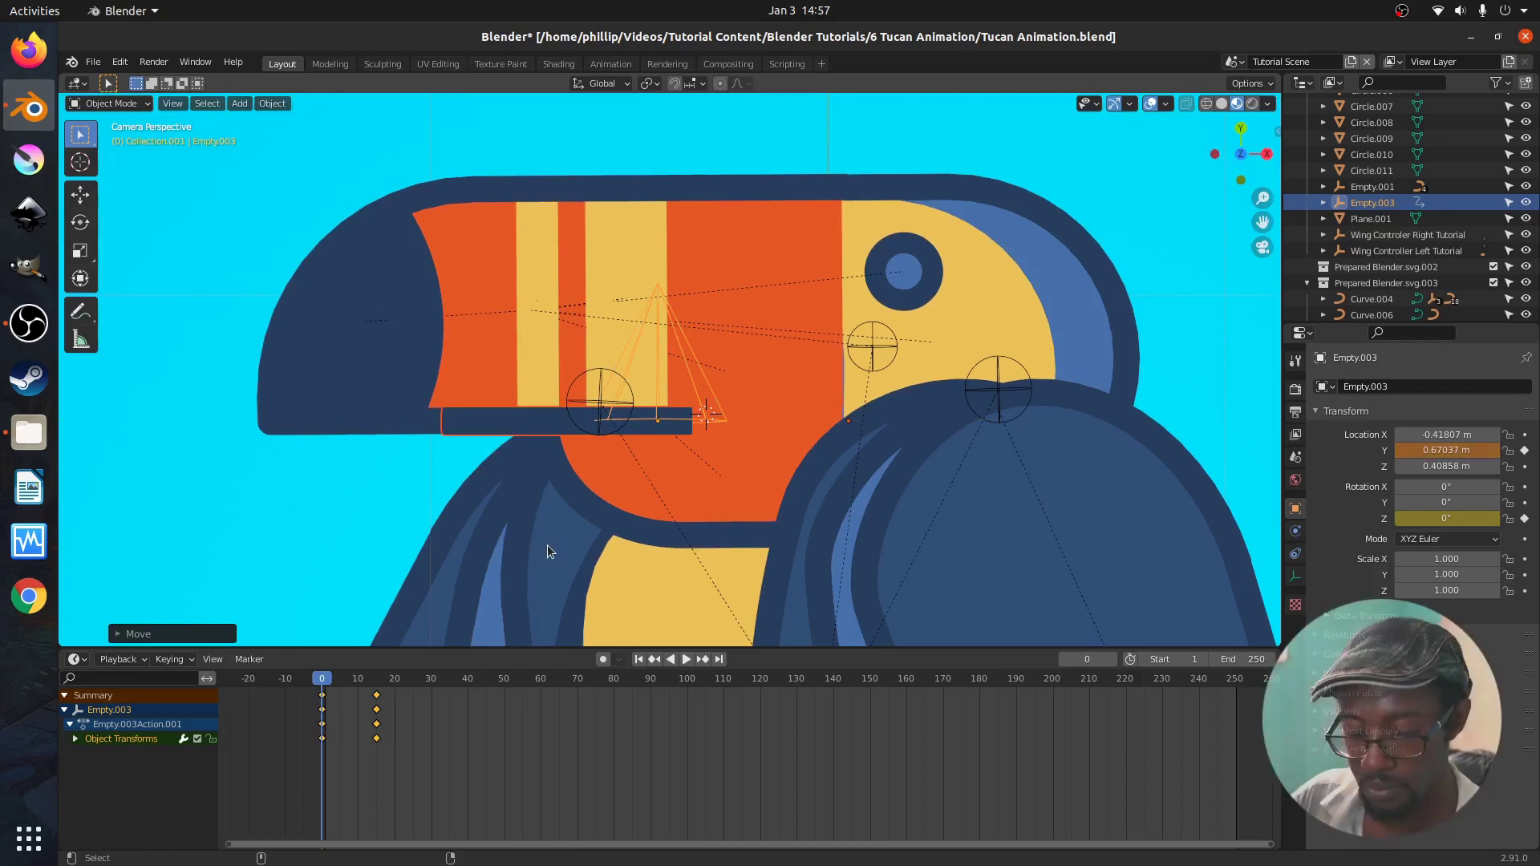
# Play the mouth animation through its second keyframe and check the smile on the whole toucan.
pyautogui.click(449, 419)
pyautogui.click(694, 432)
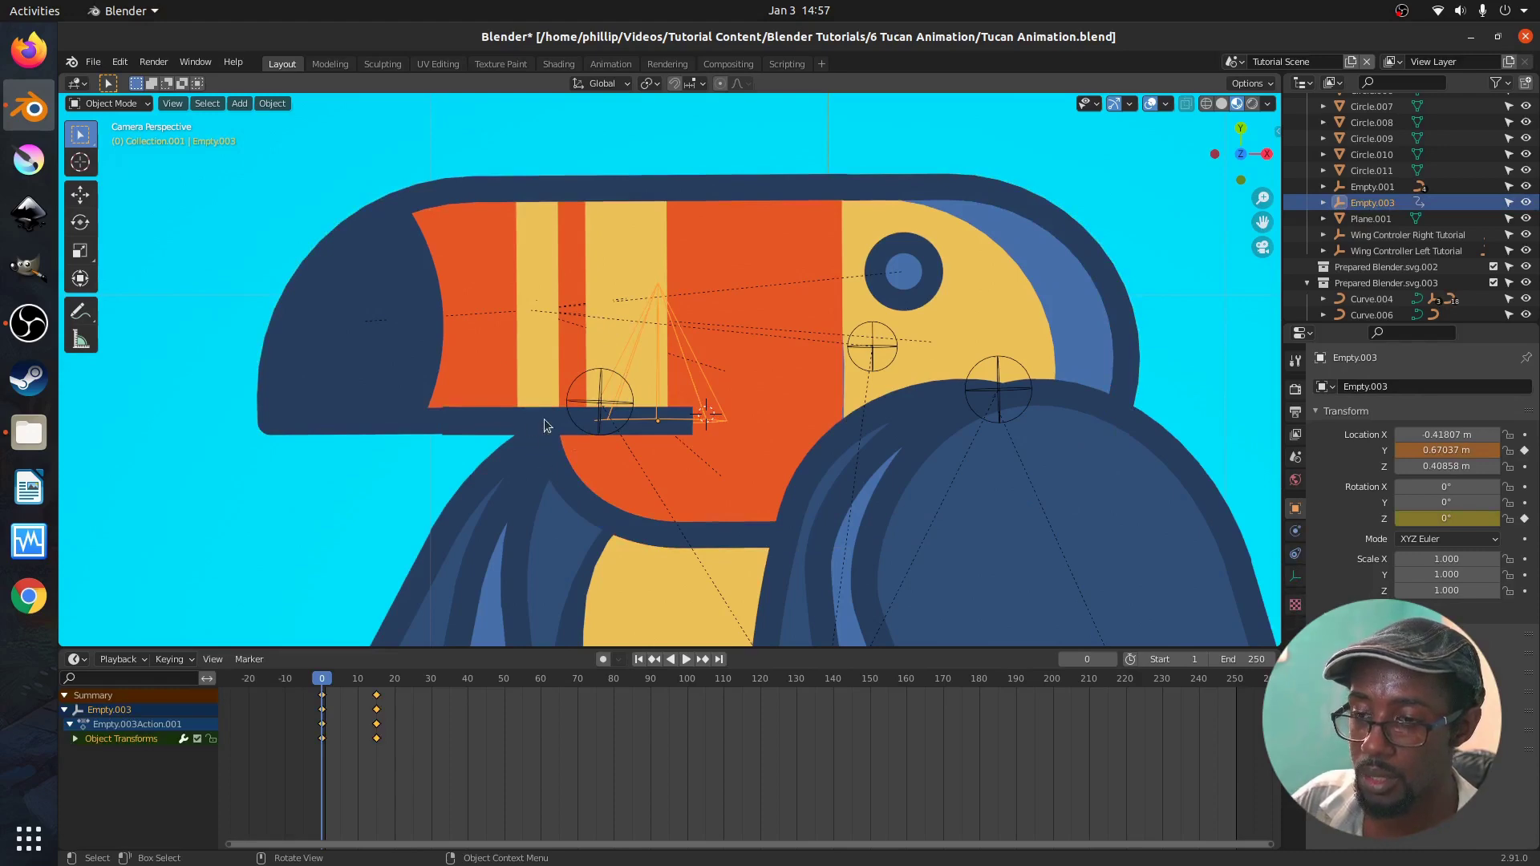
pyautogui.press('space')
pyautogui.press('space')
pyautogui.scroll(-4, 600, 520)
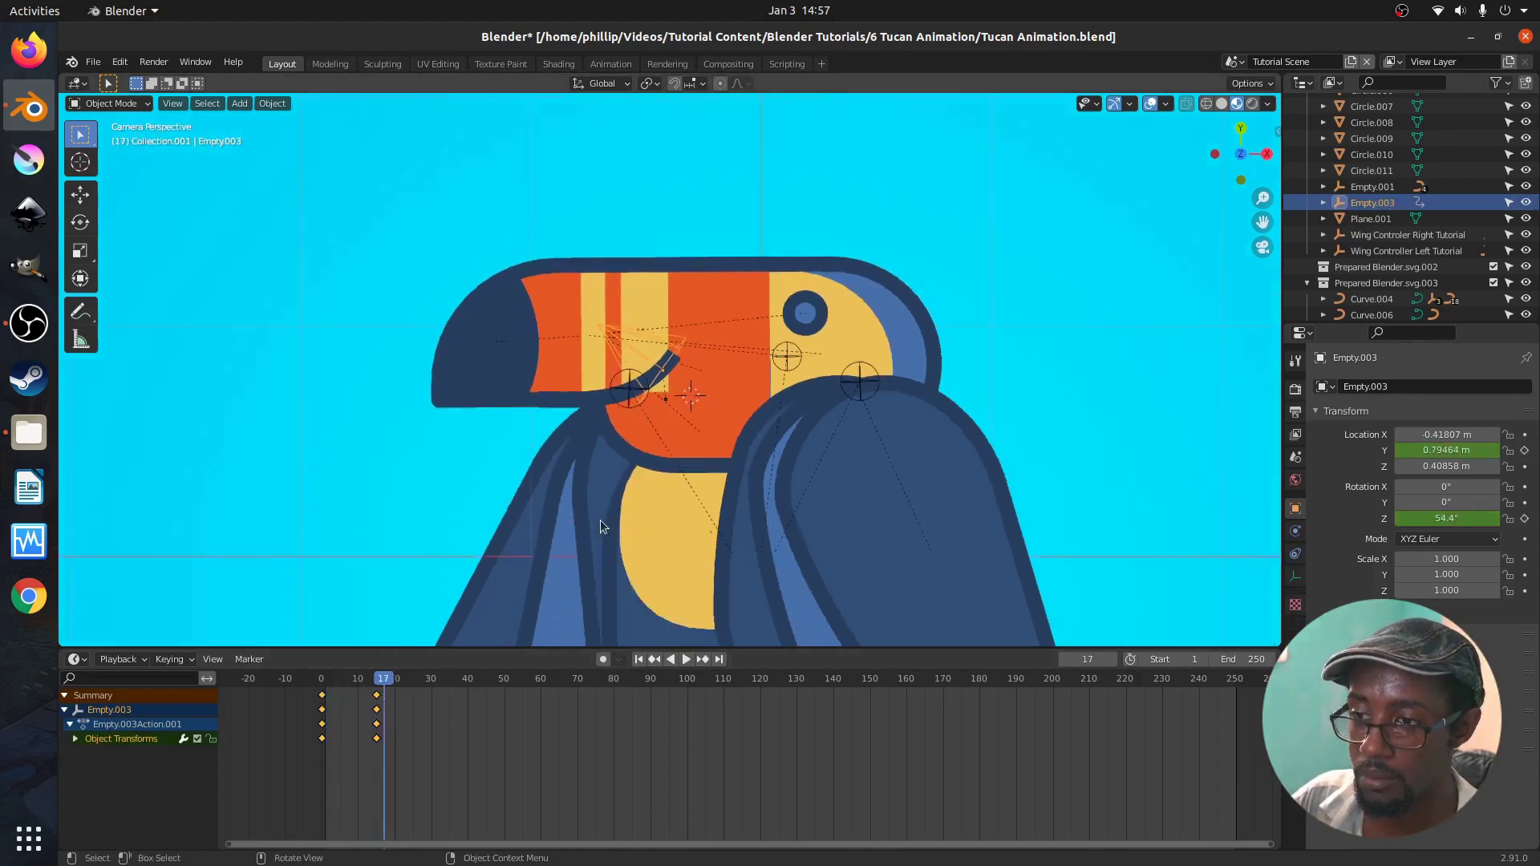
pyautogui.scroll(-3, 602, 526)
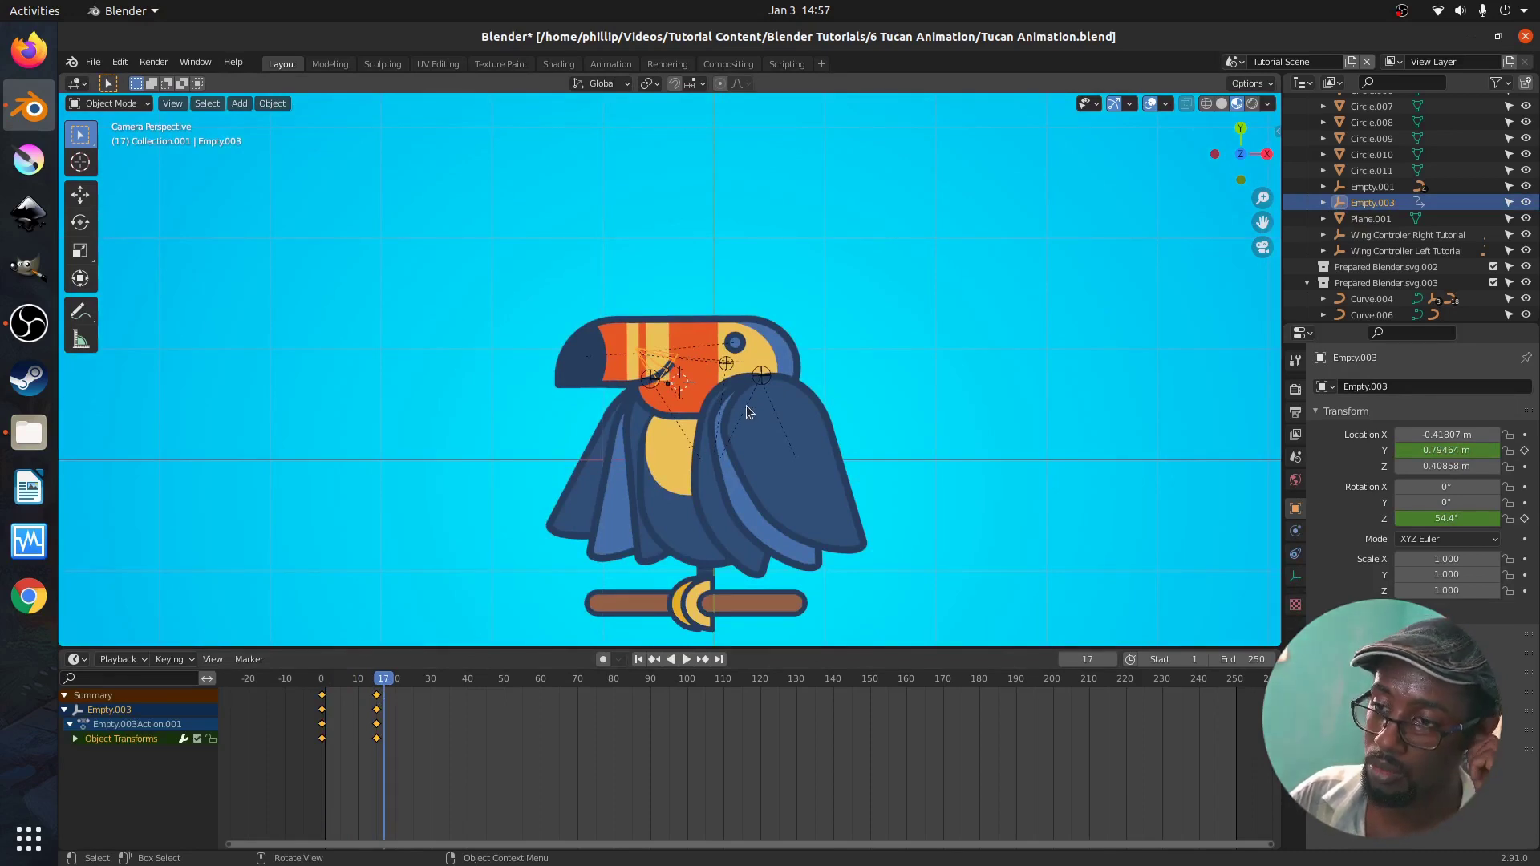
# Keyframe the X and Y location and the Z rotation of Empty.001, near the toucan's eye, at frame 0.
pyautogui.moveTo(383, 690); pyautogui.dragTo(313, 694)
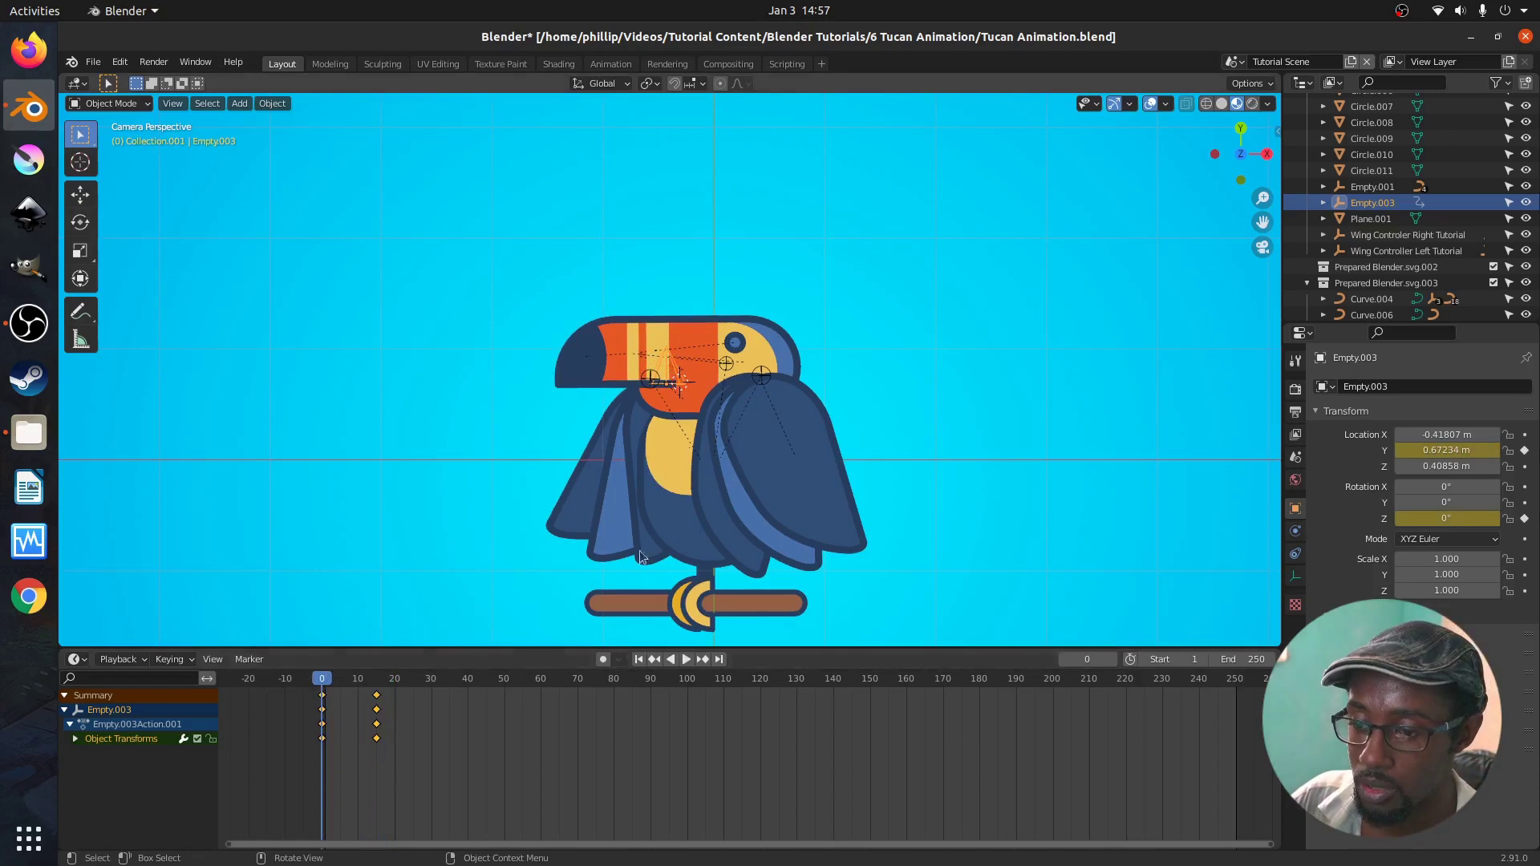
pyautogui.click(763, 377)
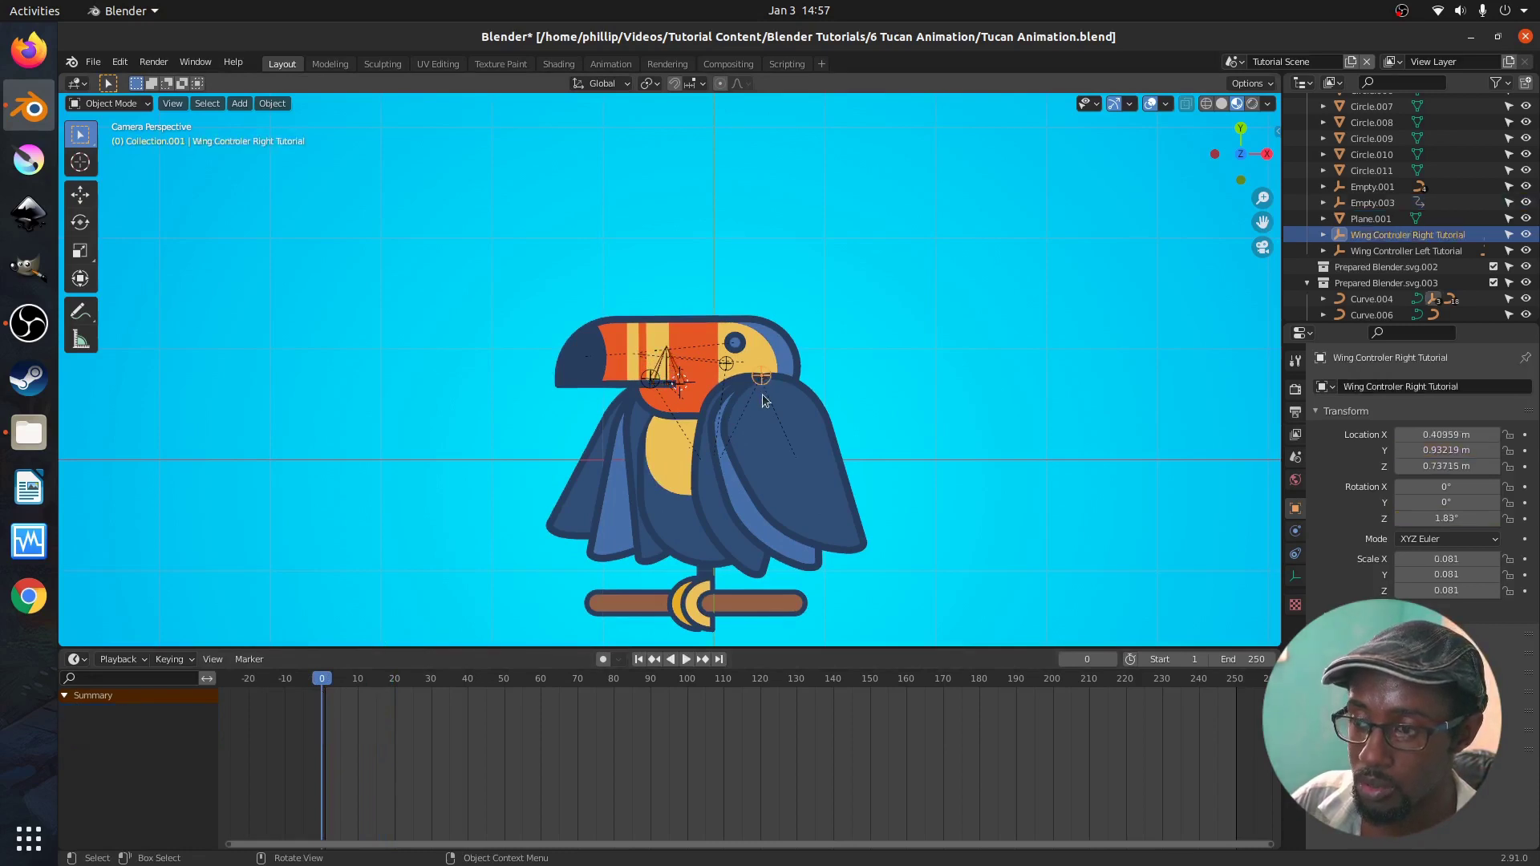
pyautogui.click(729, 365)
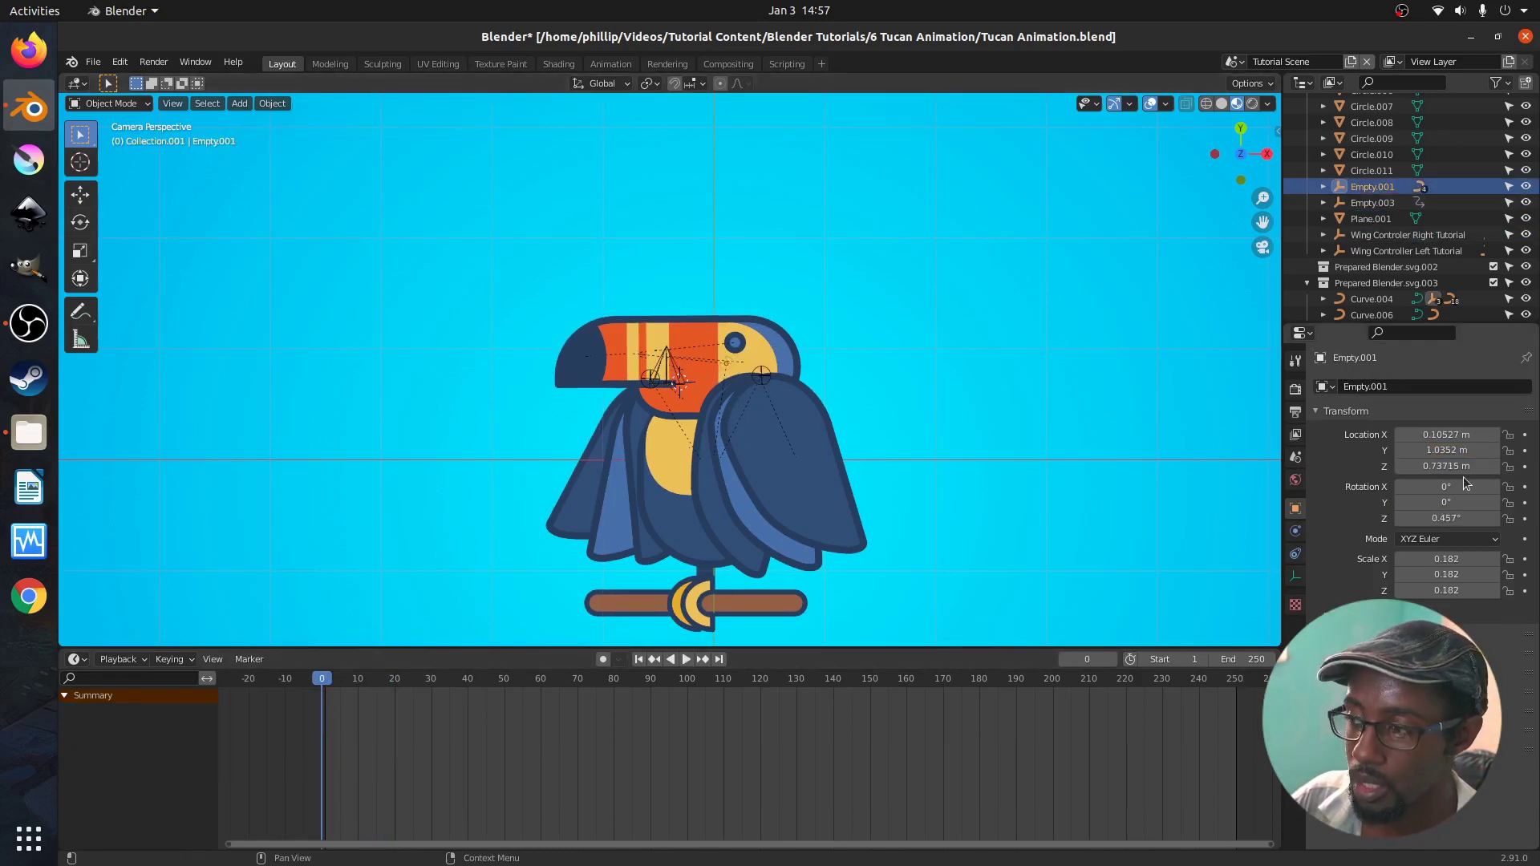
pyautogui.rightClick(1437, 437)
pyautogui.click(1414, 463)
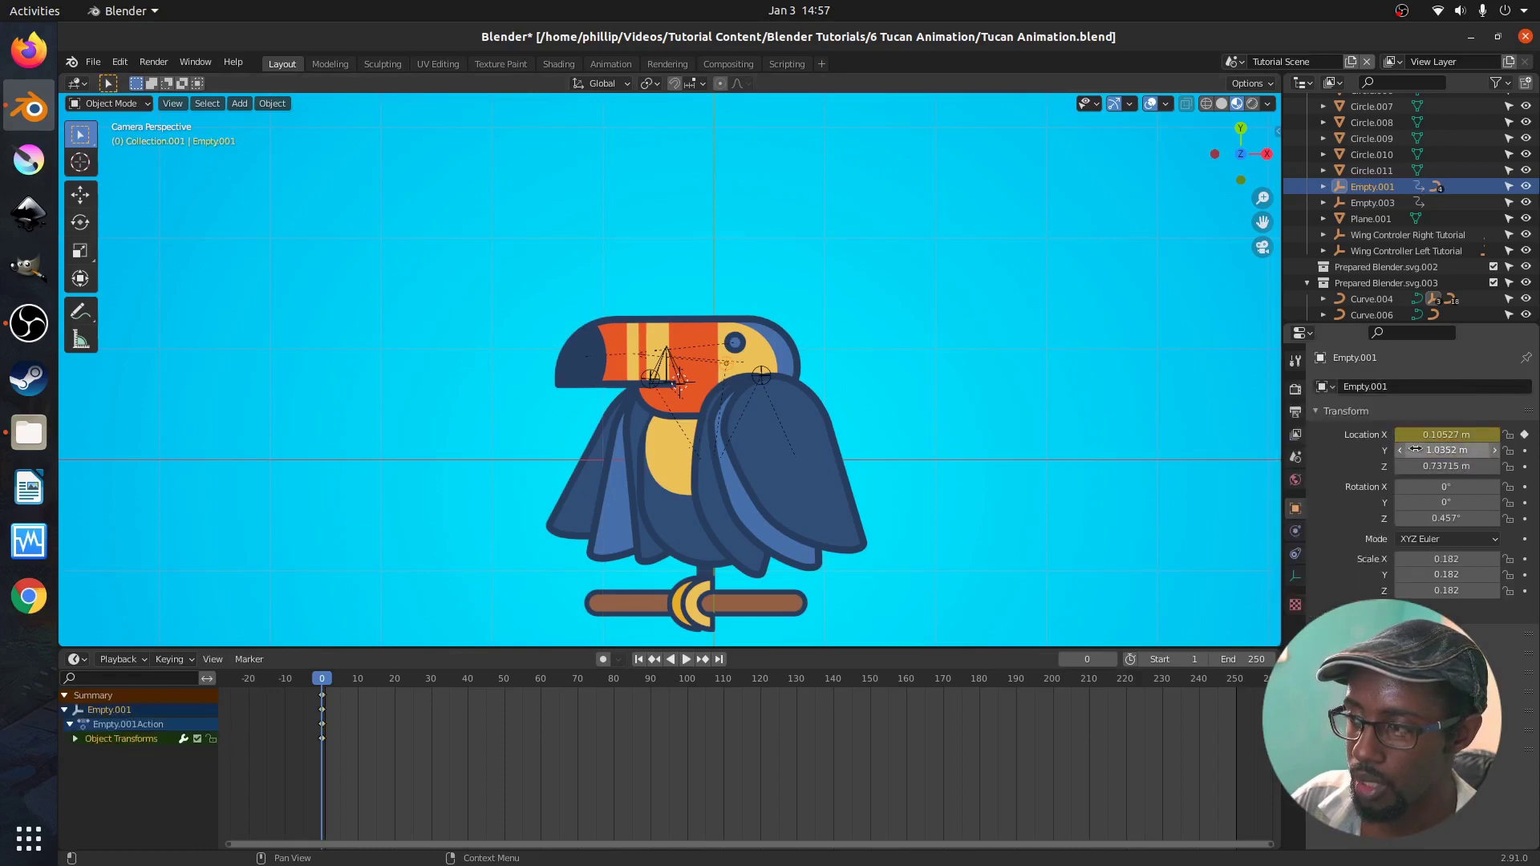
pyautogui.rightClick(1431, 452)
pyautogui.click(1424, 466)
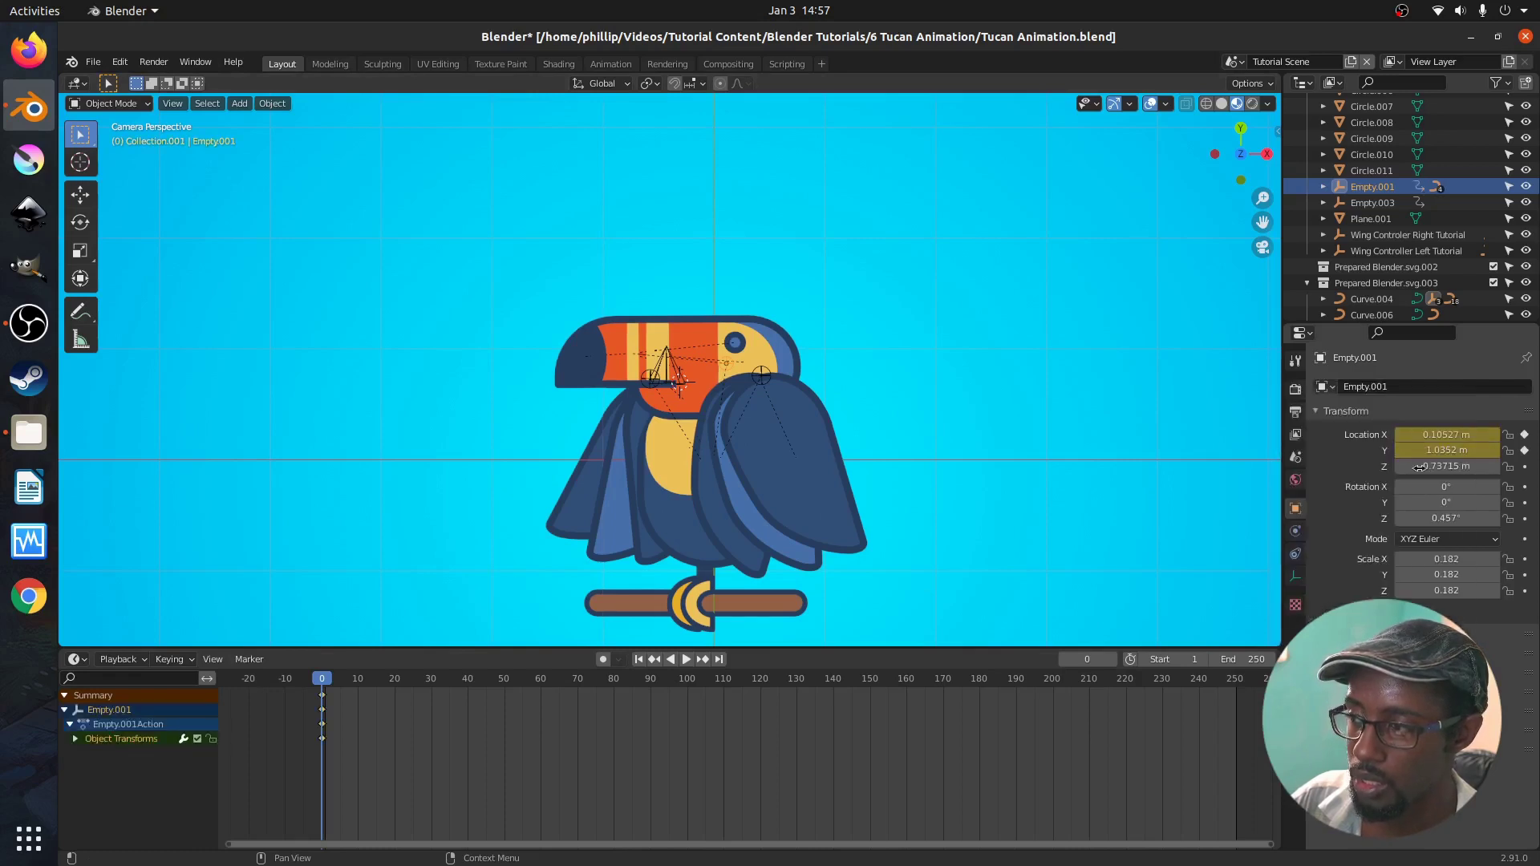
pyautogui.rightClick(1437, 522)
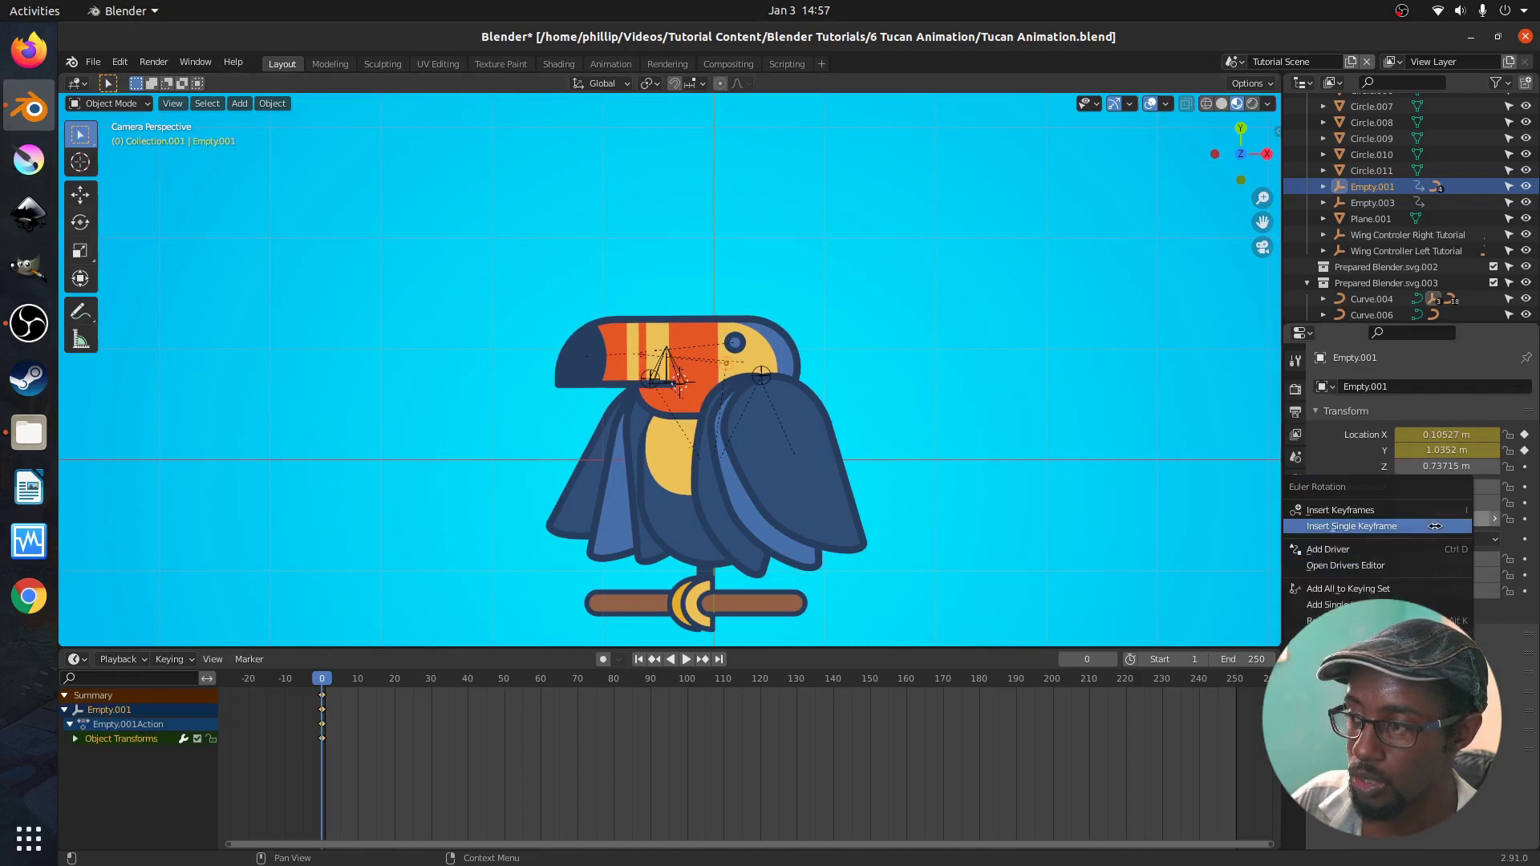
pyautogui.click(1434, 536)
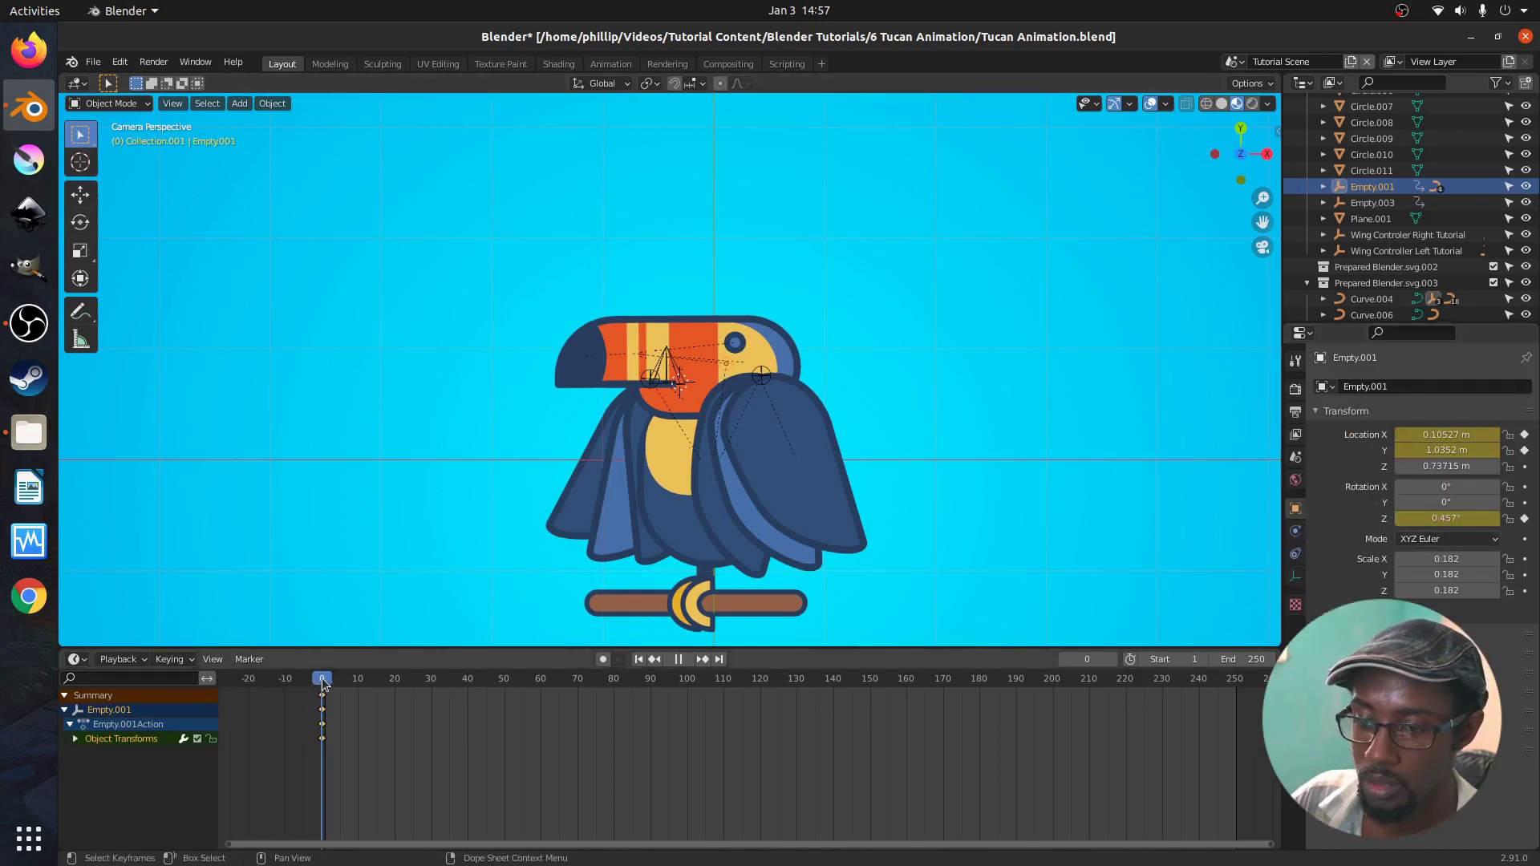
# Go to frame 15 and try rotating Empty.001 to about -57.4° around Z, then undo the rotation.
pyautogui.moveTo(323, 684); pyautogui.dragTo(377, 688)
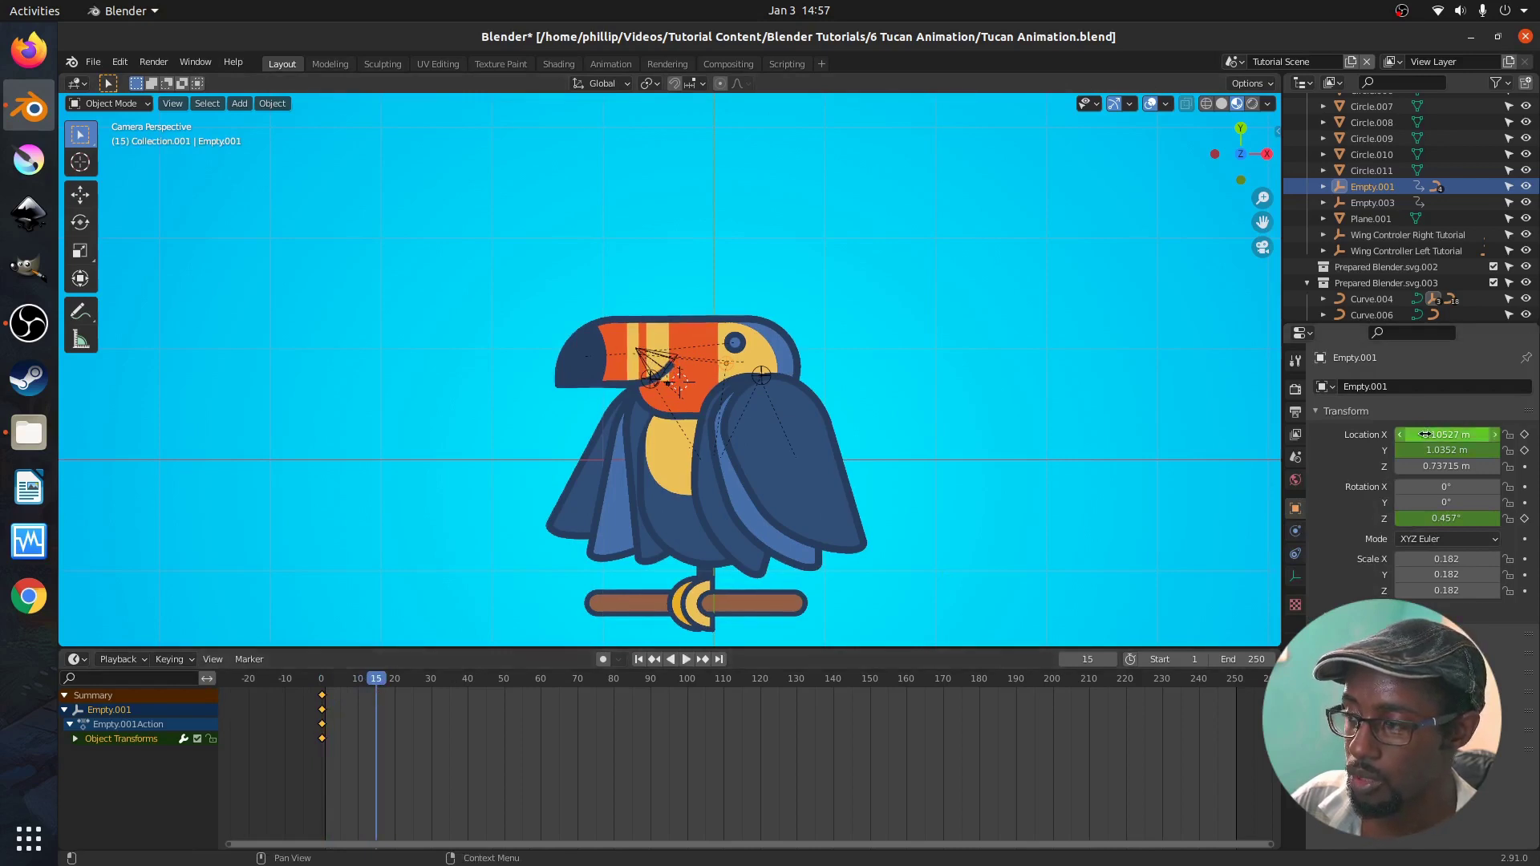
pyautogui.moveTo(1446, 518); pyautogui.dragTo(1377, 518)
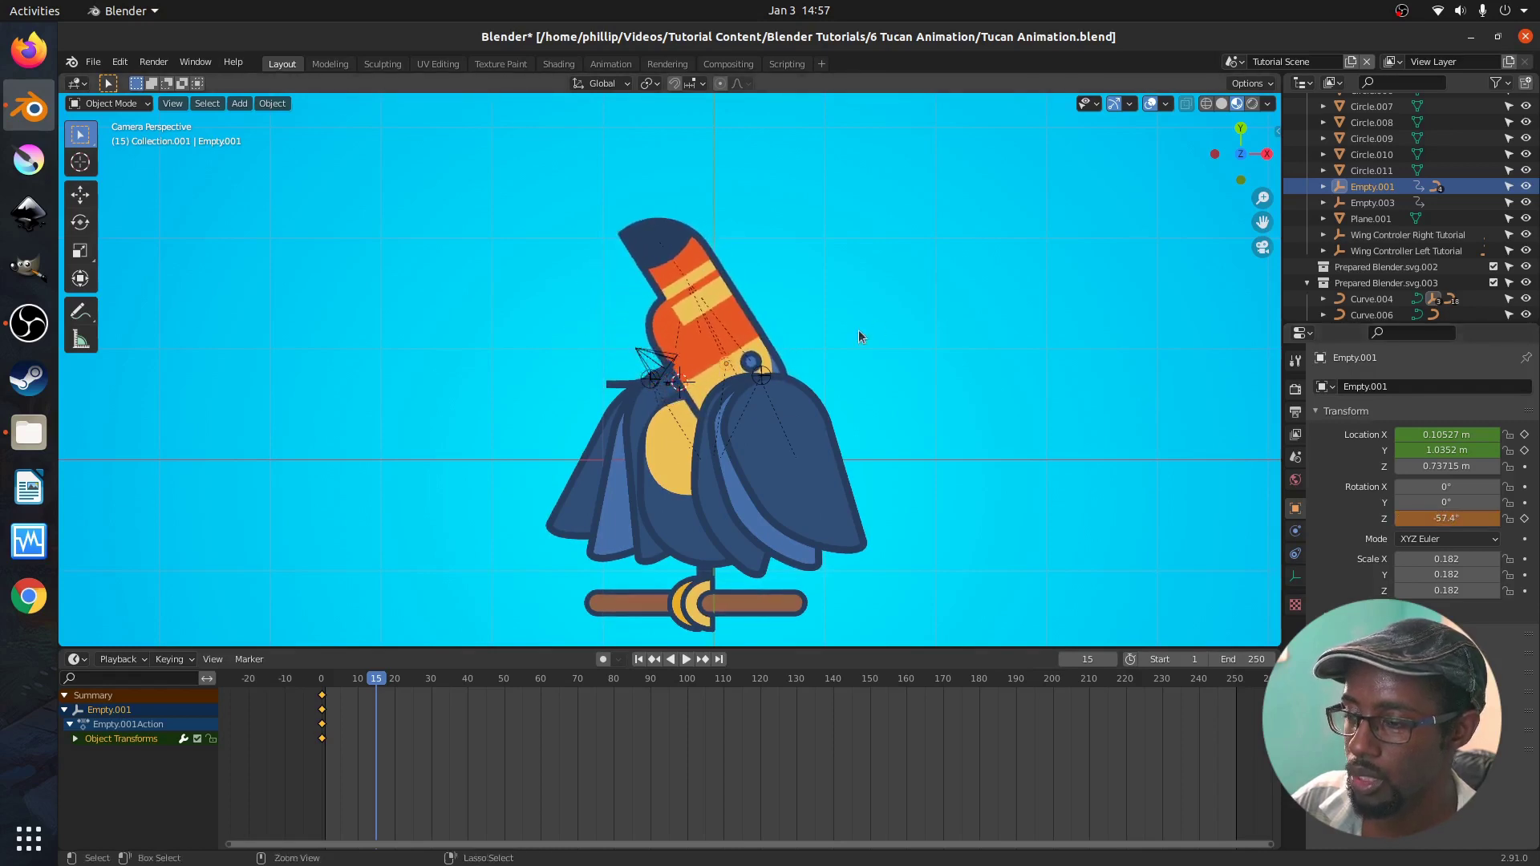
pyautogui.hotkey('ctrl', 'z')
# Parent the mouth's cone empty, Empty.003, to the head outline path9796-0.001 with the Object option.
pyautogui.scroll(3, 659, 374)
pyautogui.click(618, 354)
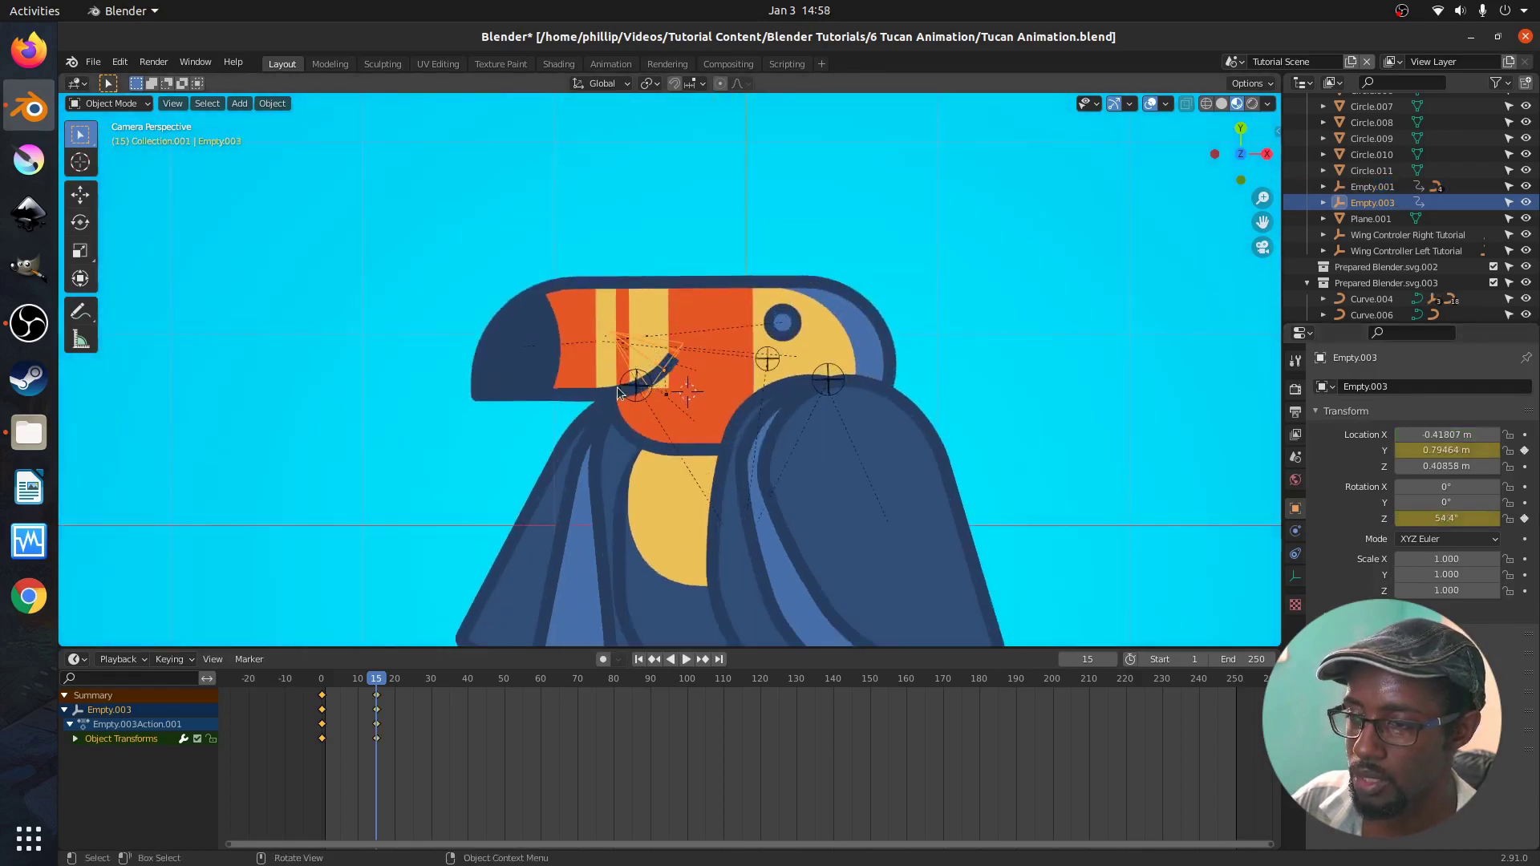
pyautogui.keyDown('shift'); pyautogui.click(620, 395); pyautogui.keyUp('shift')
pyautogui.click(628, 359)
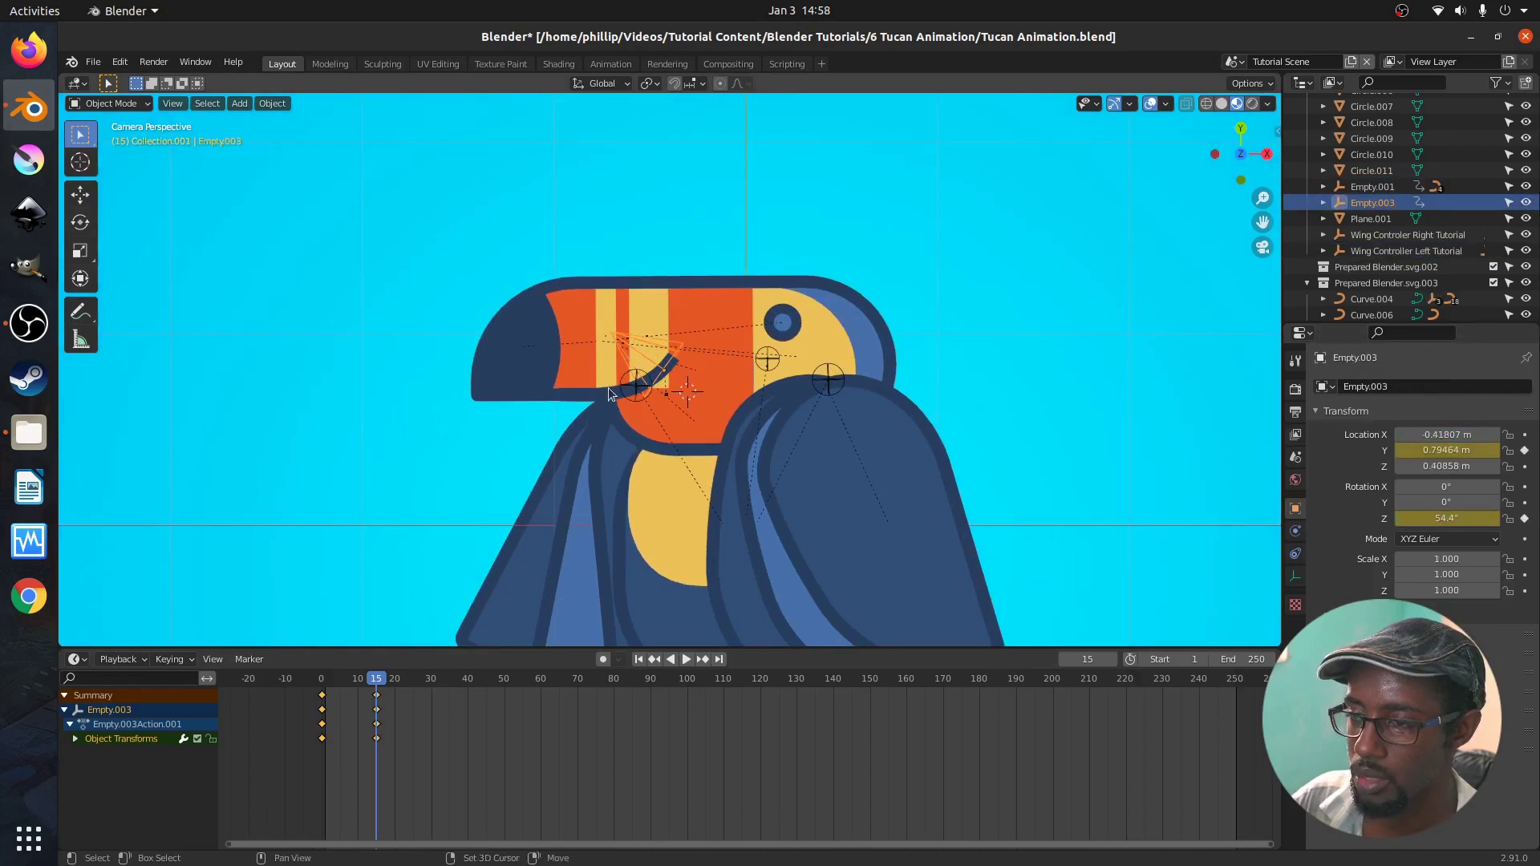
pyautogui.keyDown('shift'); pyautogui.click(543, 398); pyautogui.keyUp('shift')
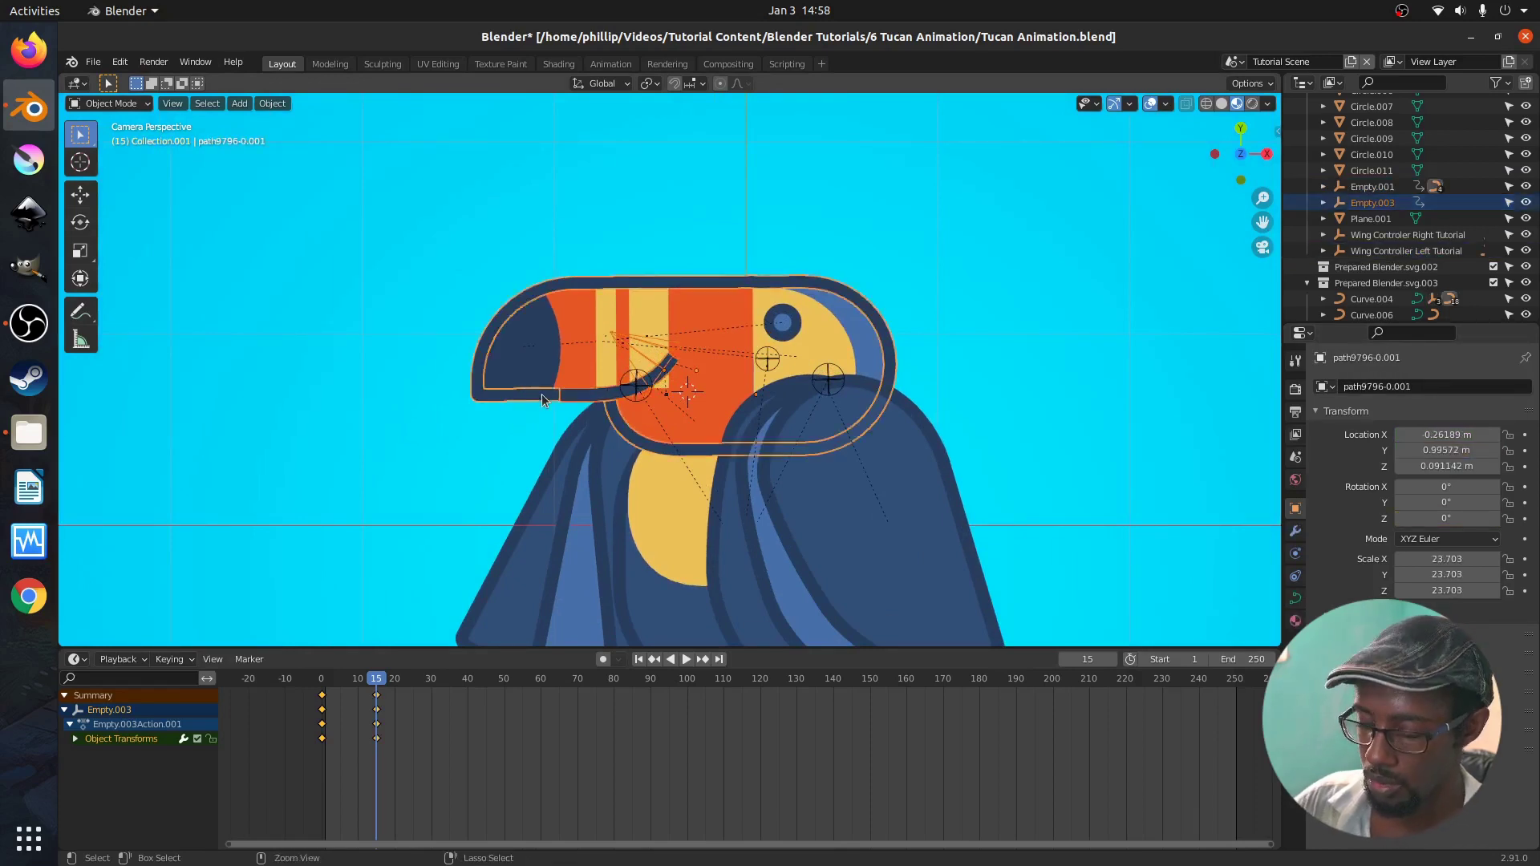
pyautogui.hotkey('ctrl', 'p')
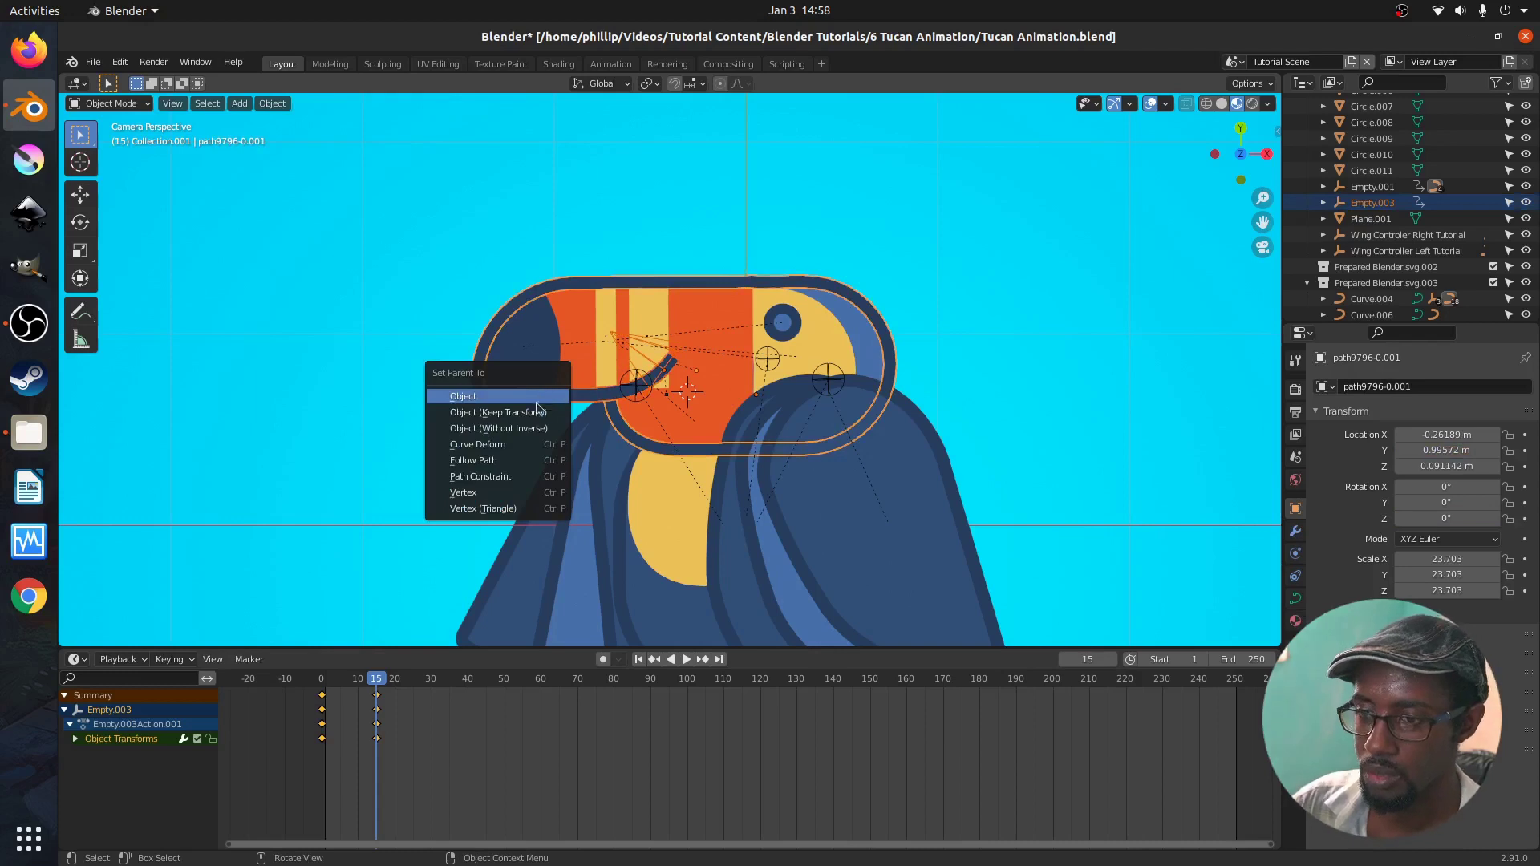
pyautogui.click(543, 393)
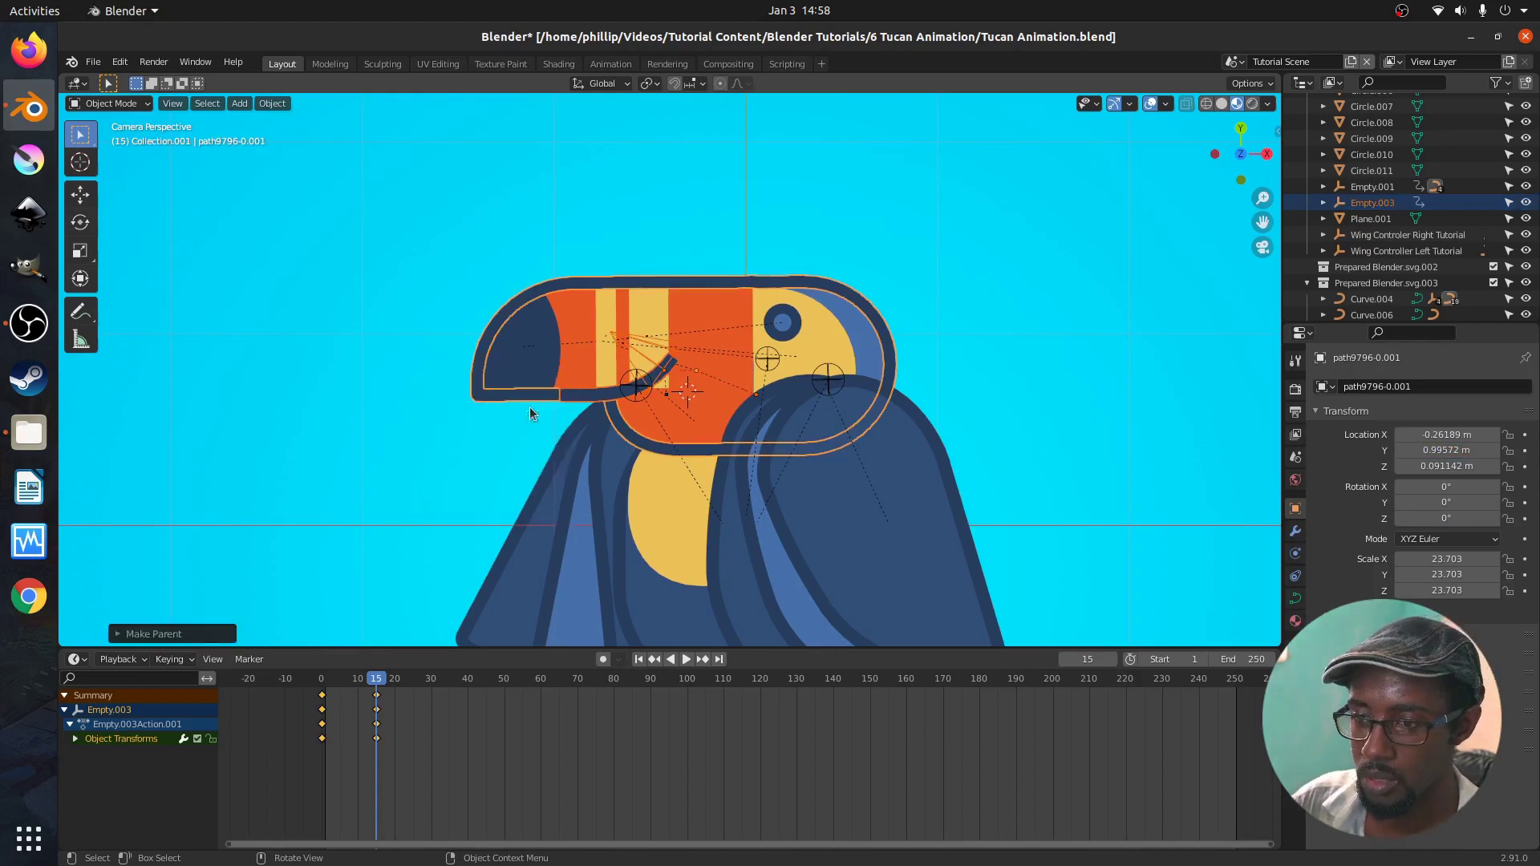
# Rotate Empty.001 to about -54.9° around Z at frame 15 and insert a single keyframe for that rotation.
pyautogui.click(832, 379)
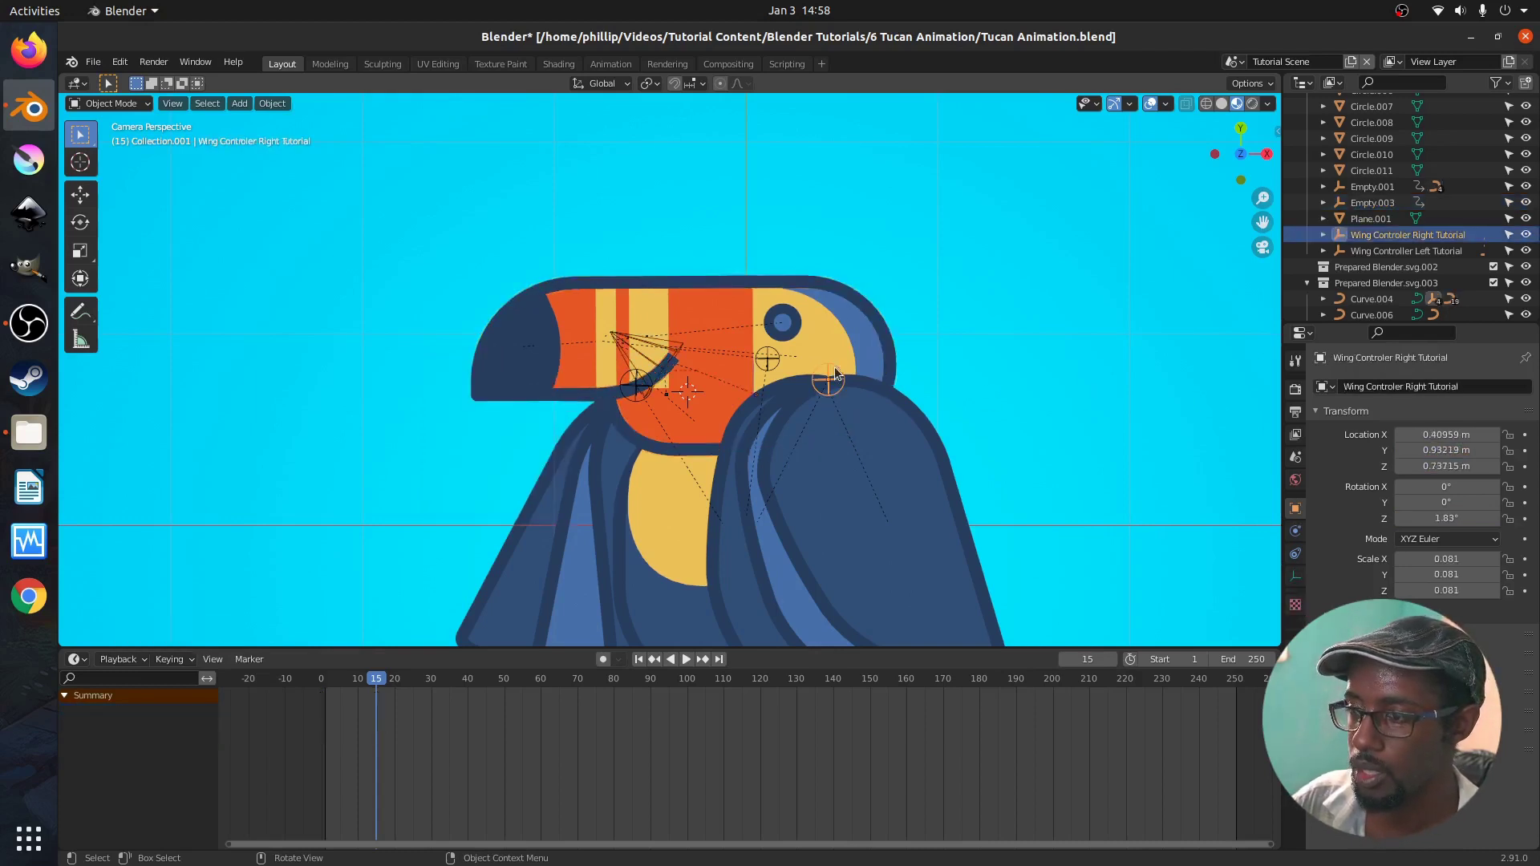
pyautogui.click(777, 365)
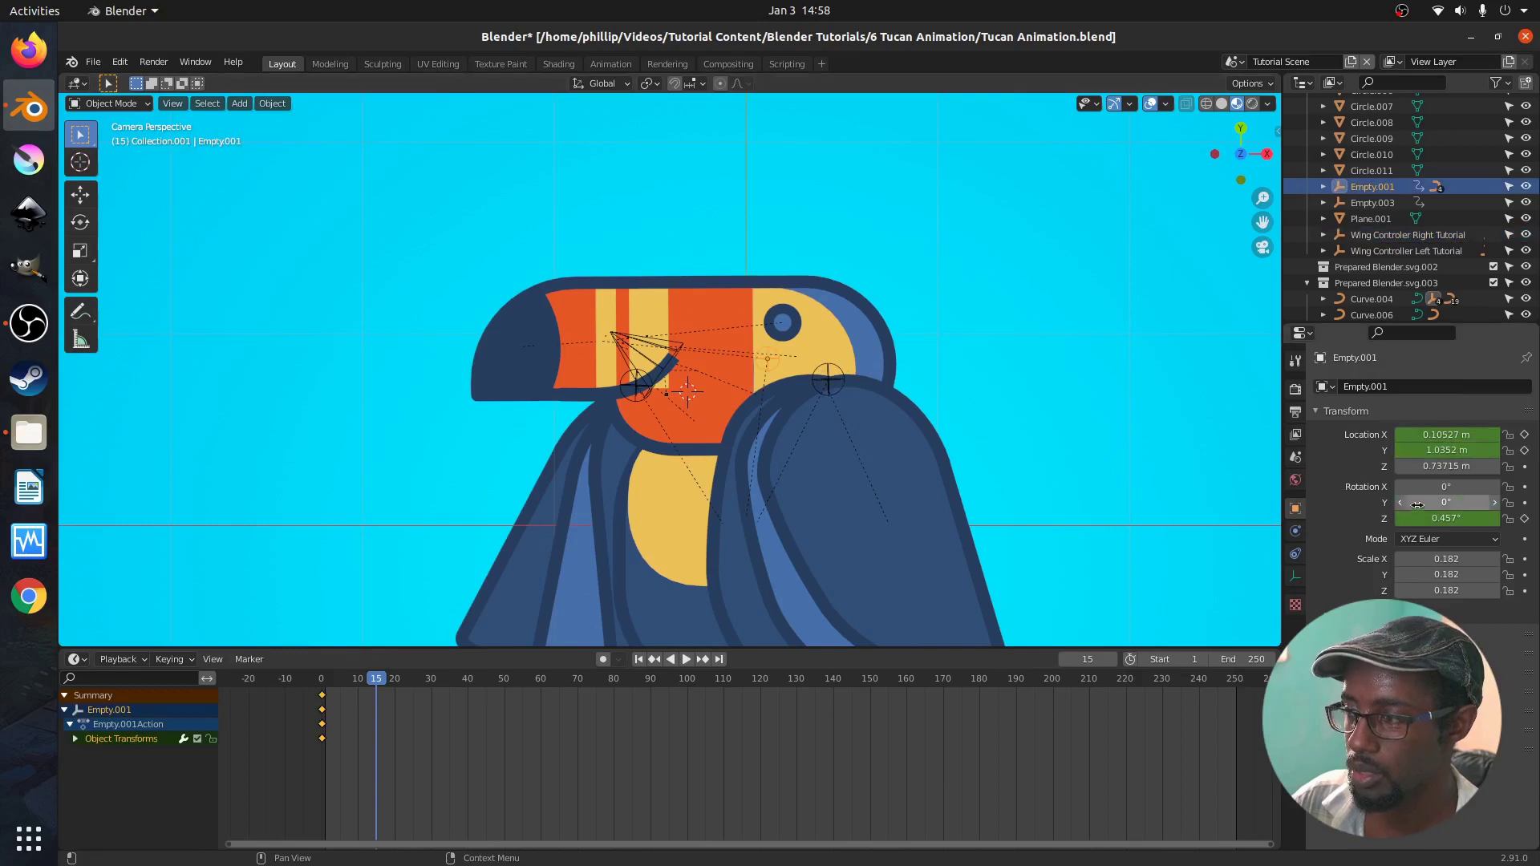
pyautogui.moveTo(1446, 518)
pyautogui.mouseDown()
pyautogui.moveTo(1335, 519)
pyautogui.moveTo(1428, 531)
pyautogui.mouseUp()
pyautogui.rightClick(1428, 530)
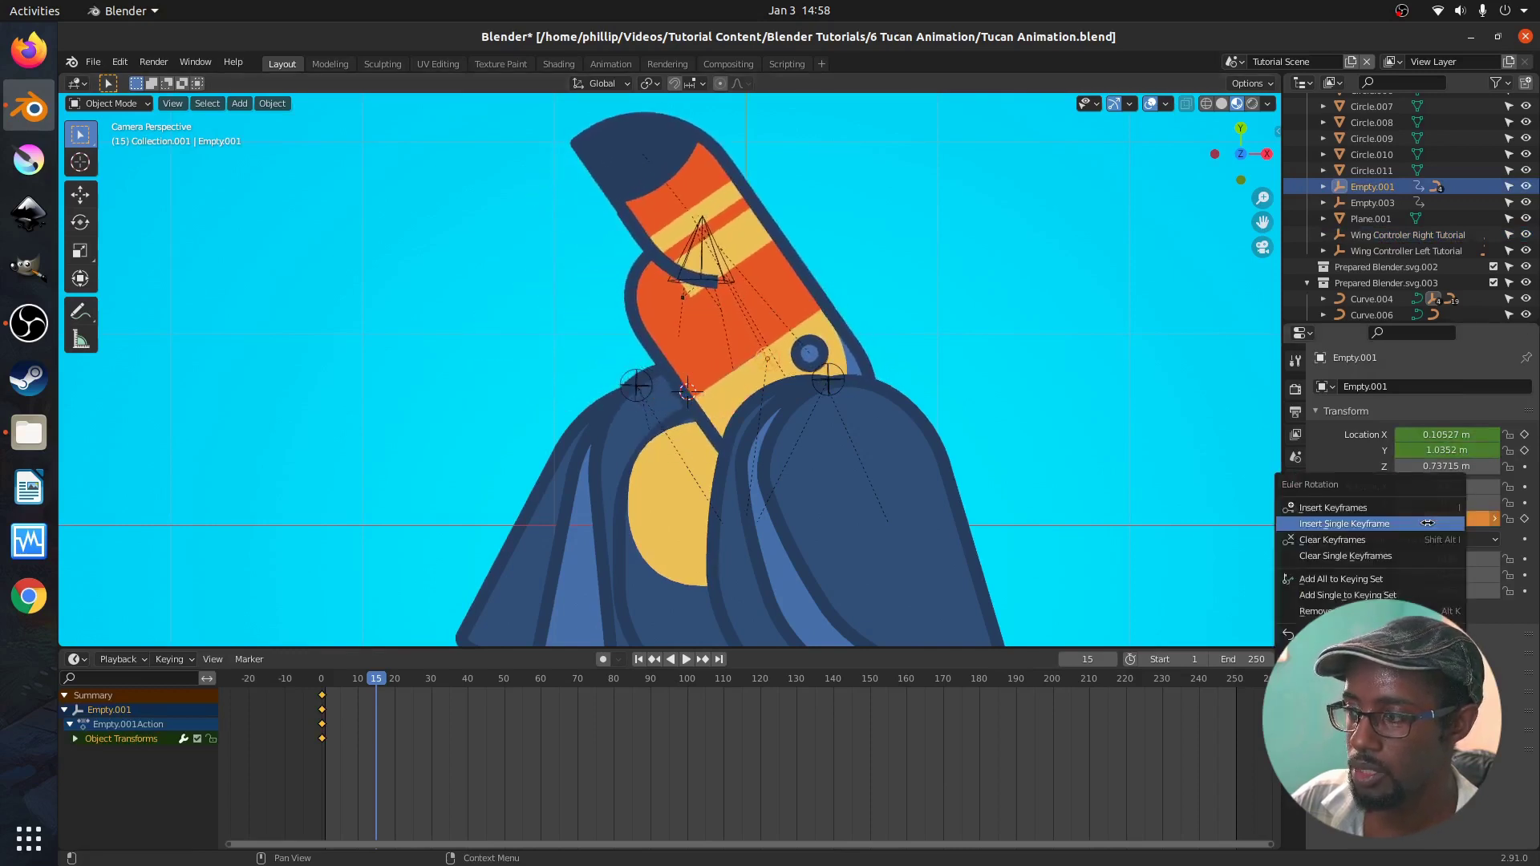
pyautogui.click(1427, 525)
# Move Empty.001 to about X 0.055 m and Y 1.115 m at frame 15 and keyframe both location values.
pyautogui.moveTo(1428, 451); pyautogui.dragTo(1368, 435)
pyautogui.rightClick(1437, 438)
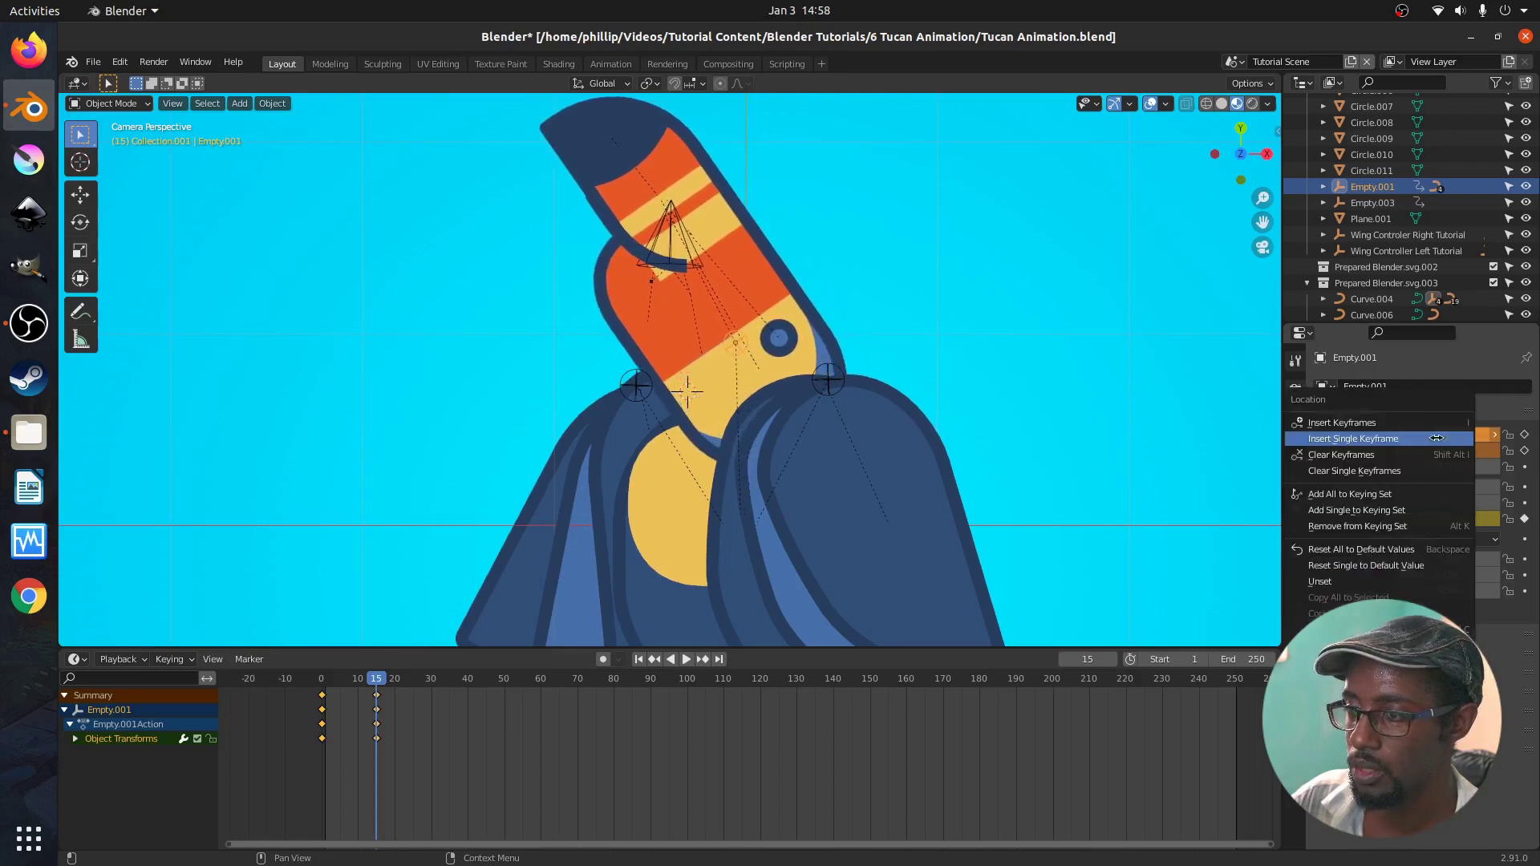
pyautogui.click(1437, 440)
pyautogui.rightClick(1437, 451)
pyautogui.click(1437, 453)
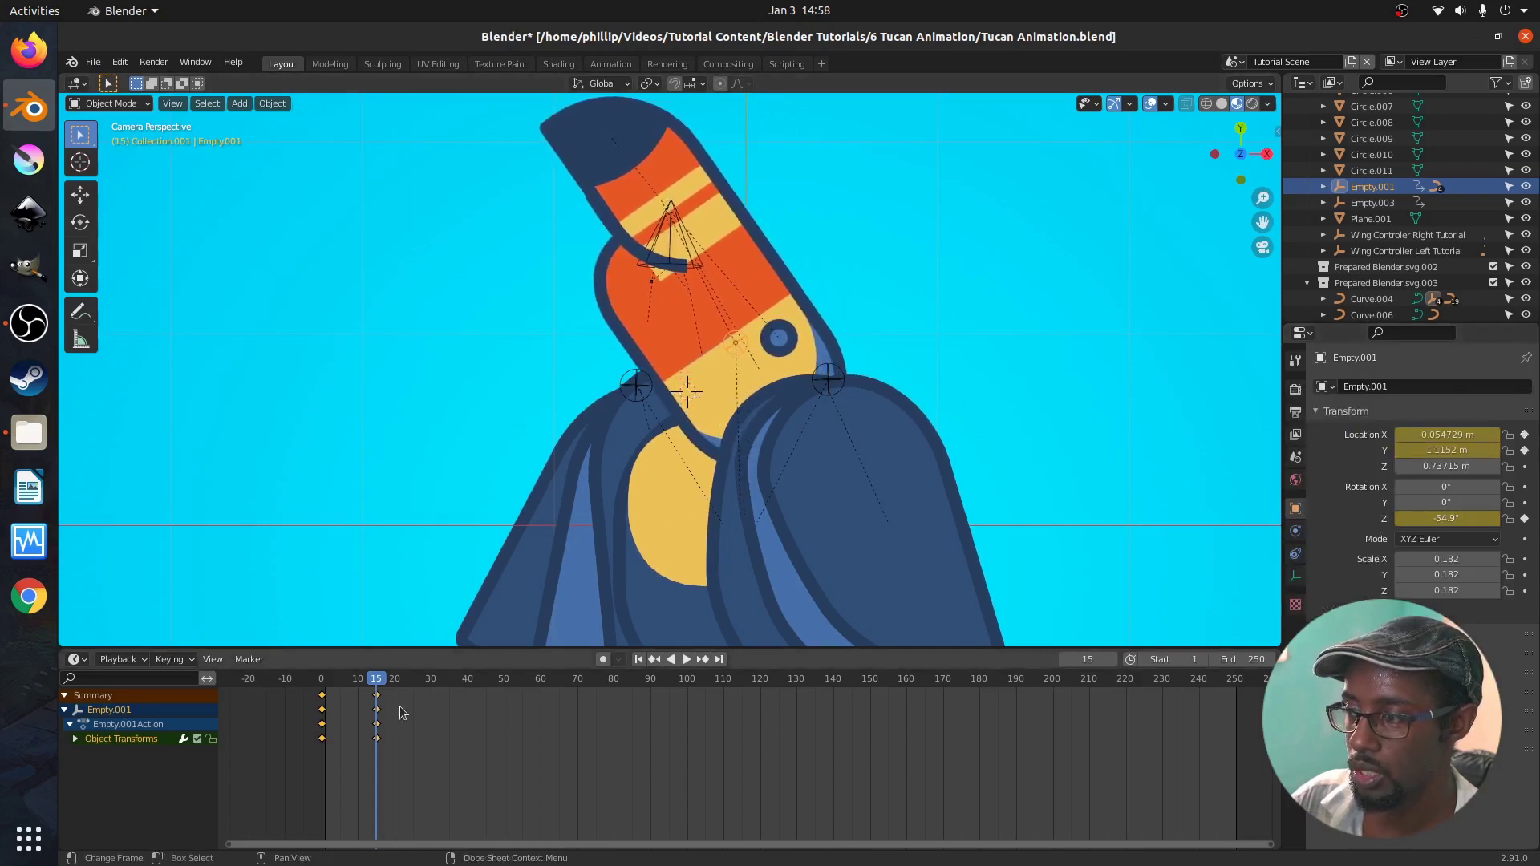
# Play the head-raising animation from frame 0 and check it on the whole toucan.
pyautogui.click(374, 682)
pyautogui.press('space')
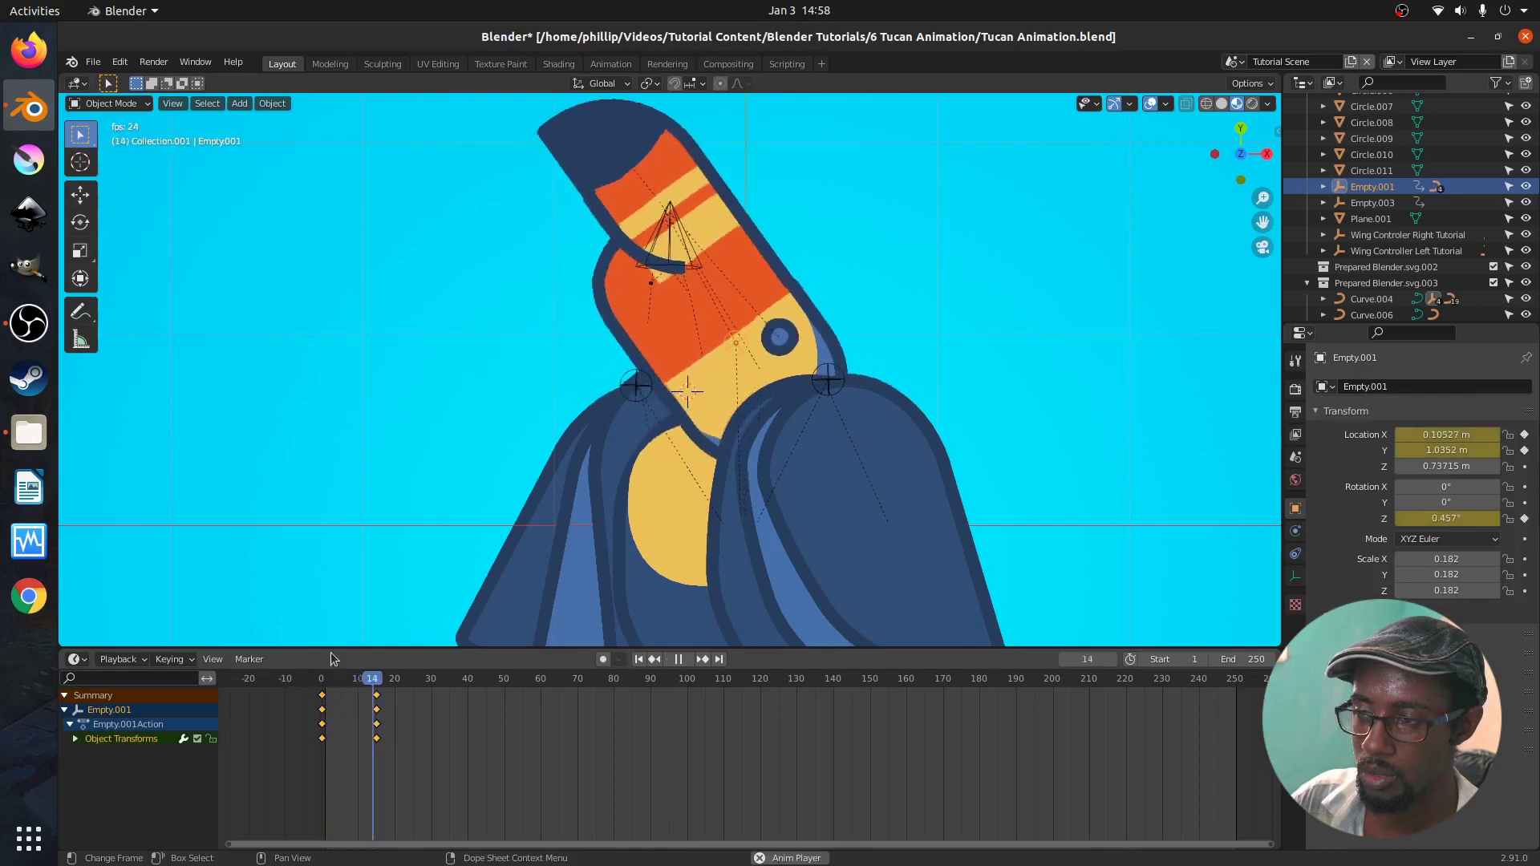
pyautogui.press('space')
pyautogui.hotkey('shift', 'Left')
pyautogui.scroll(-5, 670, 377)
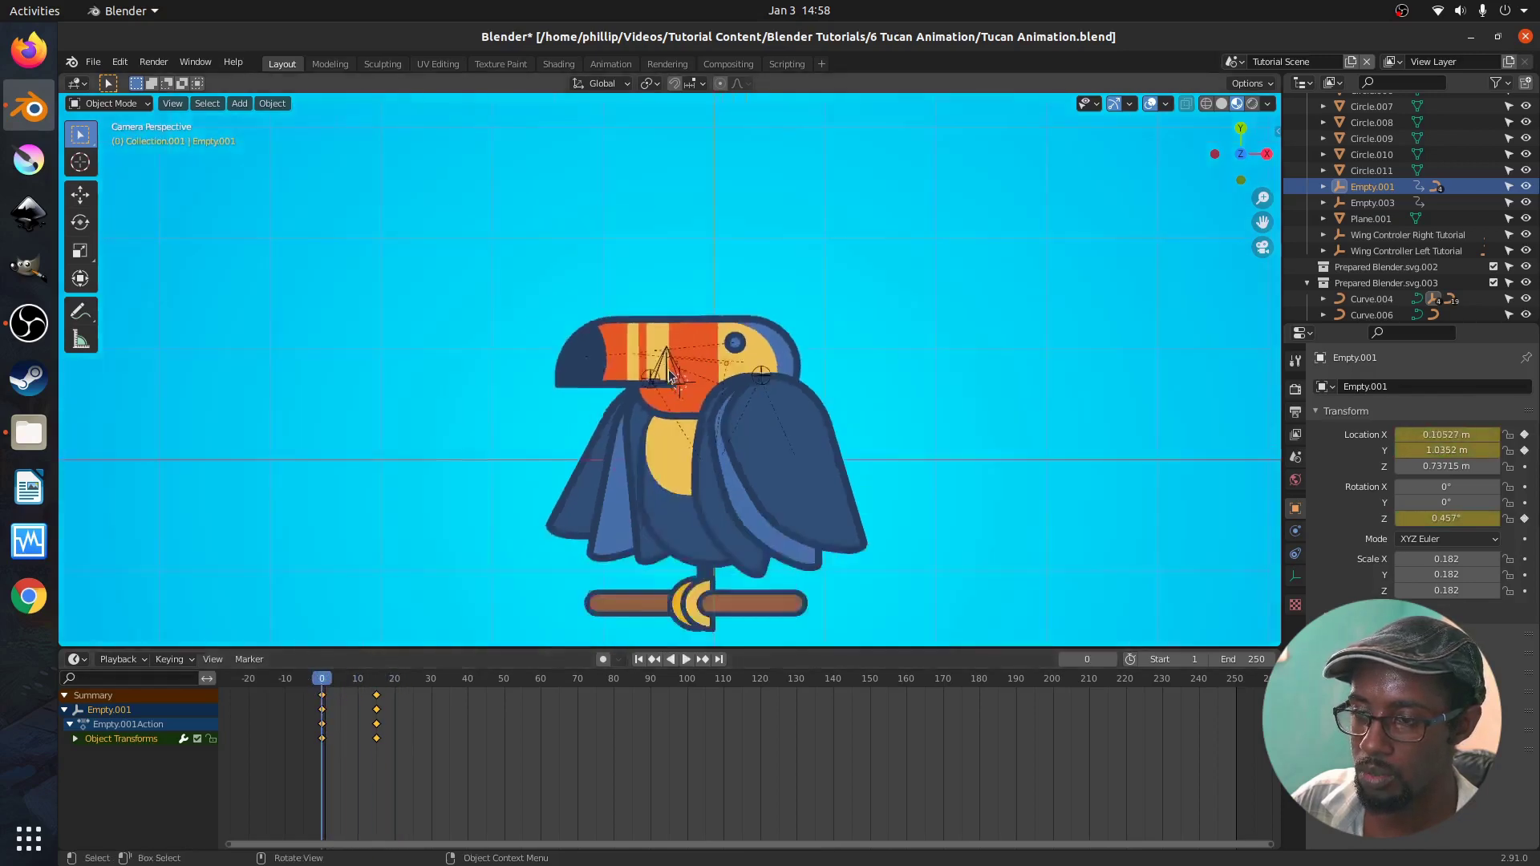
pyautogui.press('space')
pyautogui.press('space')
pyautogui.scroll(2, 758, 426)
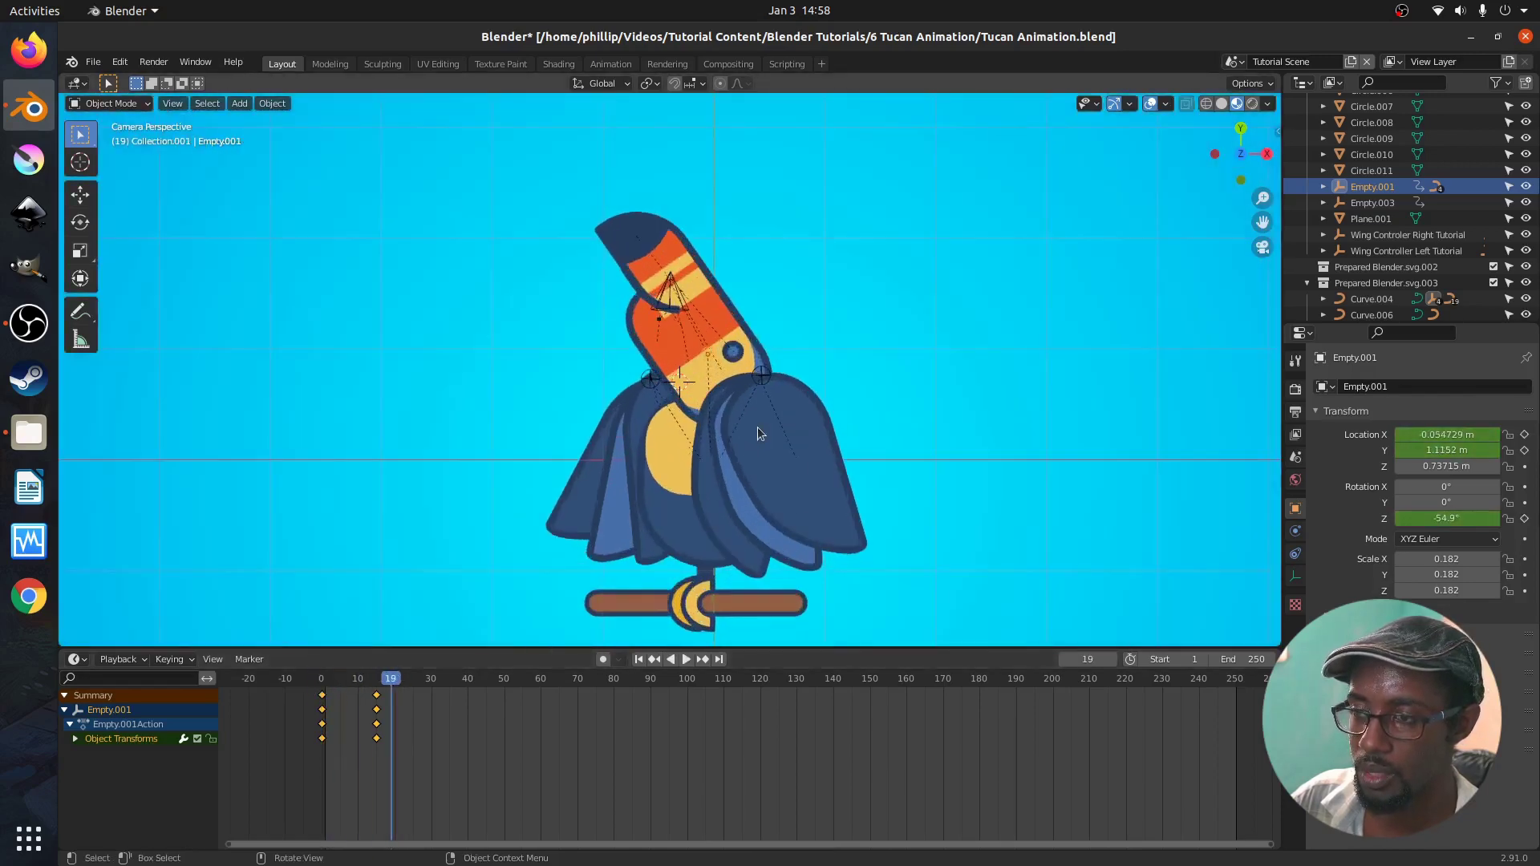
# Keyframe the Z rotation of Wing Controler Right Tutorial at frame 0.
pyautogui.click(762, 377)
pyautogui.moveTo(393, 682); pyautogui.dragTo(320, 688)
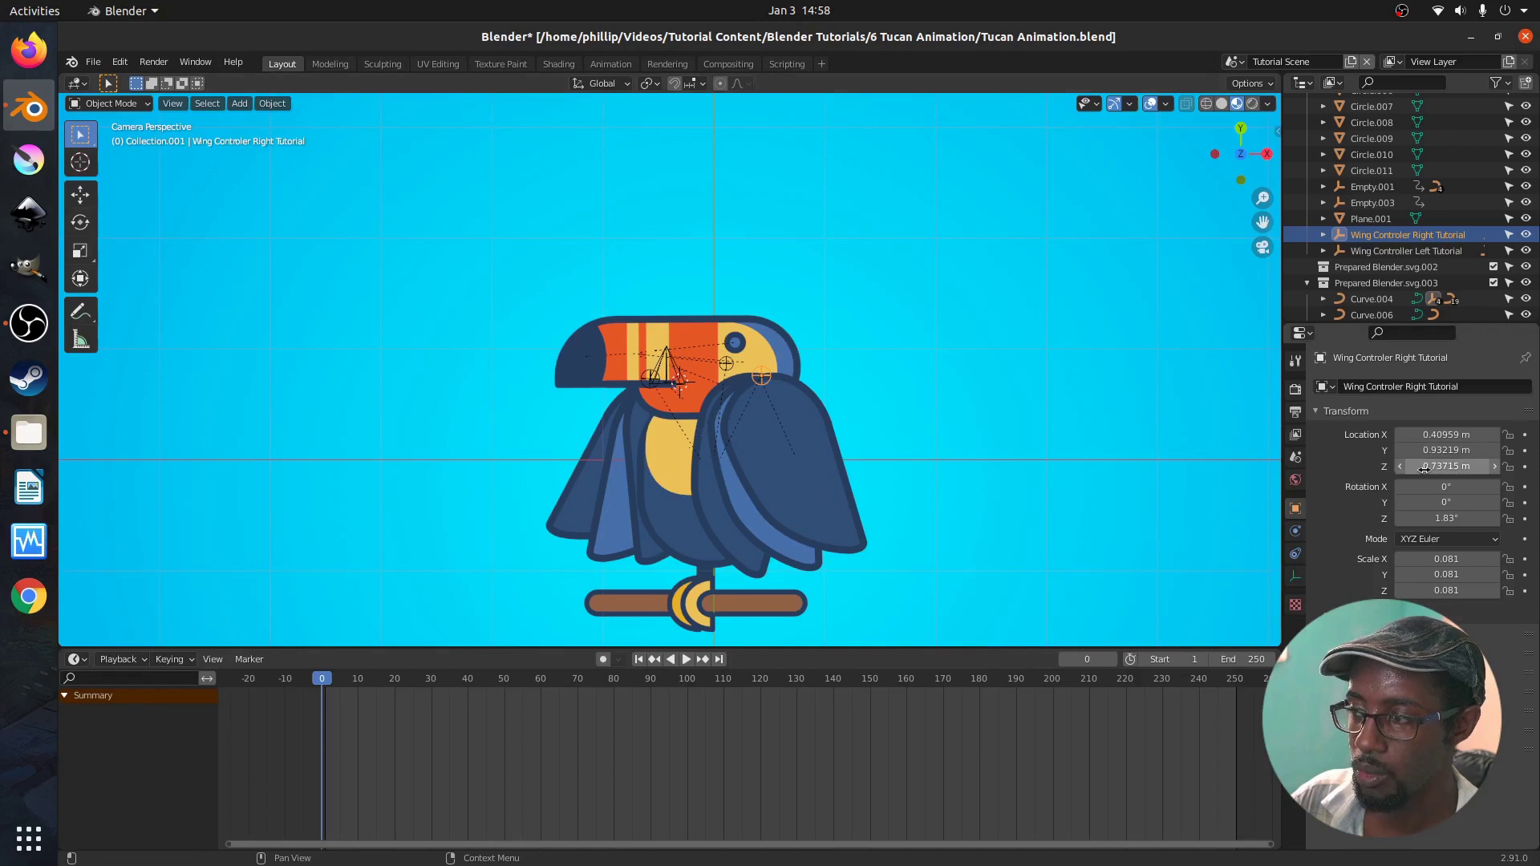
pyautogui.rightClick(1448, 519)
pyautogui.click(1433, 521)
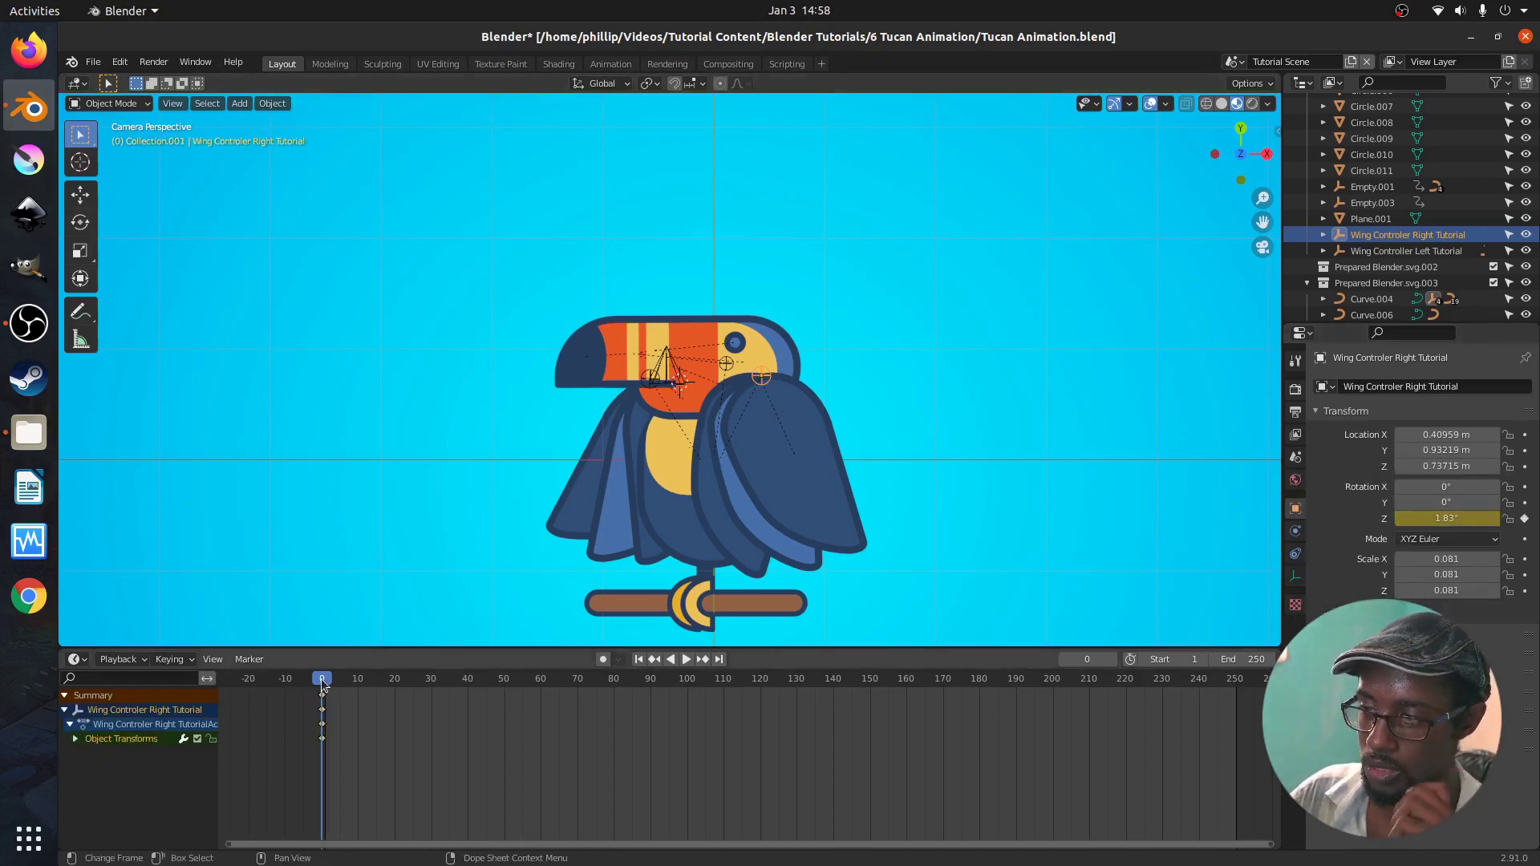
# Raise the right wing at frame 18 by rotating its controller to about 18.9° around Z, and keyframe that rotation.
pyautogui.moveTo(324, 683); pyautogui.dragTo(387, 696)
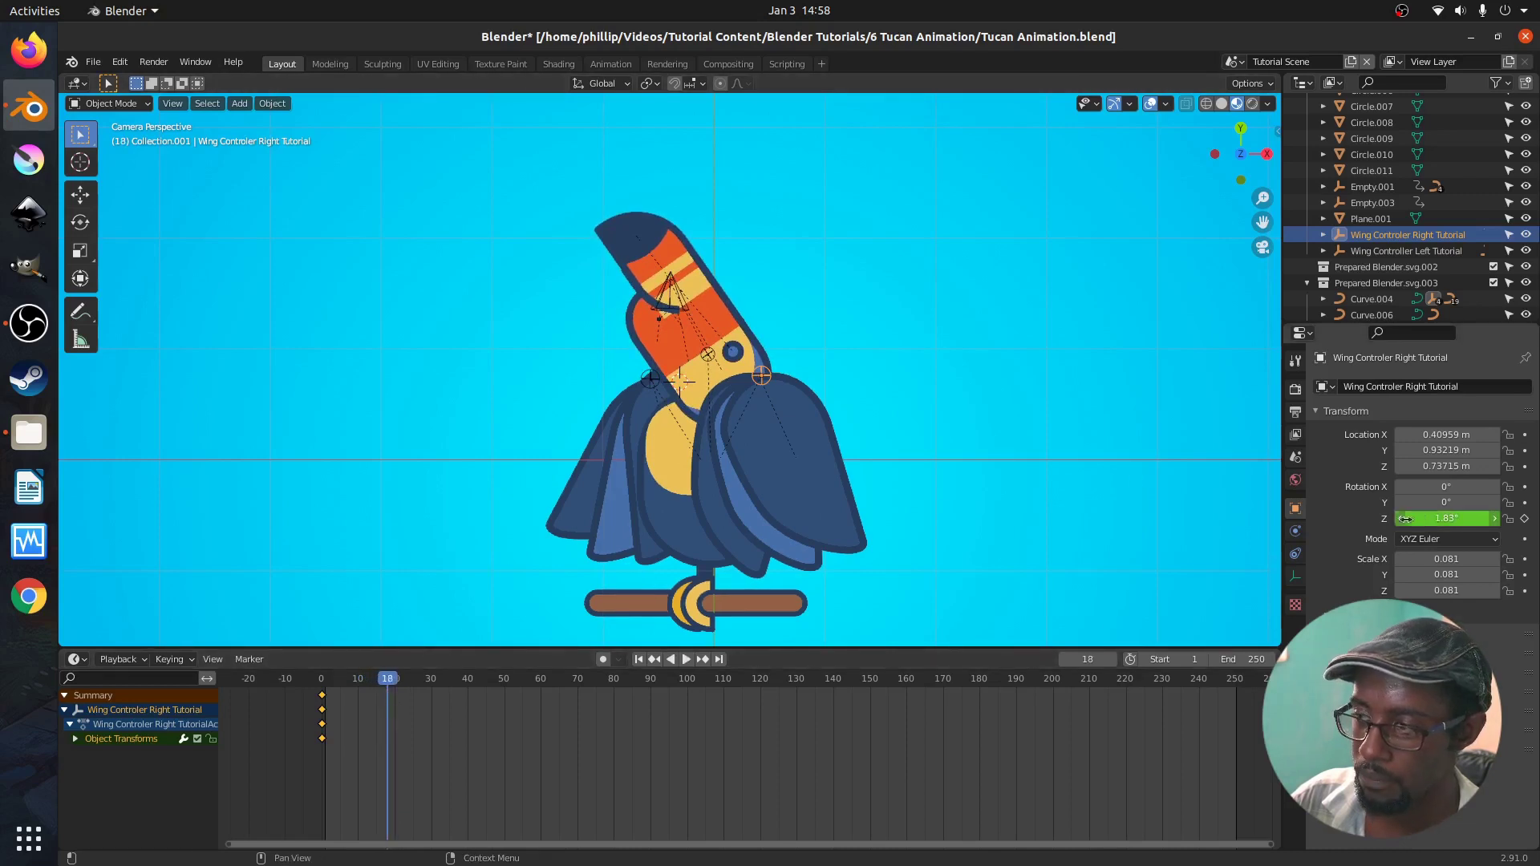
pyautogui.moveTo(1424, 519); pyautogui.dragTo(1483, 520)
pyautogui.rightClick(1435, 517)
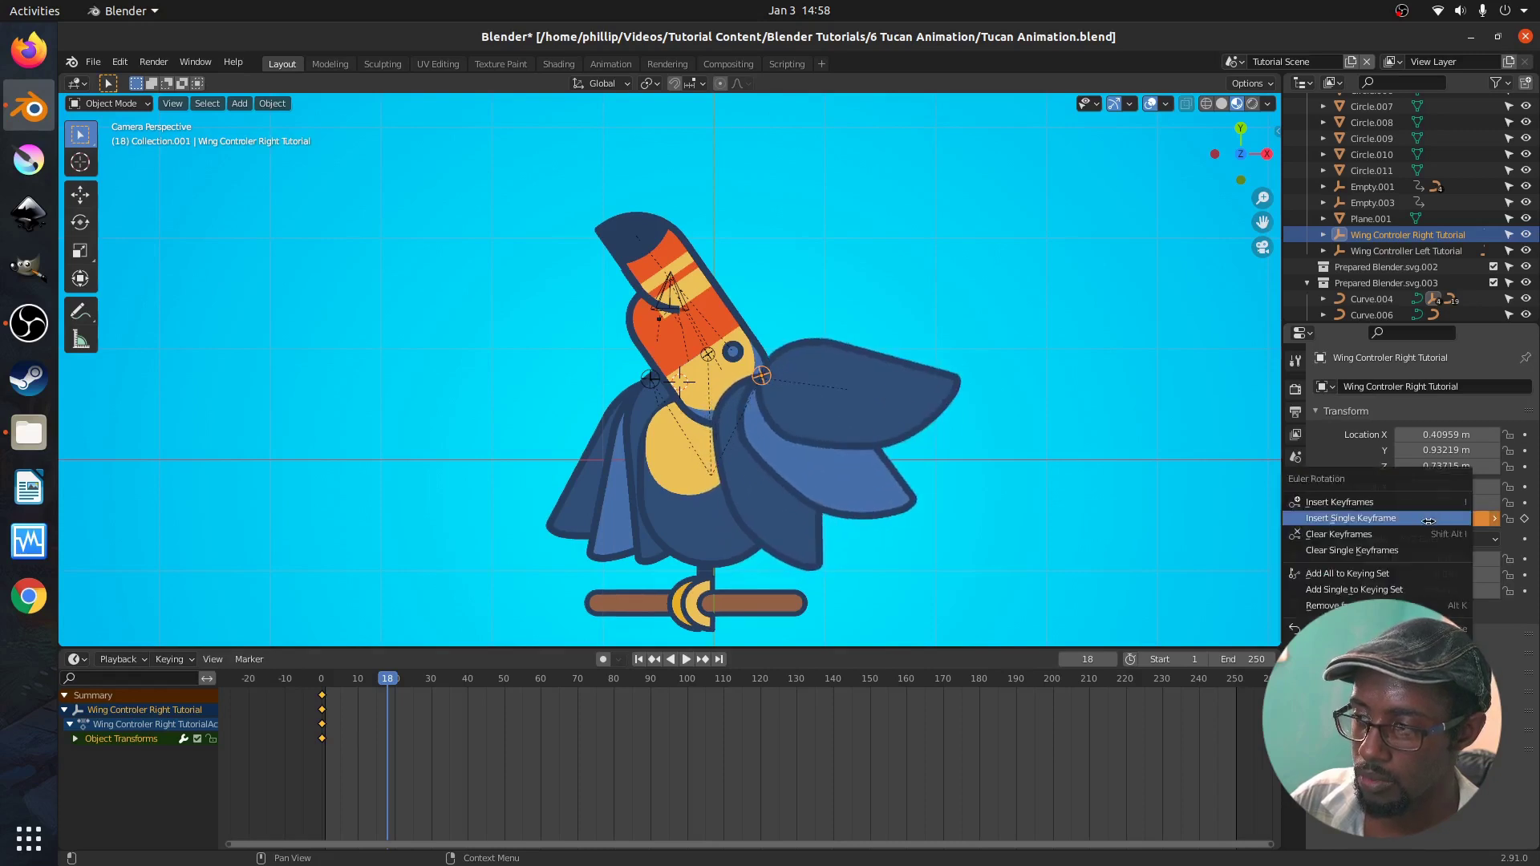
pyautogui.click(1363, 518)
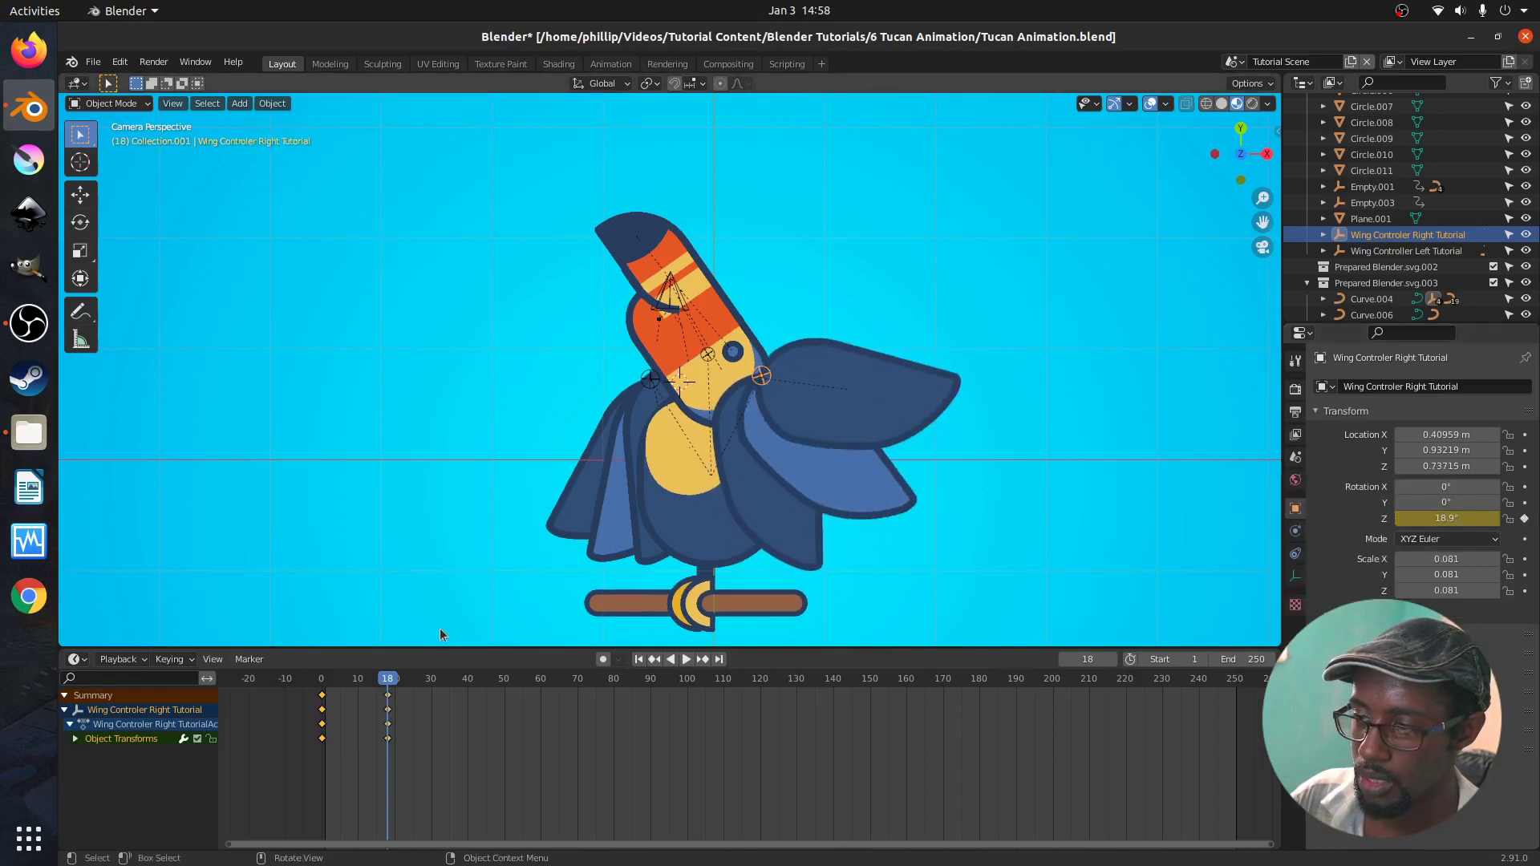
# Keyframe the Z rotation of Wing Controller Left Tutorial at frame 0.
pyautogui.click(648, 388)
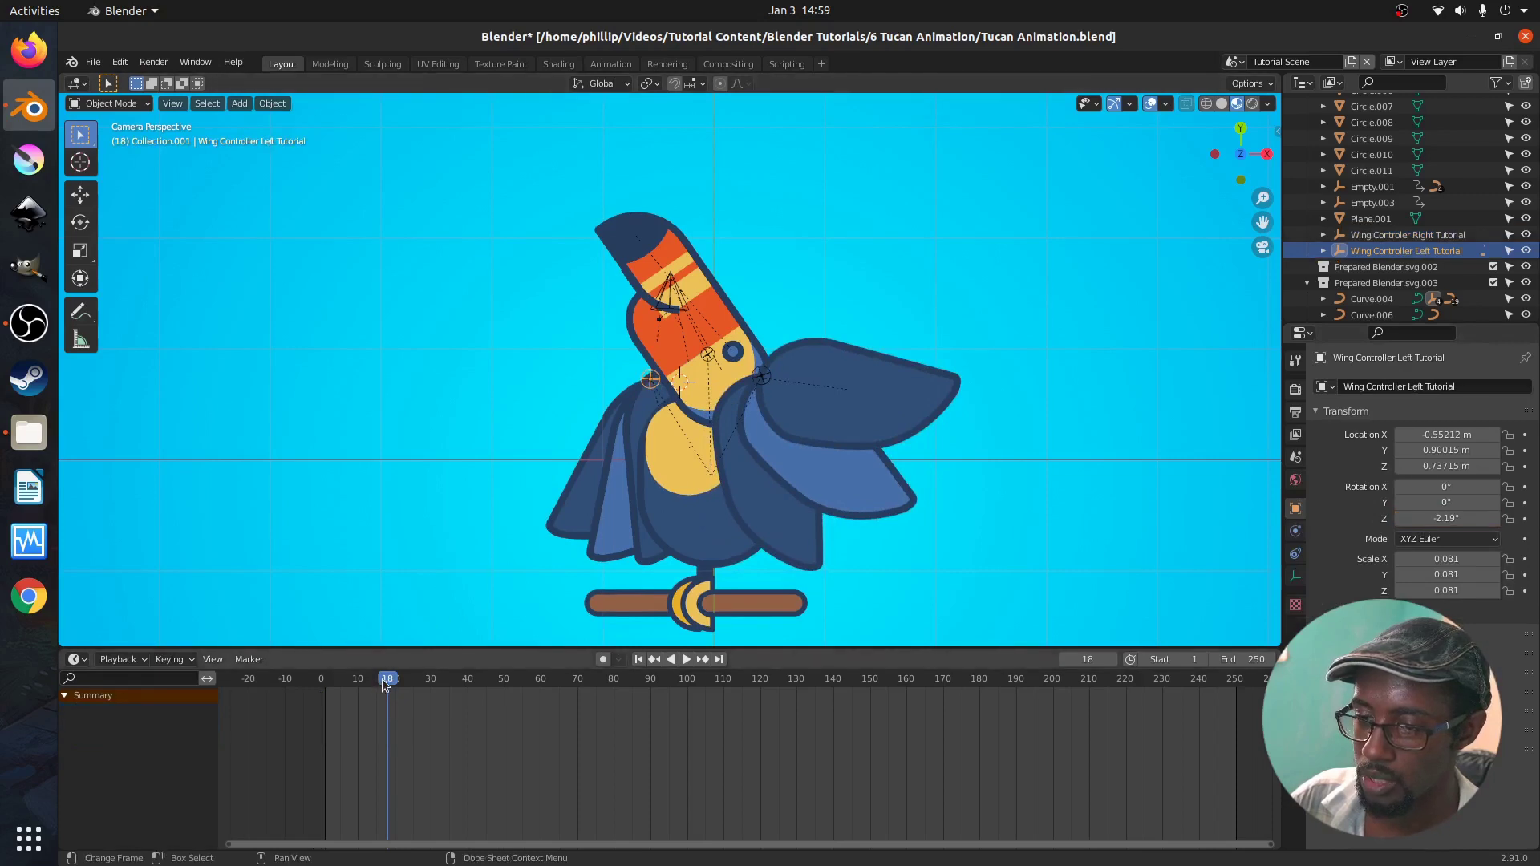
pyautogui.moveTo(385, 682); pyautogui.dragTo(319, 691)
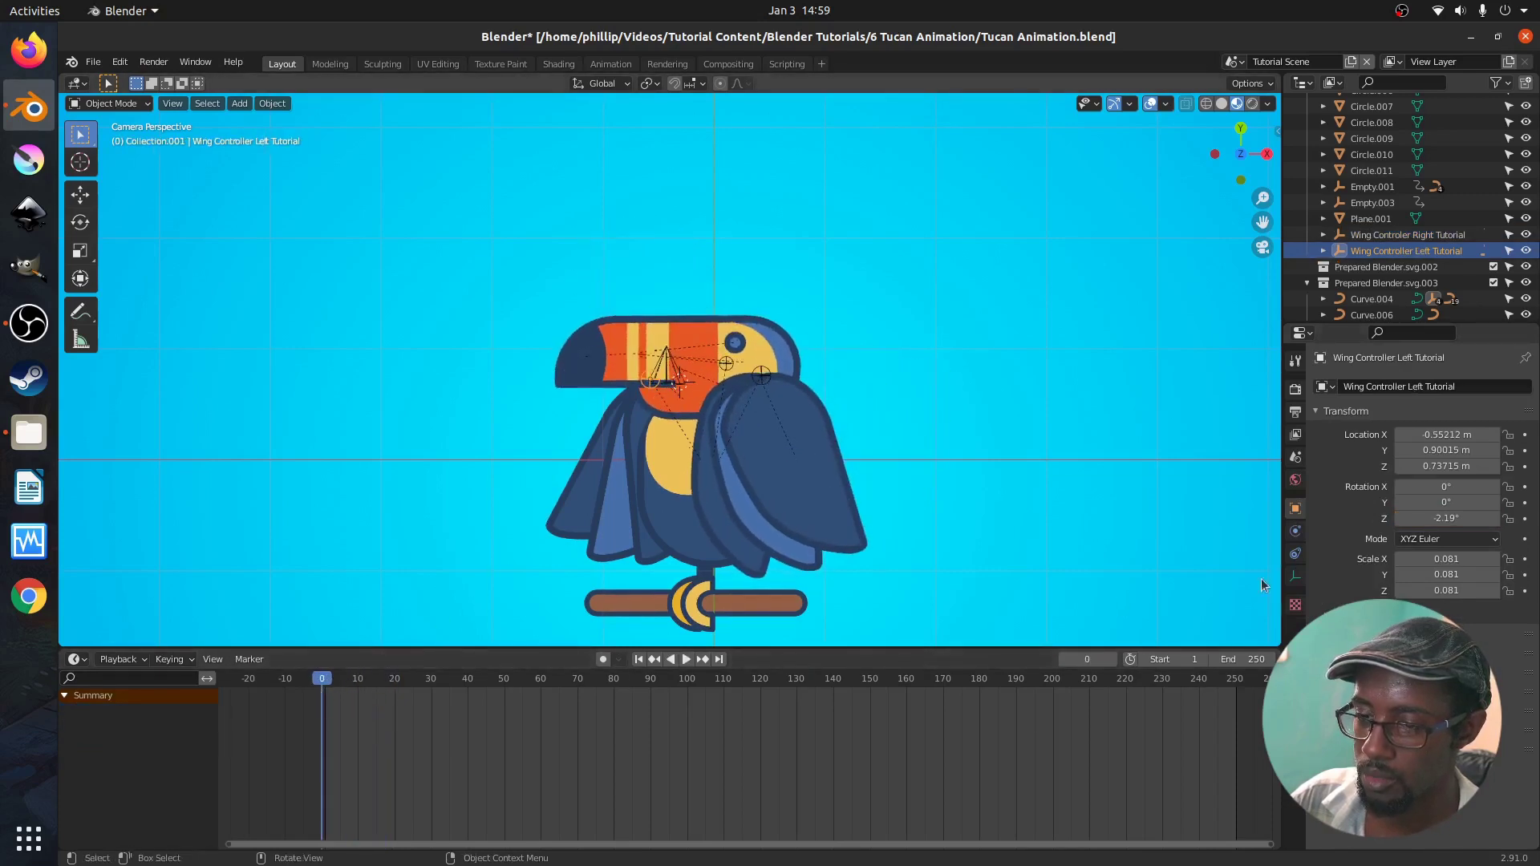
pyautogui.rightClick(1422, 515)
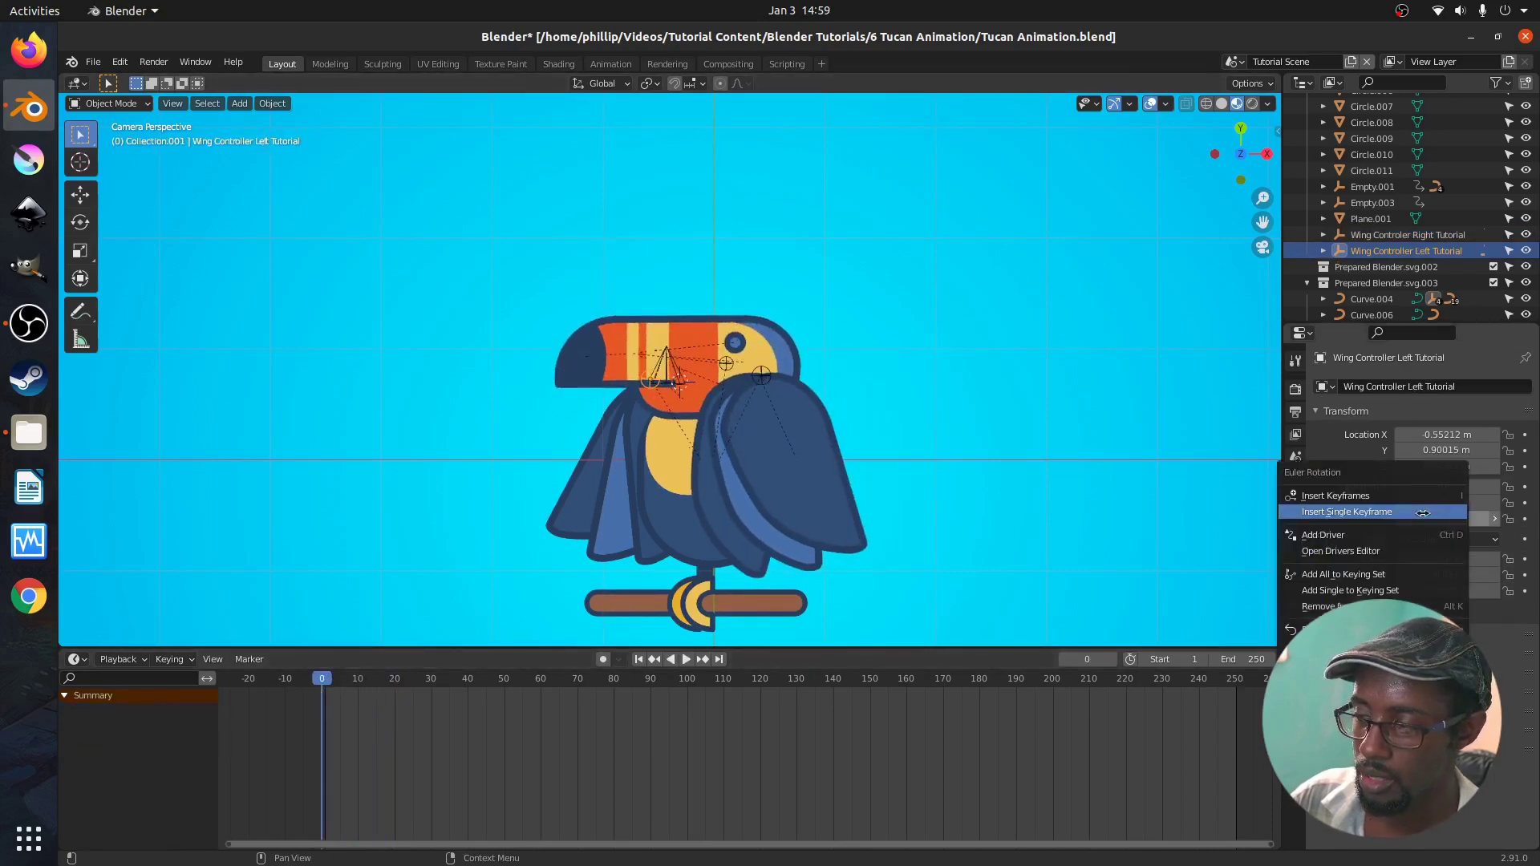
pyautogui.click(1422, 511)
# Set the left wing controller's Z rotation to -18.9° at frame 18 and keyframe it.
pyautogui.press('space')
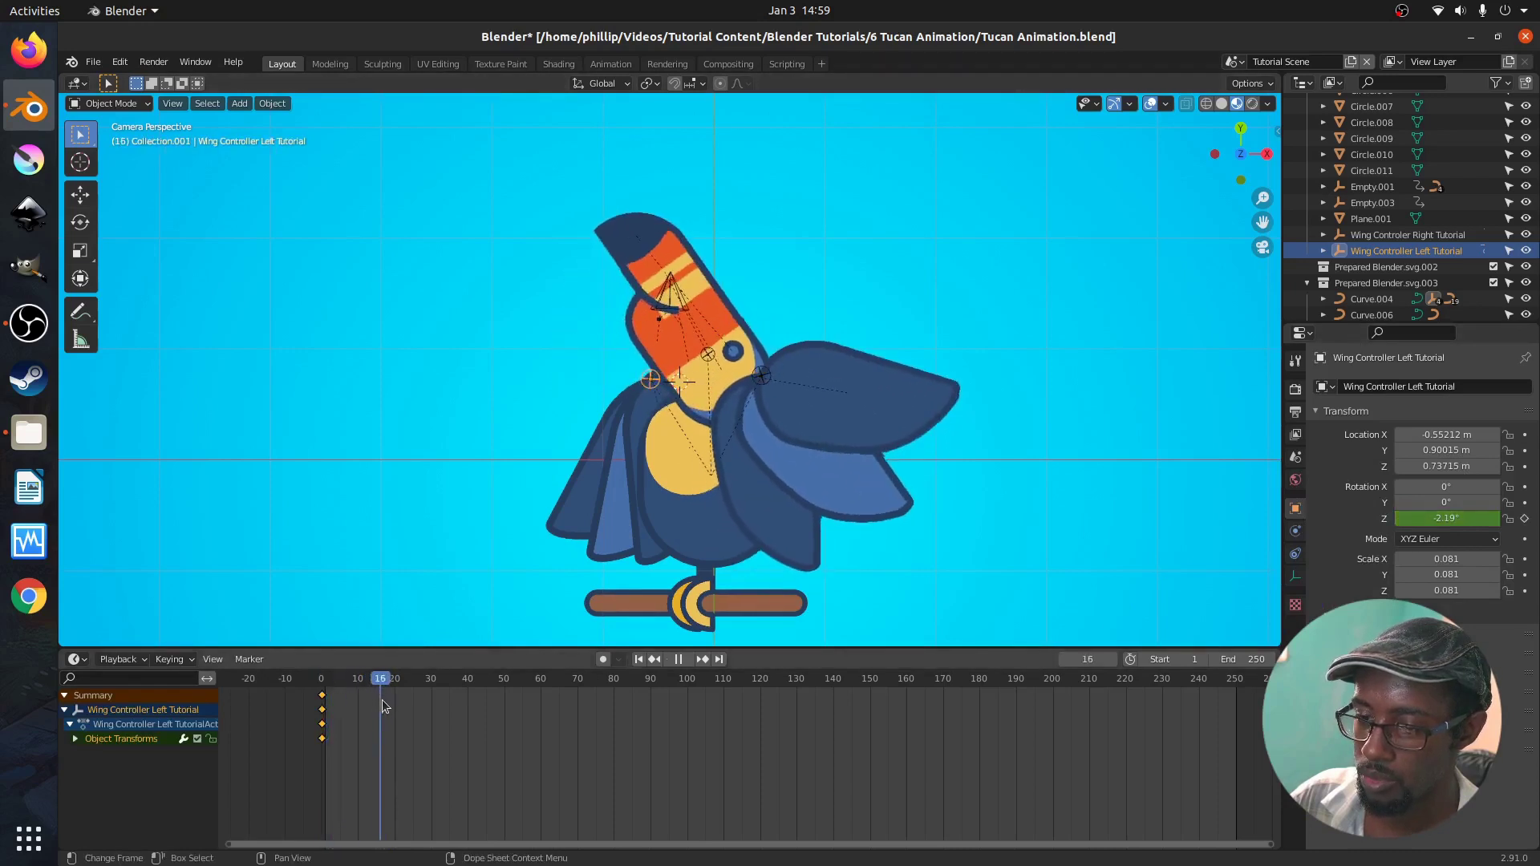
pyautogui.press('space')
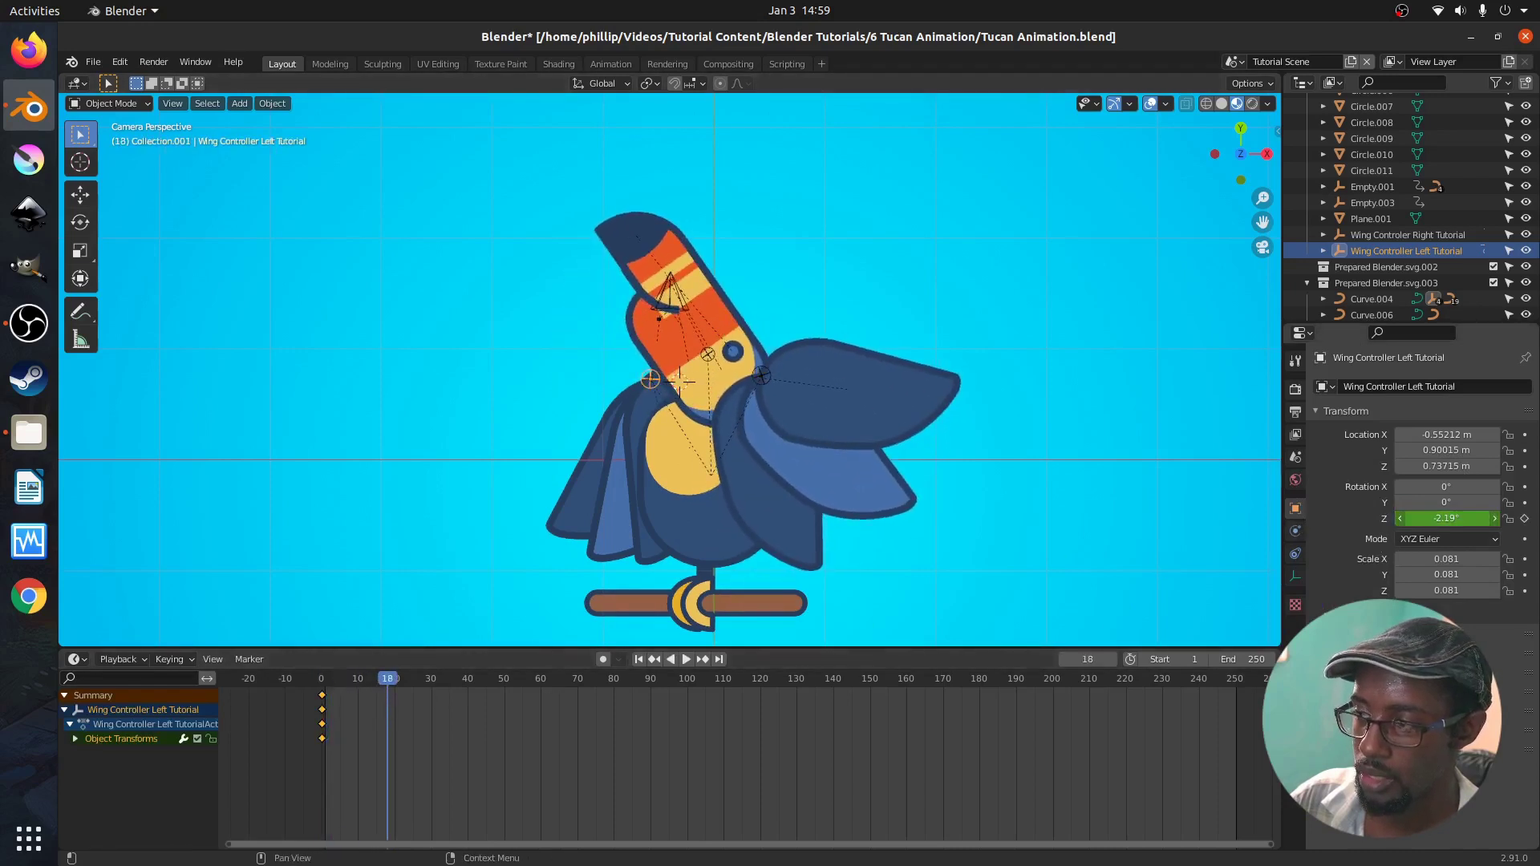
pyautogui.moveTo(1429, 519); pyautogui.dragTo(1452, 518)
pyautogui.click(1430, 518)
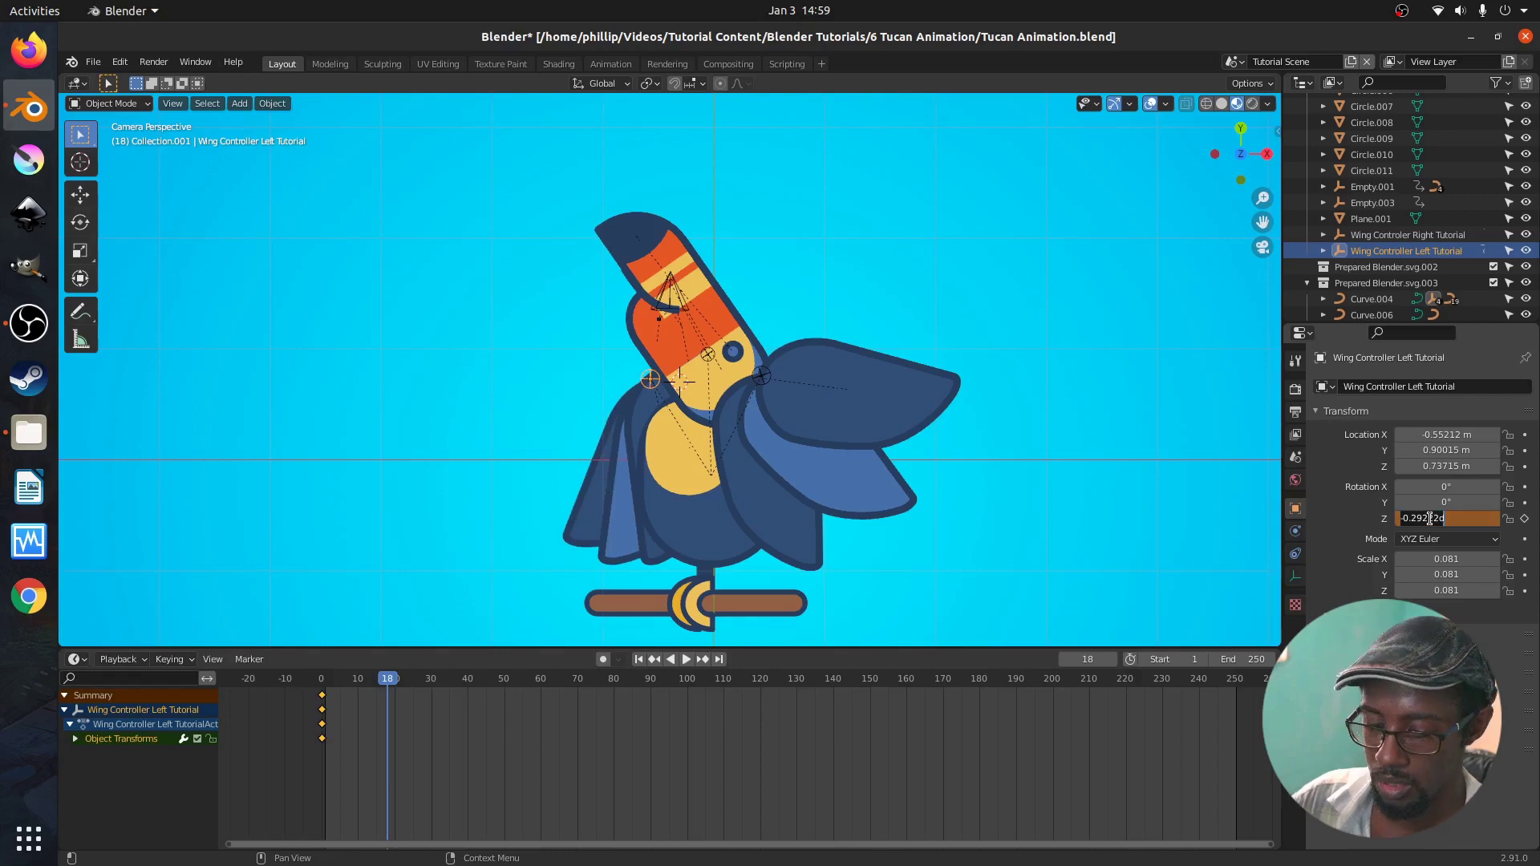
pyautogui.write('-18.9')
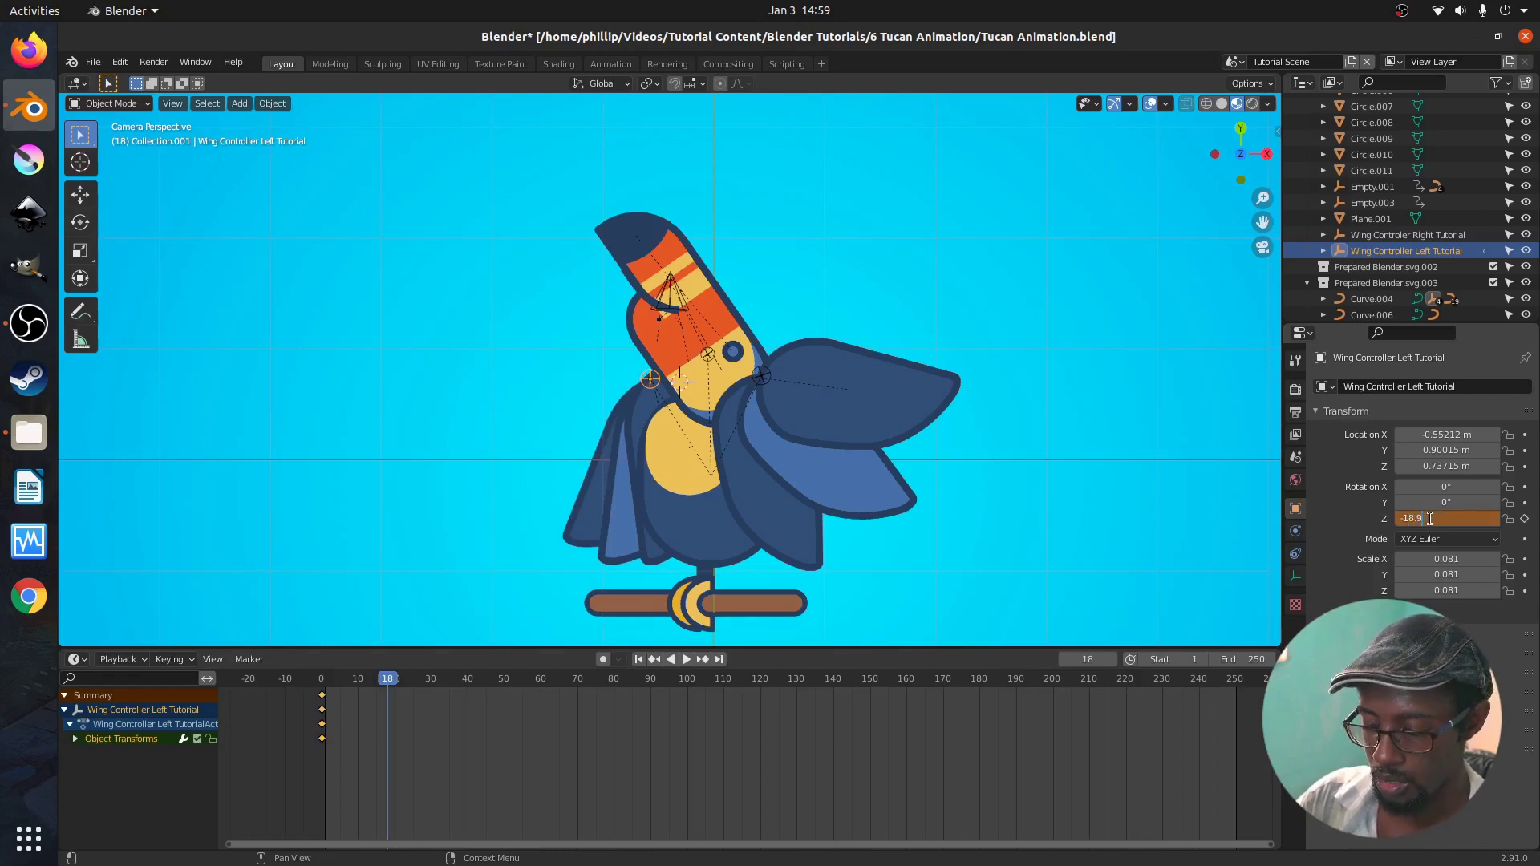
pyautogui.press('Return')
pyautogui.rightClick(1430, 519)
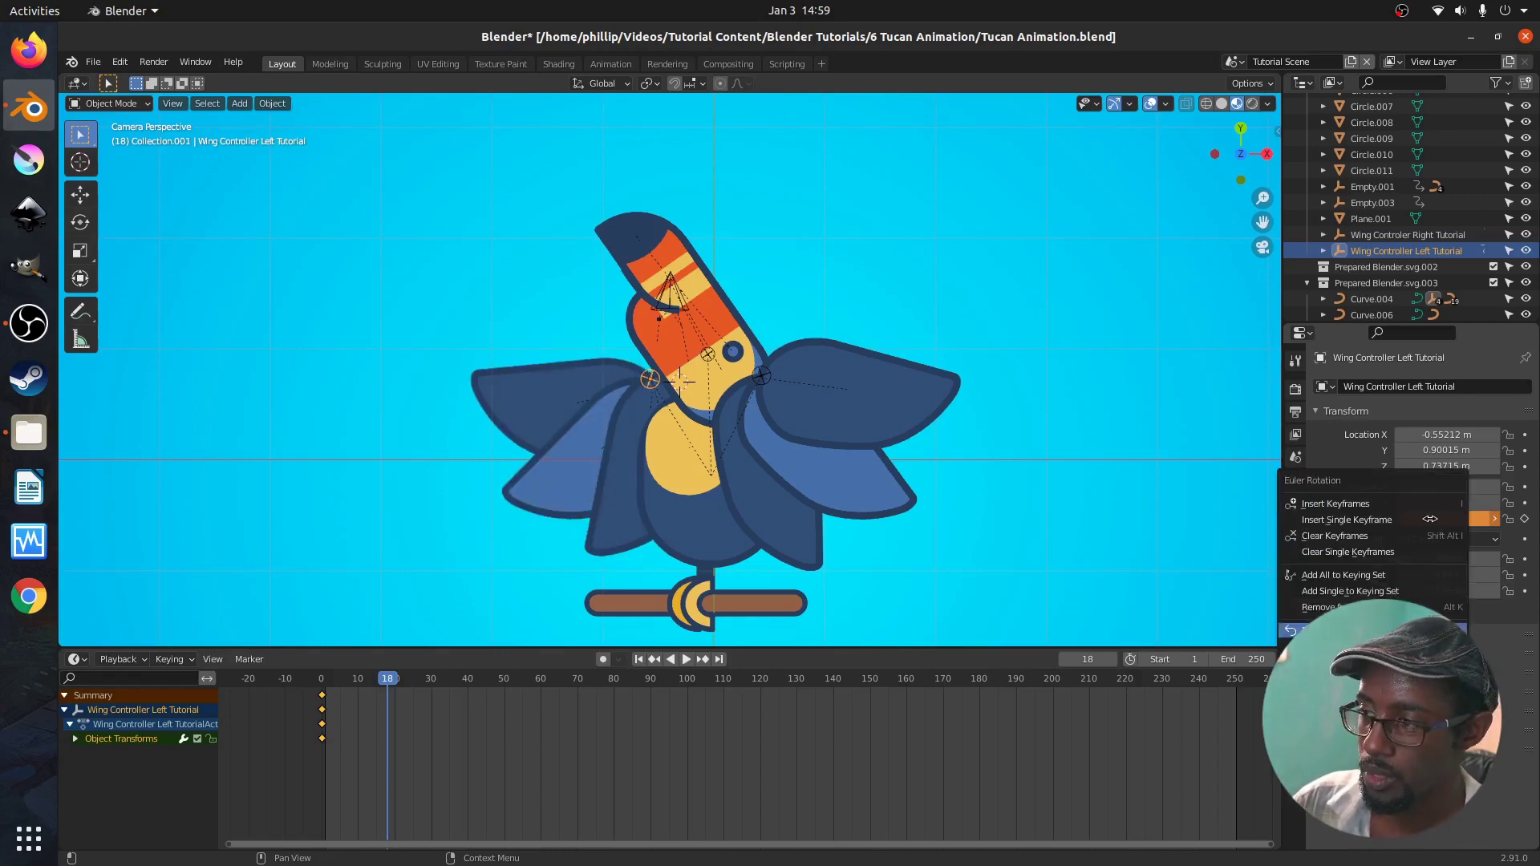
pyautogui.click(1381, 526)
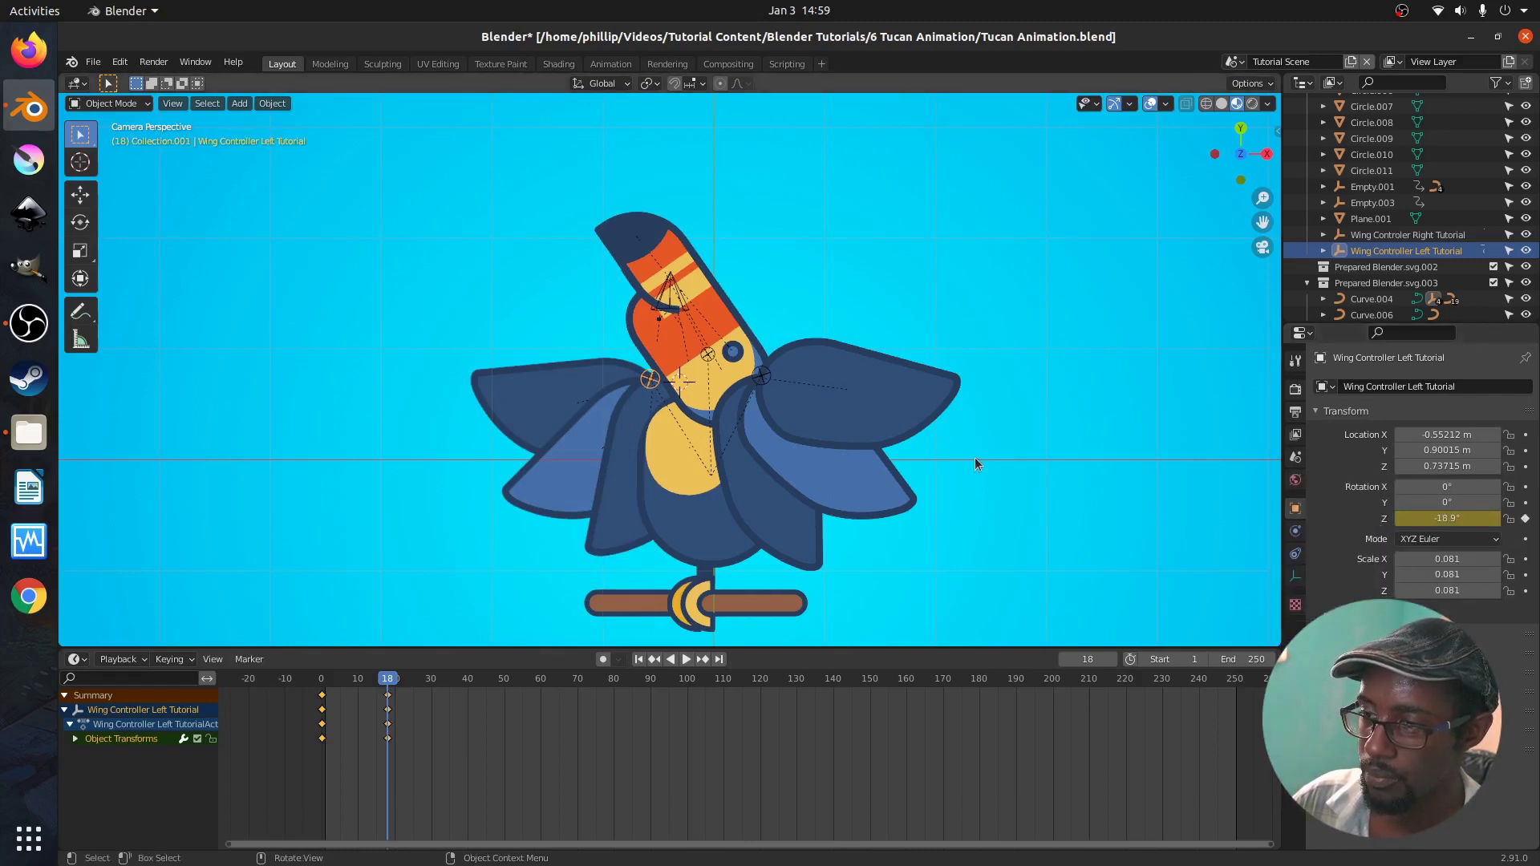
# Play and scrub the animation from frame 0 to check the head and both wings moving together.
pyautogui.click(801, 498)
pyautogui.moveTo(371, 680); pyautogui.dragTo(300, 686)
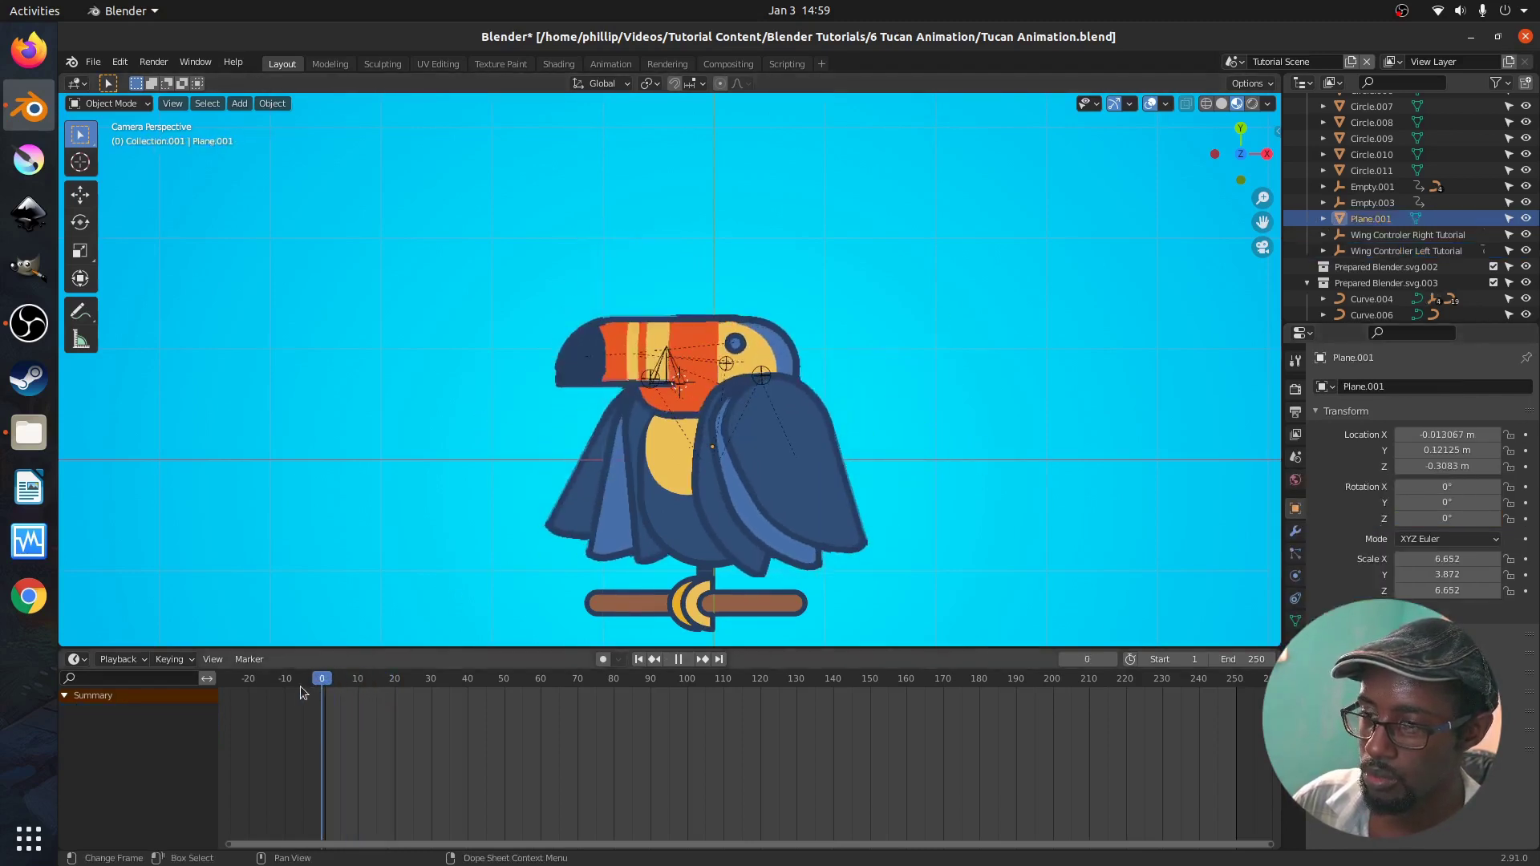
pyautogui.click(422, 681)
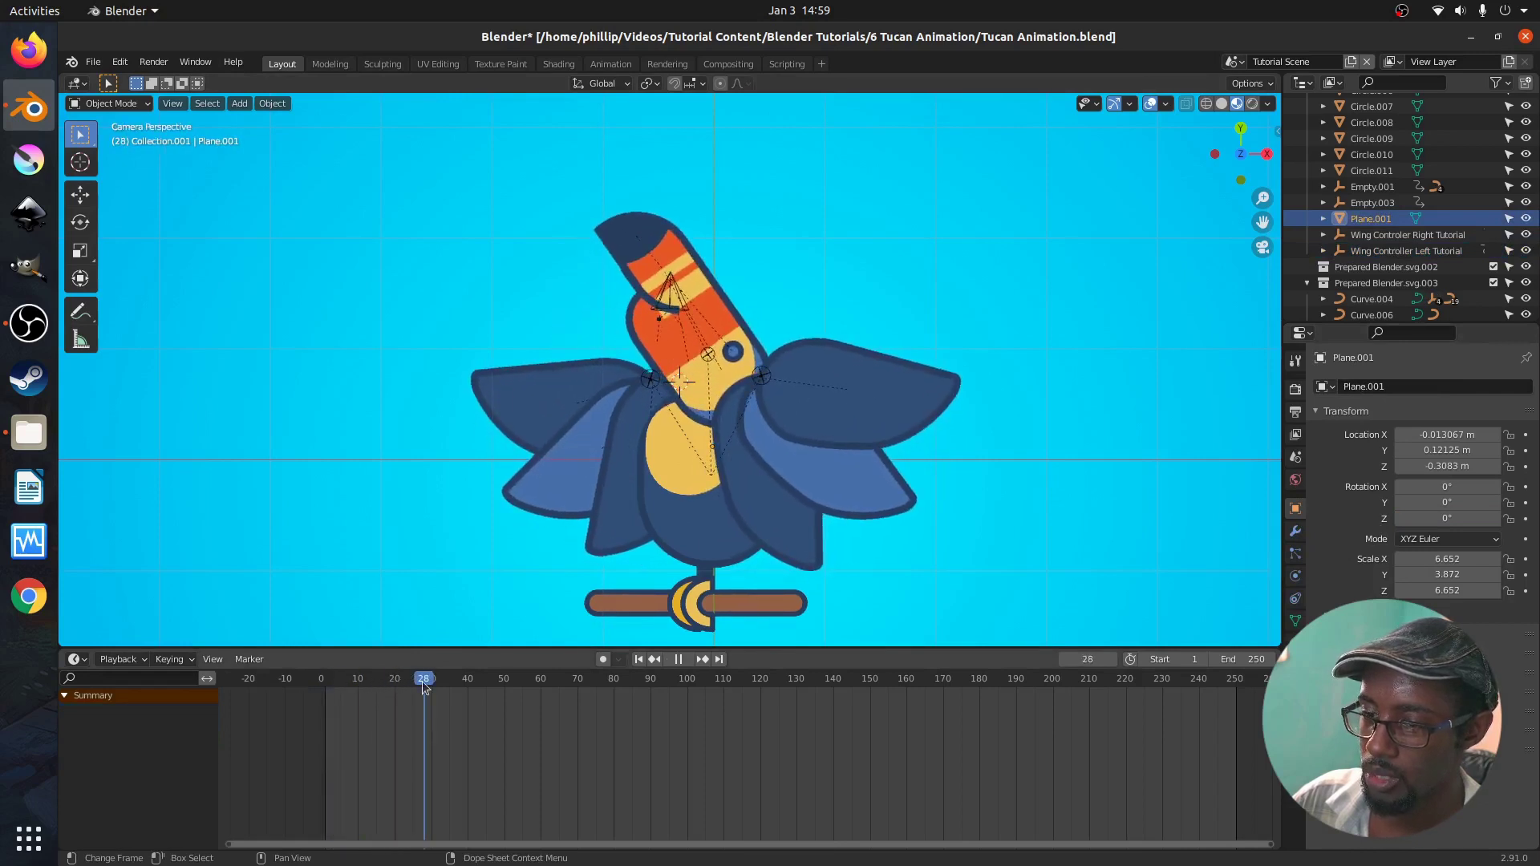
pyautogui.moveTo(422, 681); pyautogui.dragTo(306, 693)
pyautogui.press('space')
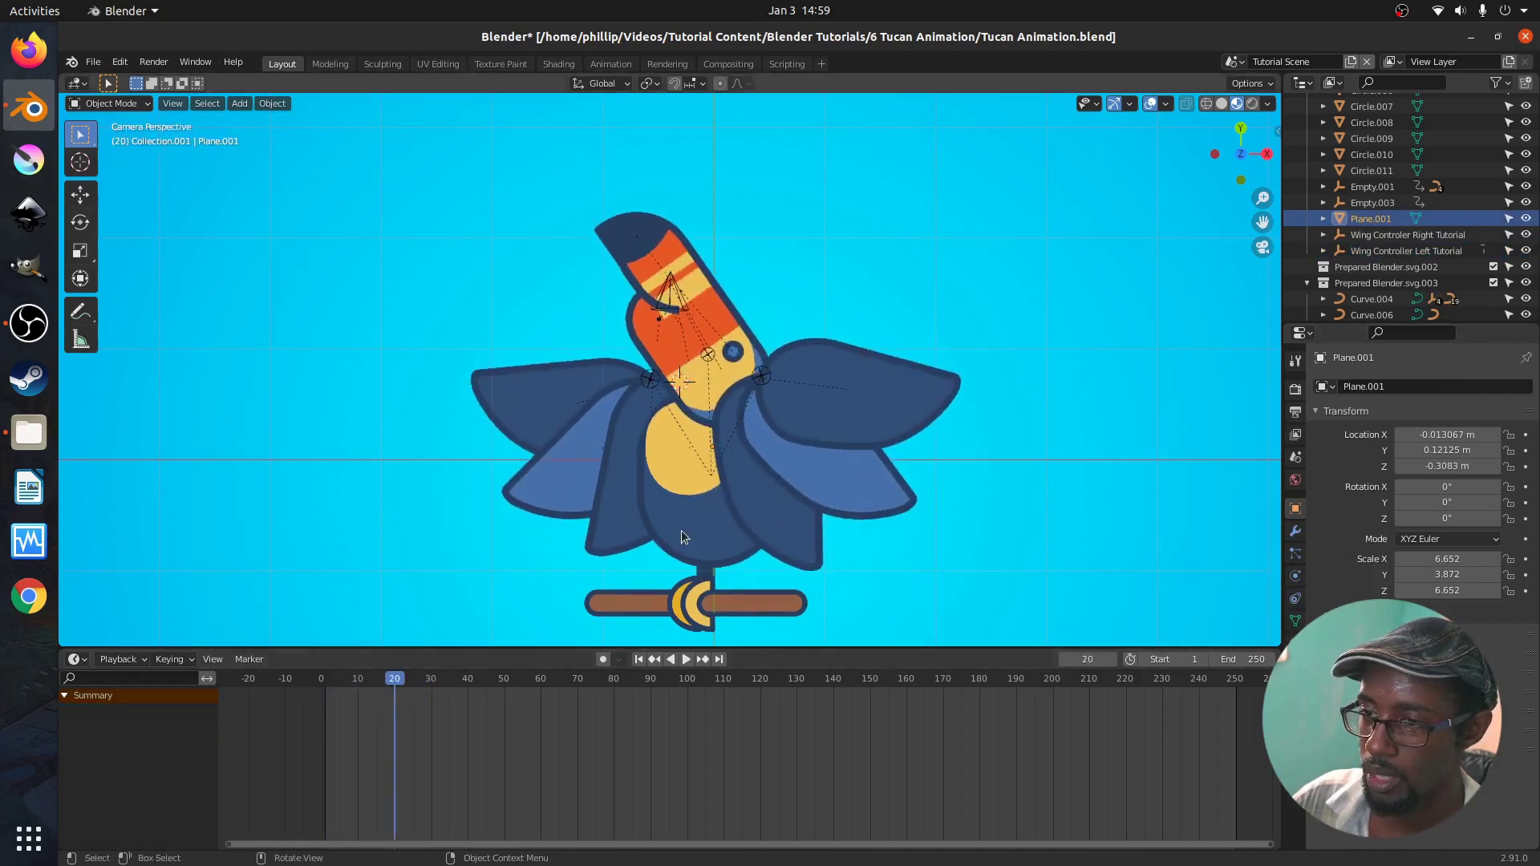
# Keyframe the Y location of the toucan's body, Curve.004, at frame 0.
pyautogui.click(683, 529)
pyautogui.moveTo(402, 682); pyautogui.dragTo(321, 687)
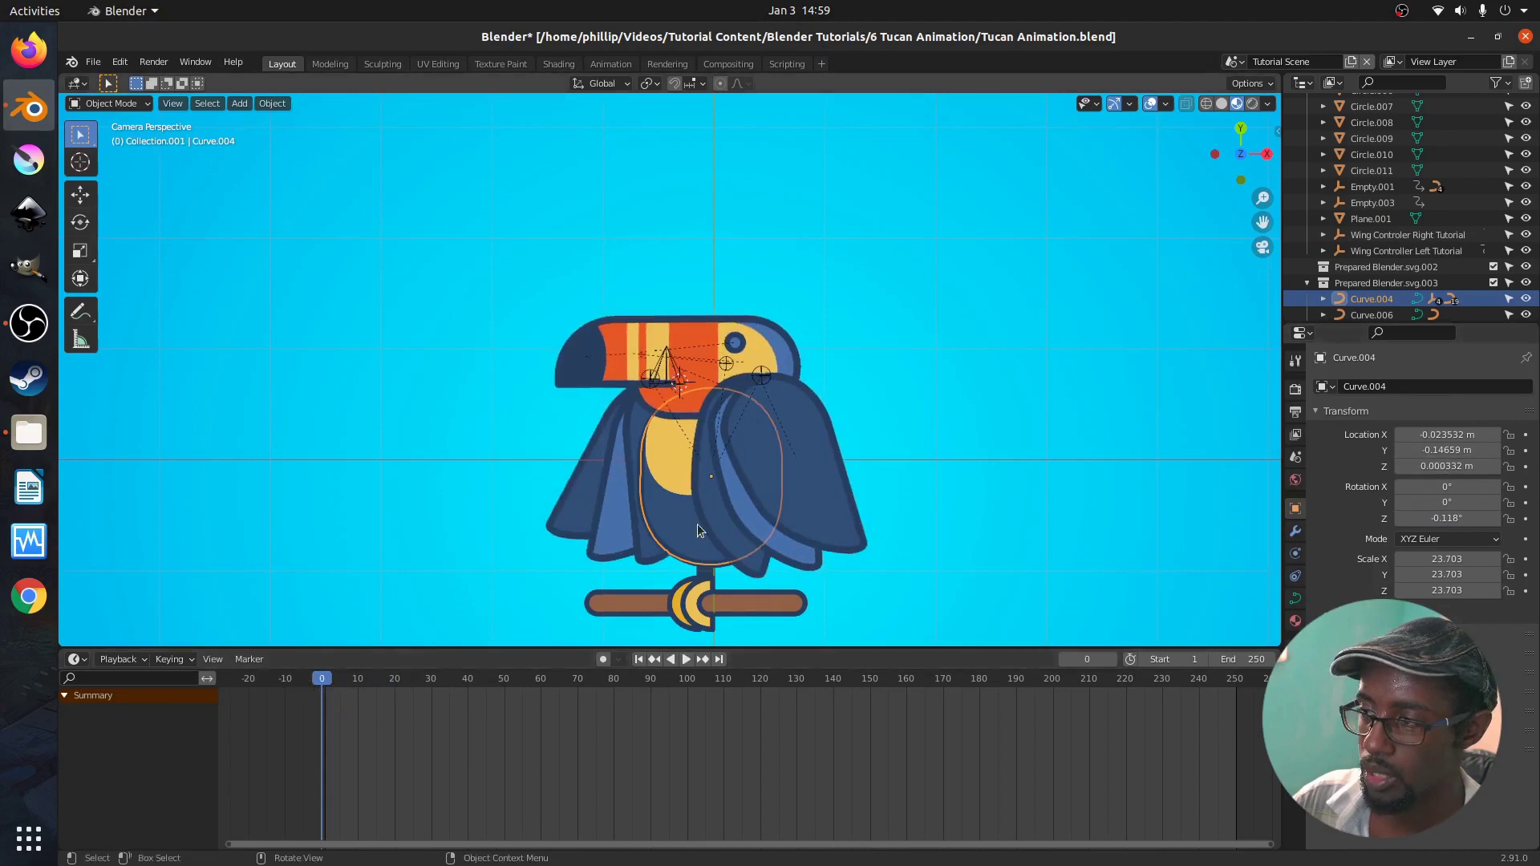
pyautogui.rightClick(1427, 470)
pyautogui.press('Escape')
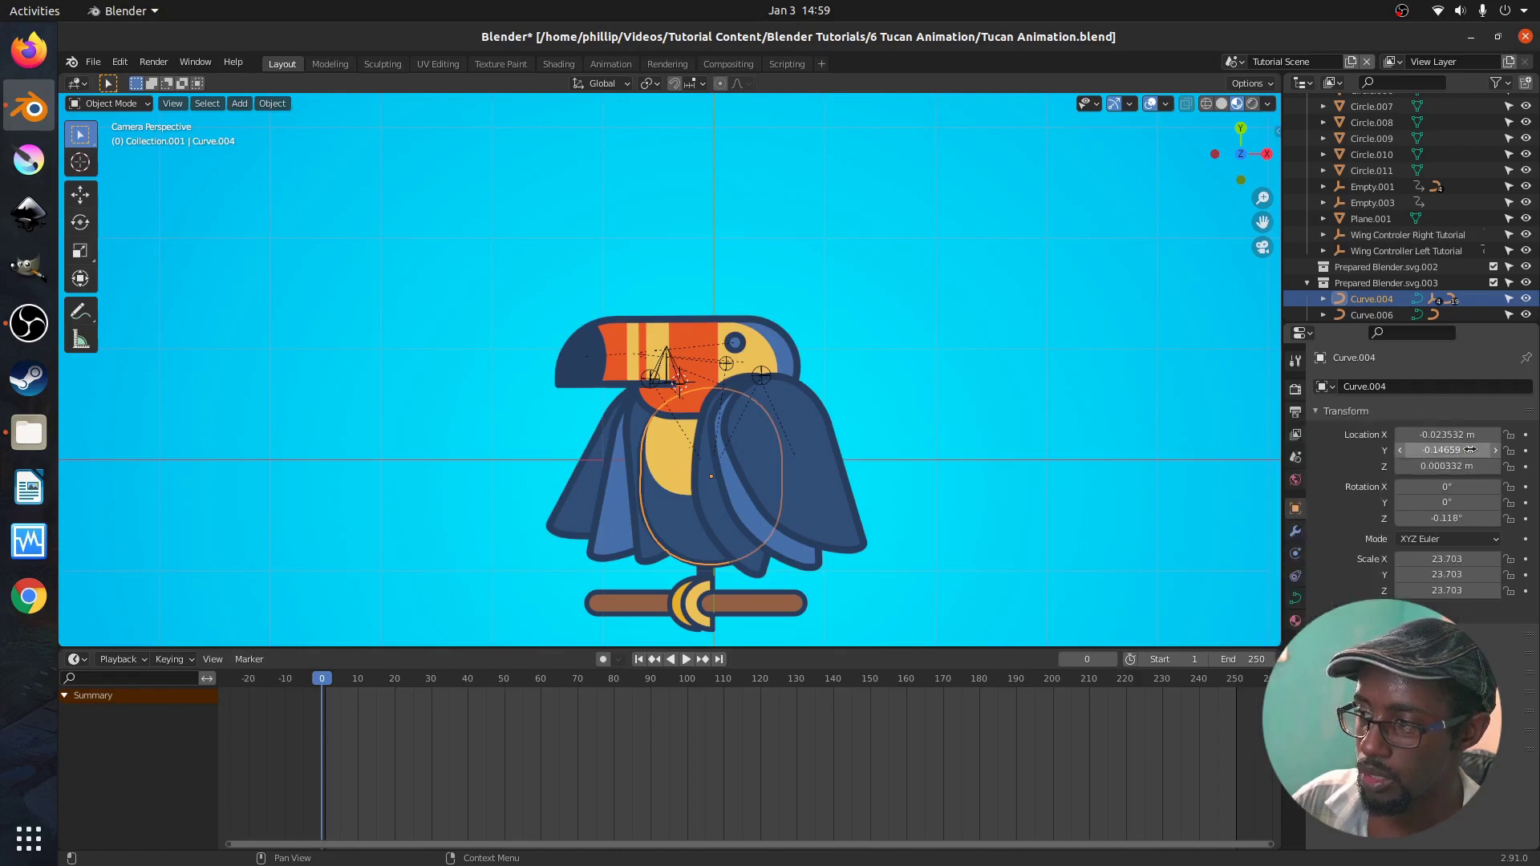
pyautogui.rightClick(1444, 454)
pyautogui.click(1442, 454)
pyautogui.press('space')
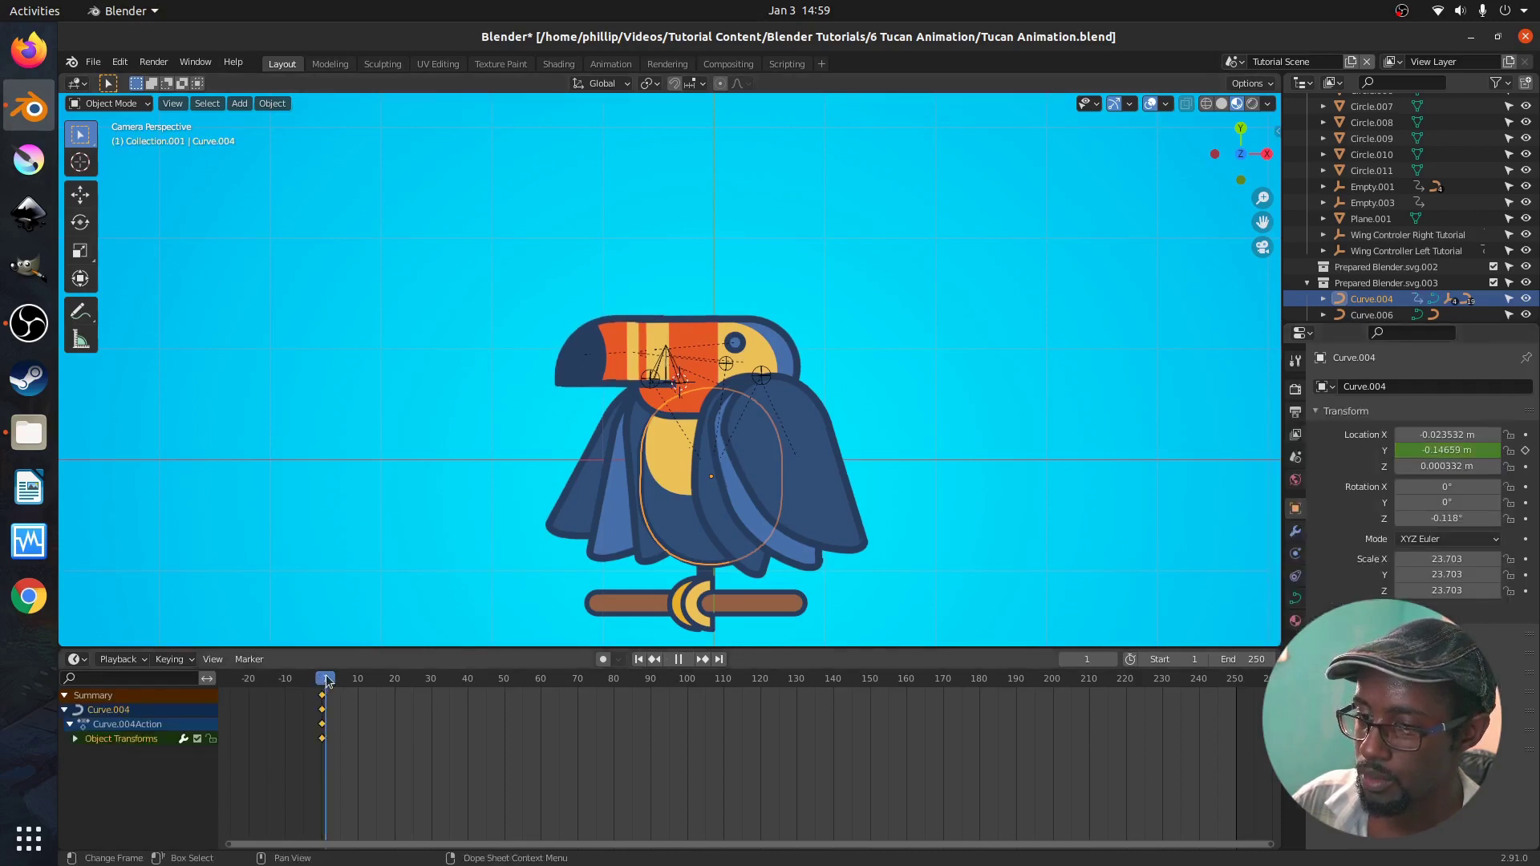
# Raise the toucan's body by its Y location at frame 15 and keyframe that single value.
pyautogui.press('space')
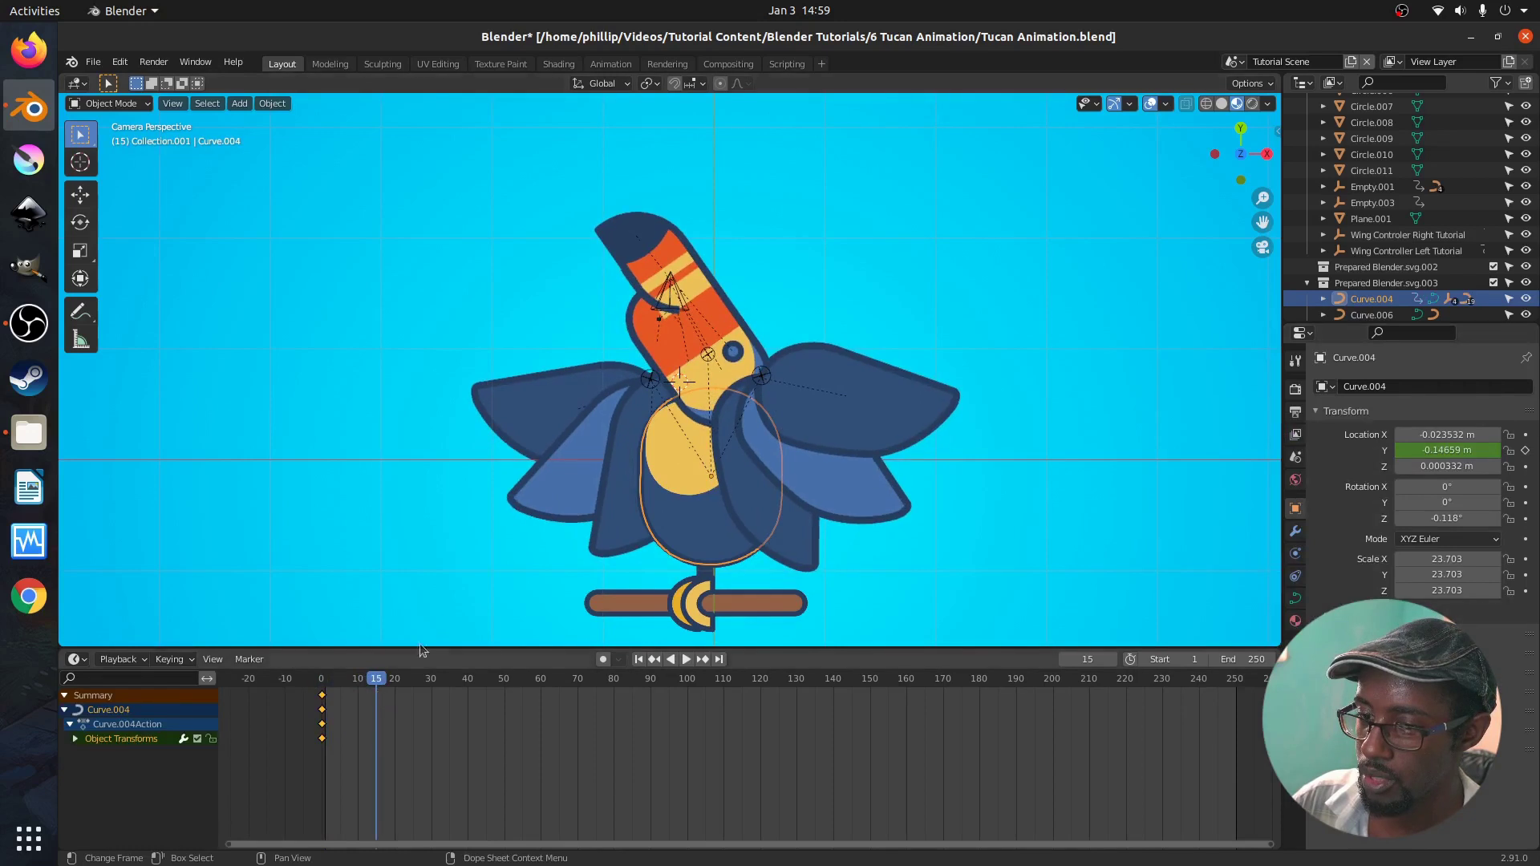
pyautogui.scroll(-2, 600, 517)
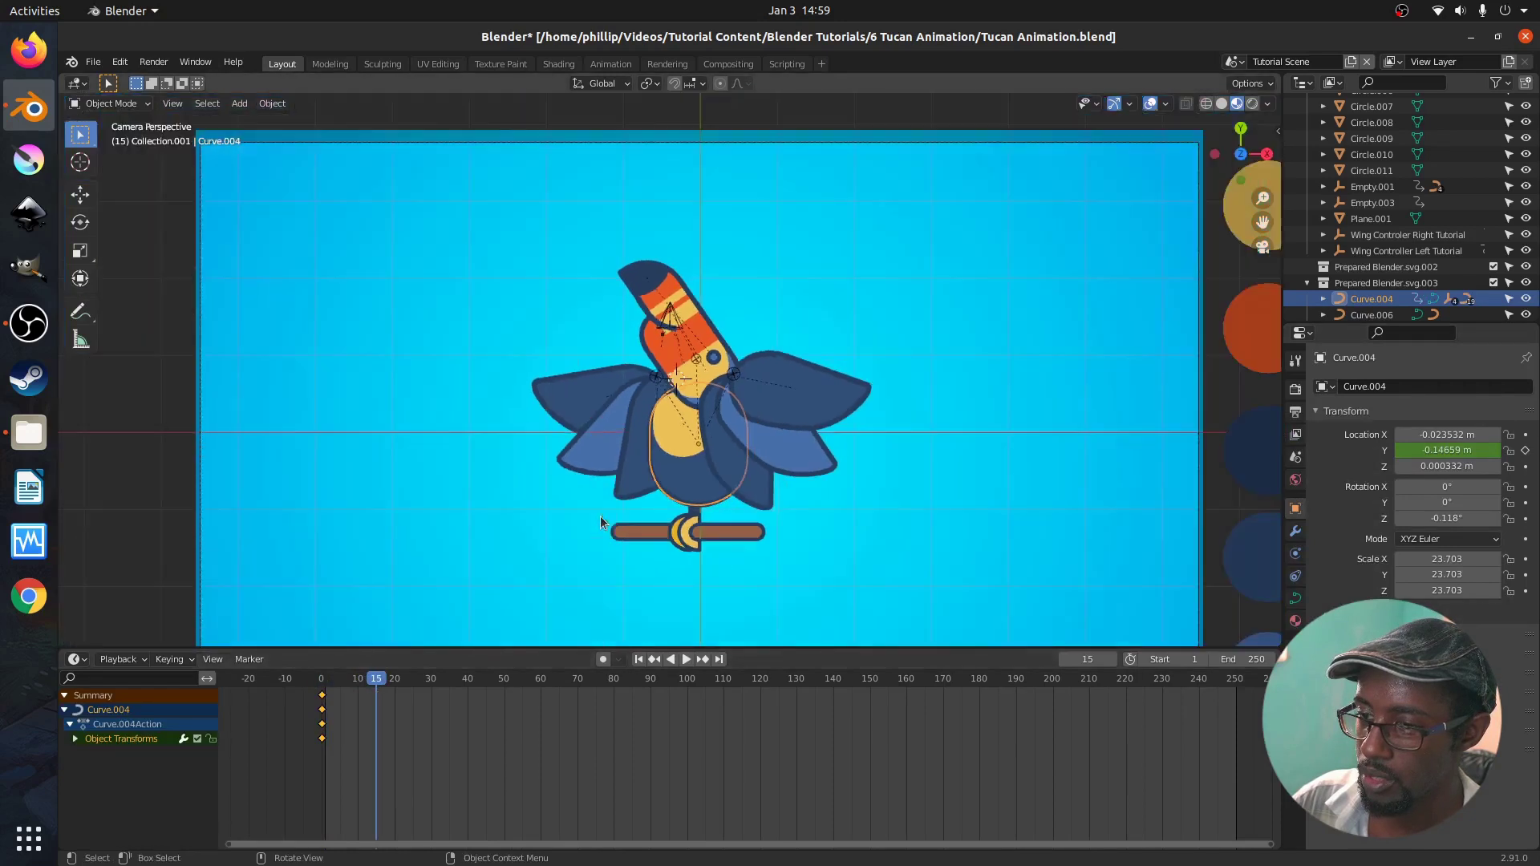
pyautogui.moveTo(1436, 451)
pyautogui.mouseDown()
pyautogui.moveTo(1404, 451)
pyautogui.moveTo(1436, 452)
pyautogui.mouseUp()
pyautogui.rightClick(1435, 451)
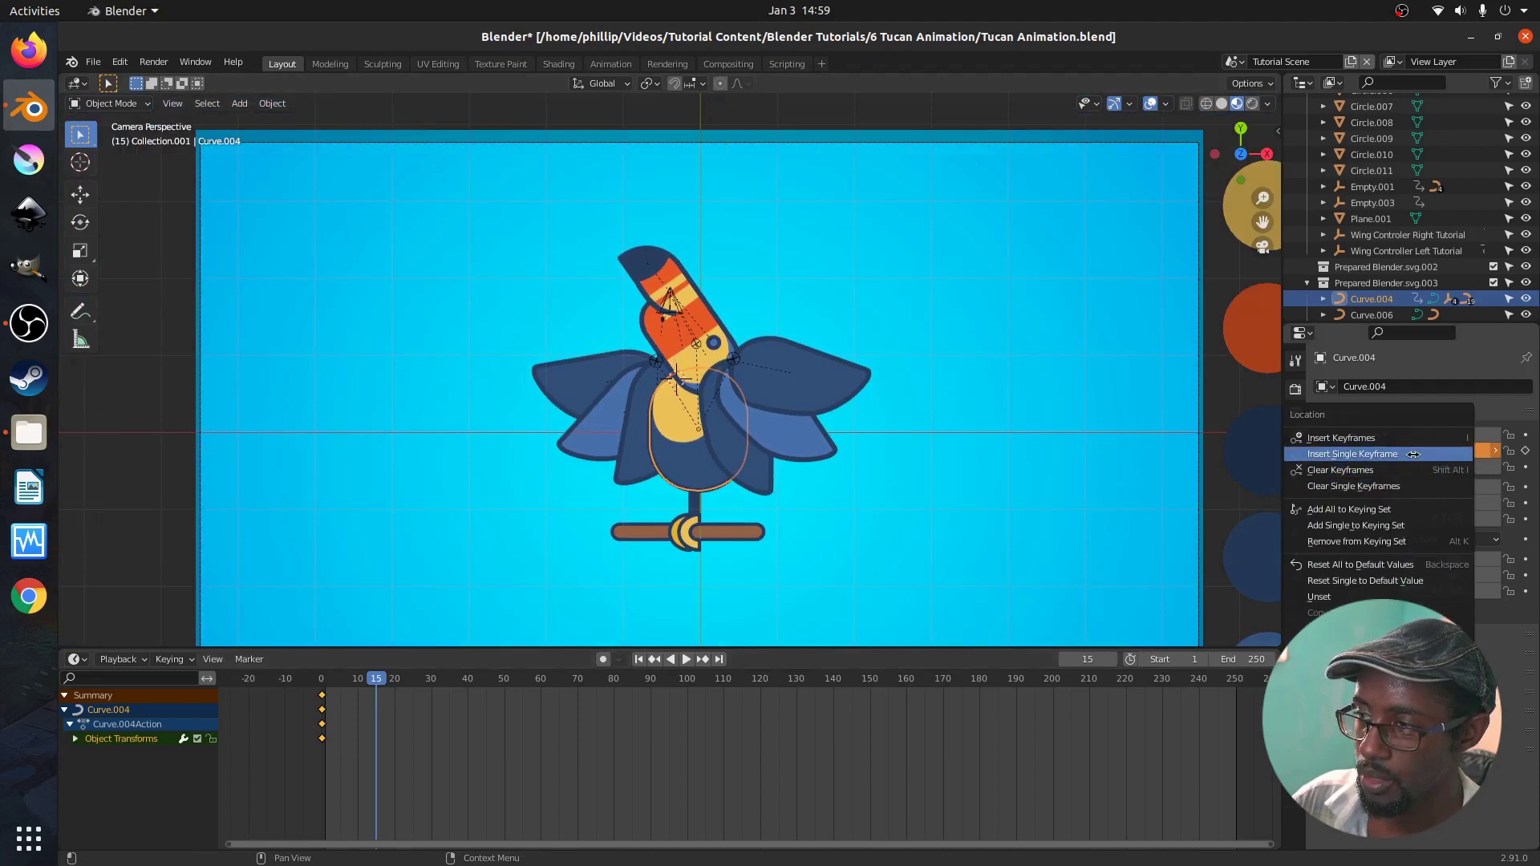
pyautogui.click(1432, 471)
# Play the animation from frame 0 to check the body rising with the head and wings, with the body deselected.
pyautogui.moveTo(377, 686); pyautogui.dragTo(289, 696)
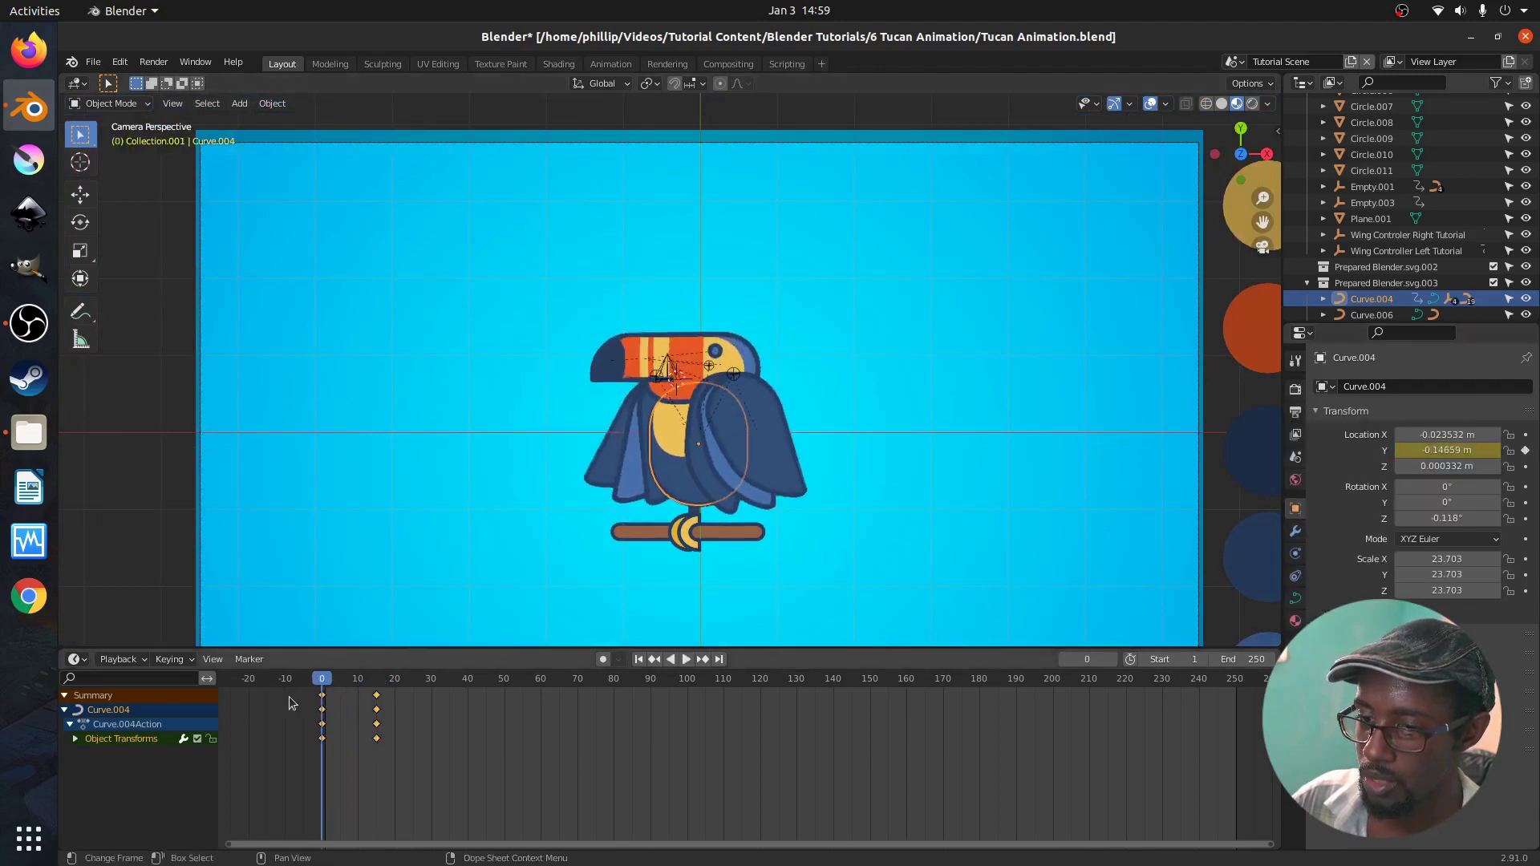
pyautogui.press('space')
pyautogui.click(319, 680)
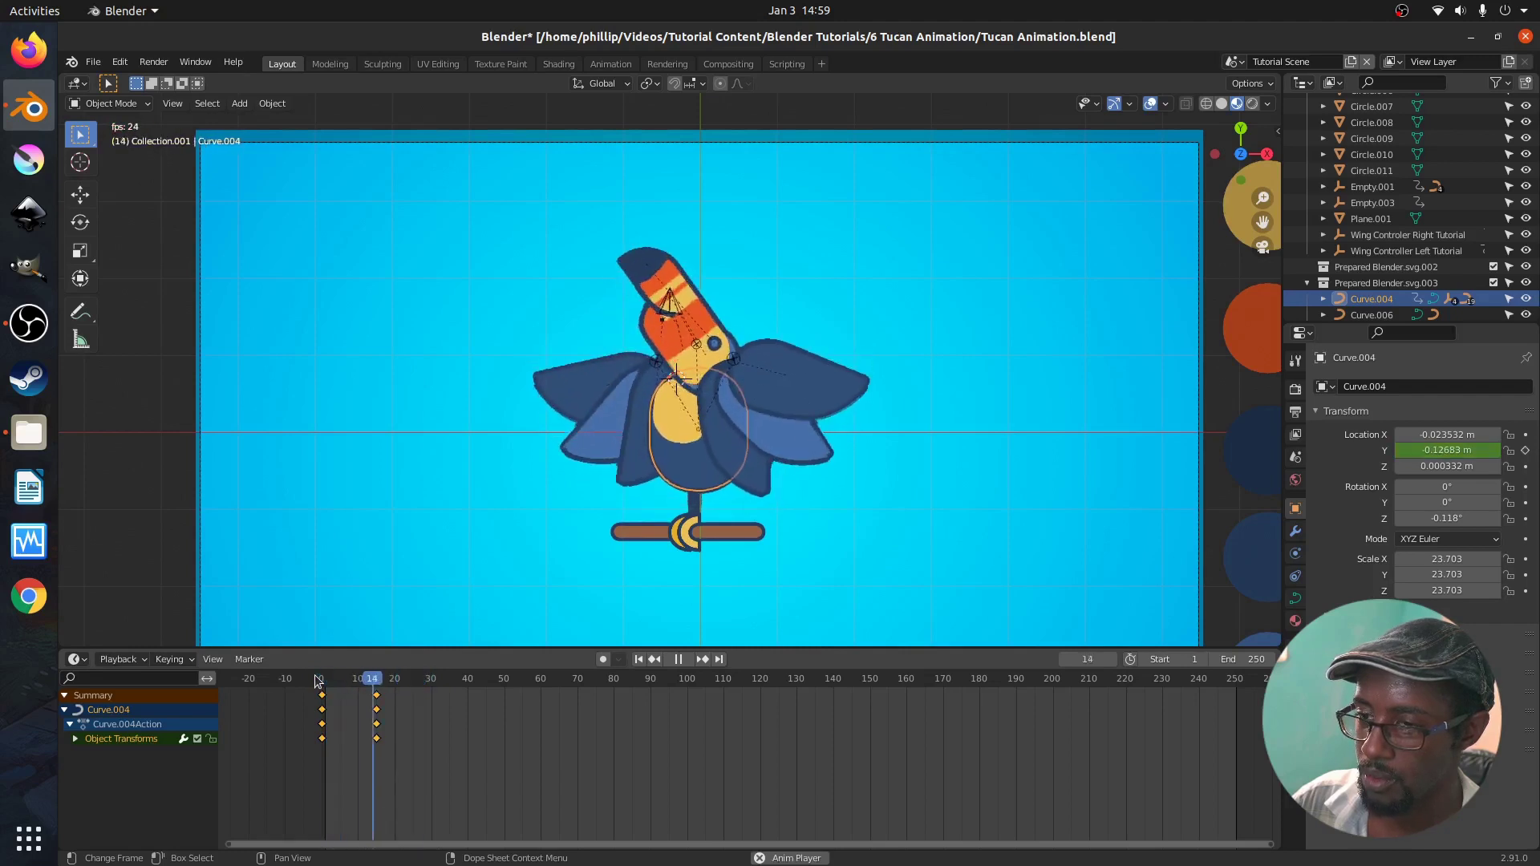
pyautogui.click(412, 560)
pyautogui.click(319, 679)
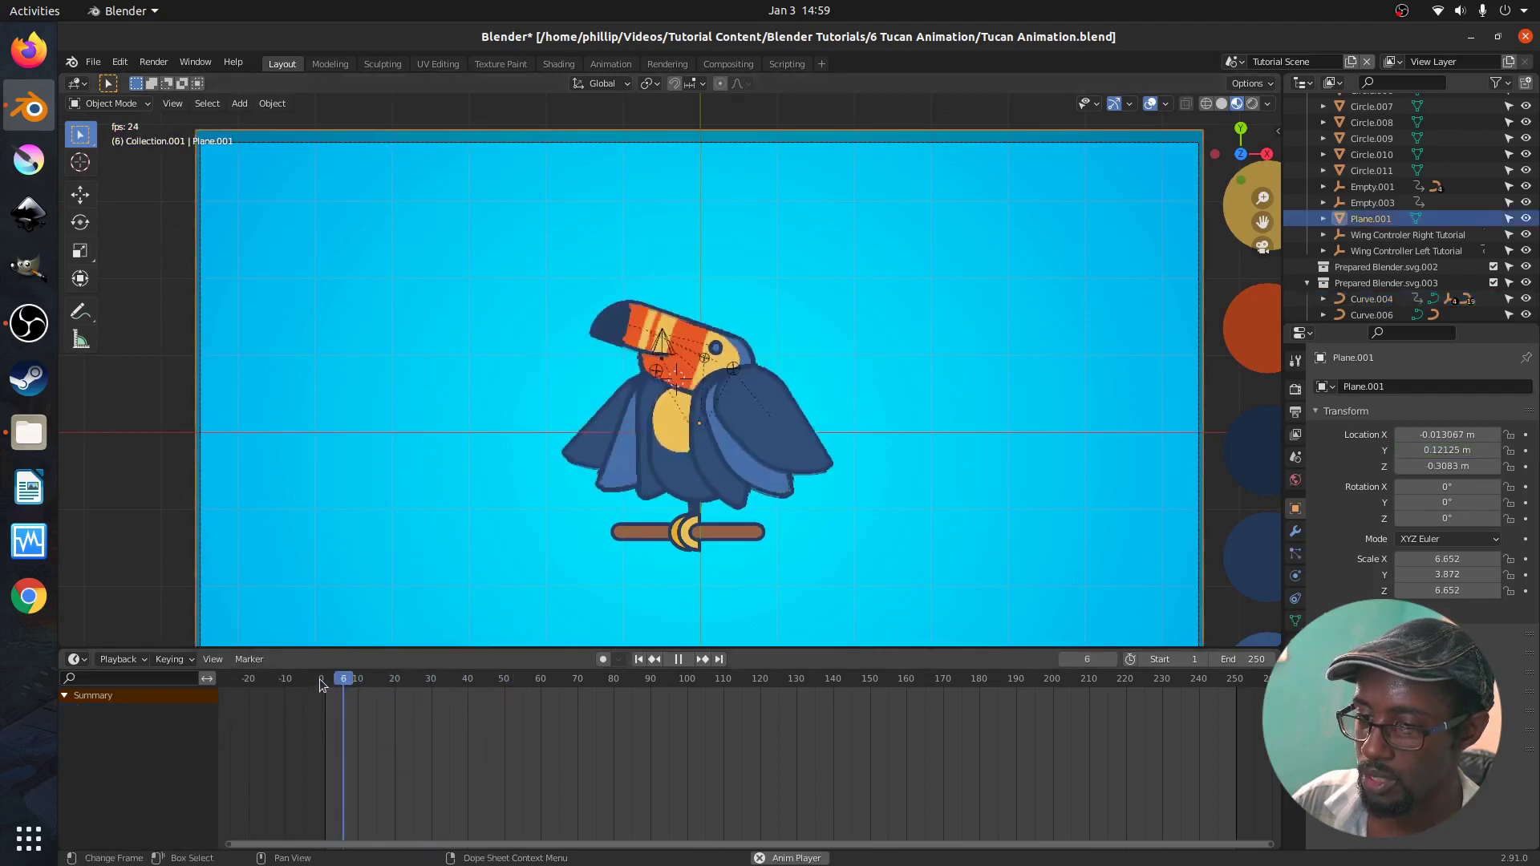
pyautogui.press('space')
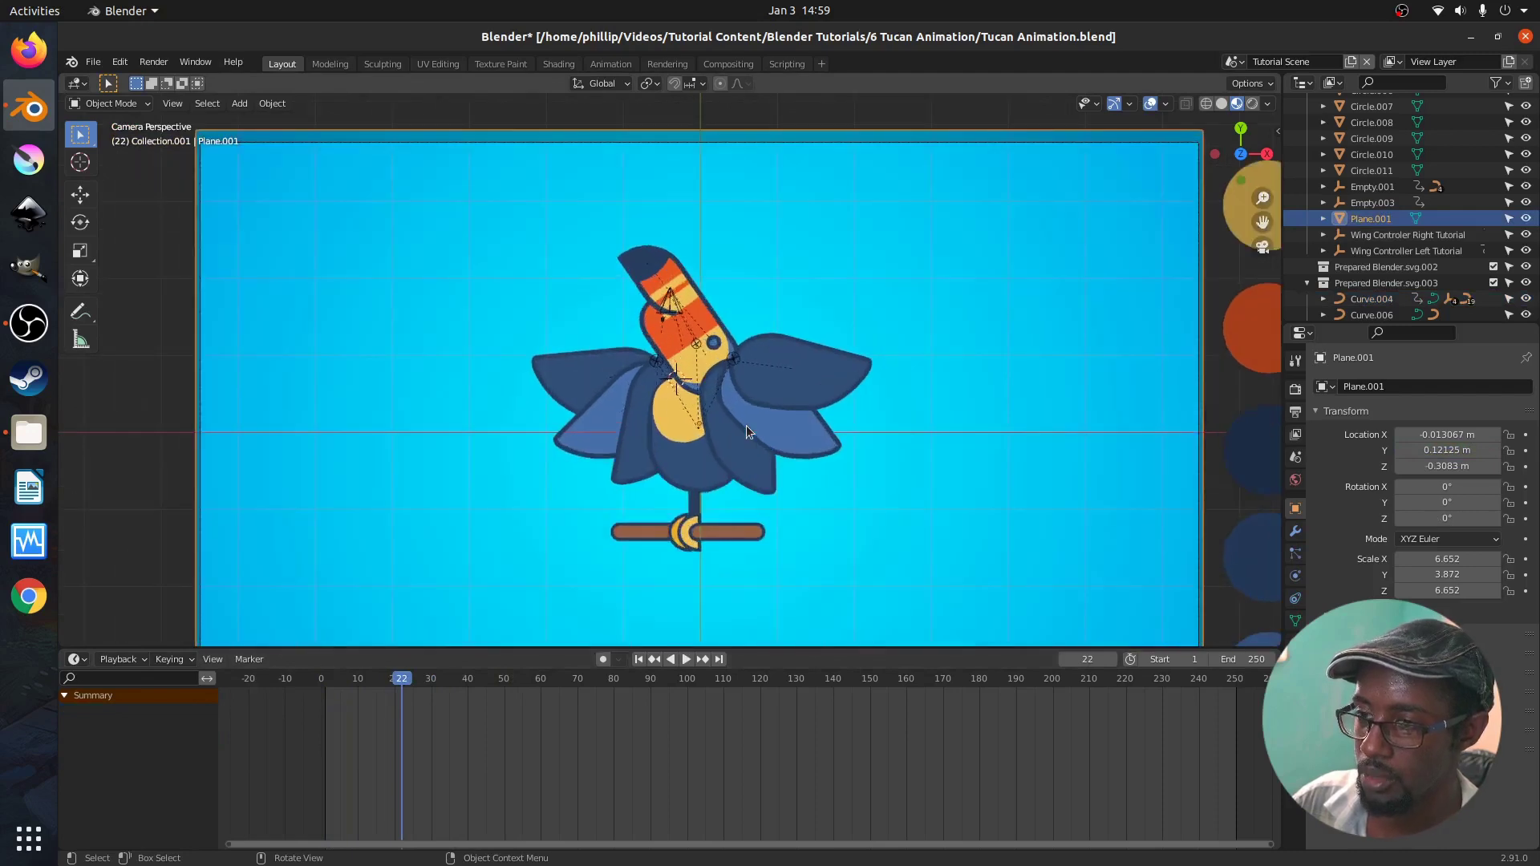
# Keyframe the Z rotation of Wing Controller Left Tutorial at frame 14.
pyautogui.click(594, 405)
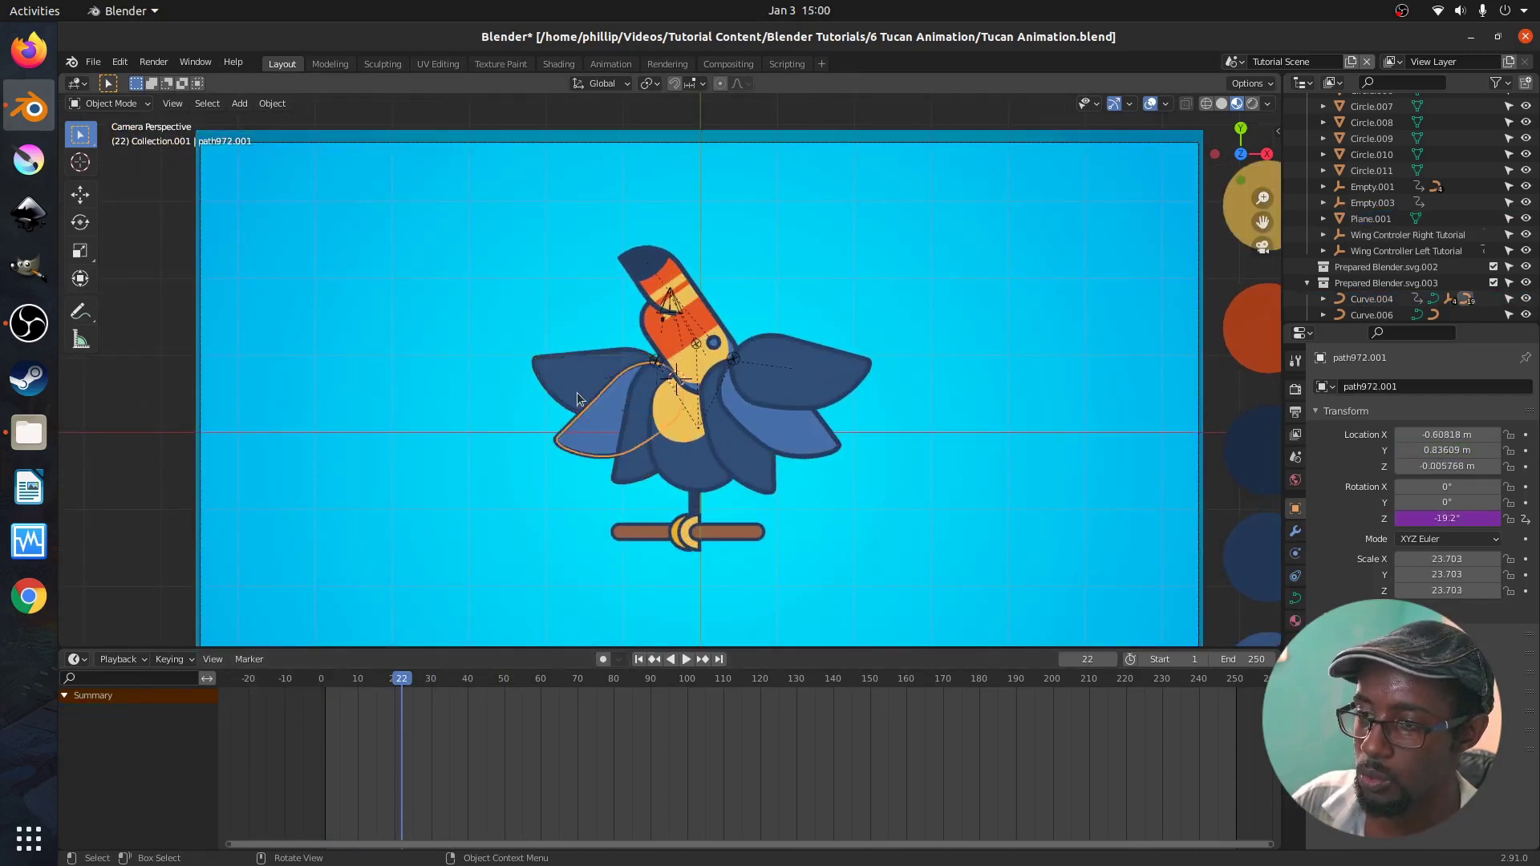
pyautogui.click(747, 435)
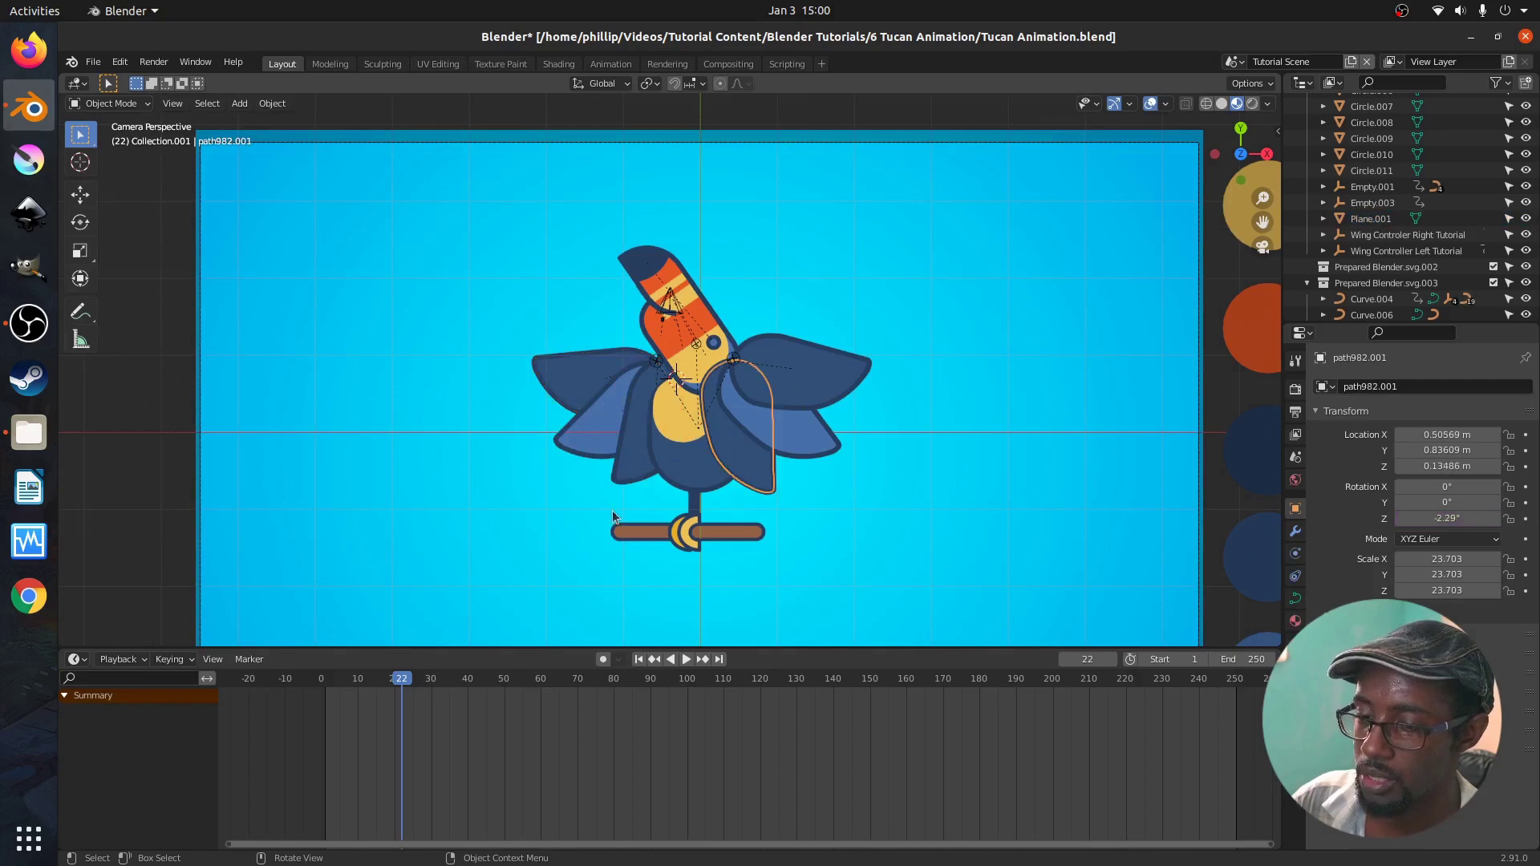
pyautogui.click(655, 363)
pyautogui.moveTo(401, 681); pyautogui.dragTo(375, 690)
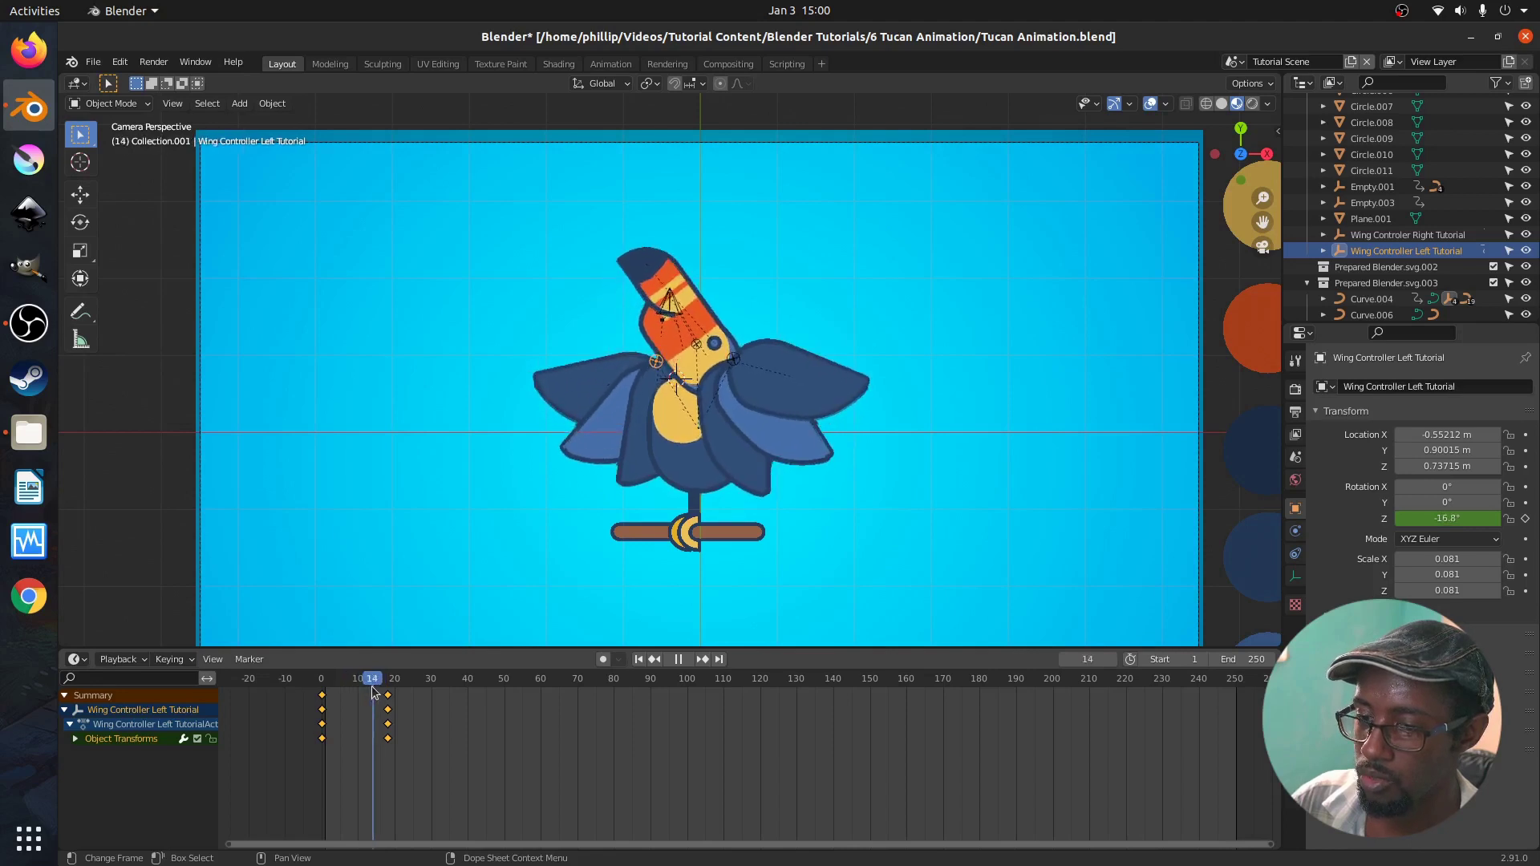
pyautogui.press('Escape')
pyautogui.rightClick(1412, 517)
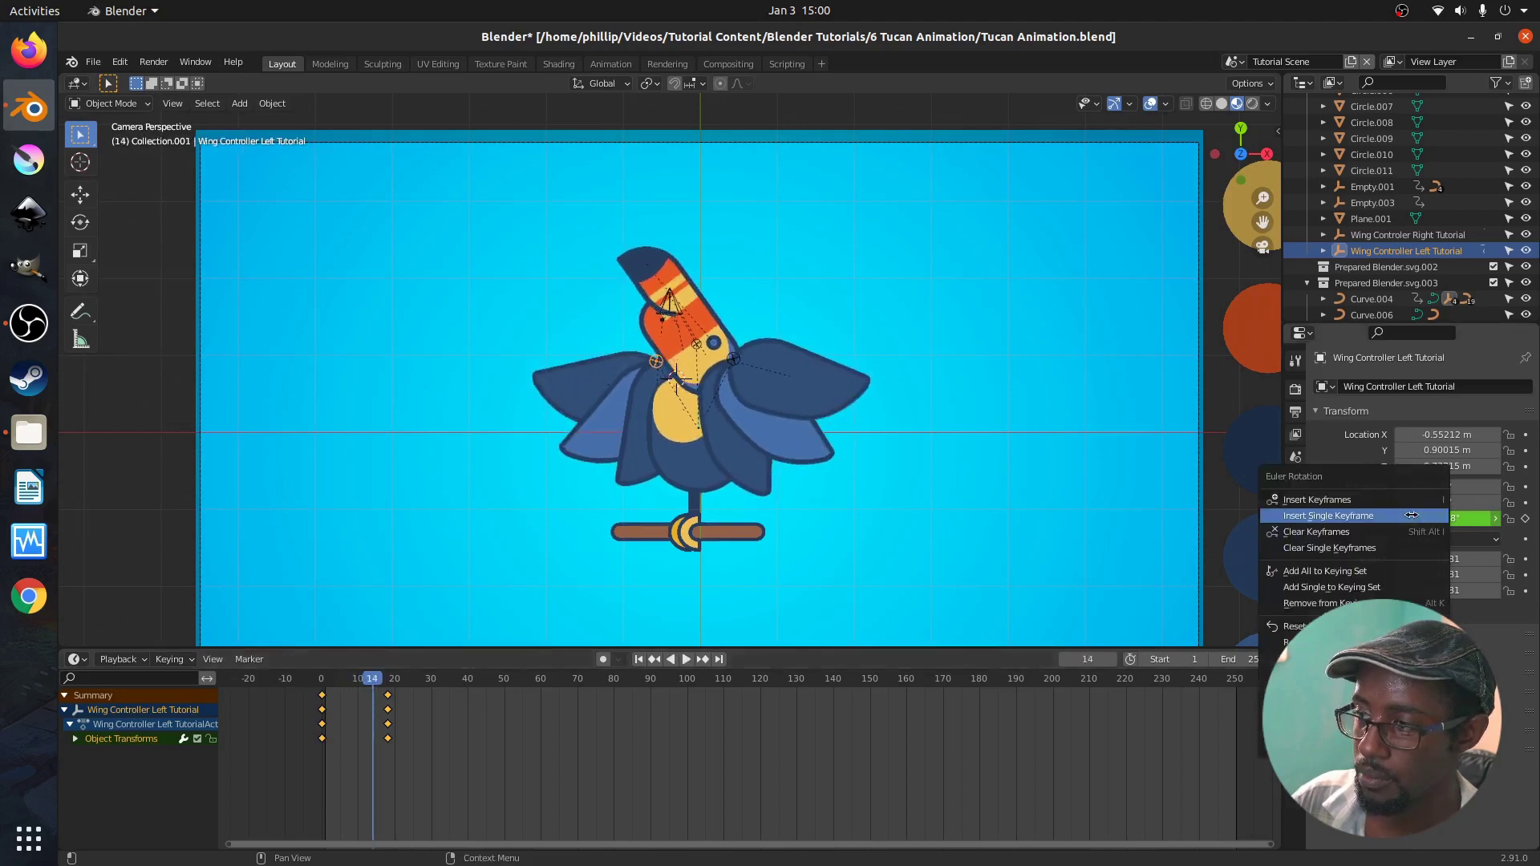
pyautogui.click(1412, 515)
# Keyframe the Z rotation of Wing Controler Right Tutorial at frame 14.
pyautogui.click(735, 359)
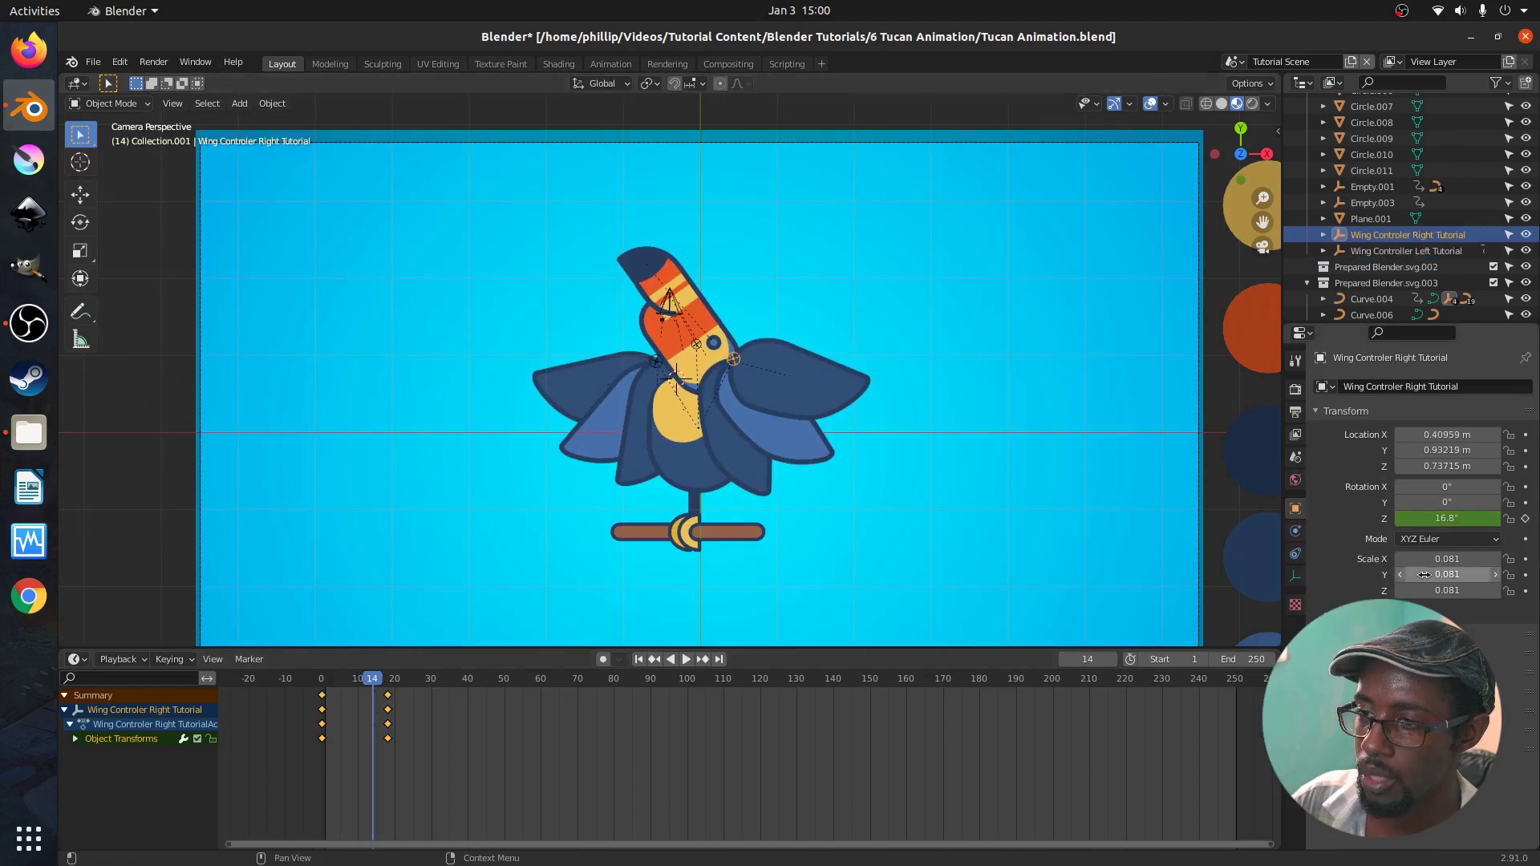
pyautogui.rightClick(1437, 520)
pyautogui.click(1436, 522)
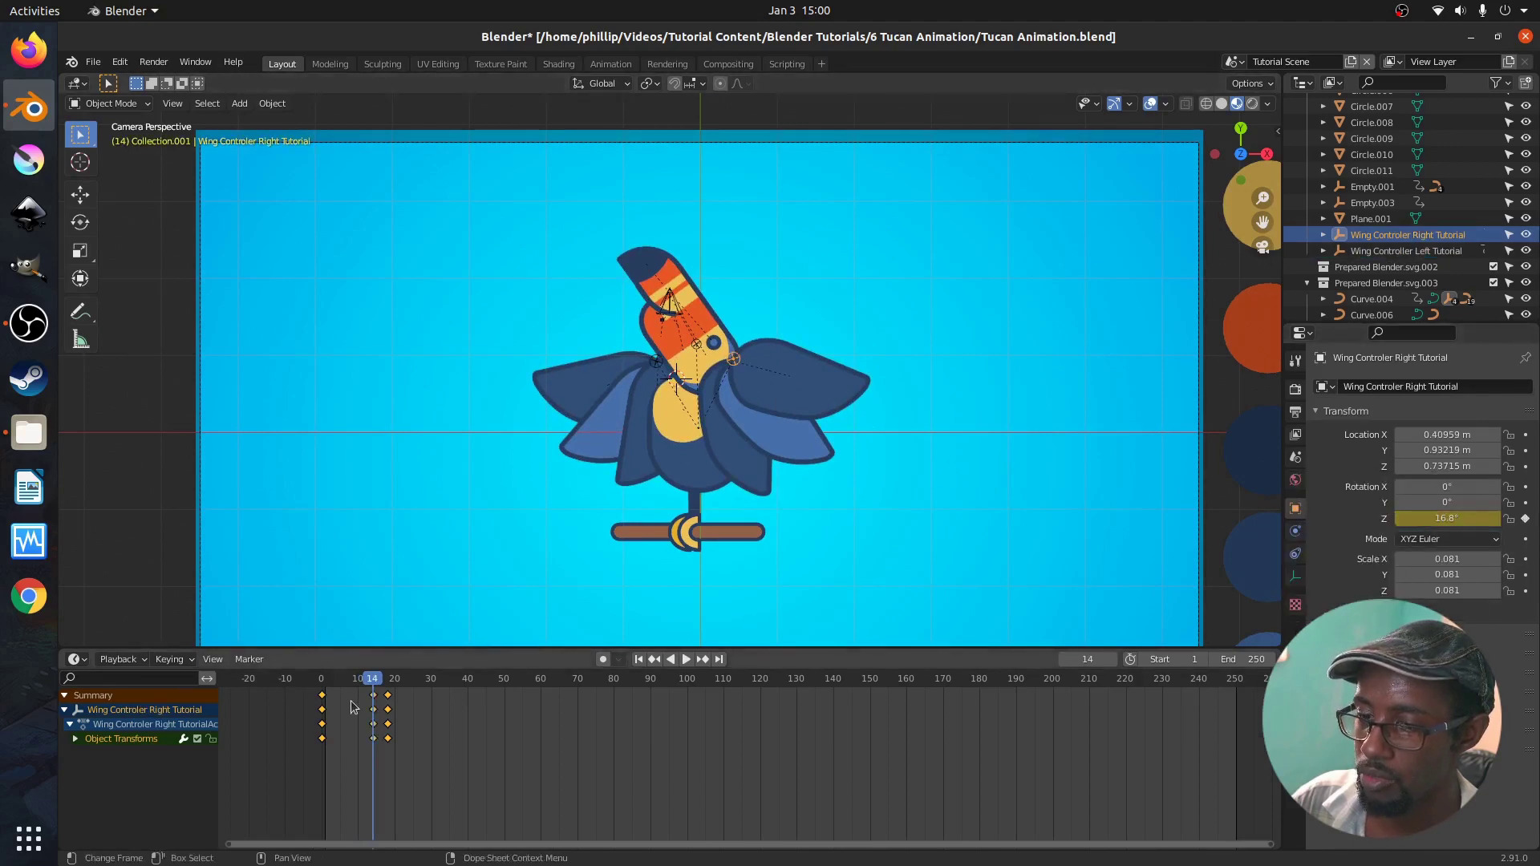
# Switch the timeline area to the Graph Editor and show the right wing controller's curve with its modifier settings.
pyautogui.click(75, 659)
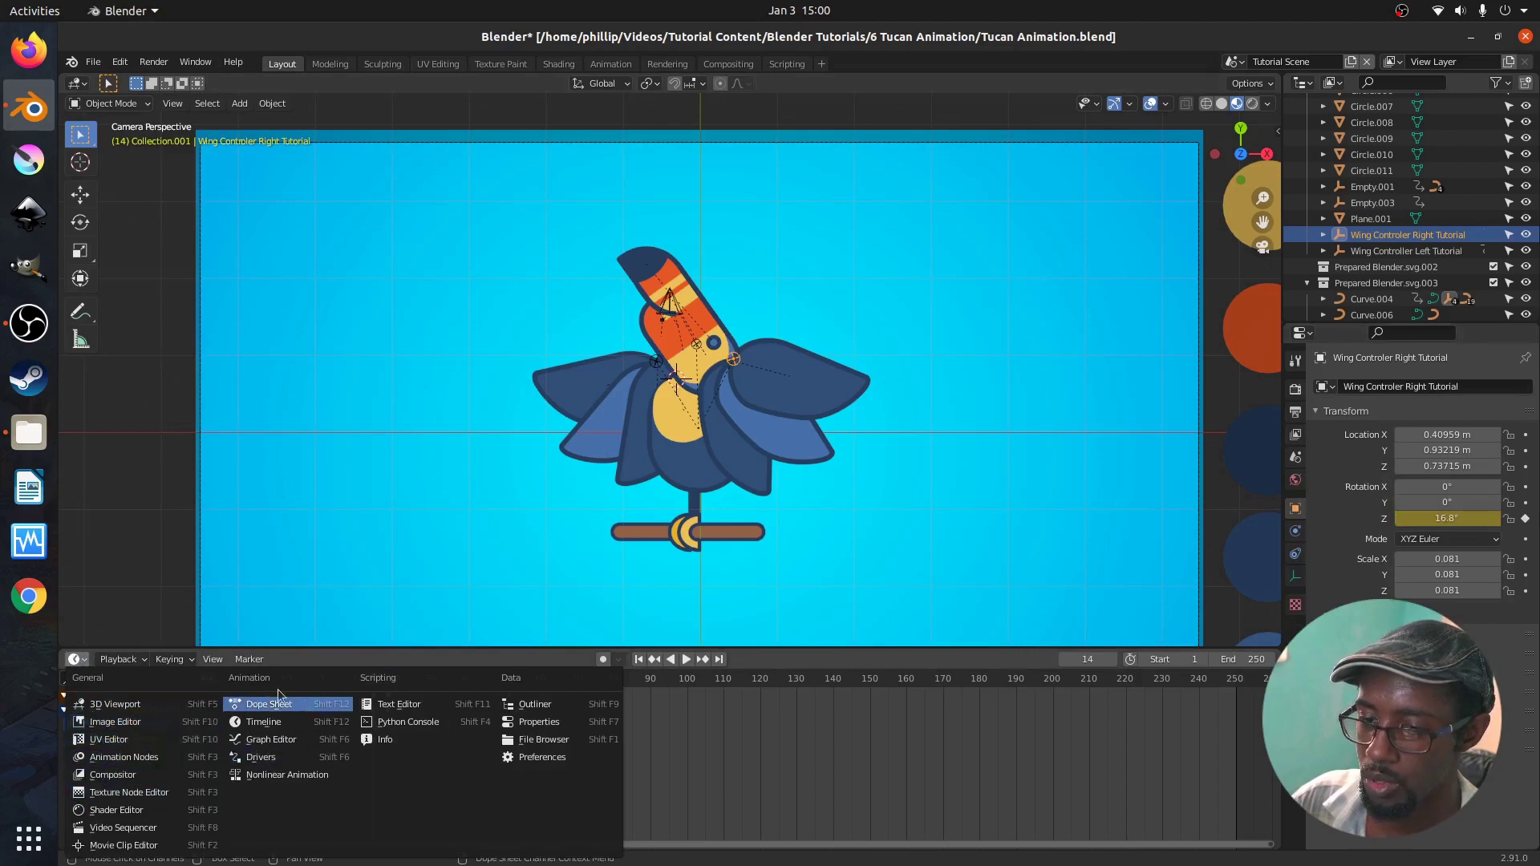
pyautogui.click(266, 738)
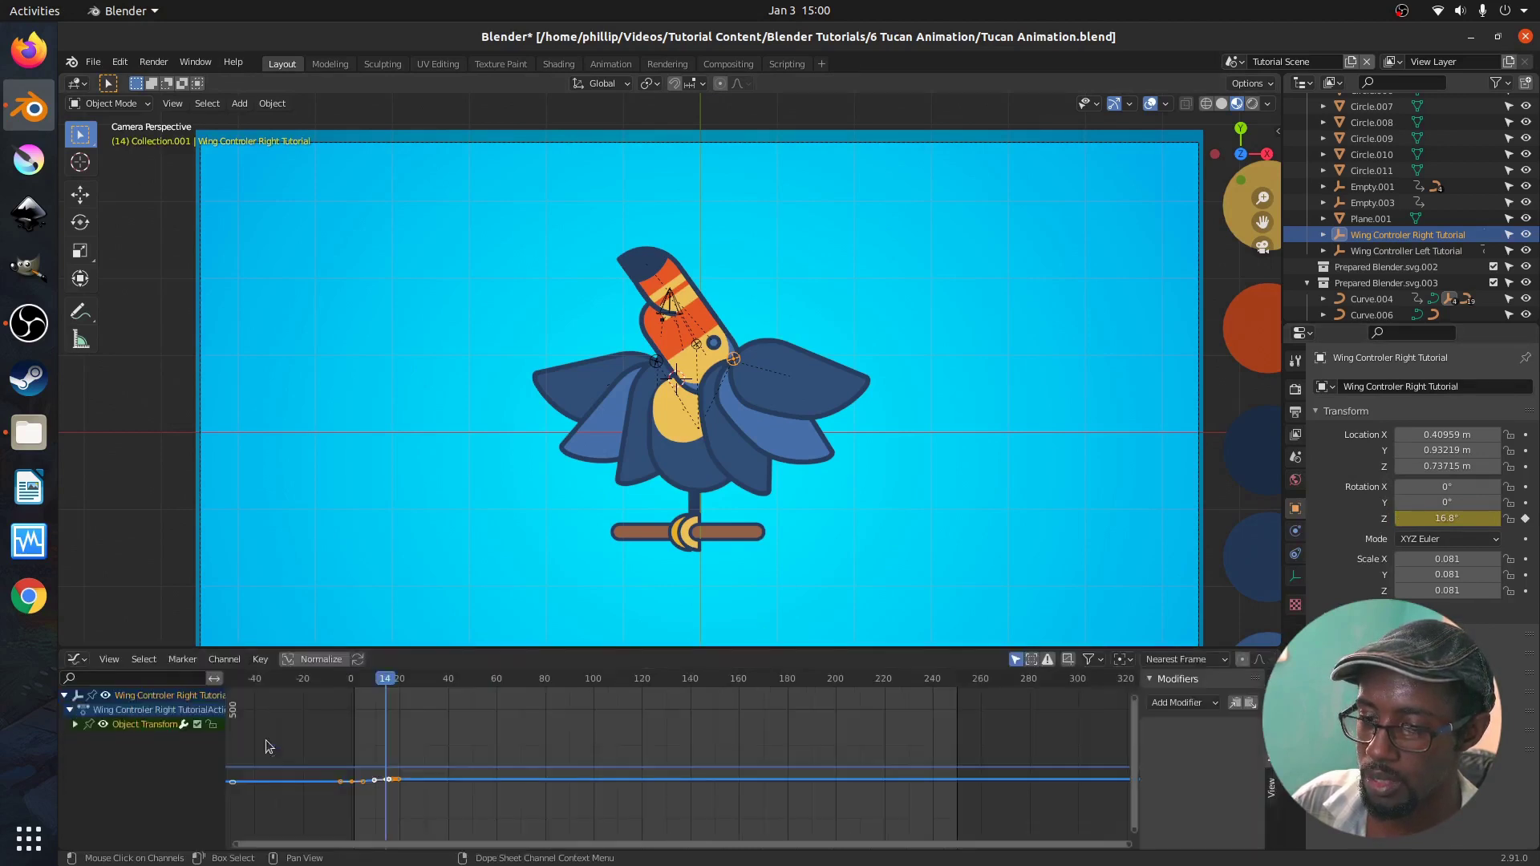
pyautogui.scroll(4, 474, 766)
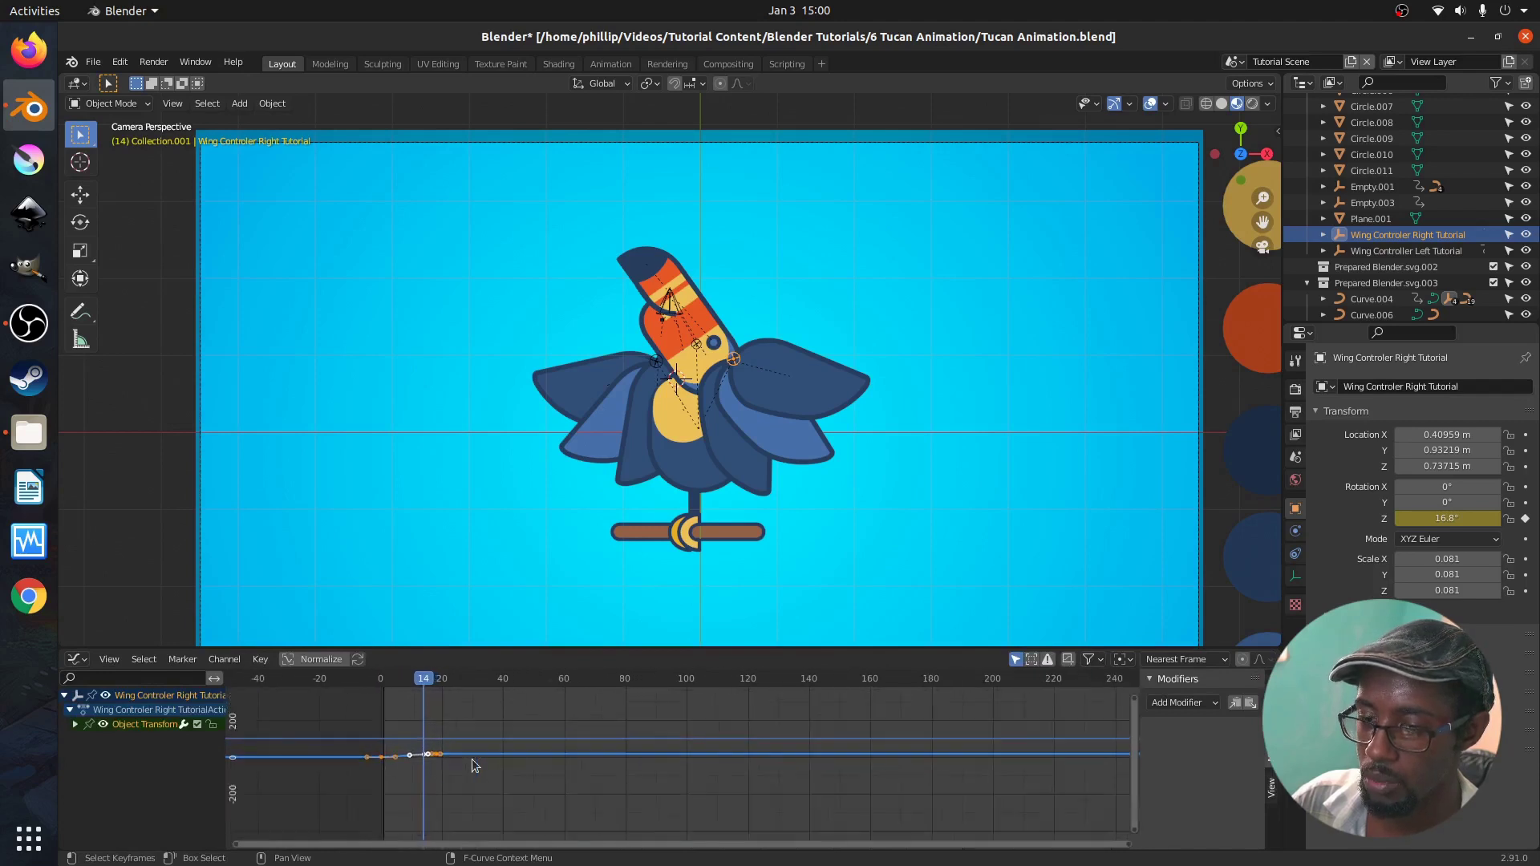
pyautogui.scroll(-1, 473, 766)
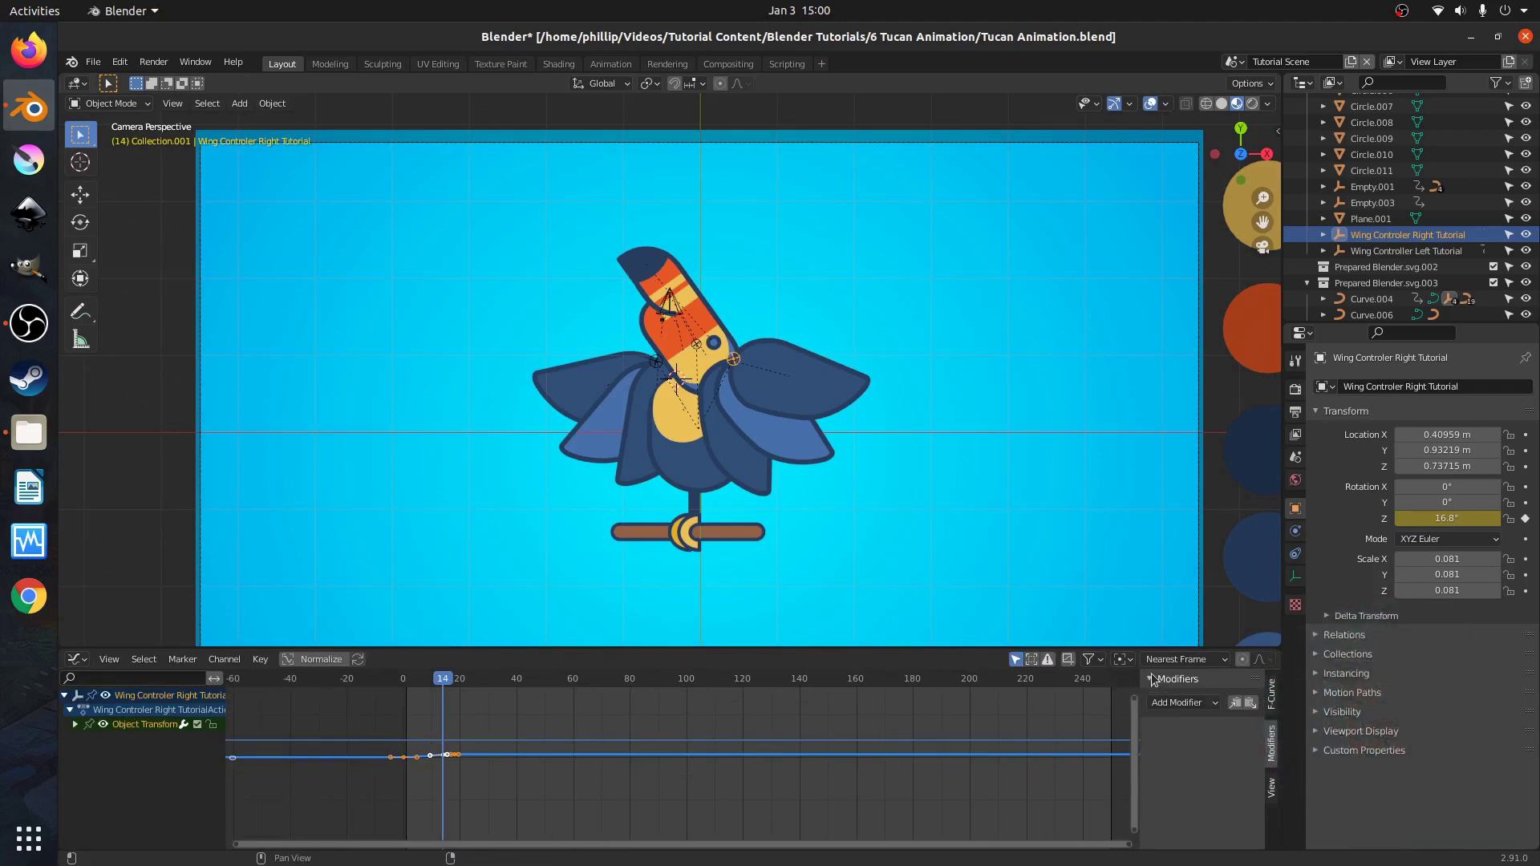
pyautogui.moveTo(1139, 718); pyautogui.dragTo(1298, 738)
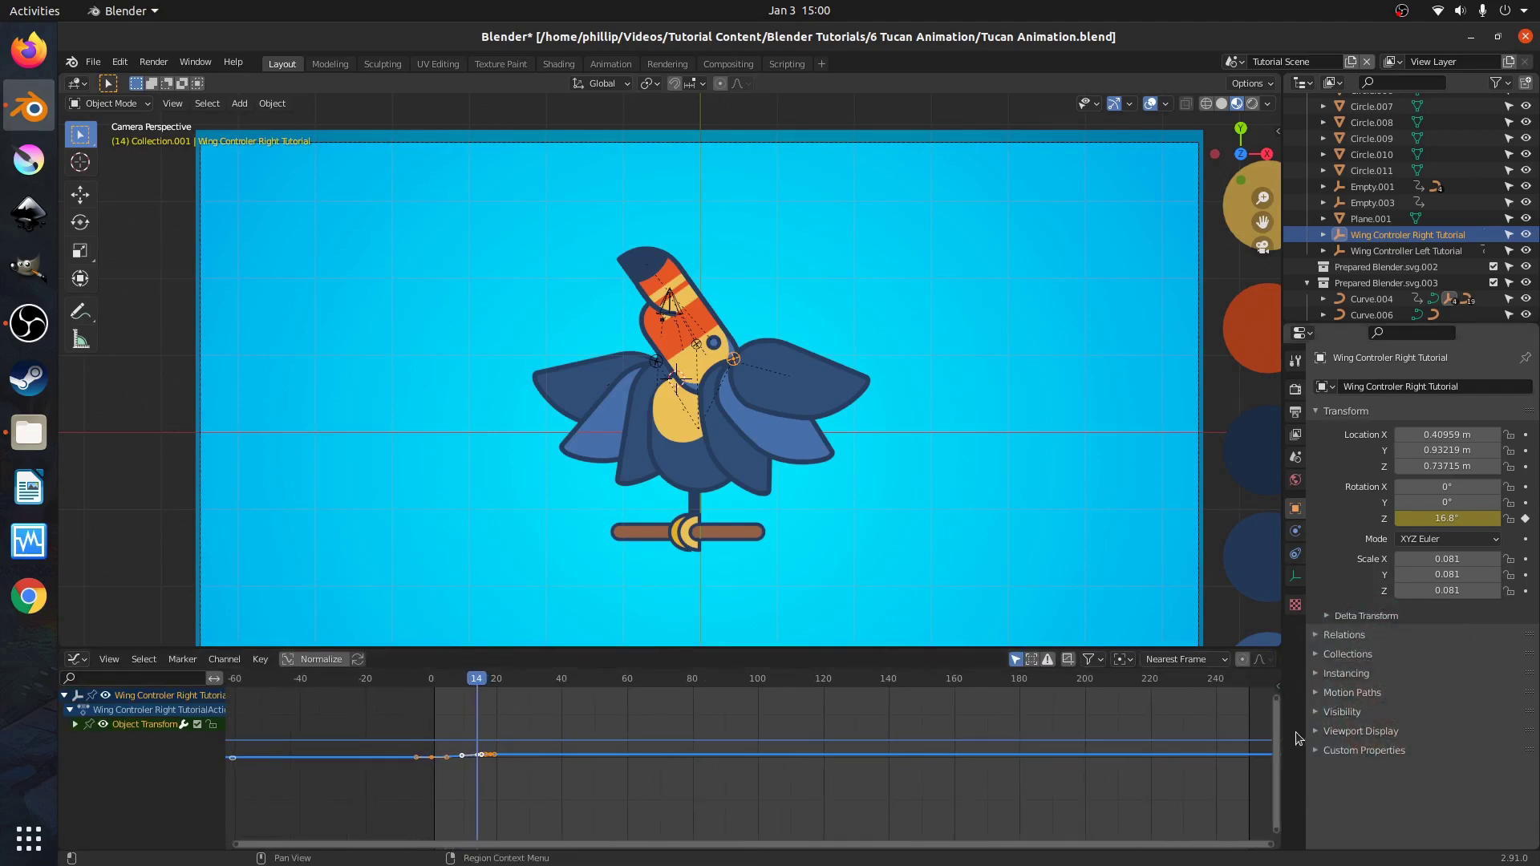
pyautogui.click(1278, 688)
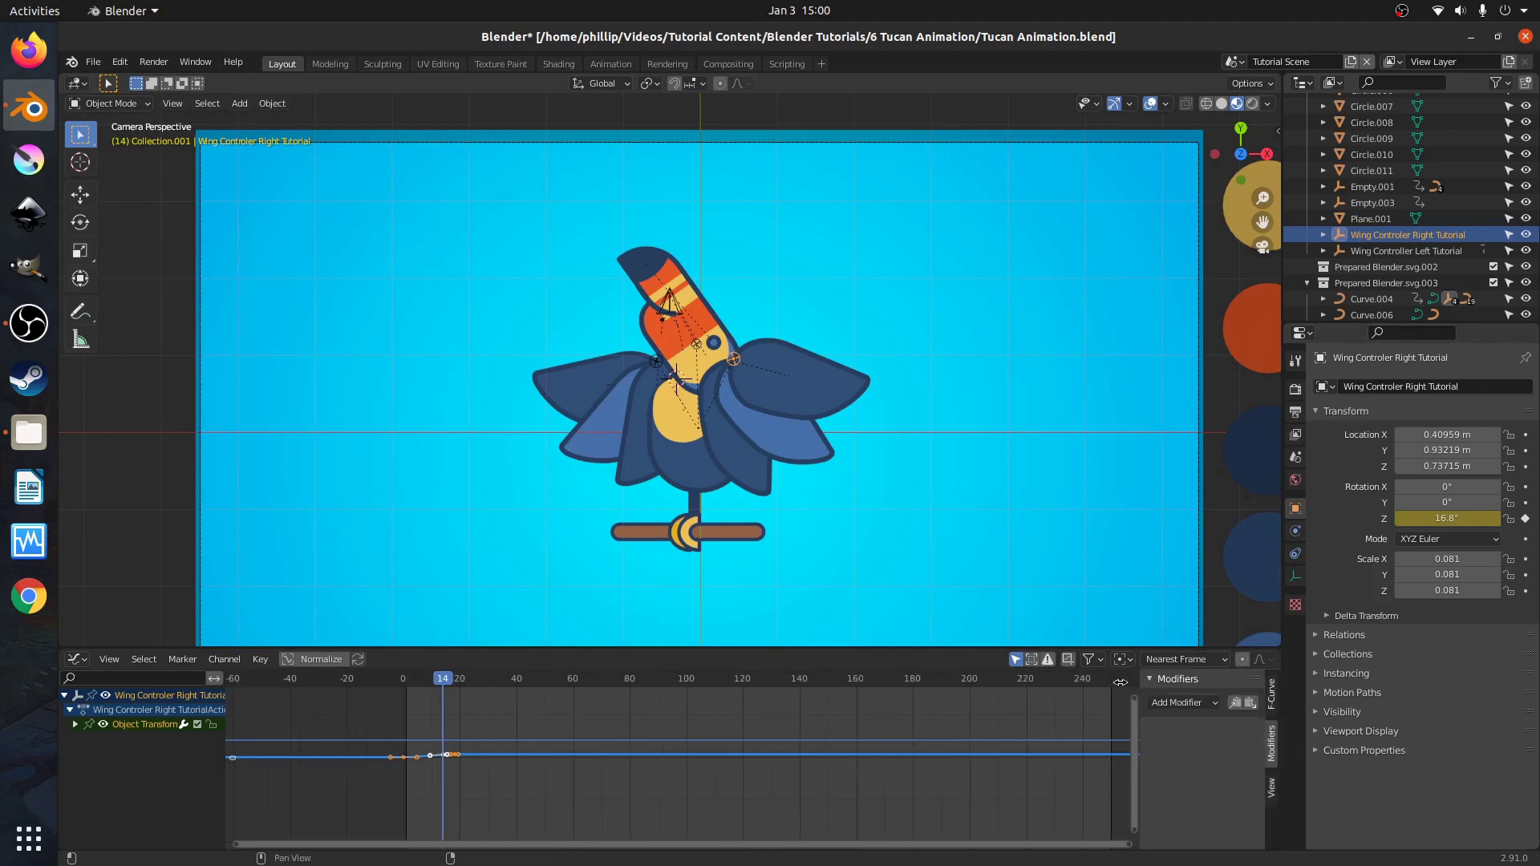
# Add a Noise modifier to the right wing controller's Z rotation curve.
pyautogui.click(77, 660)
pyautogui.click(1272, 696)
pyautogui.click(1272, 746)
pyautogui.click(1195, 703)
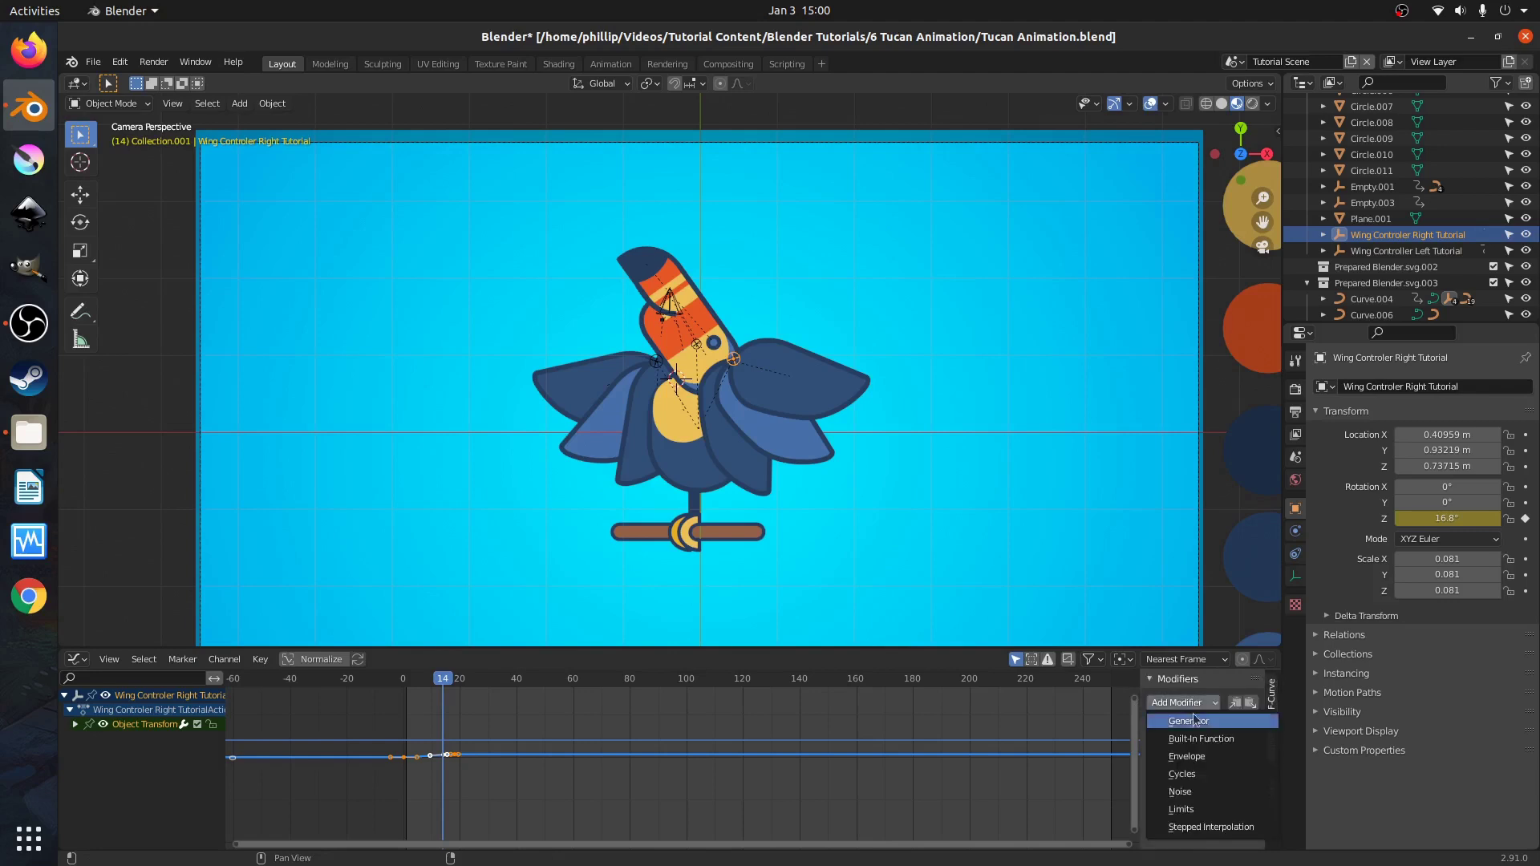
pyautogui.click(1196, 793)
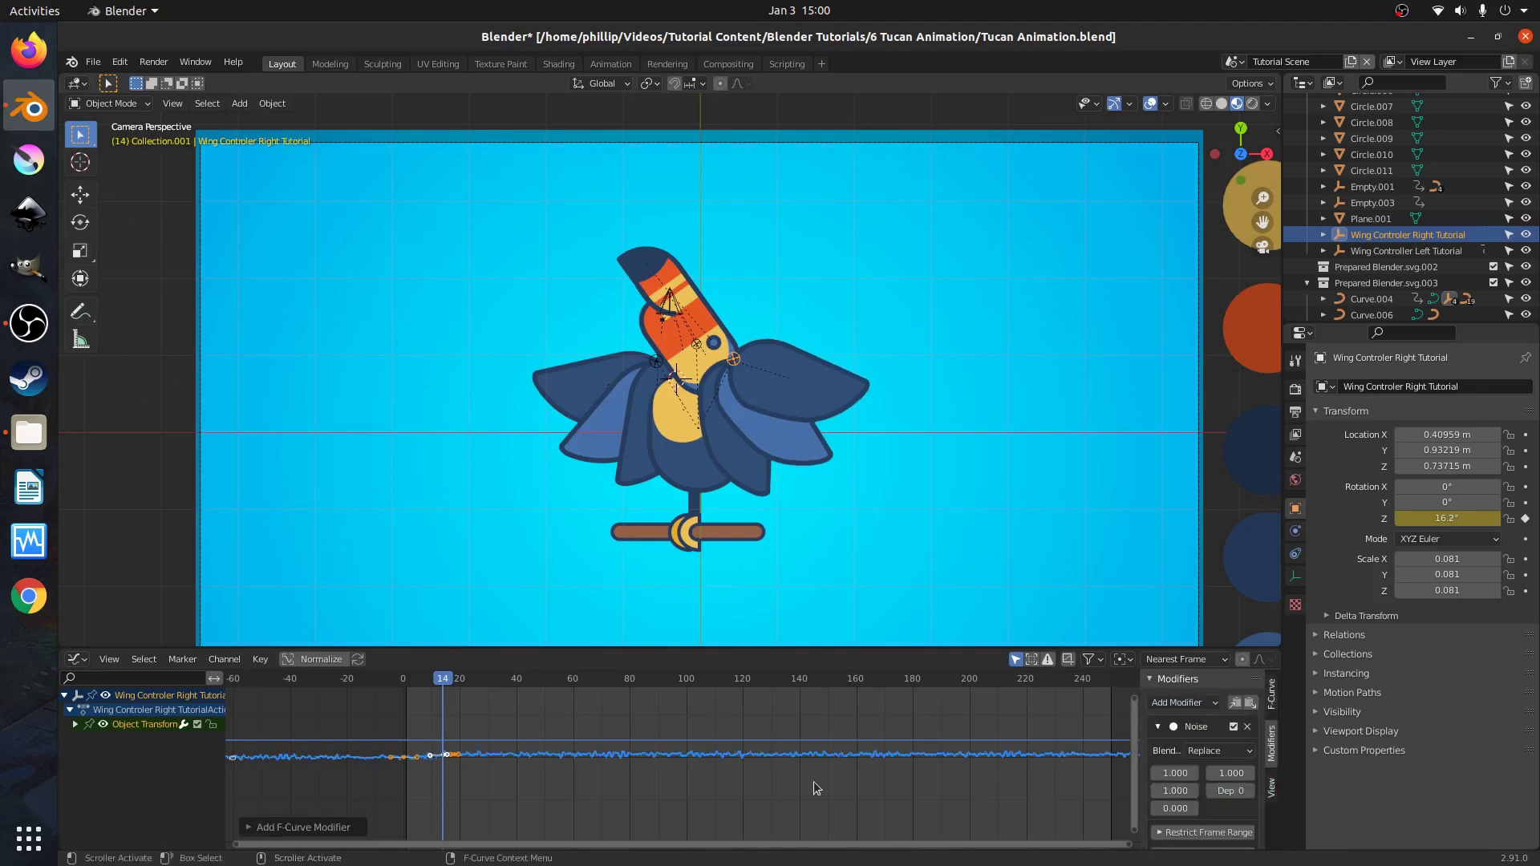
# Play the animation from the start to check how the noise affects the right wing's motion.
pyautogui.keyDown('ctrl'); pyautogui.moveTo(428, 748); pyautogui.dragTo(580, 755, button='middle'); pyautogui.keyUp('ctrl')
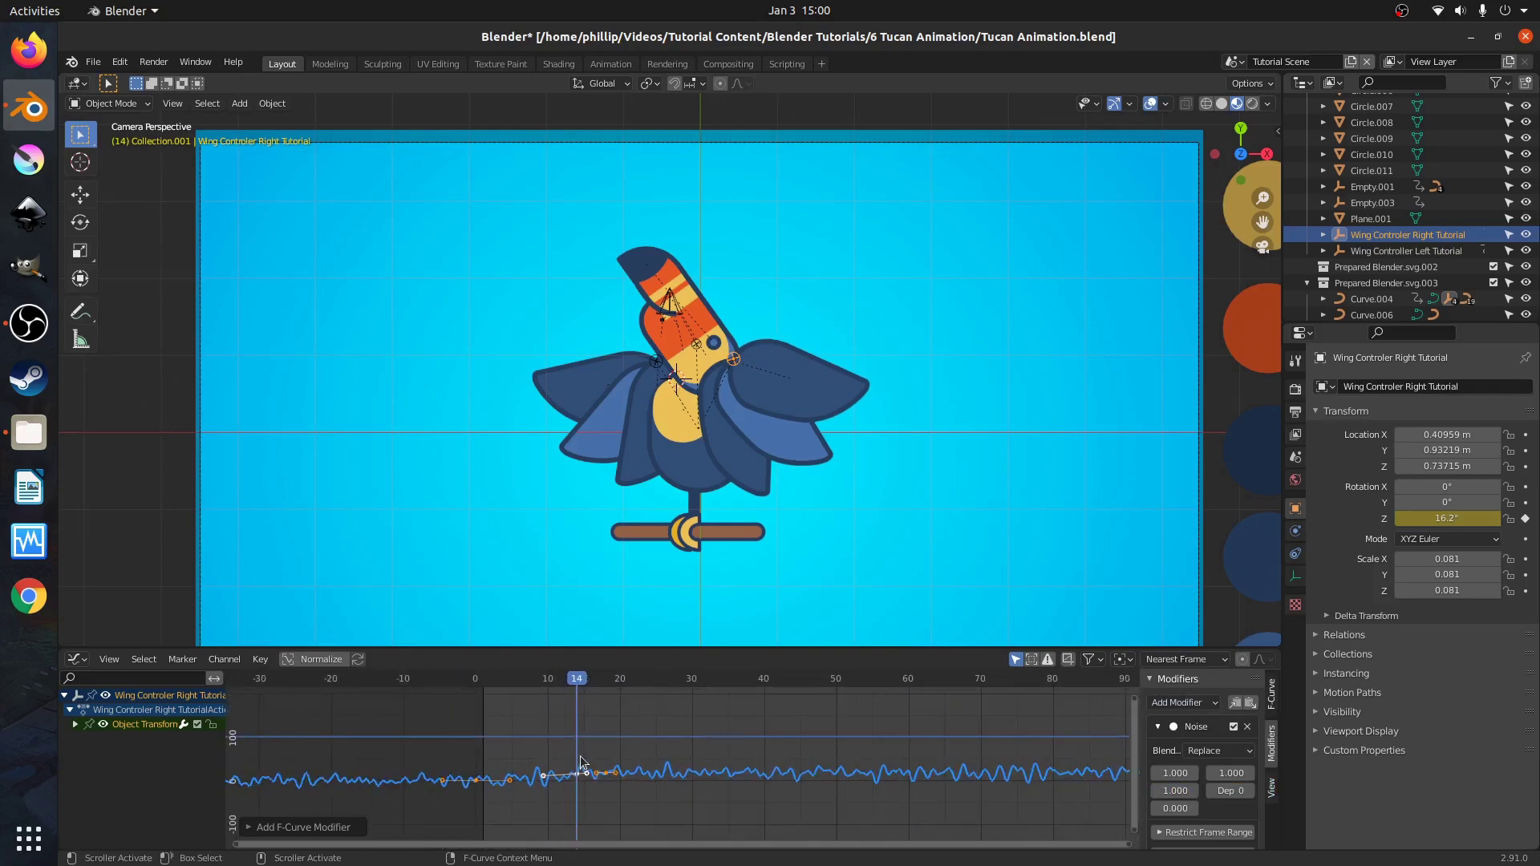
pyautogui.moveTo(590, 680); pyautogui.dragTo(641, 689)
pyautogui.press('space')
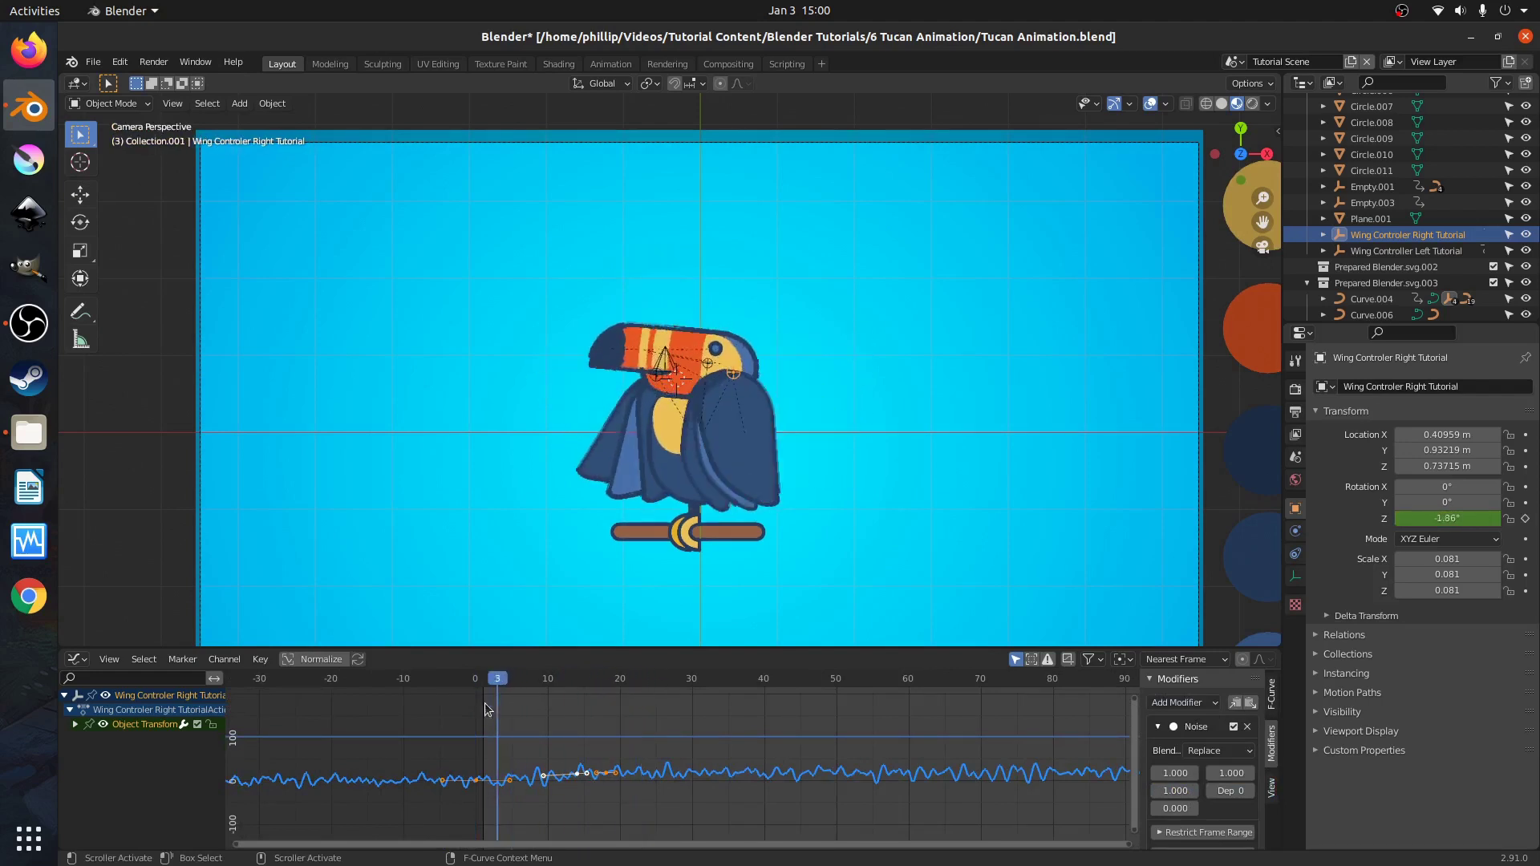
pyautogui.press('space')
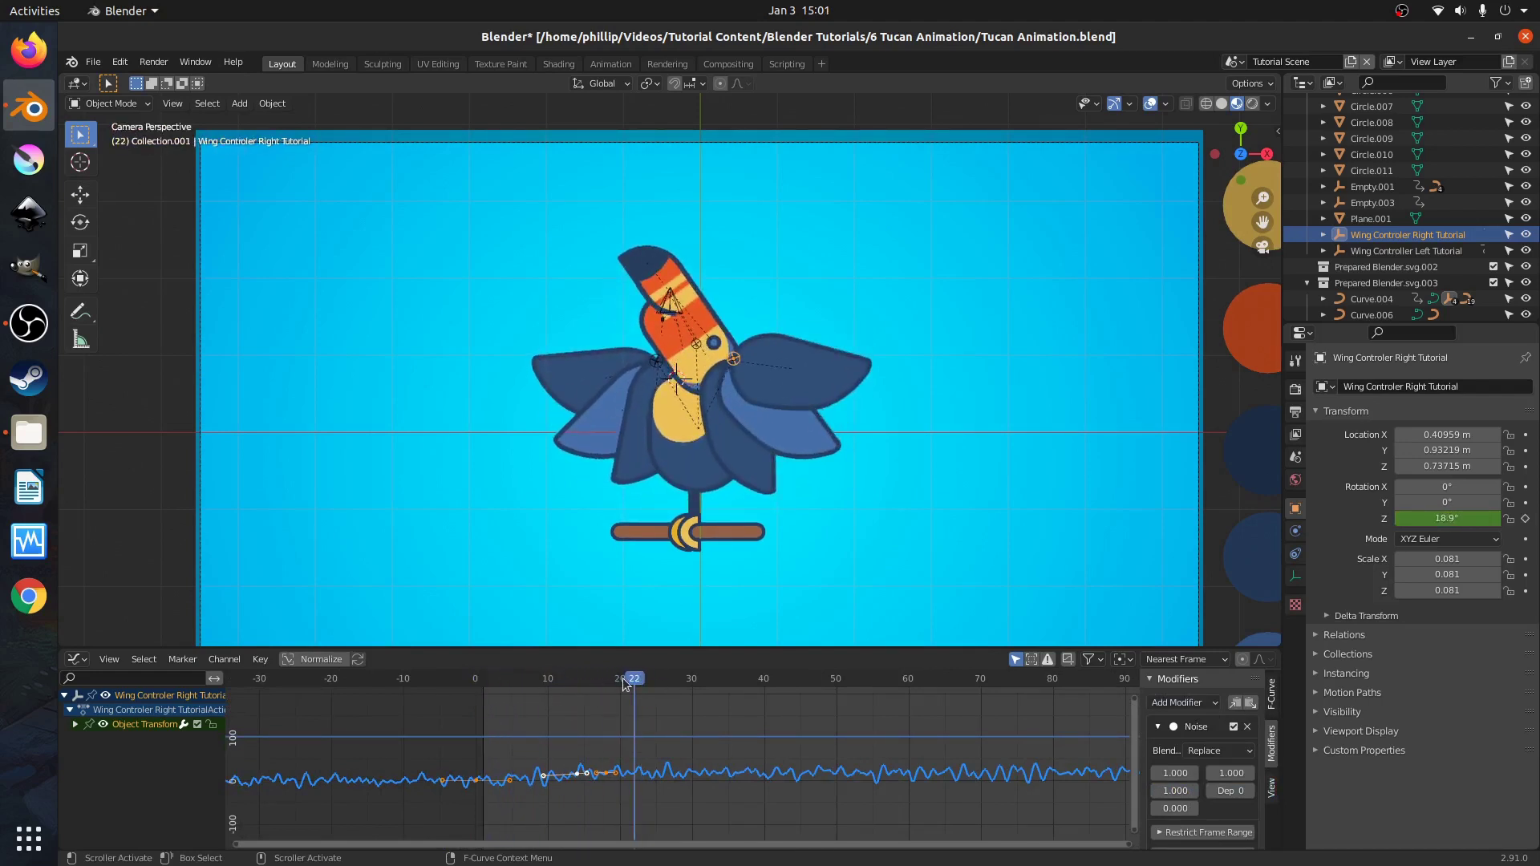
pyautogui.moveTo(626, 682); pyautogui.dragTo(473, 701)
pyautogui.press('space')
pyautogui.press('space')
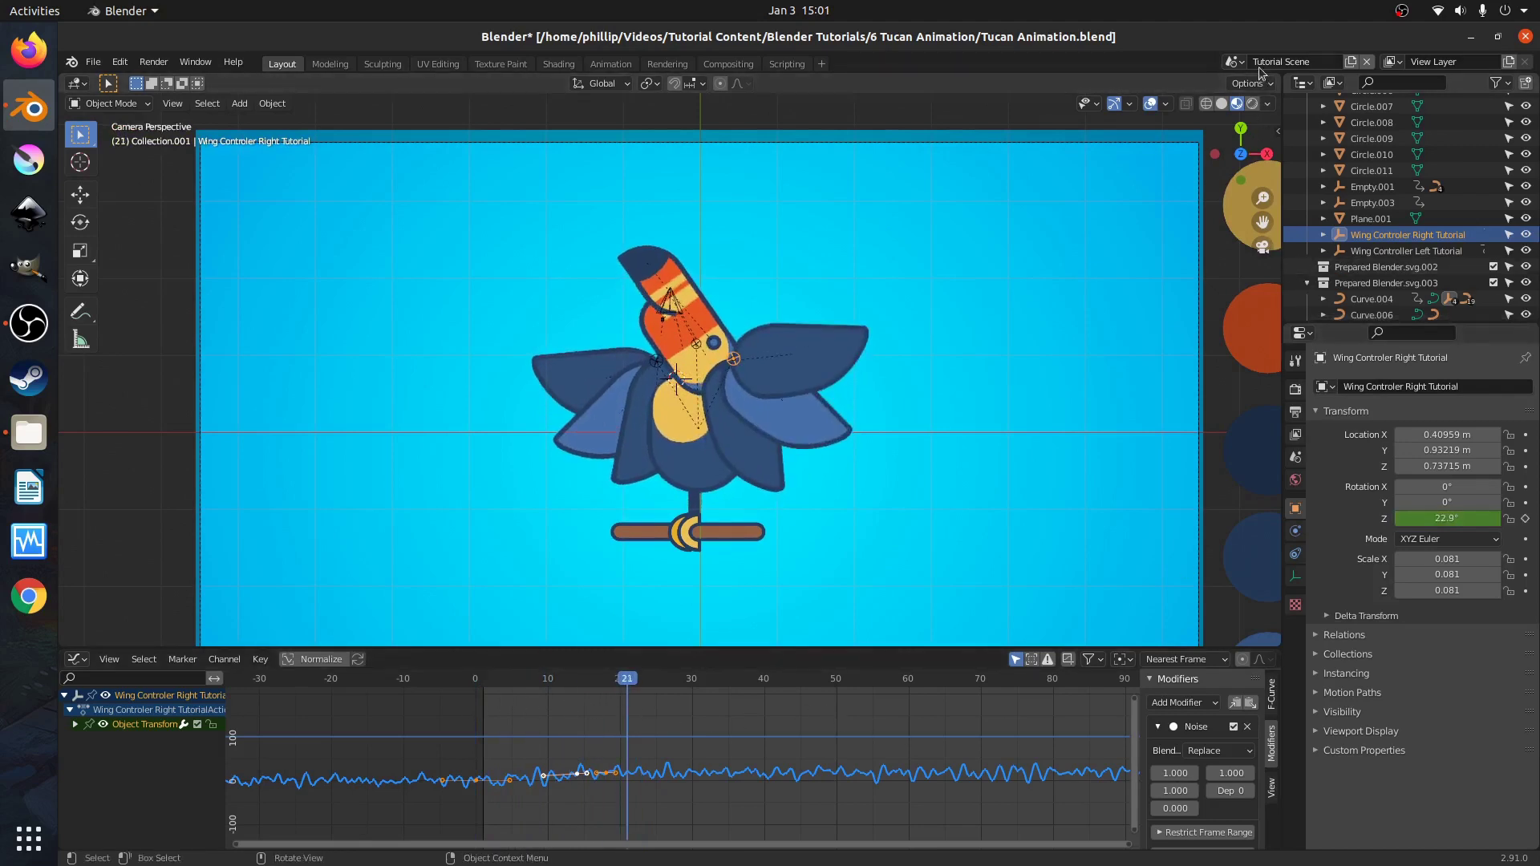
# Switch to the Thumbnail Scene and show the animation curve of its Wing Controler Empty.
pyautogui.click(1234, 62)
pyautogui.click(1245, 86)
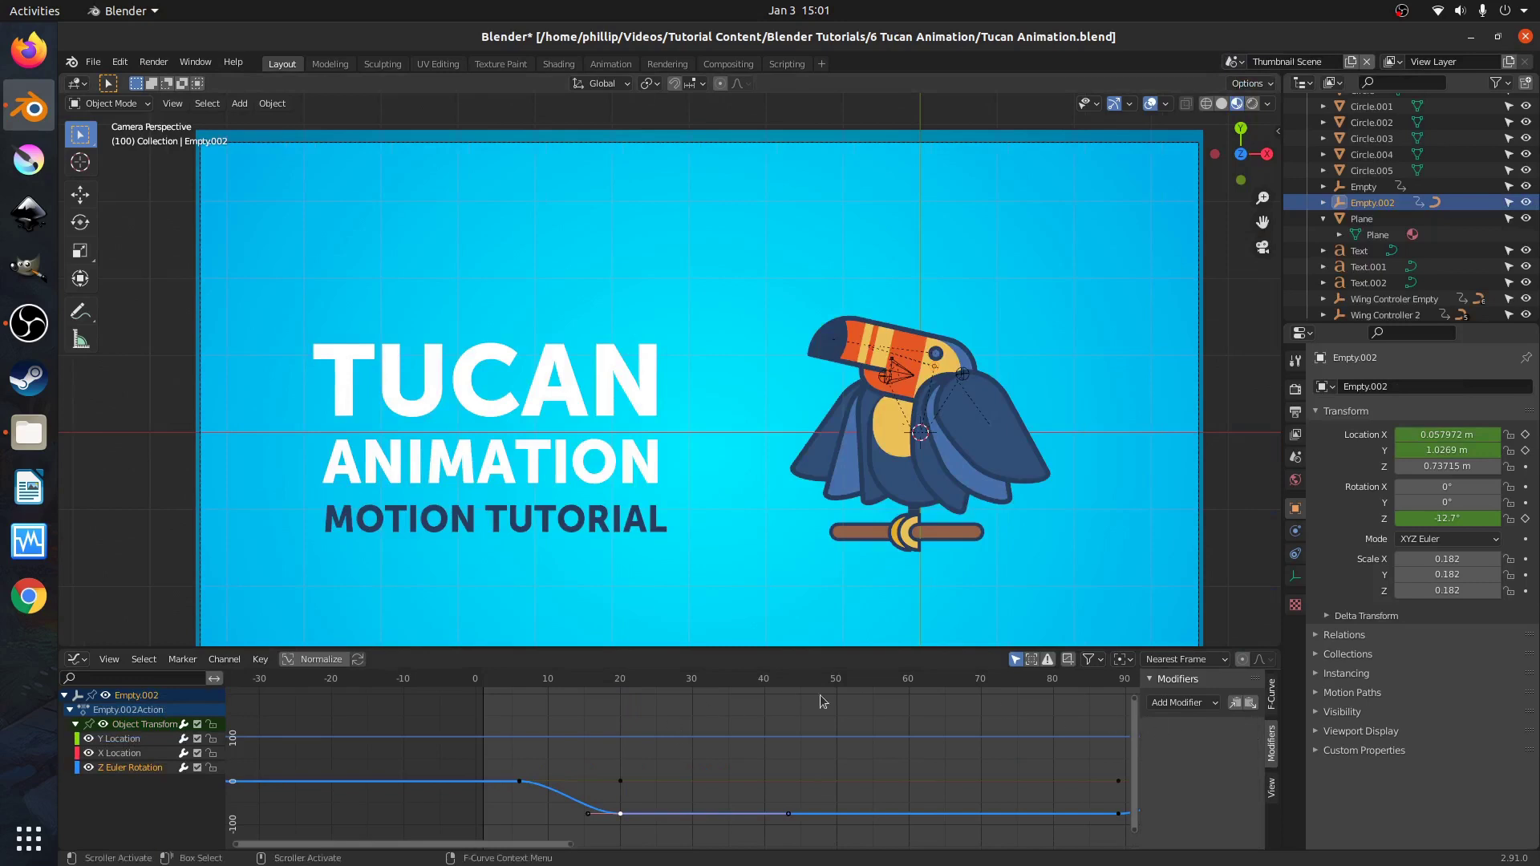
pyautogui.click(963, 375)
pyautogui.scroll(-1, 1115, 690)
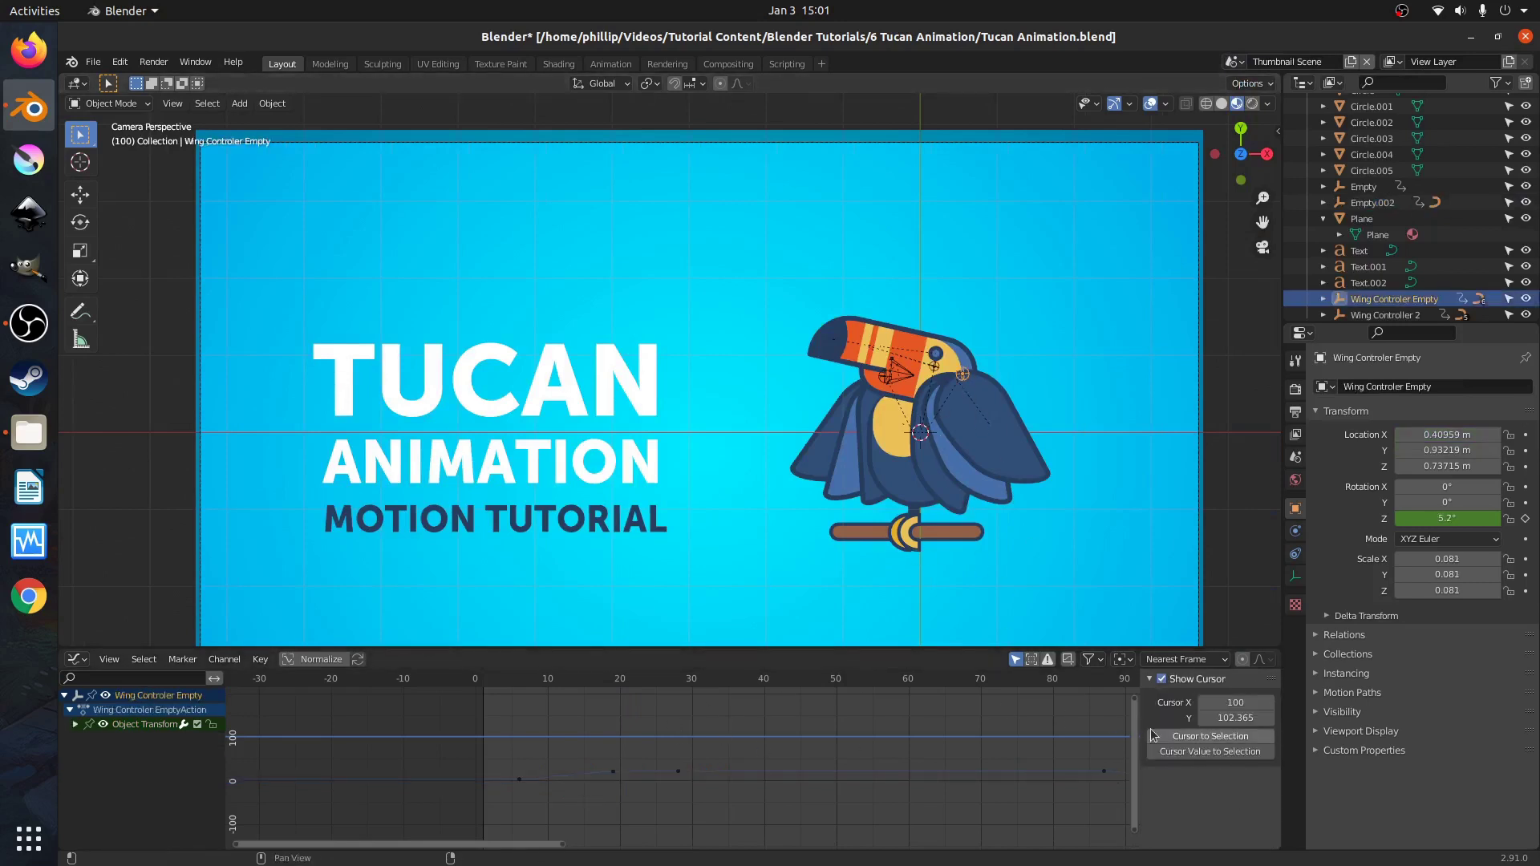
pyautogui.press('Home')
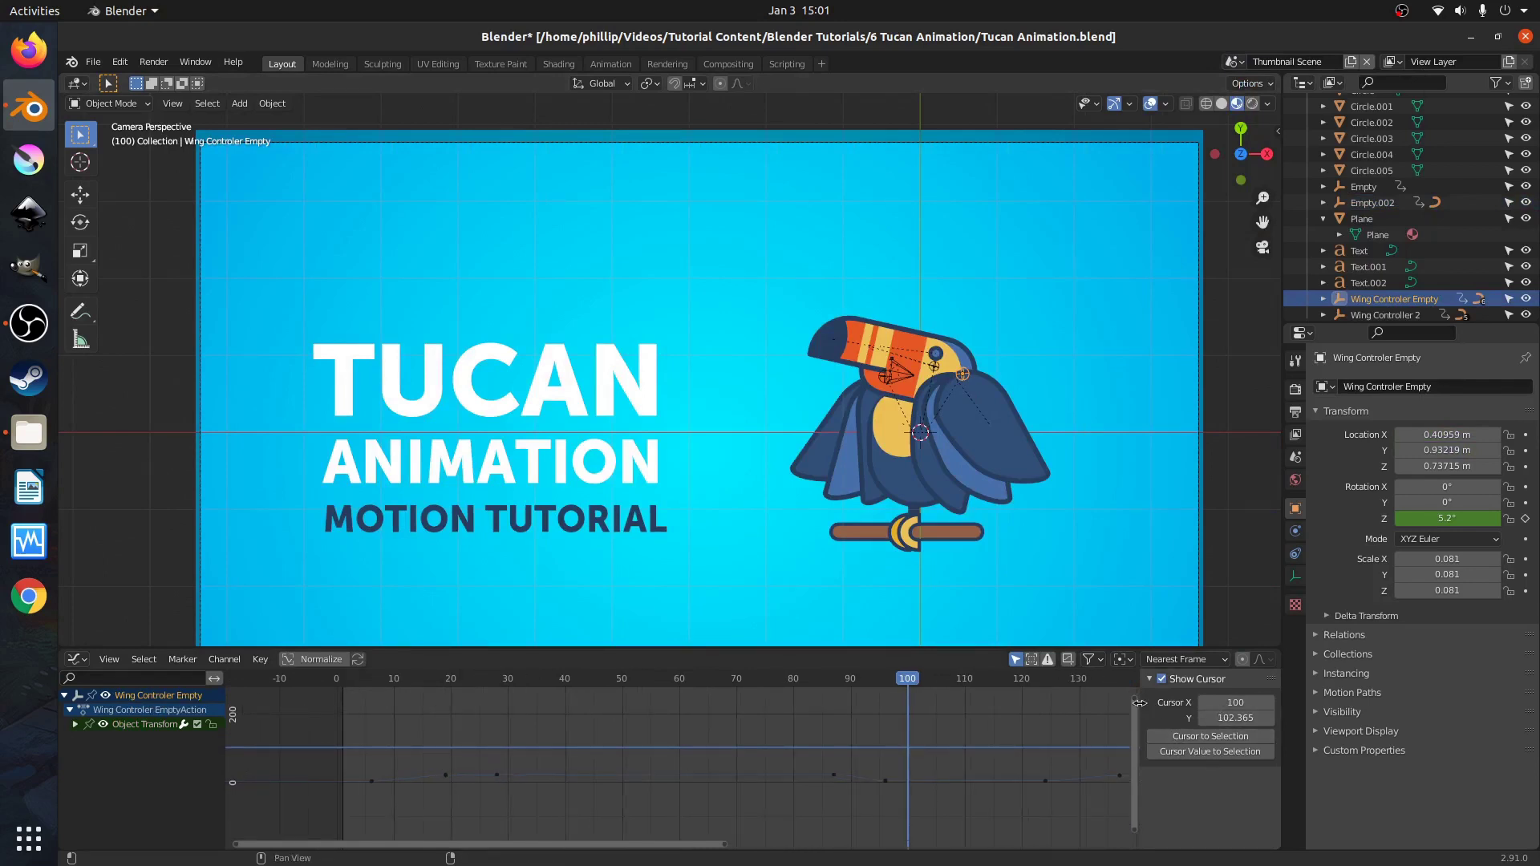
pyautogui.moveTo(1139, 703)
pyautogui.mouseDown()
pyautogui.moveTo(1275, 690)
pyautogui.moveTo(1139, 696)
pyautogui.mouseUp()
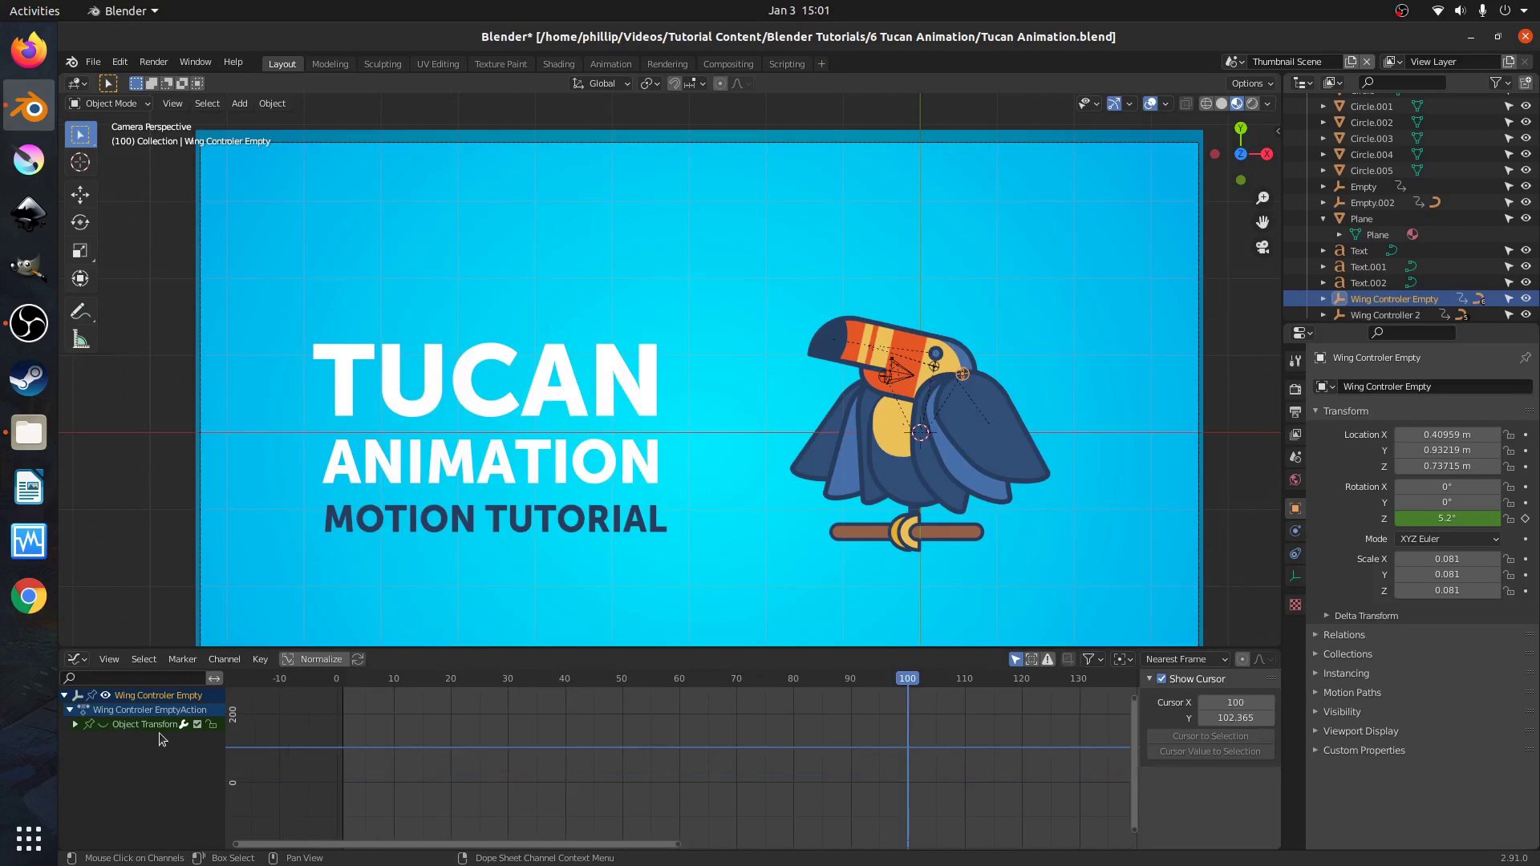
pyautogui.click(105, 725)
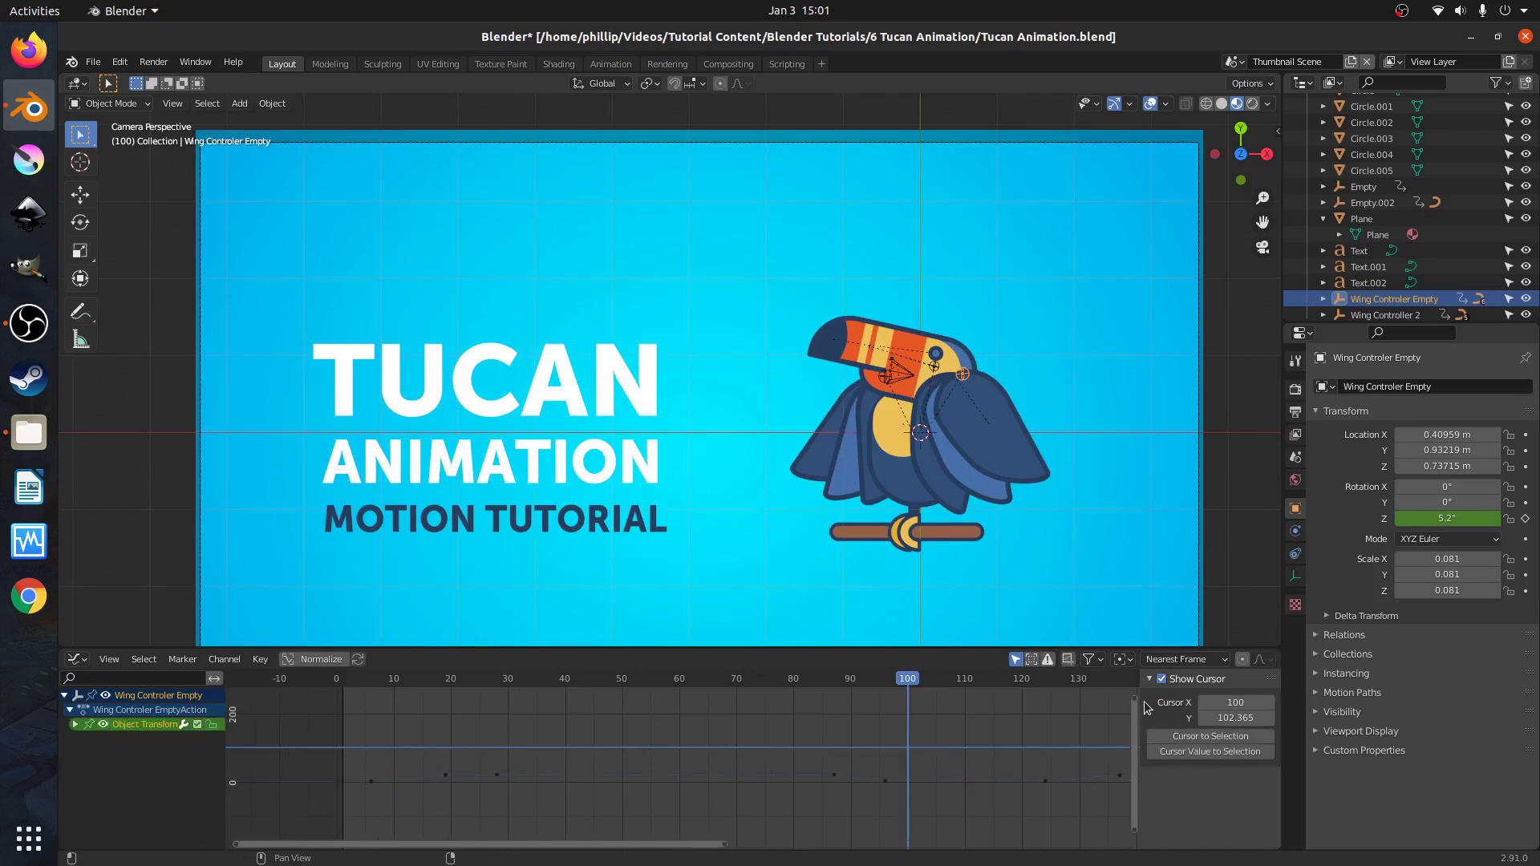
# Examine the Noise modifier settings on the Wing Controler Empty's rotation curve, including its Scale.
pyautogui.click(374, 781)
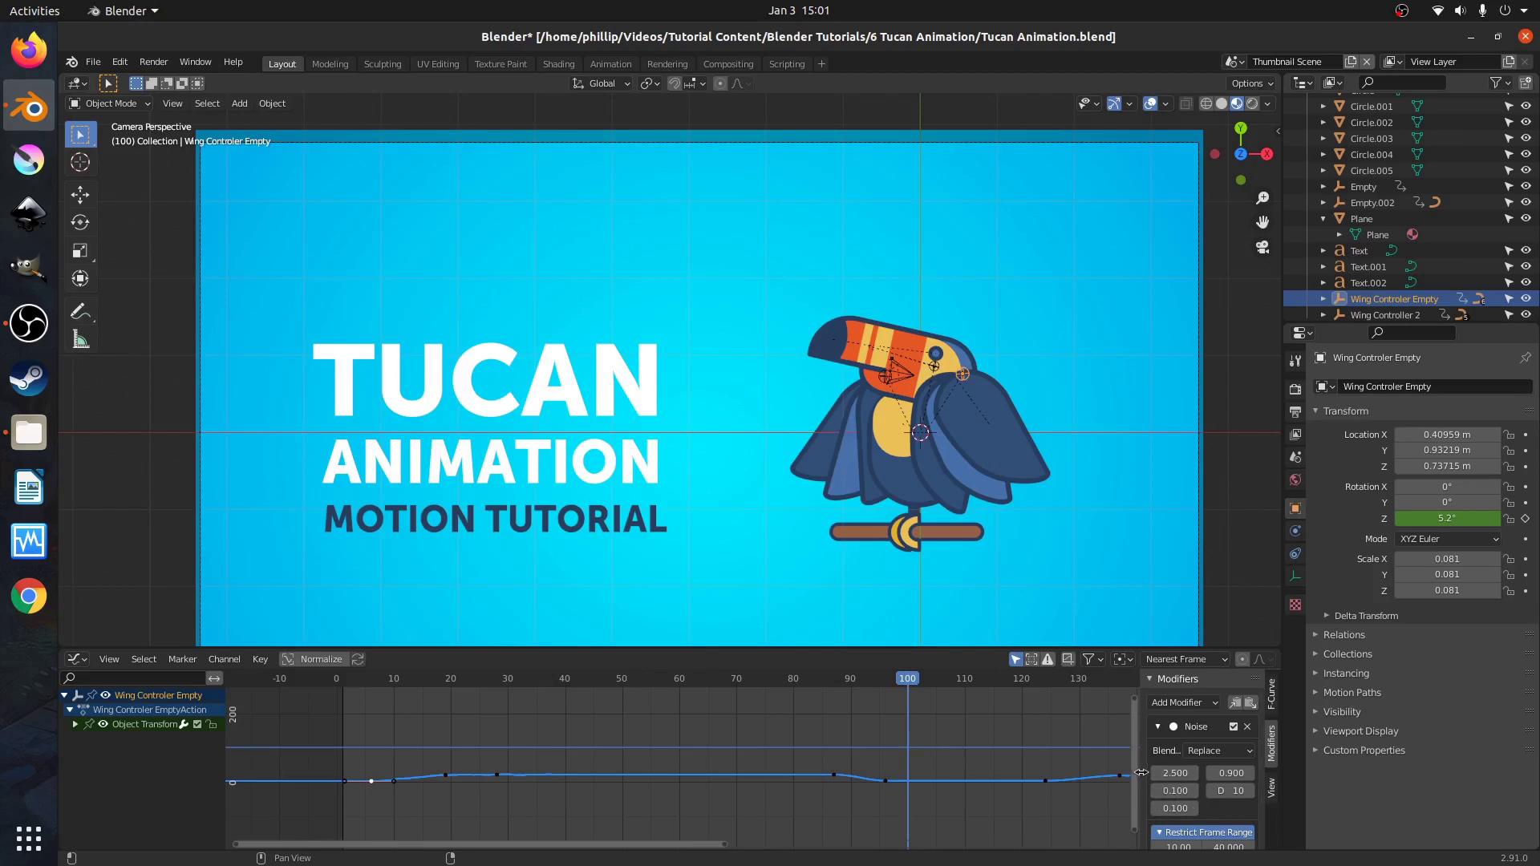
pyautogui.moveTo(1139, 782); pyautogui.dragTo(935, 782)
pyautogui.click(1046, 774)
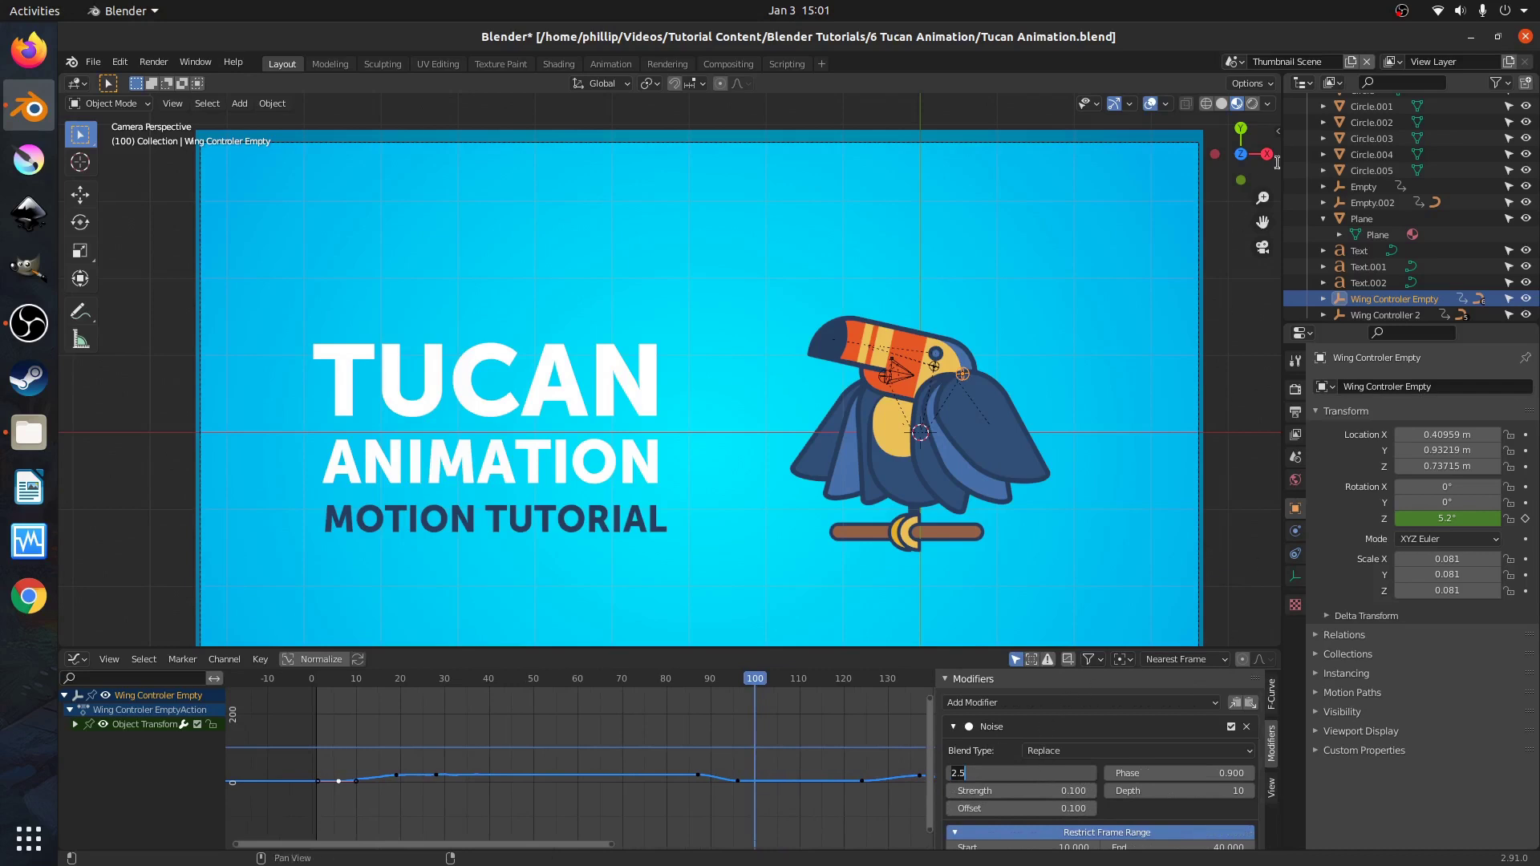
# Switch to the Tutorial Scene and set the Scale of the right wing controller's Noise modifier to 2.5.
pyautogui.click(1239, 62)
pyautogui.click(1284, 92)
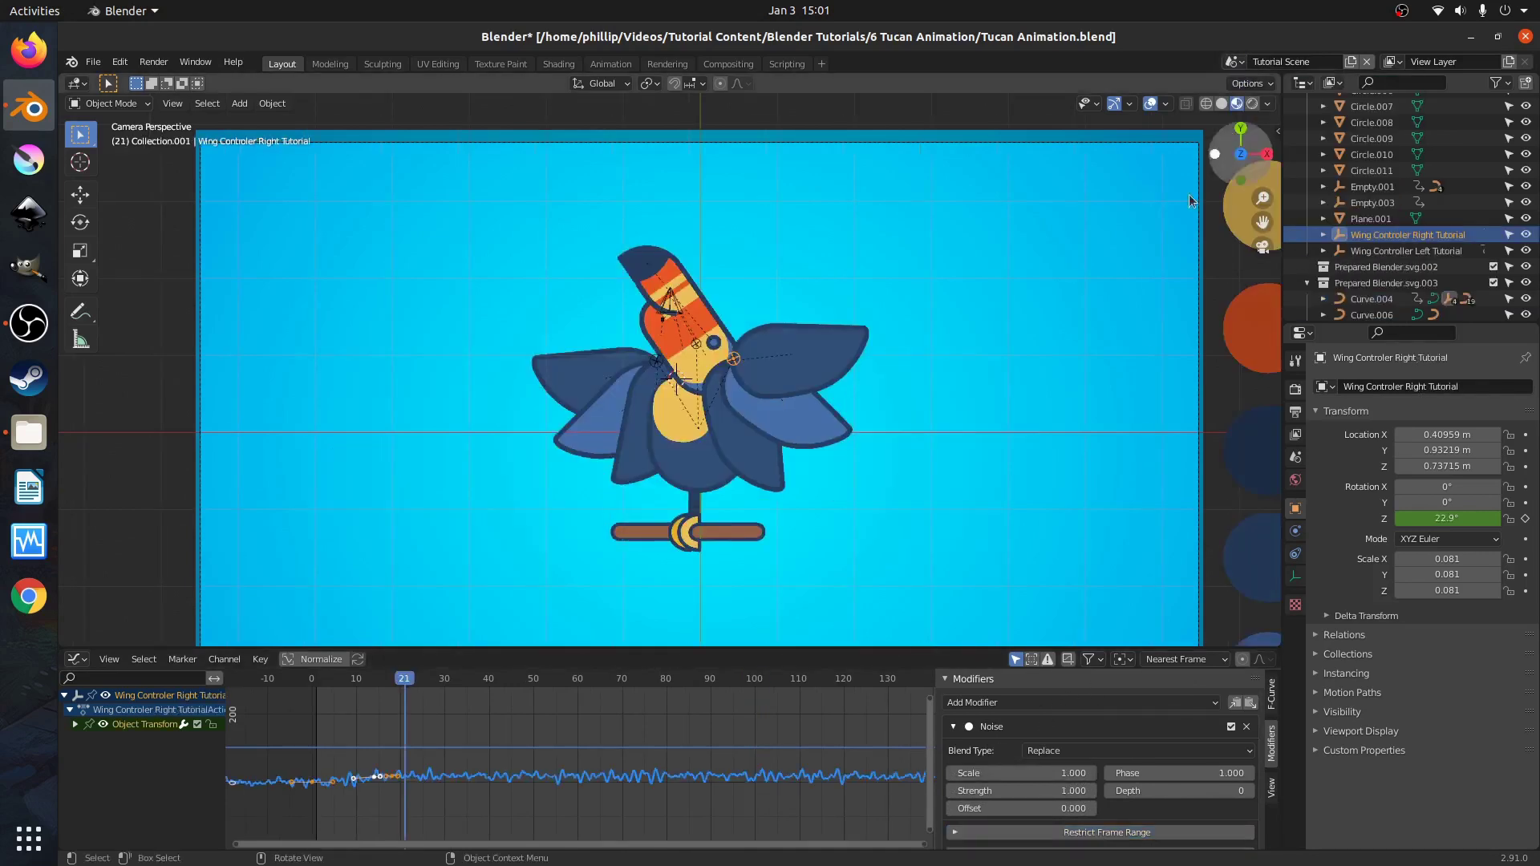
pyautogui.click(1045, 770)
pyautogui.write('2.5')
pyautogui.press('Return')
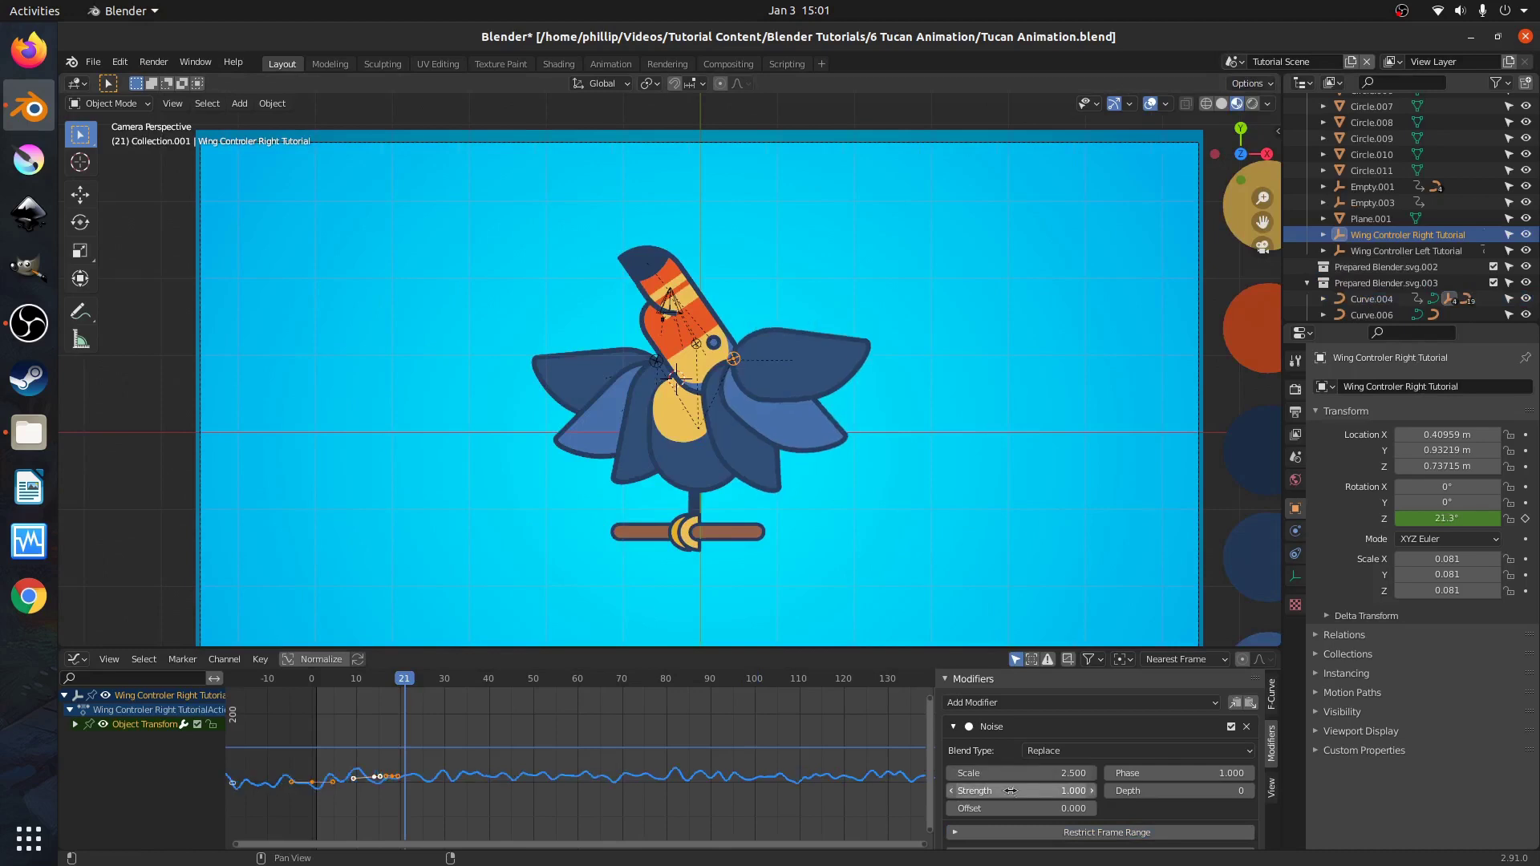
# Set the right wing Noise modifier's Strength to 0.1 and its Offset to 0.1.
pyautogui.click(1013, 790)
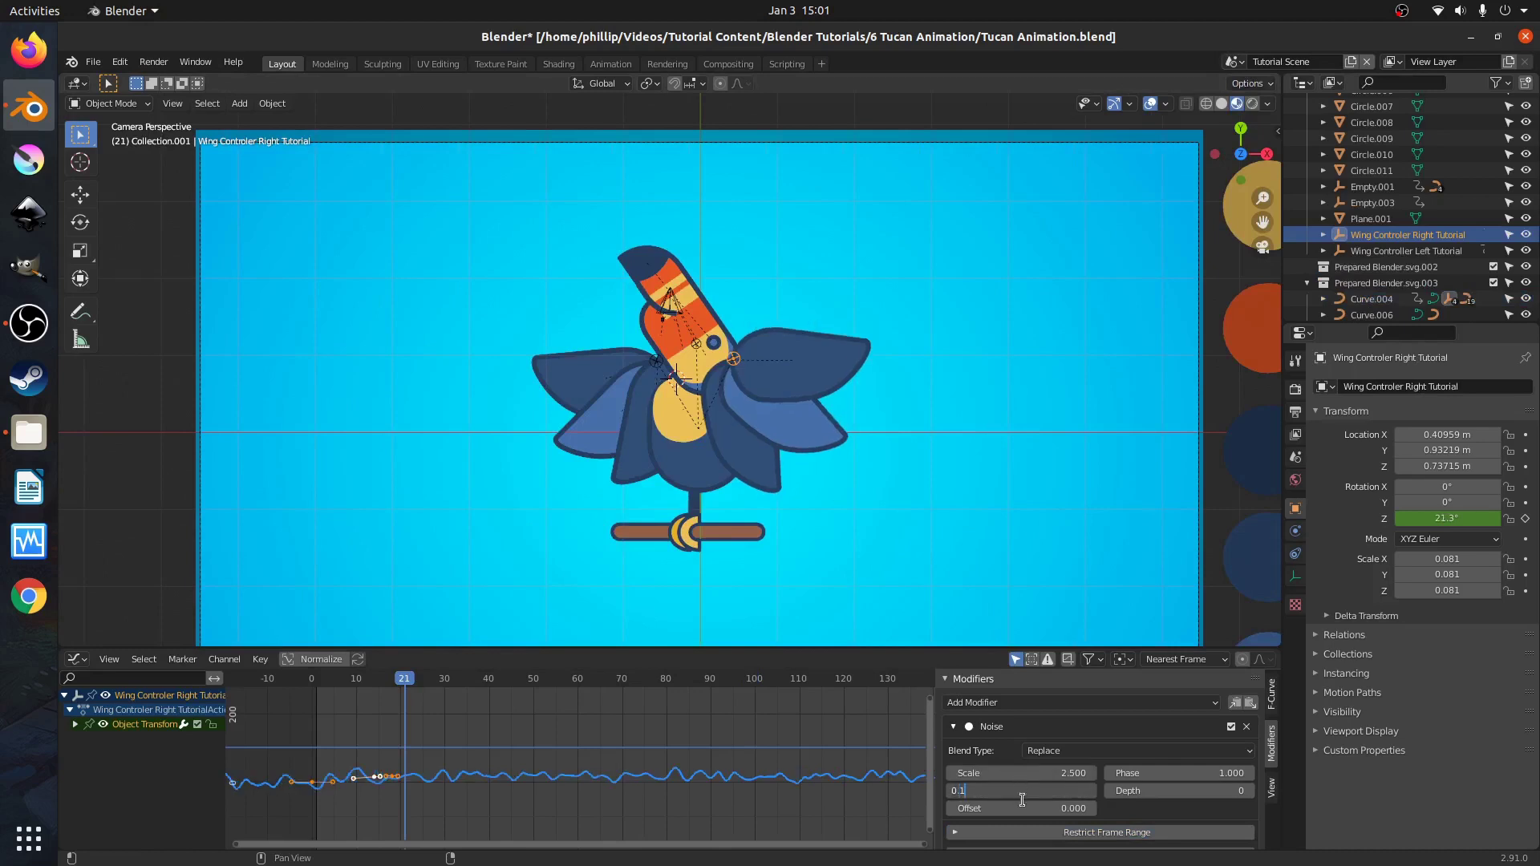
pyautogui.write('0.1')
pyautogui.press('Return')
pyautogui.click(1022, 807)
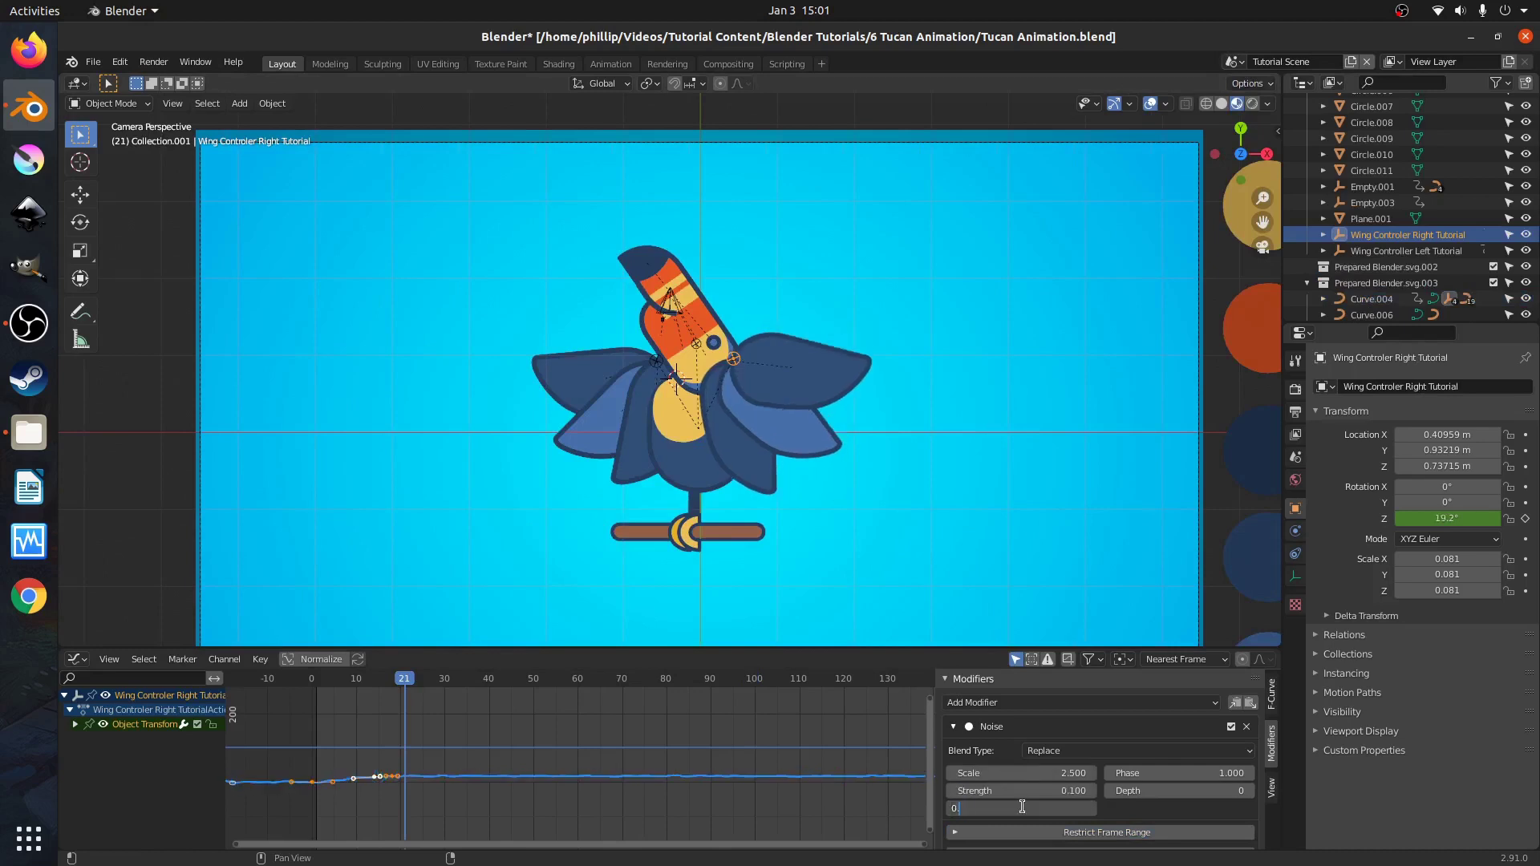
pyautogui.press('Return')
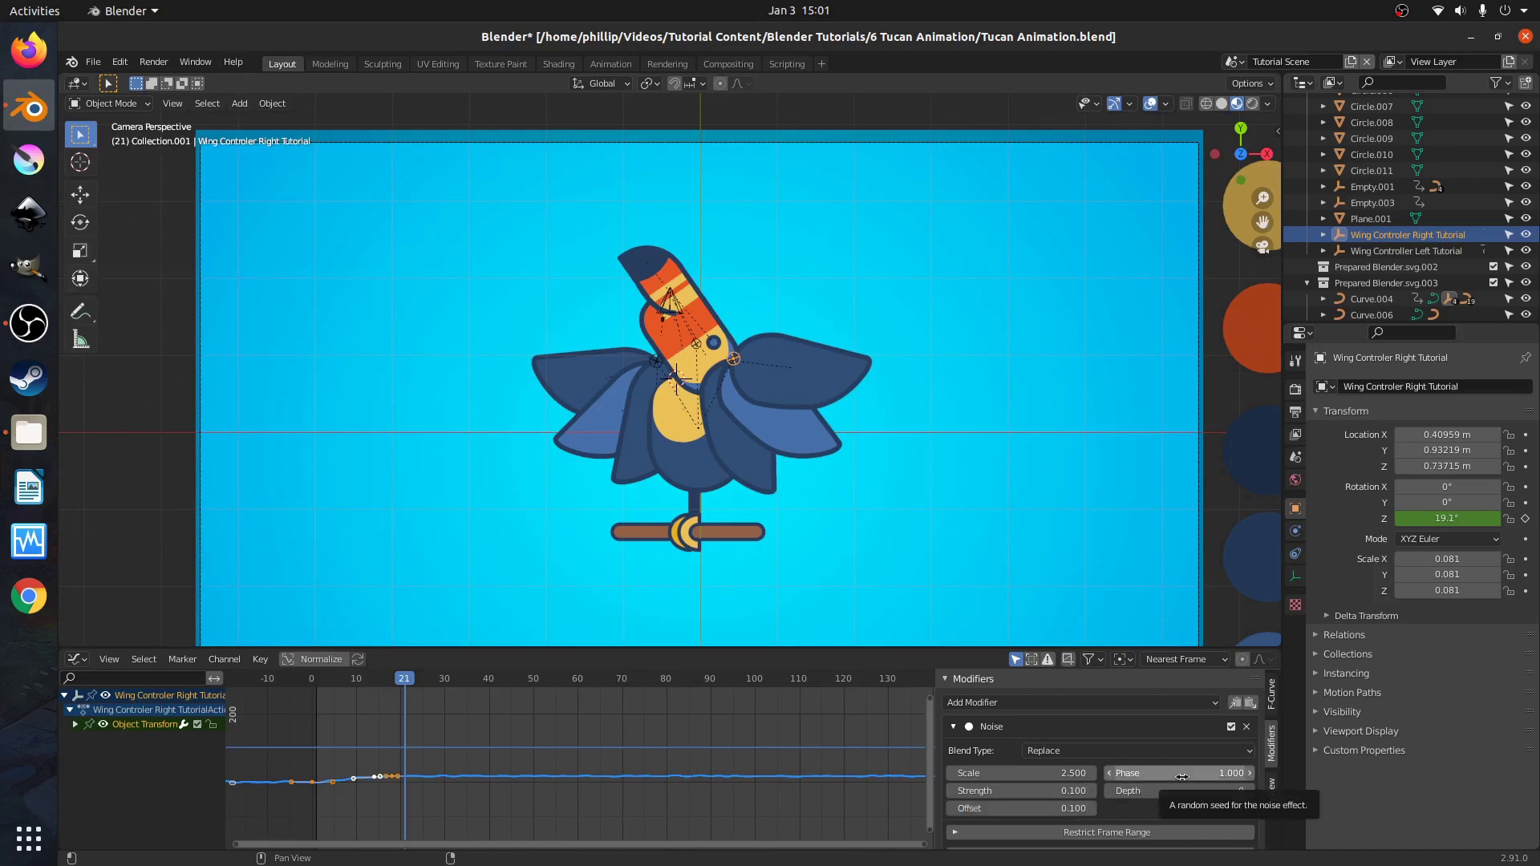
# Set the right wing Noise modifier's Depth to 9.
pyautogui.click(1179, 772)
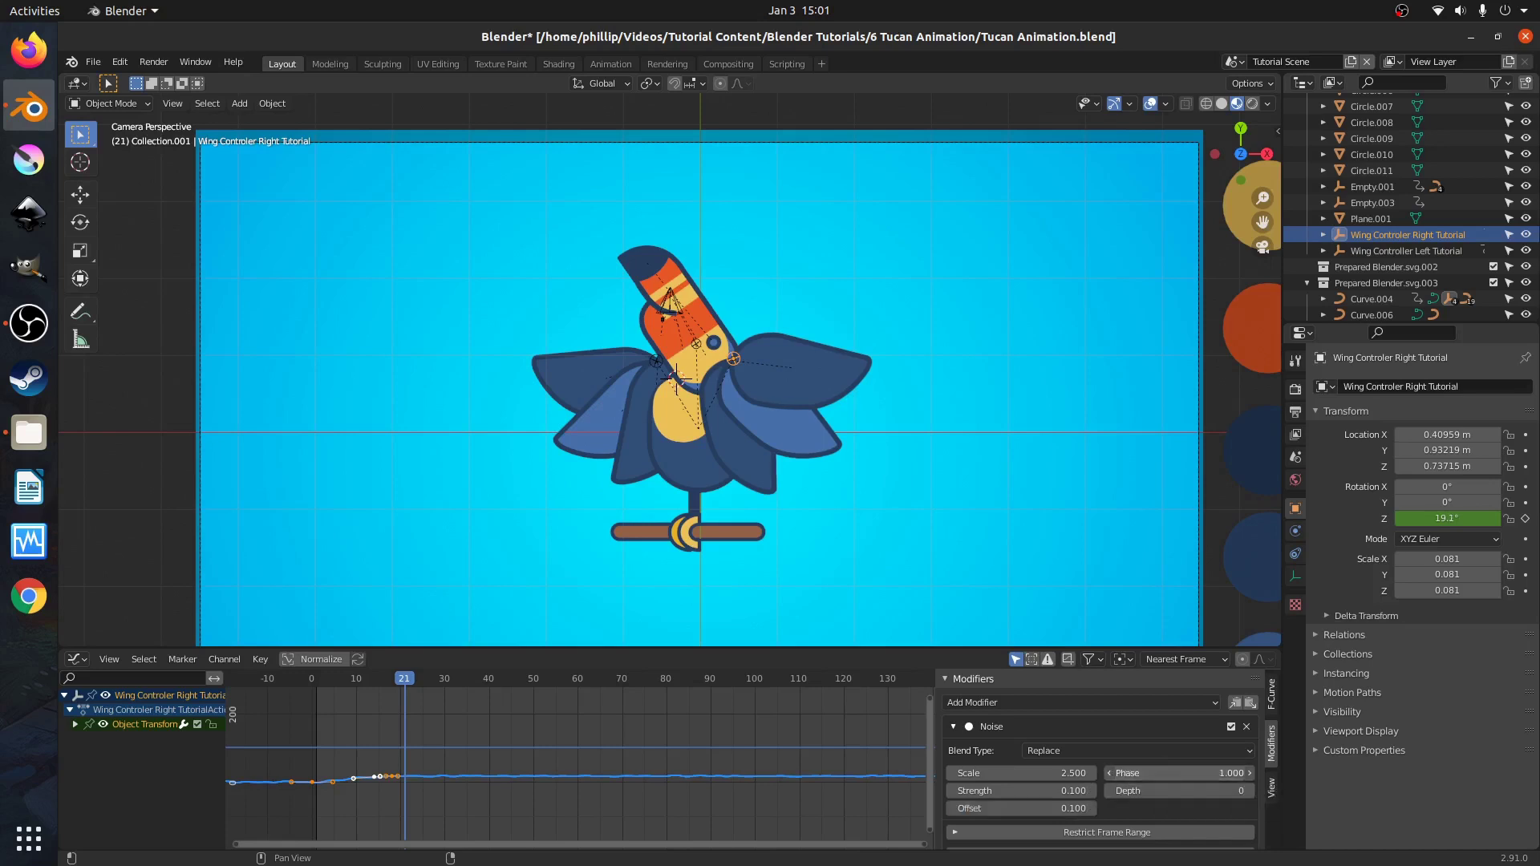
pyautogui.click(1184, 793)
pyautogui.write('9')
pyautogui.press('Return')
# Check the Noise values in the Thumbnail Scene, return to the Tutorial Scene, and set the right wing's Phase to 0.9 and Depth to 10.
pyautogui.click(1233, 62)
pyautogui.click(1242, 86)
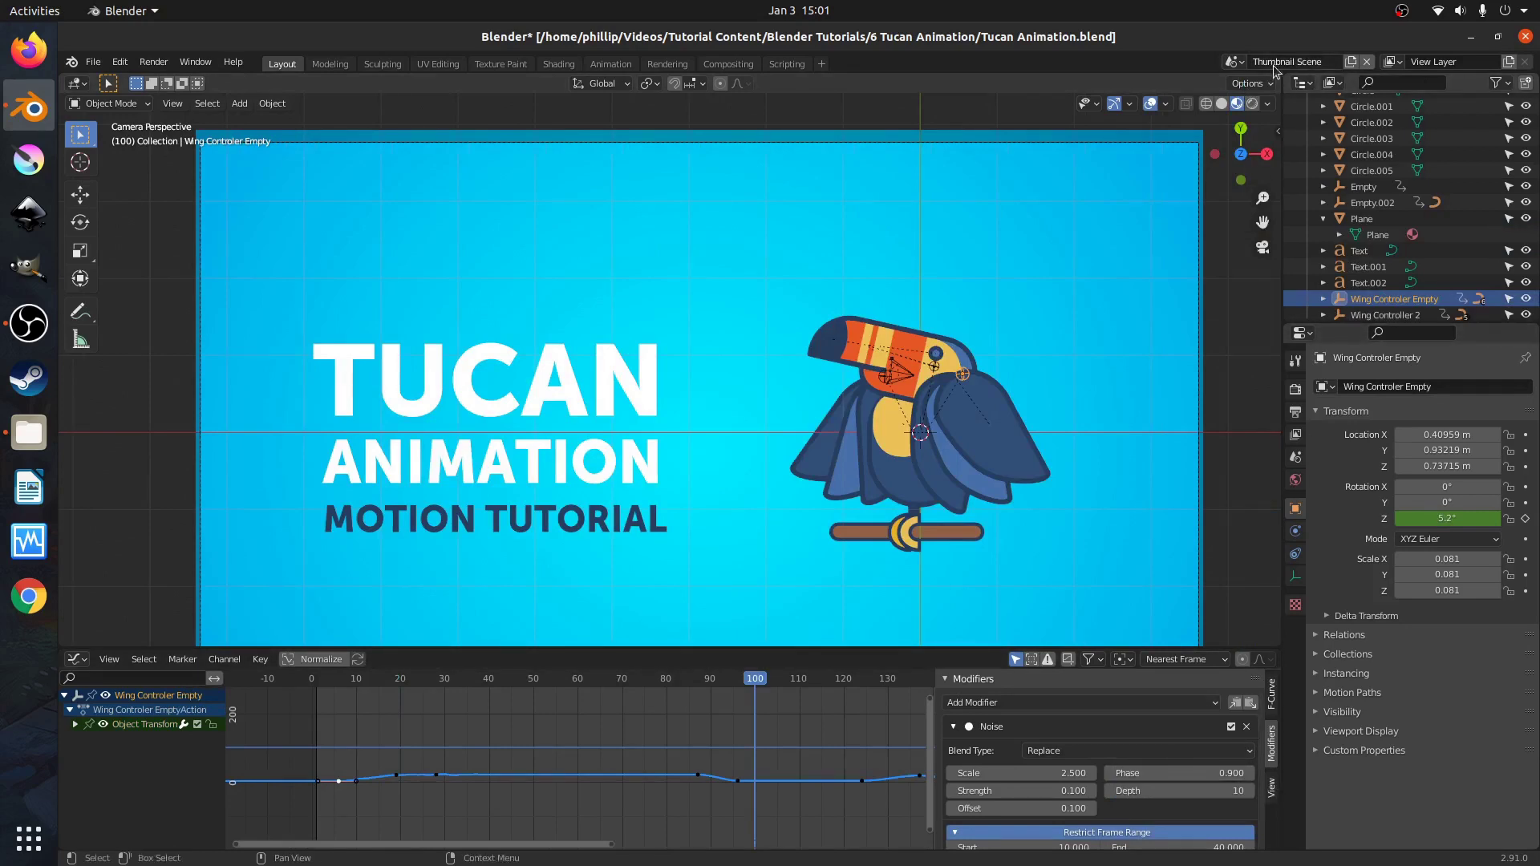
pyautogui.click(1234, 62)
pyautogui.click(1242, 102)
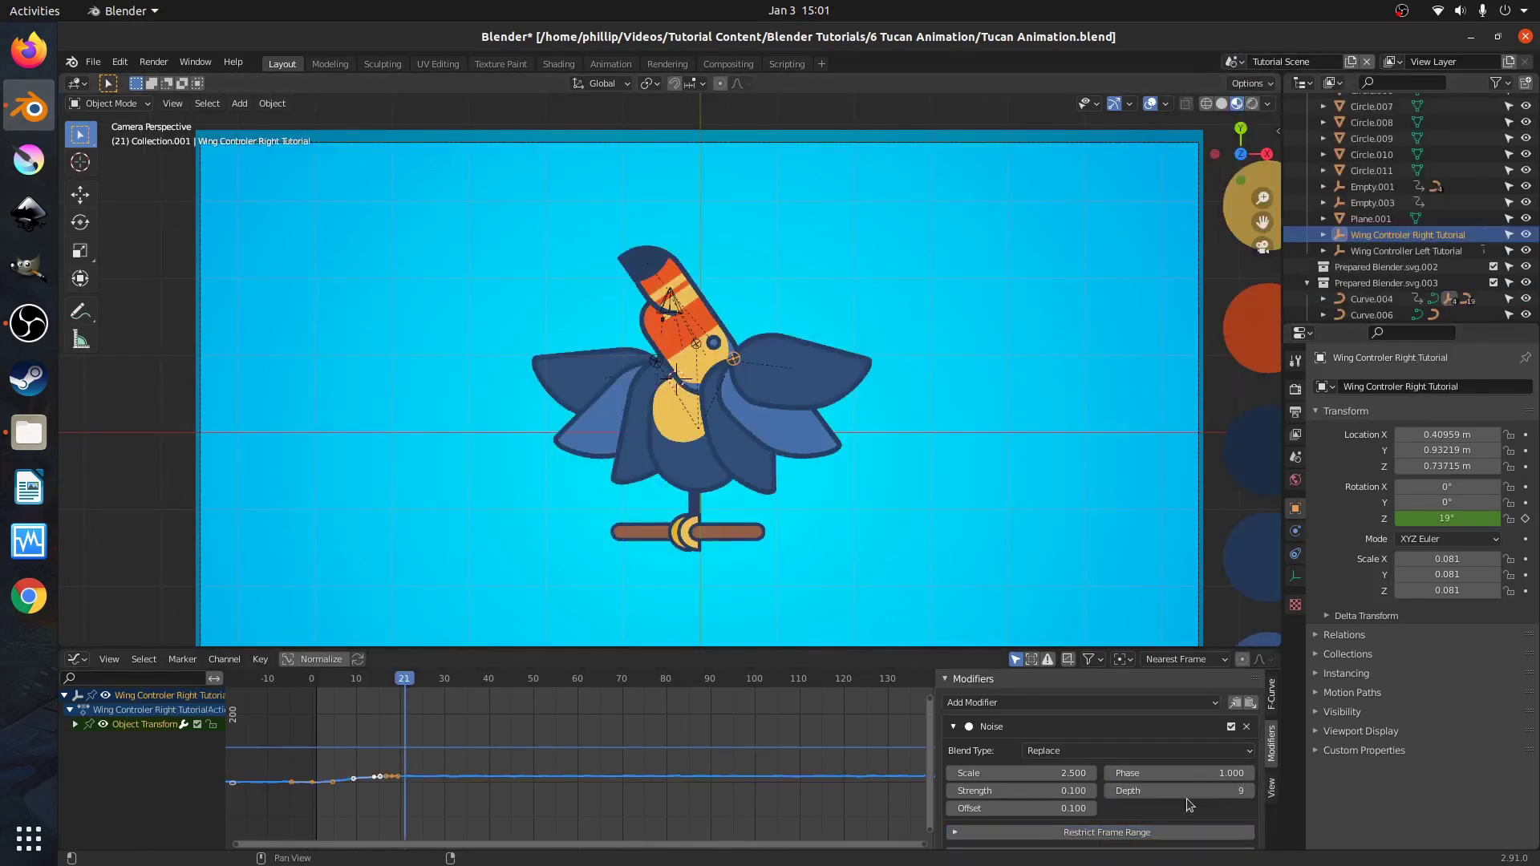
pyautogui.click(1185, 772)
pyautogui.click(1181, 791)
pyautogui.press('Return')
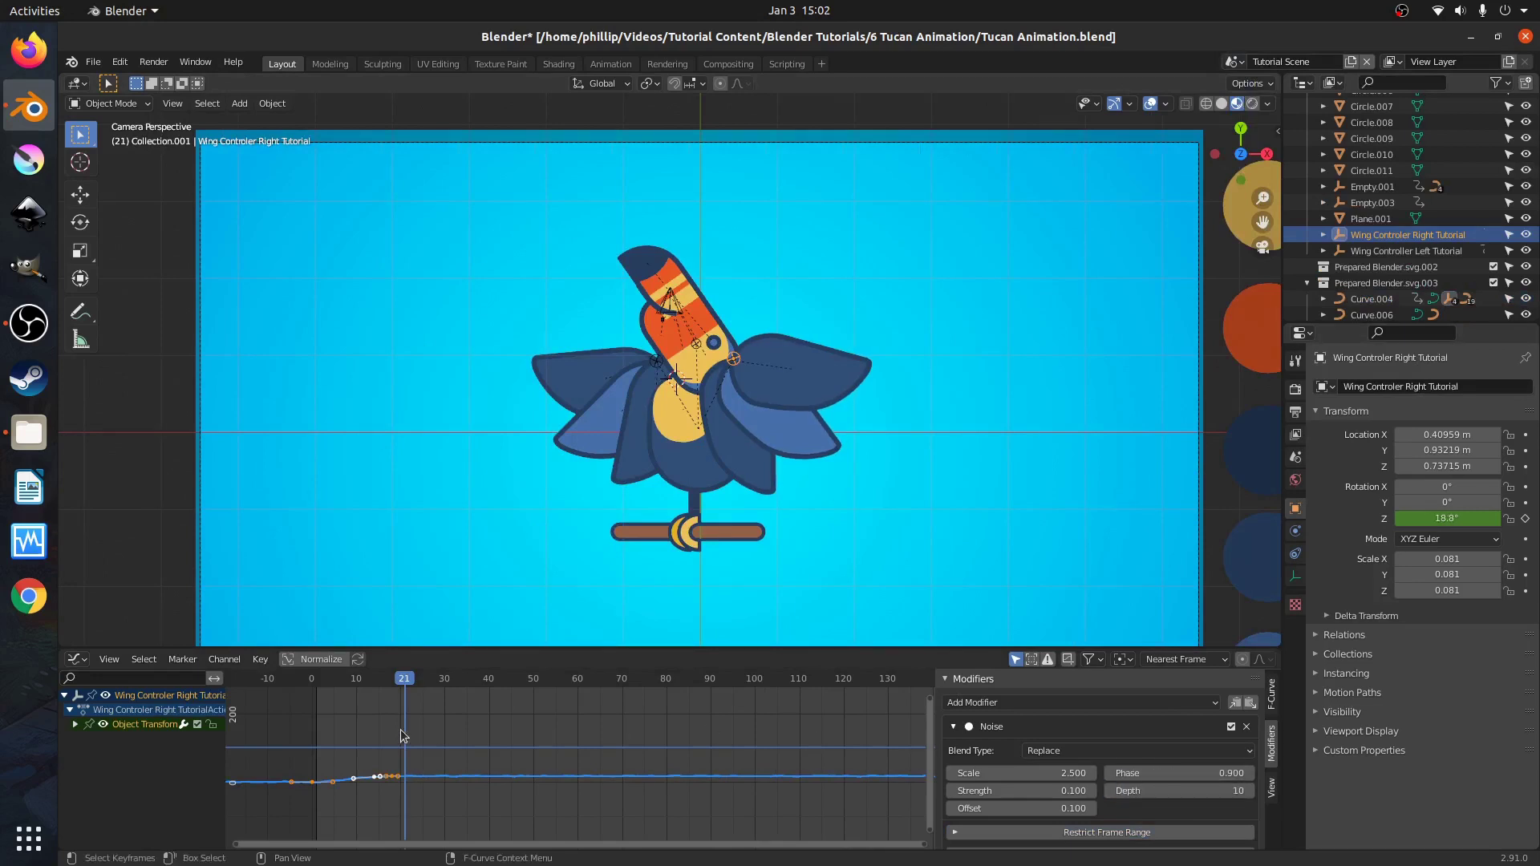
# Play the animation and scrub back to frame 10 to check the right wing's noise motion.
pyautogui.press('space')
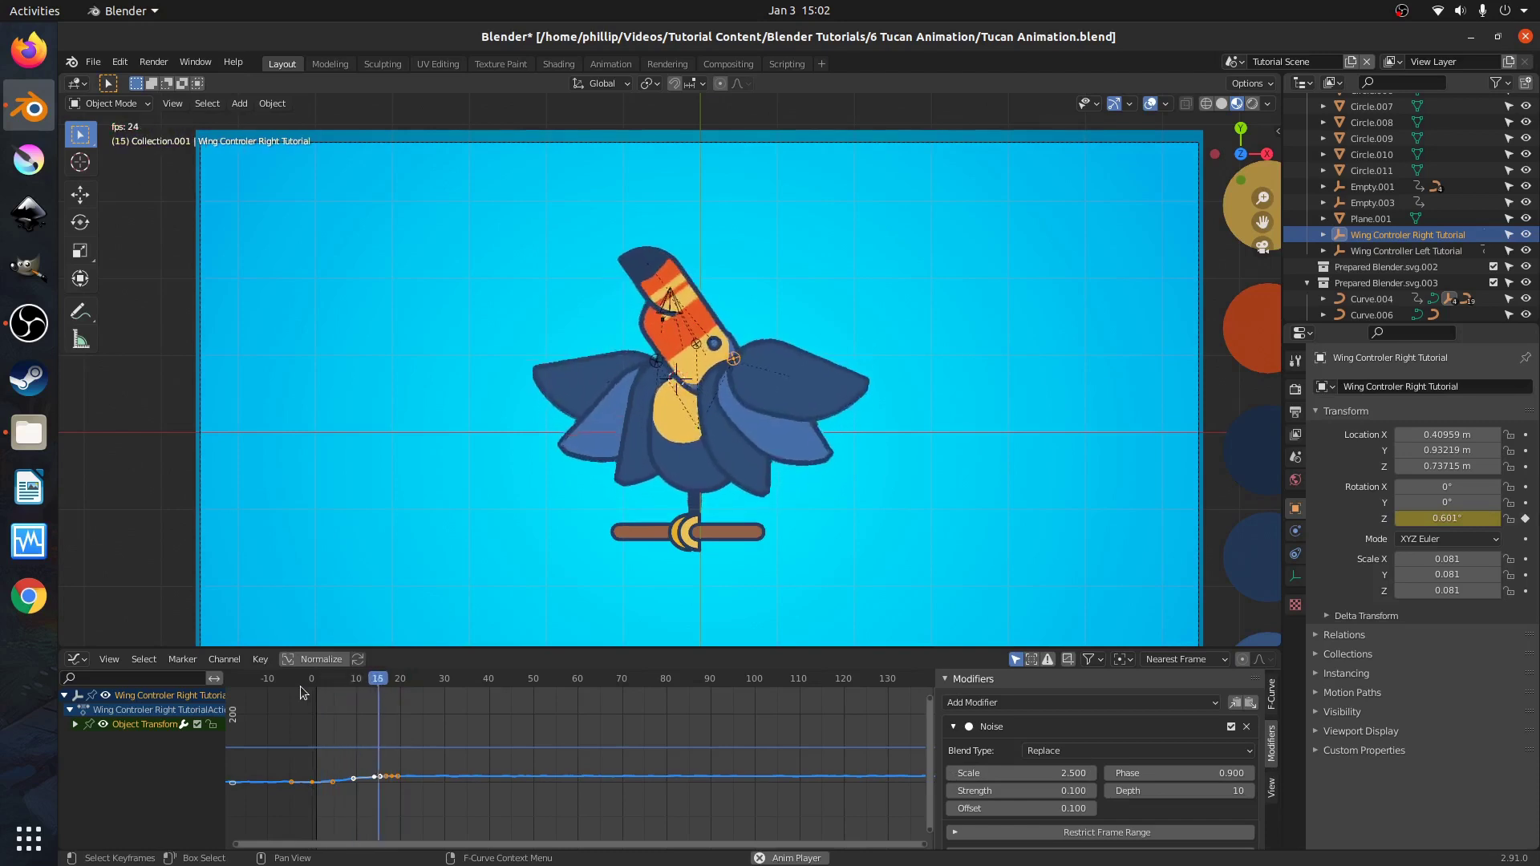
pyautogui.press('space')
pyautogui.scroll(3, 303, 692)
pyautogui.moveTo(304, 691); pyautogui.dragTo(769, 756, button='middle')
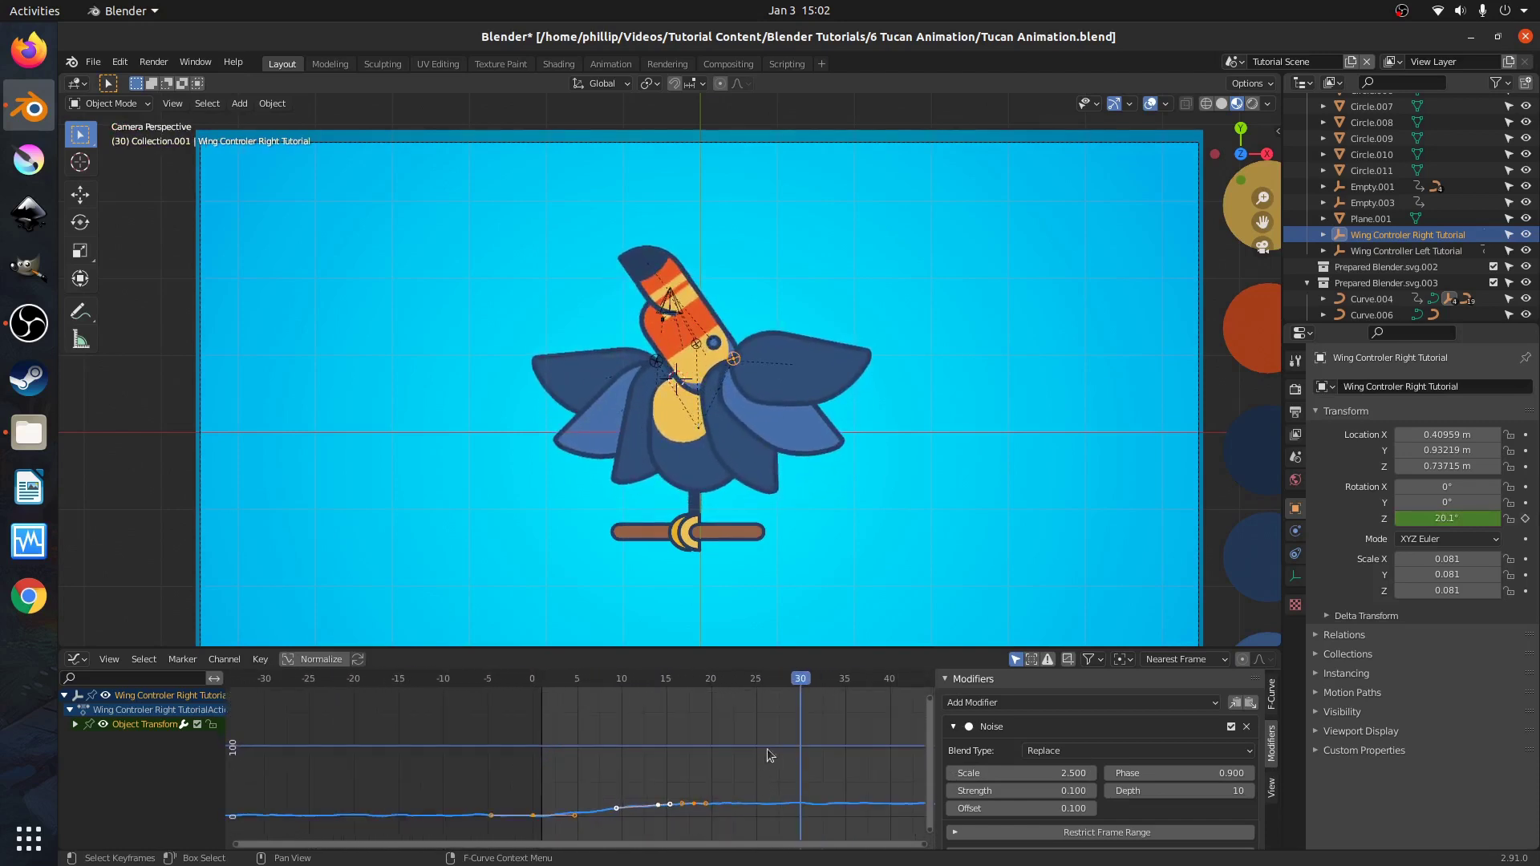
pyautogui.moveTo(809, 688); pyautogui.dragTo(624, 717)
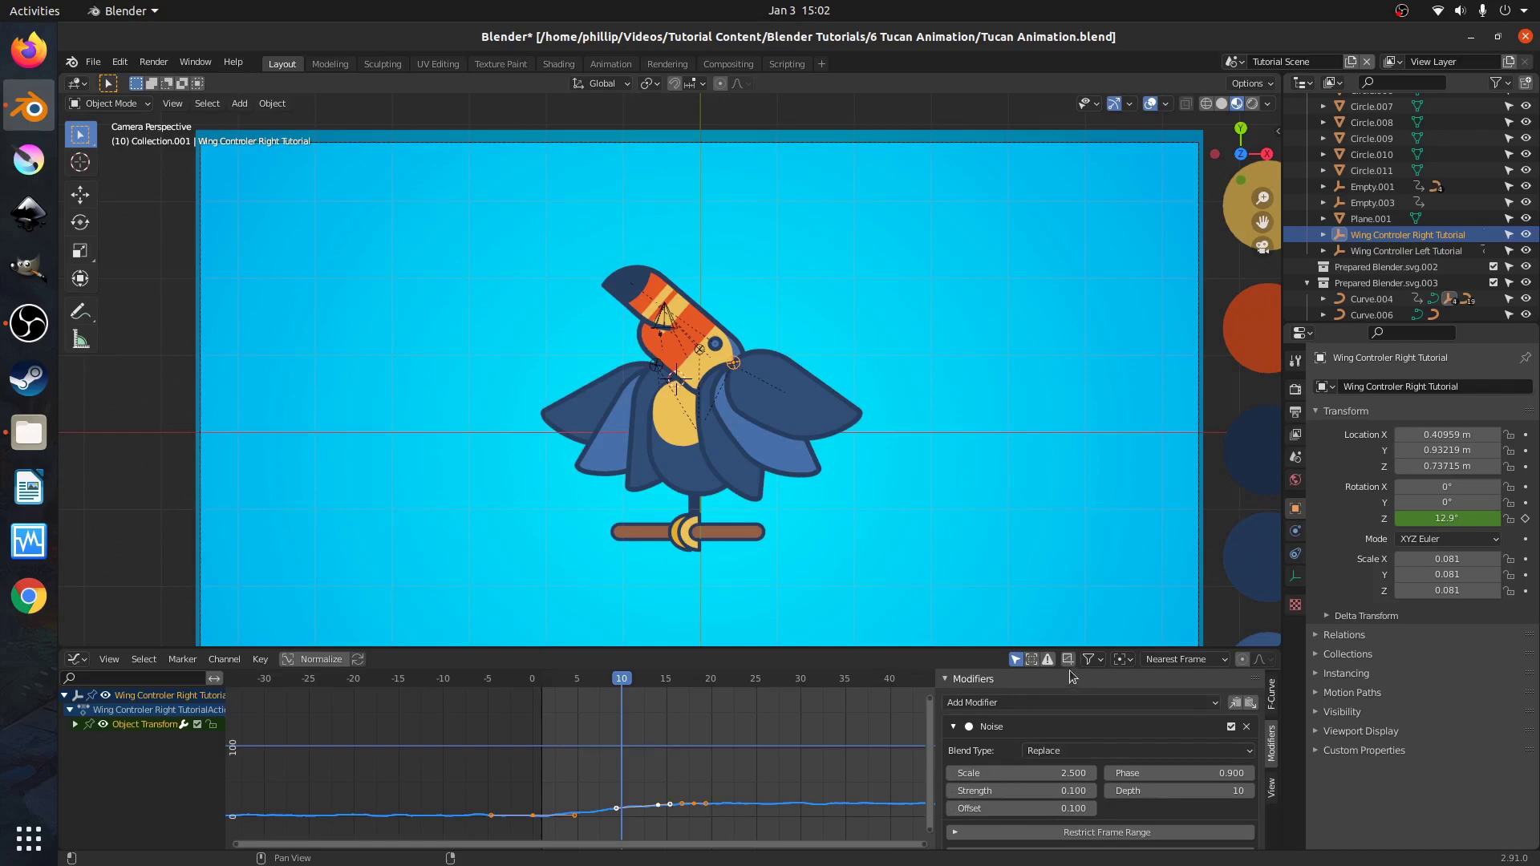
# Enlarge the Graph Editor and restrict the right wing's Noise modifier to frames 10 through 30.
pyautogui.moveTo(1004, 649); pyautogui.dragTo(987, 426)
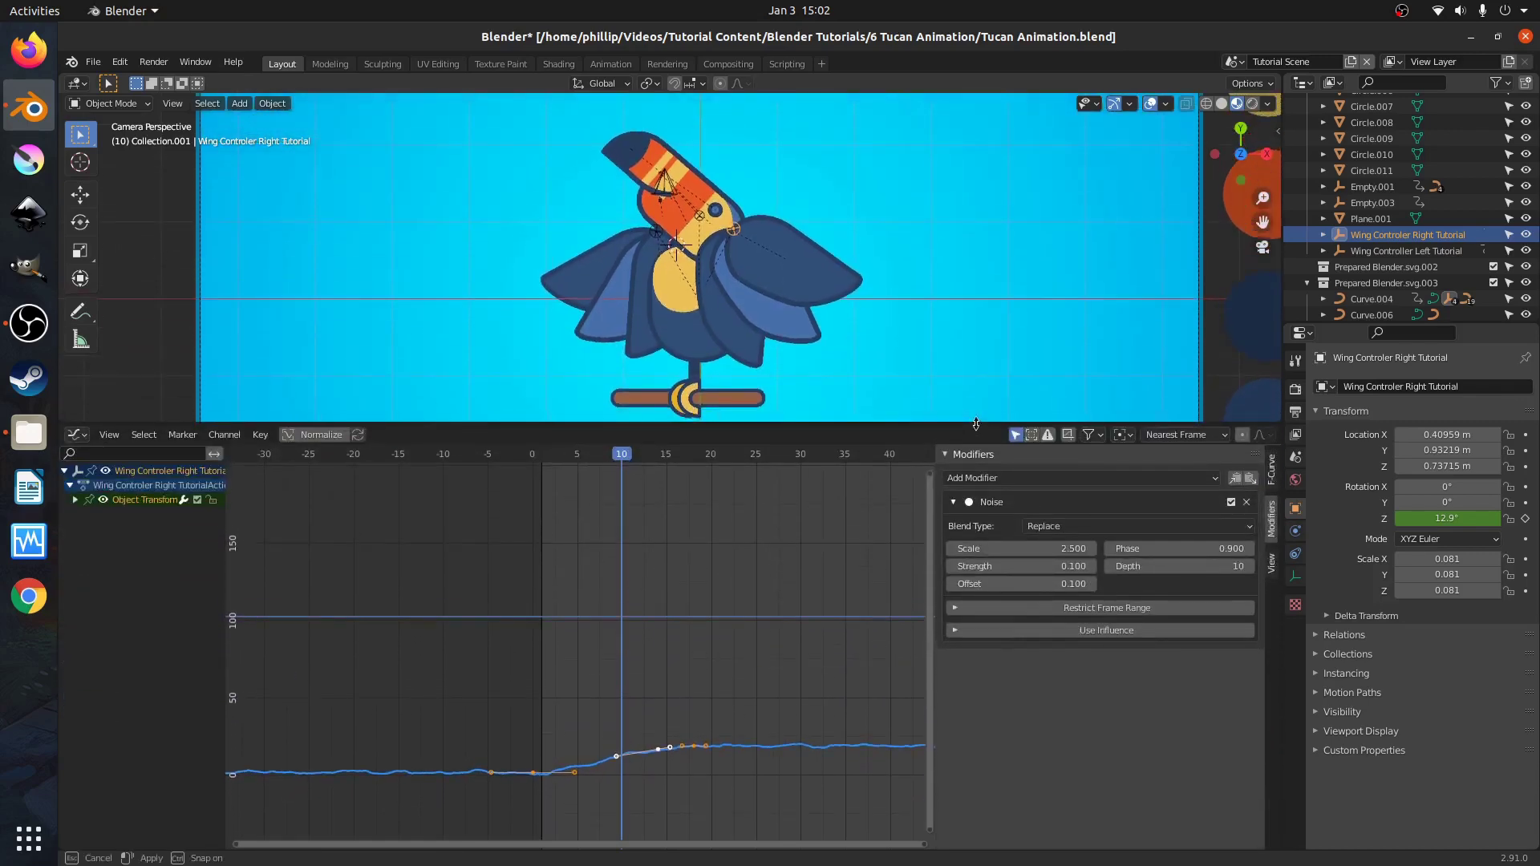
pyautogui.click(1008, 607)
pyautogui.click(1020, 624)
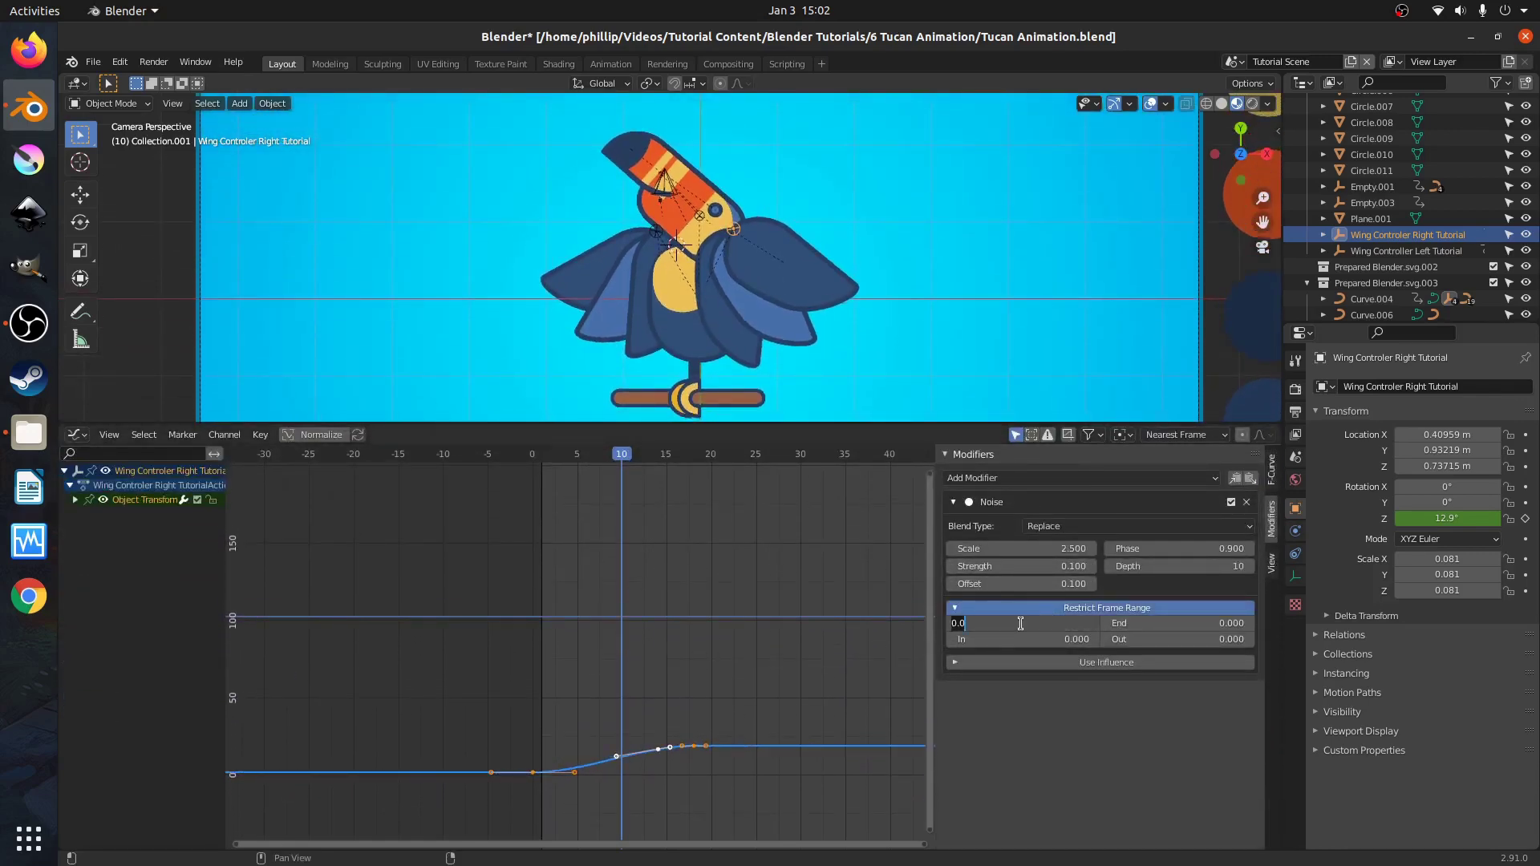
pyautogui.press('Return')
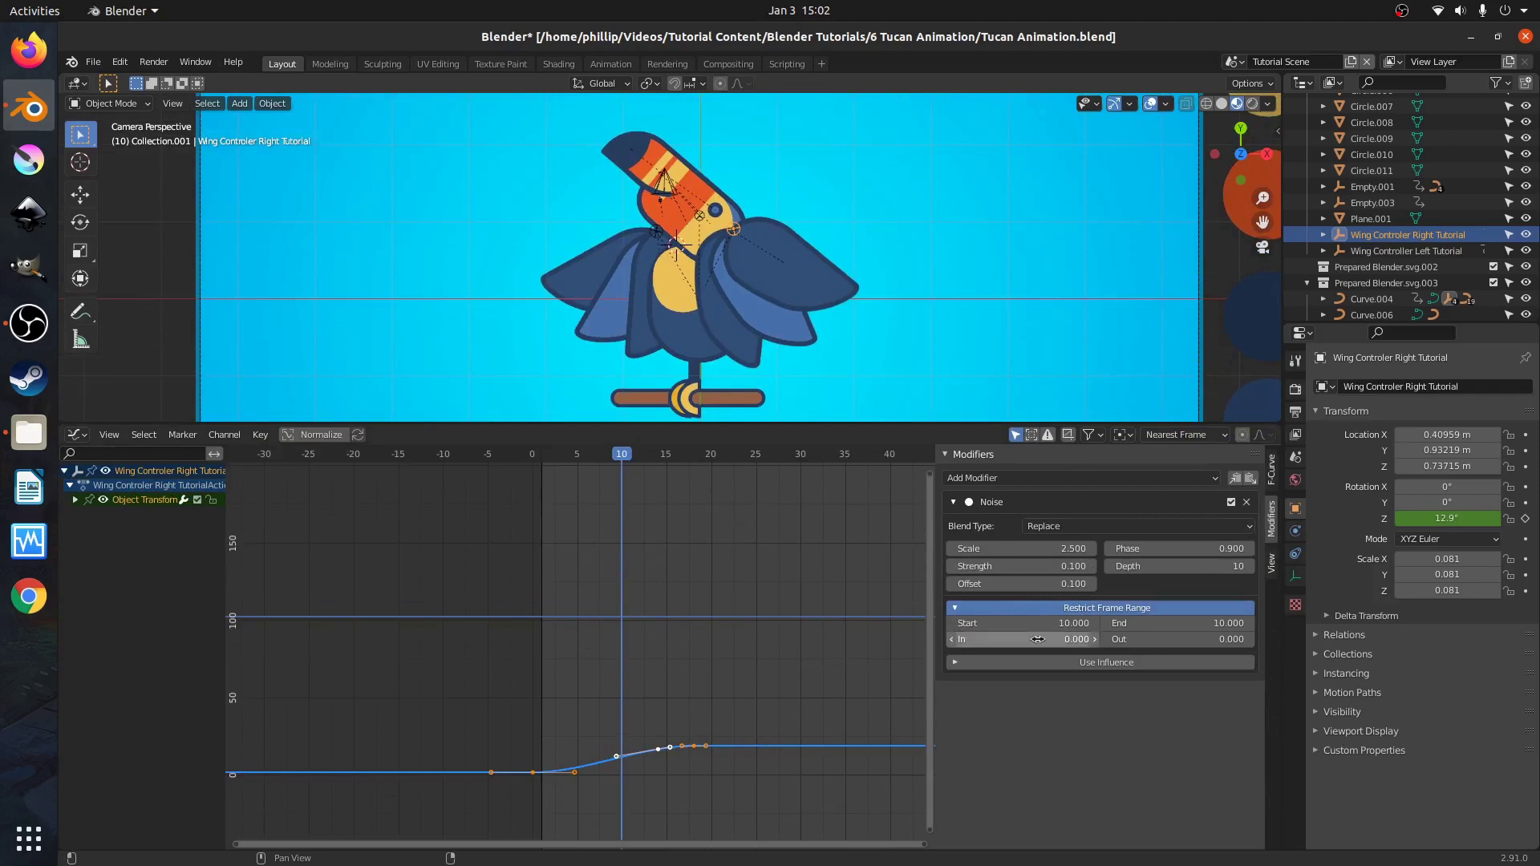
pyautogui.click(1148, 622)
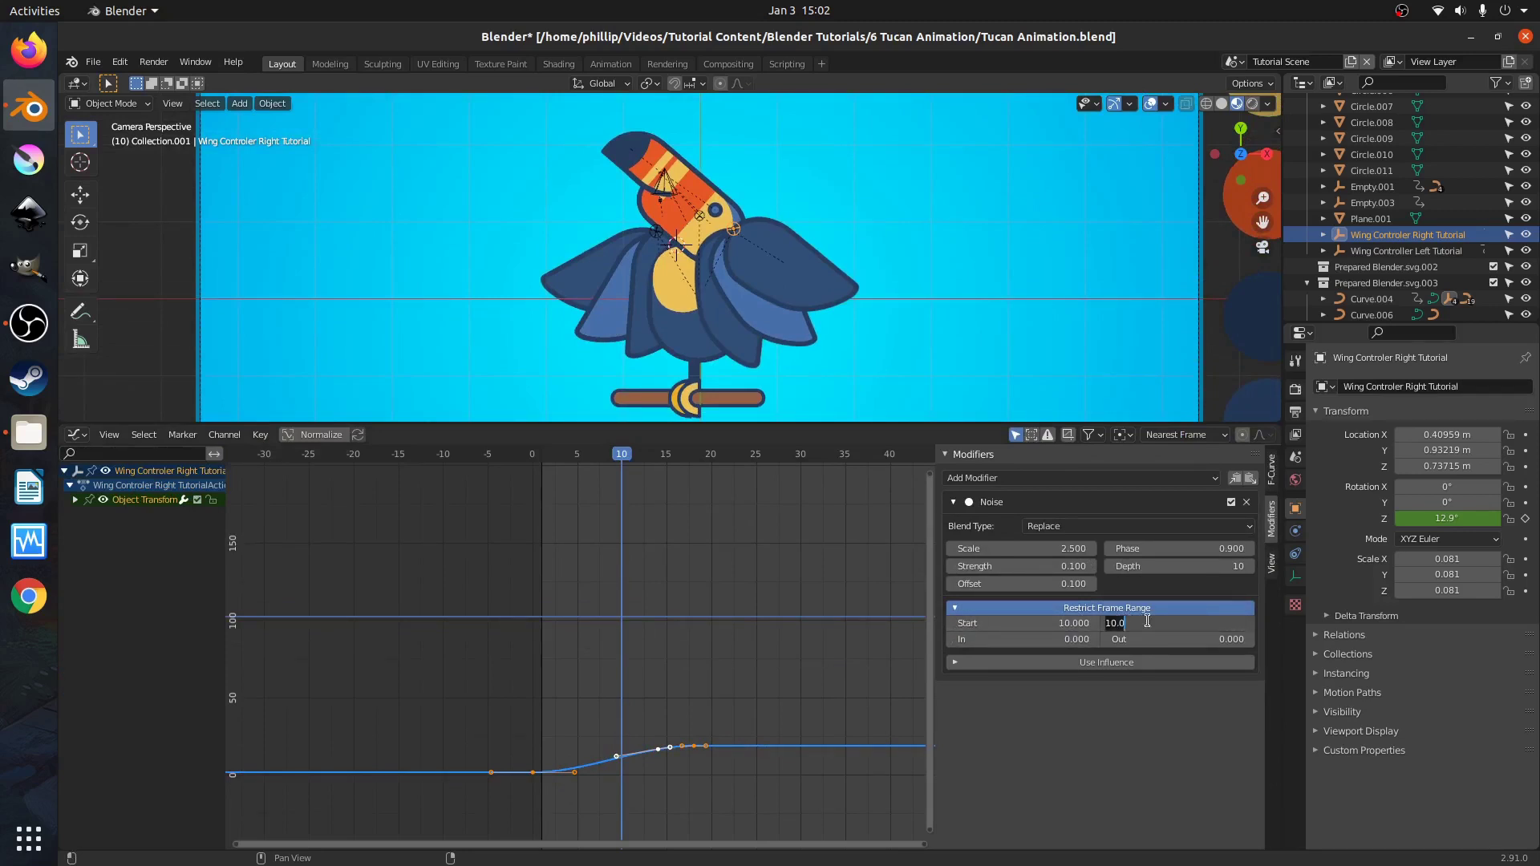
pyautogui.write('30')
pyautogui.press('Return')
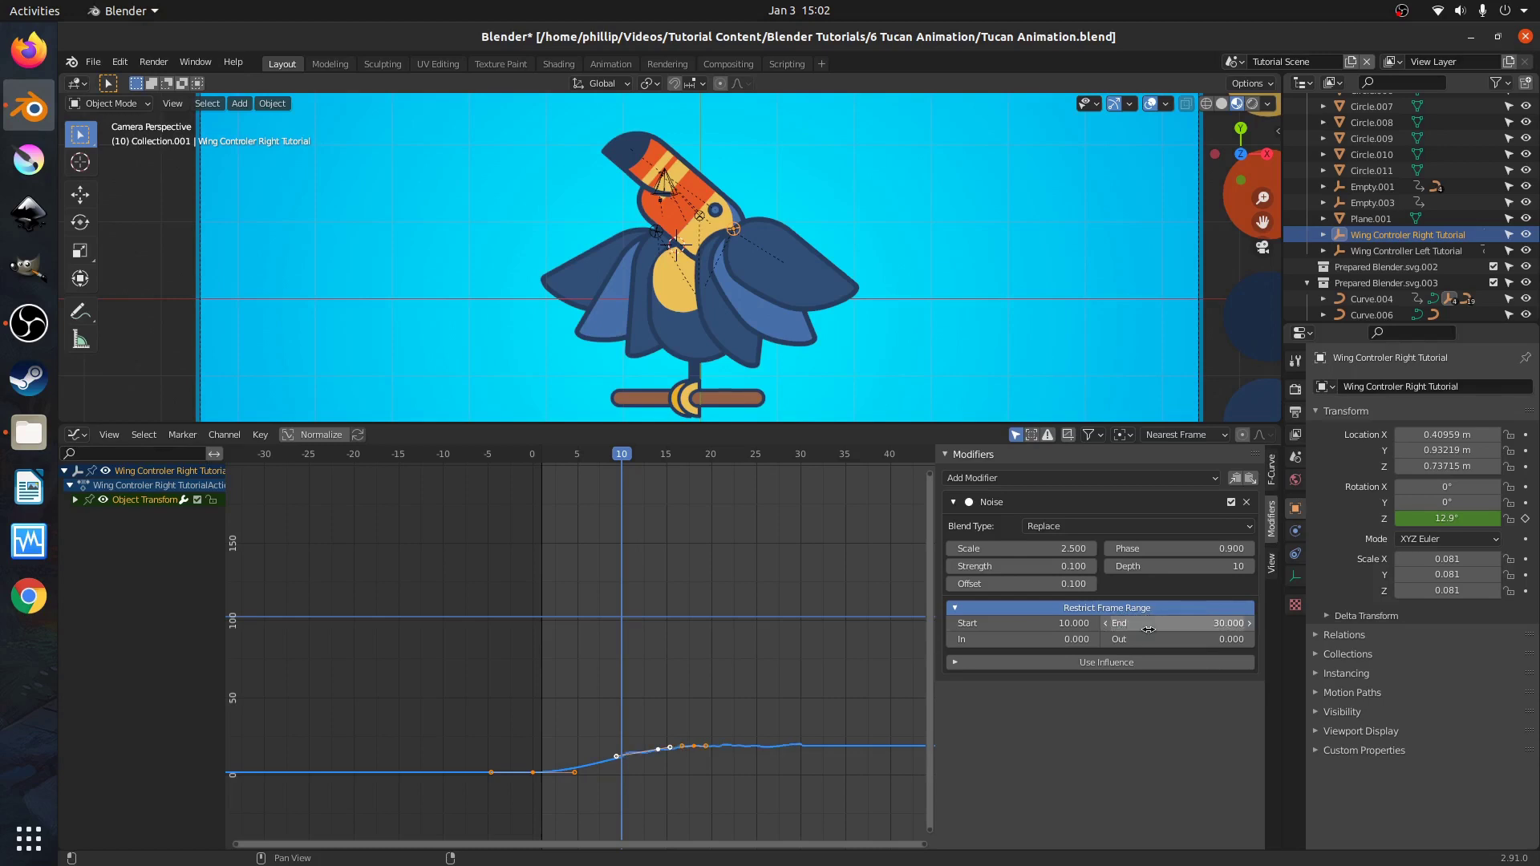
# Play the animation and scrub back to frame 12 to check the frame-restricted flutter of the right wing.
pyautogui.press('space')
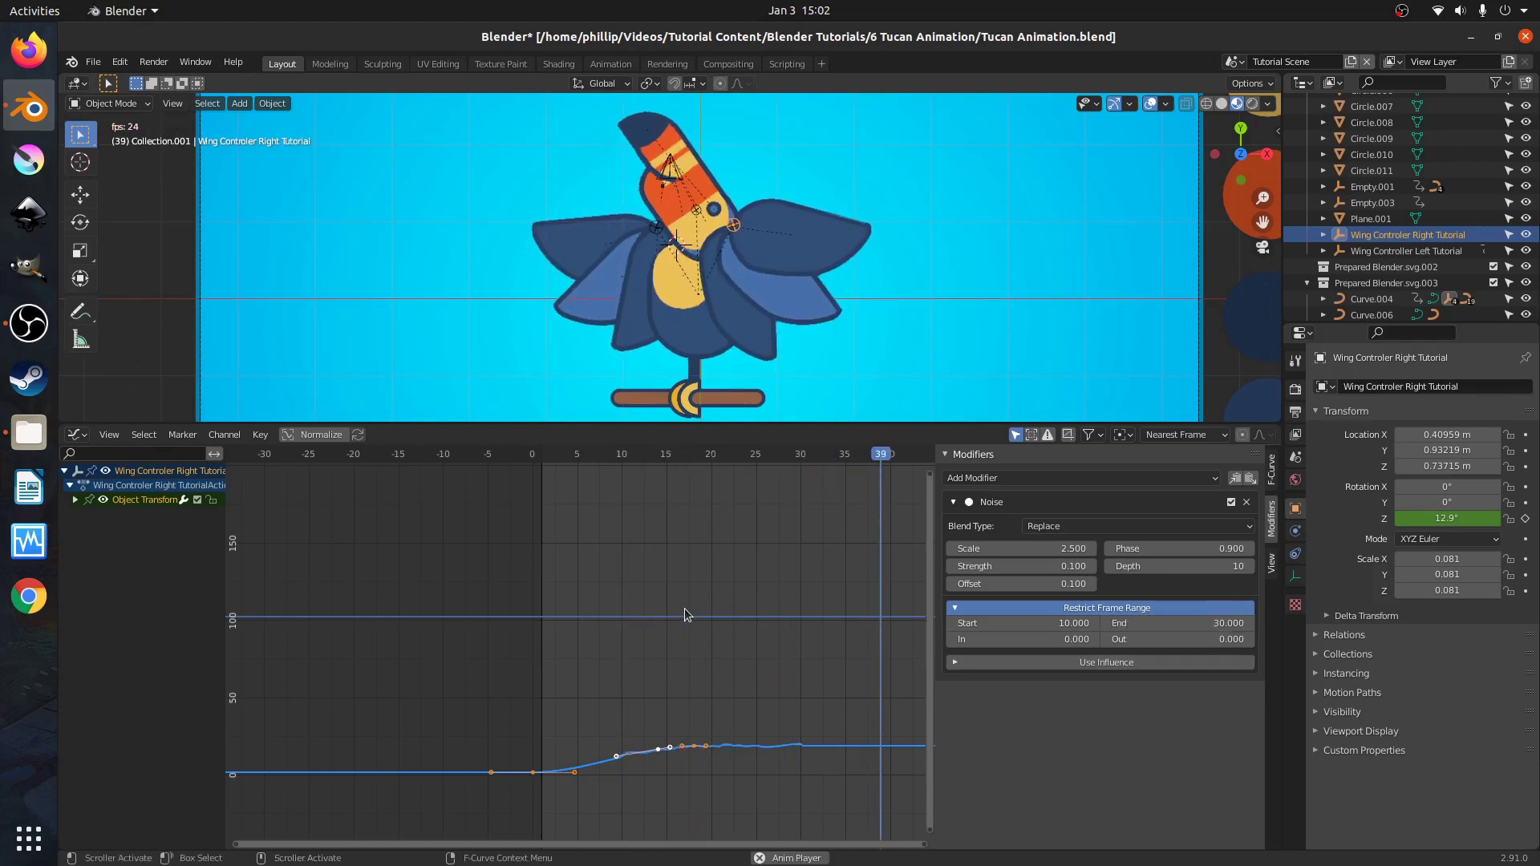
pyautogui.press('space')
pyautogui.moveTo(878, 459); pyautogui.dragTo(639, 457)
# Select the left wing controller empty and add a Noise modifier to its Z rotation curve.
pyautogui.click(654, 232)
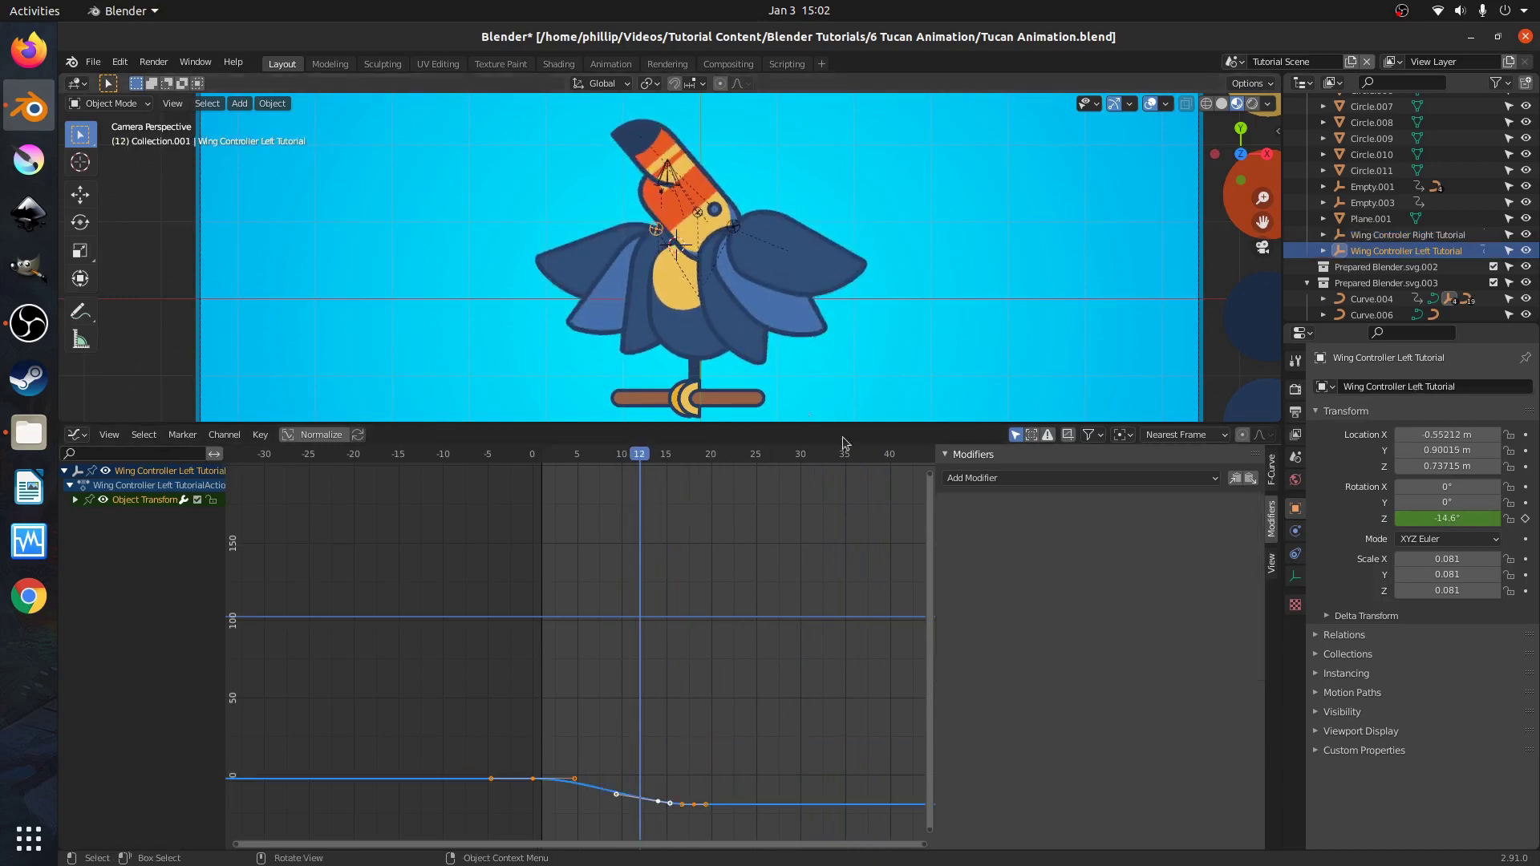
pyautogui.click(1093, 478)
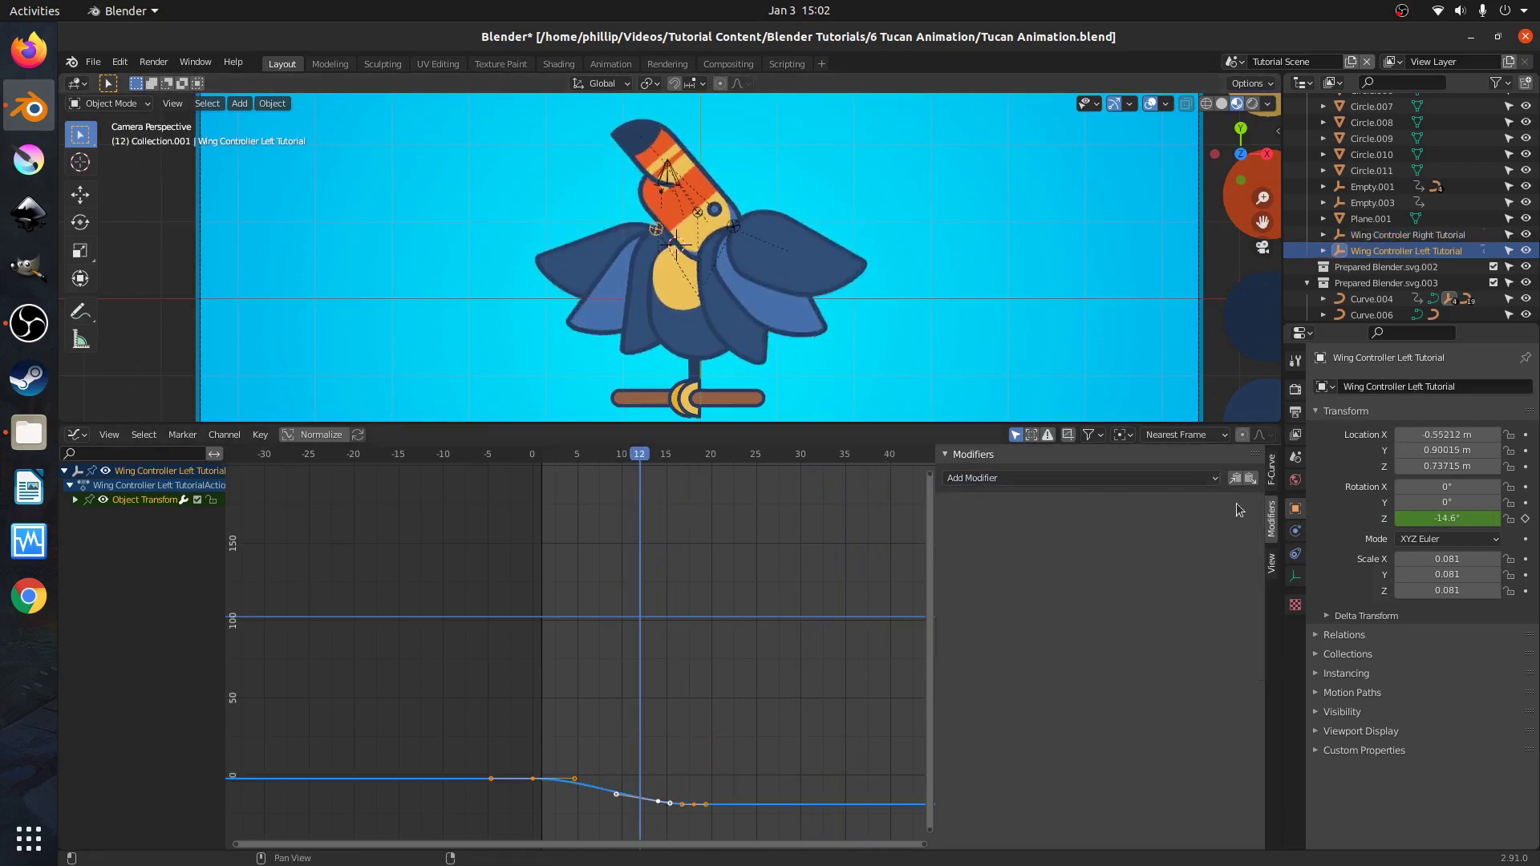
pyautogui.click(1271, 478)
pyautogui.click(1272, 516)
pyautogui.click(1080, 479)
pyautogui.click(1035, 567)
# Restrict the left wing's Noise modifier to frames 10 through 30.
pyautogui.click(1056, 609)
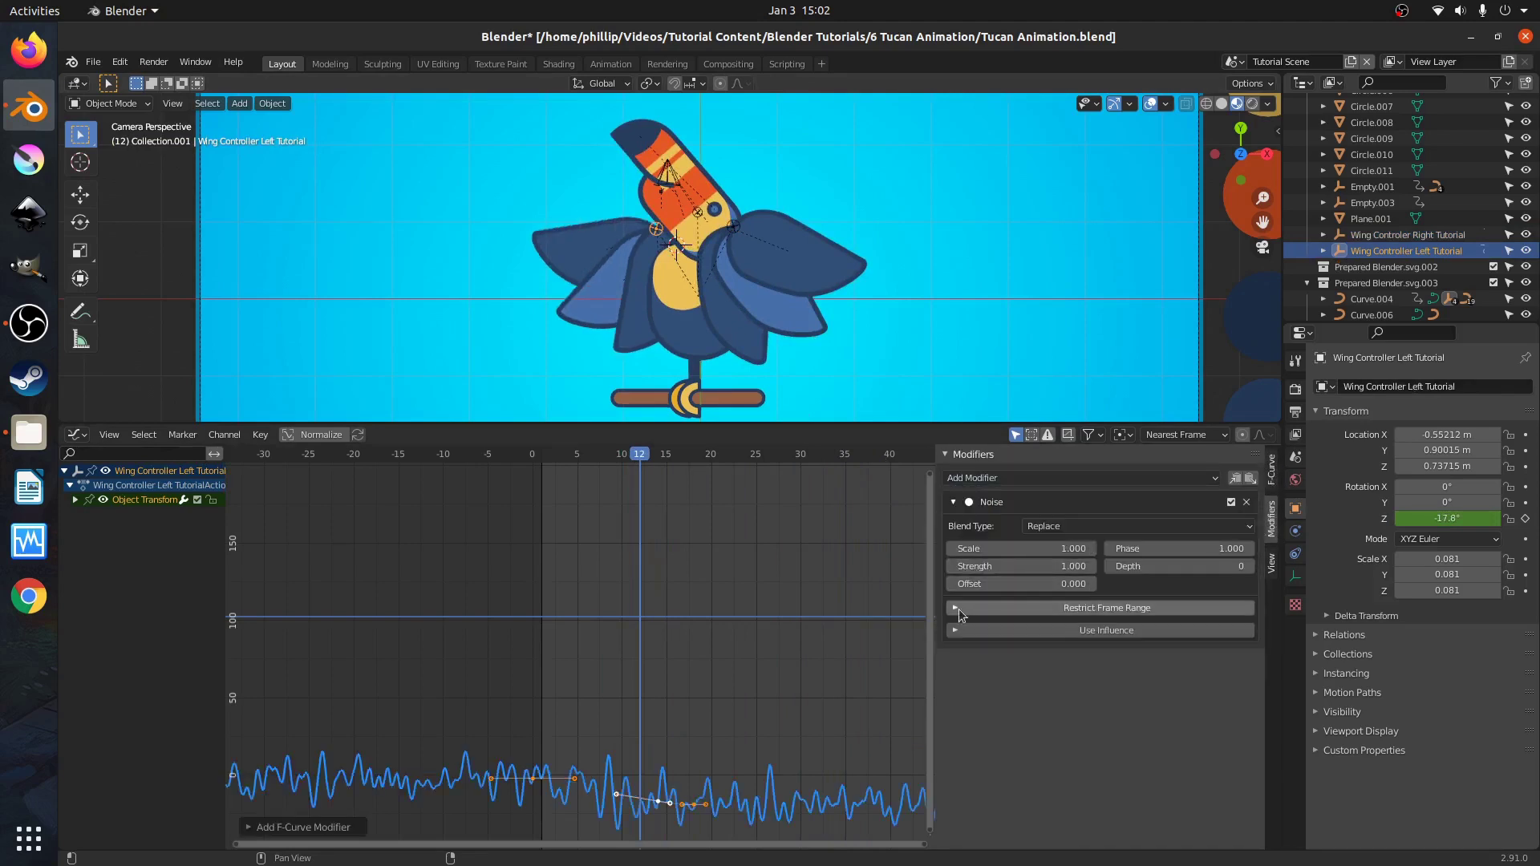
pyautogui.click(1037, 622)
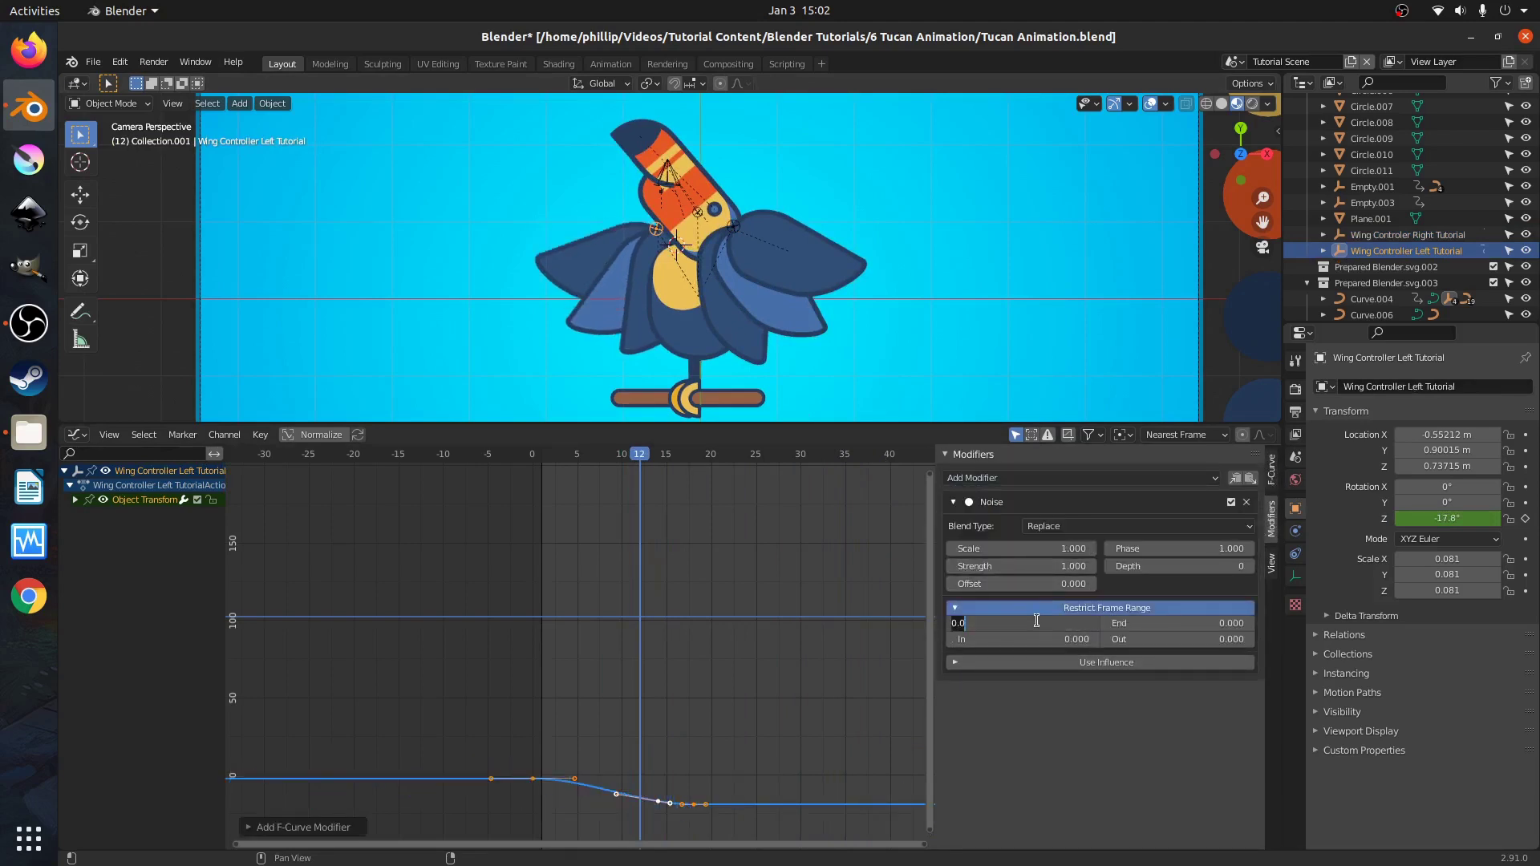
pyautogui.click(1170, 624)
pyautogui.write('3')
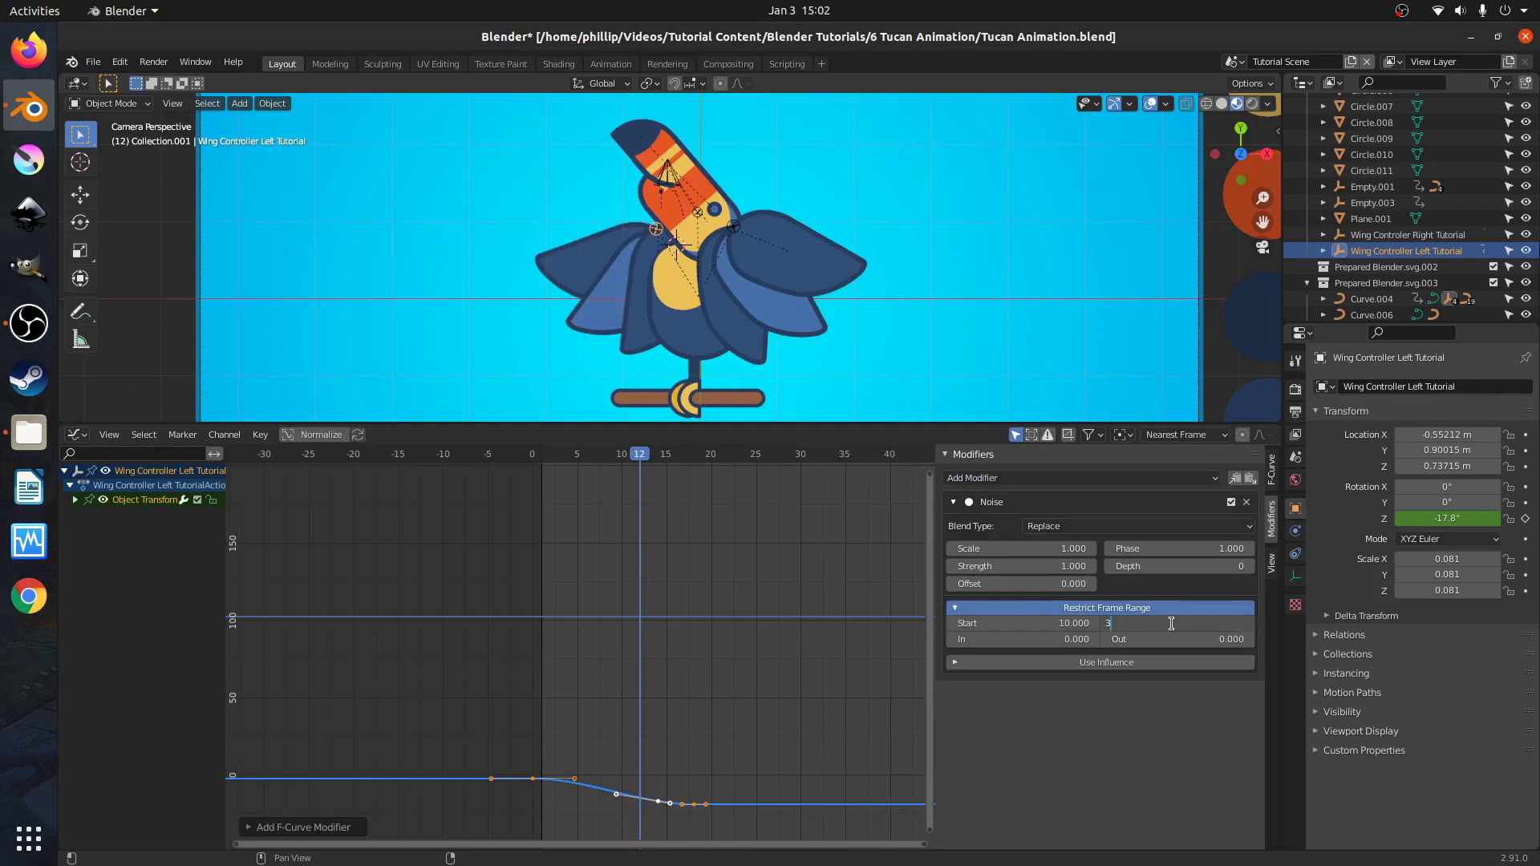
pyautogui.write('0')
pyautogui.press('Return')
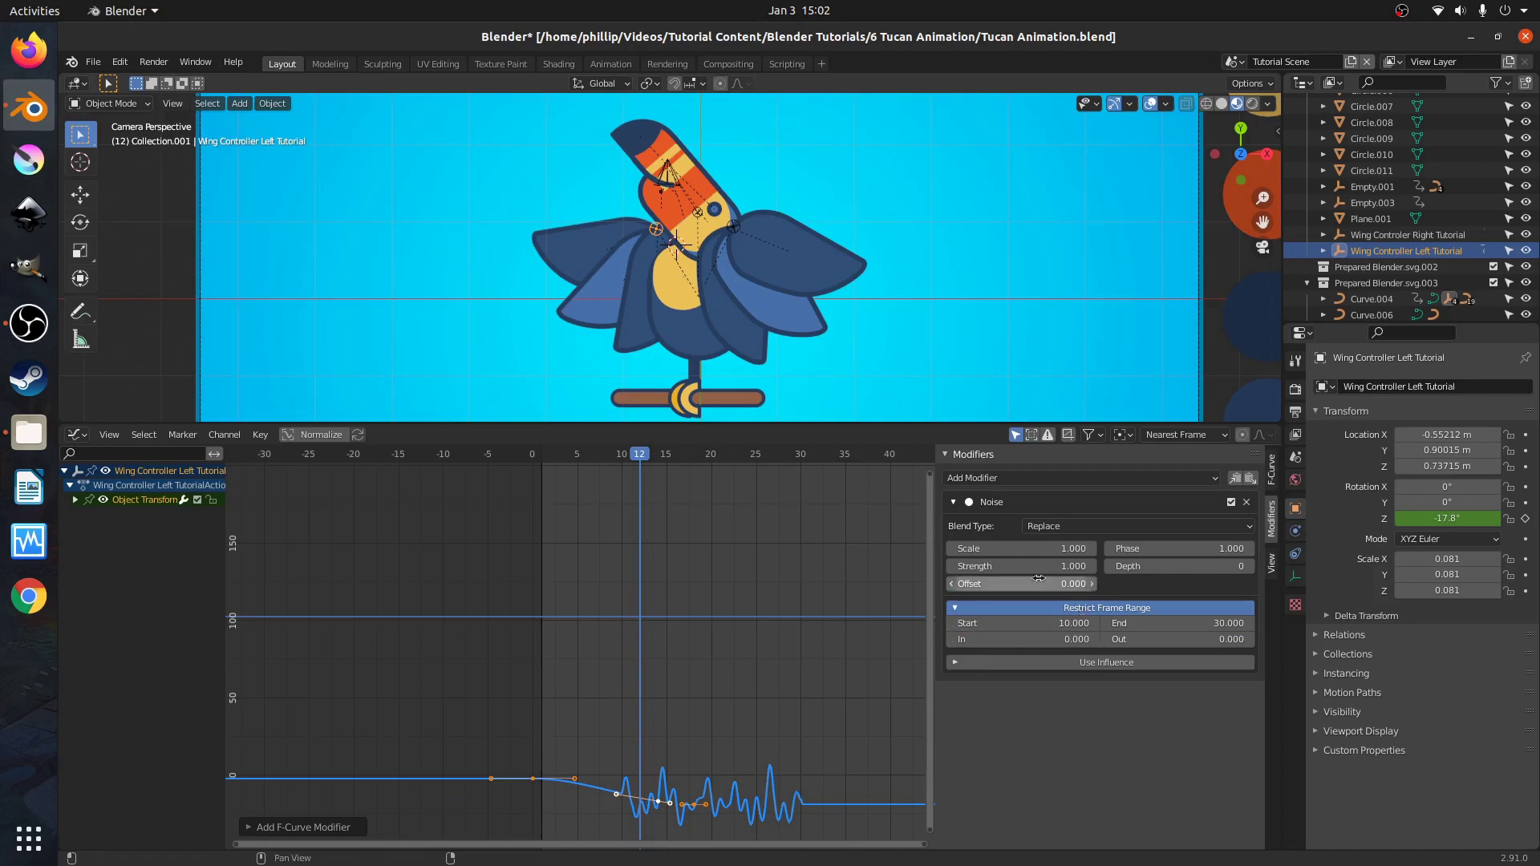
# Switch to the Thumbnail Scene and examine the Noise modifier settings on Wing Controller 2's rotation curve.
pyautogui.click(1032, 550)
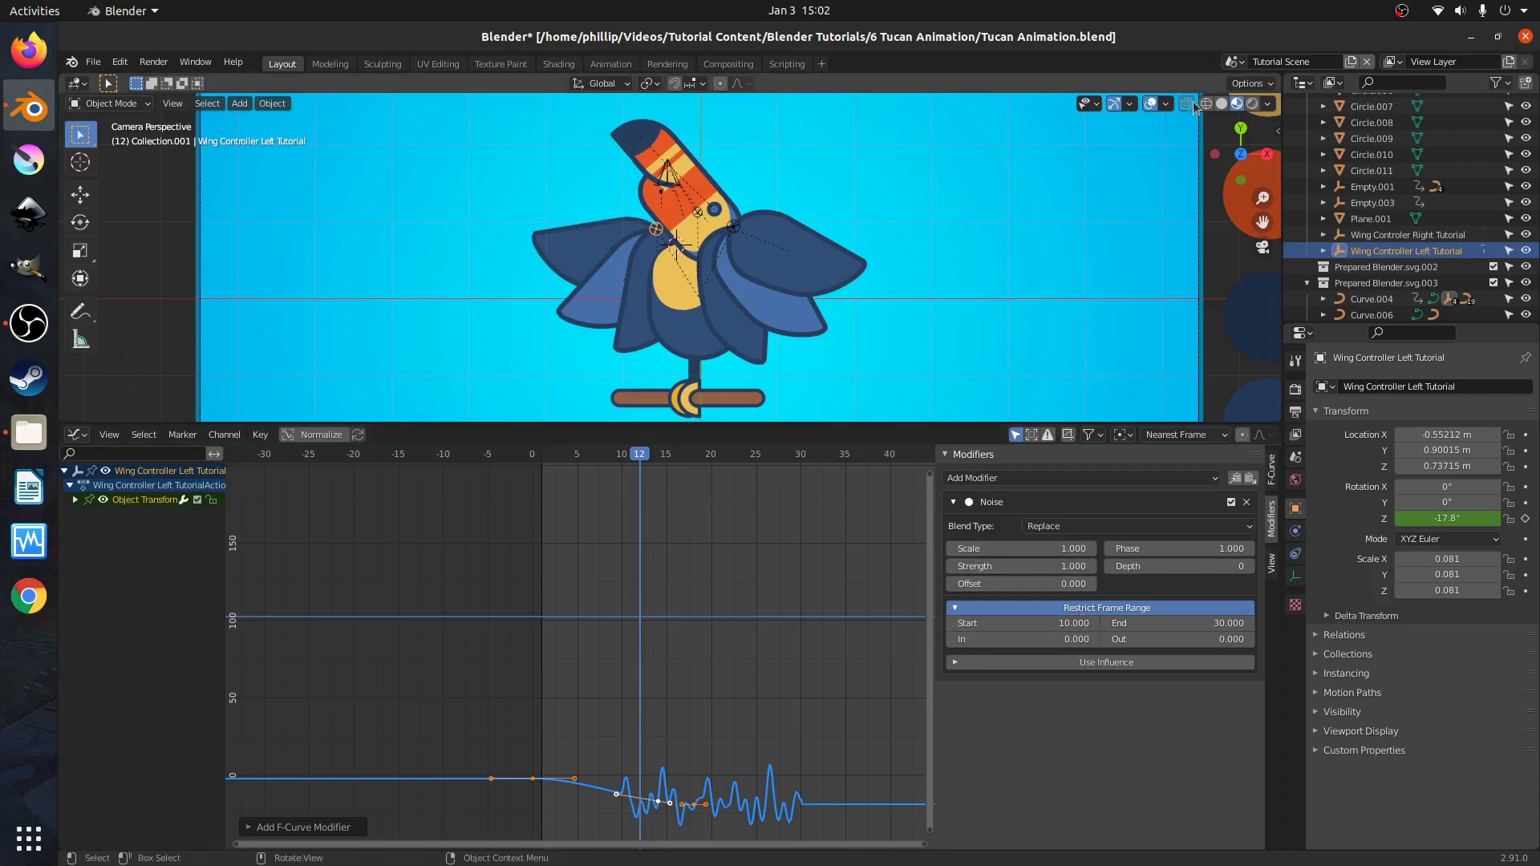
pyautogui.click(1236, 62)
pyautogui.click(1246, 86)
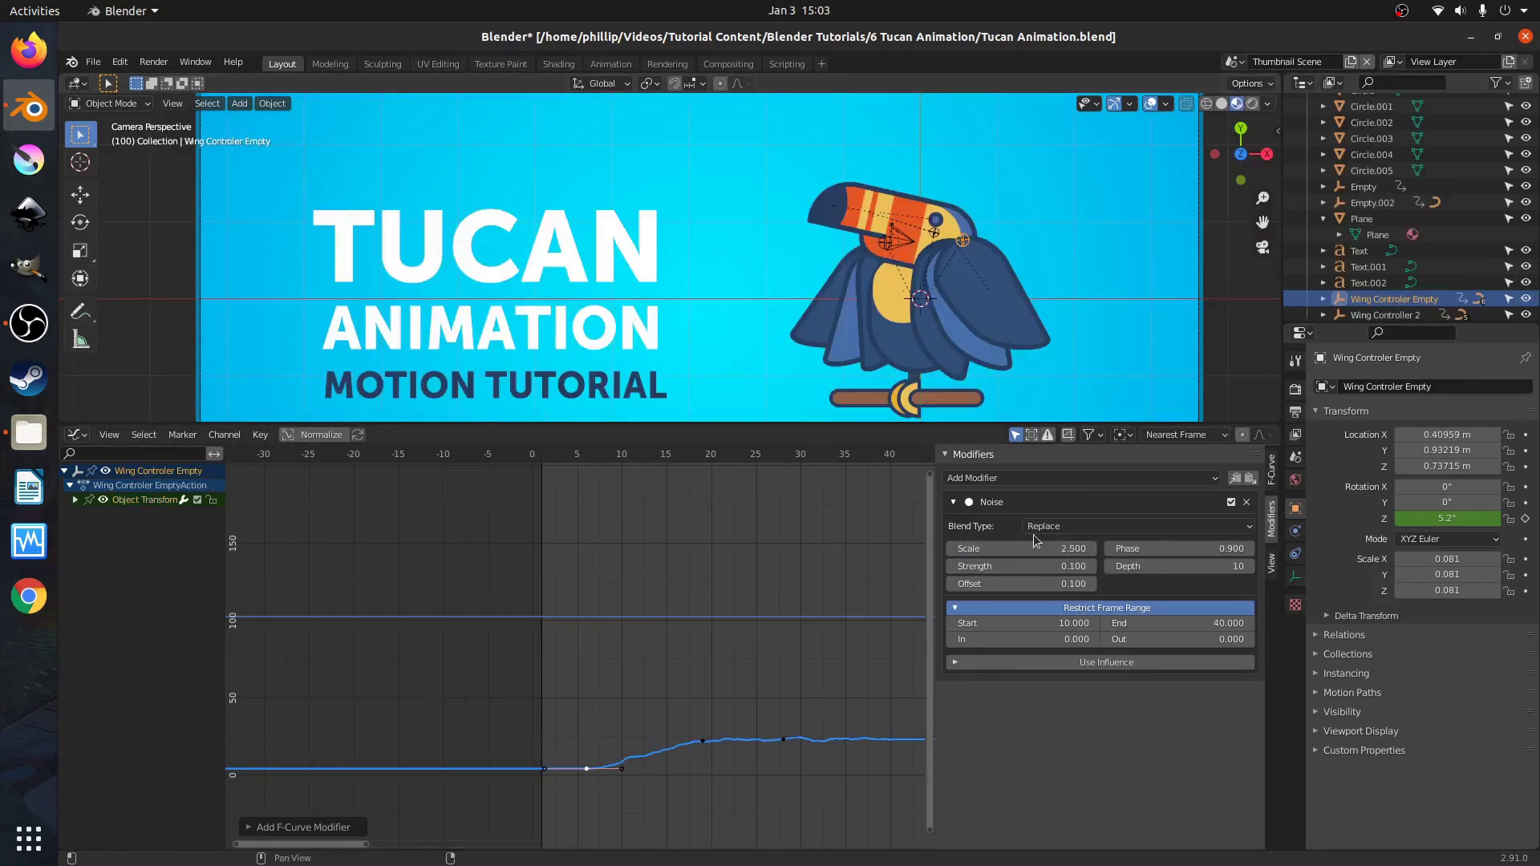
pyautogui.click(885, 243)
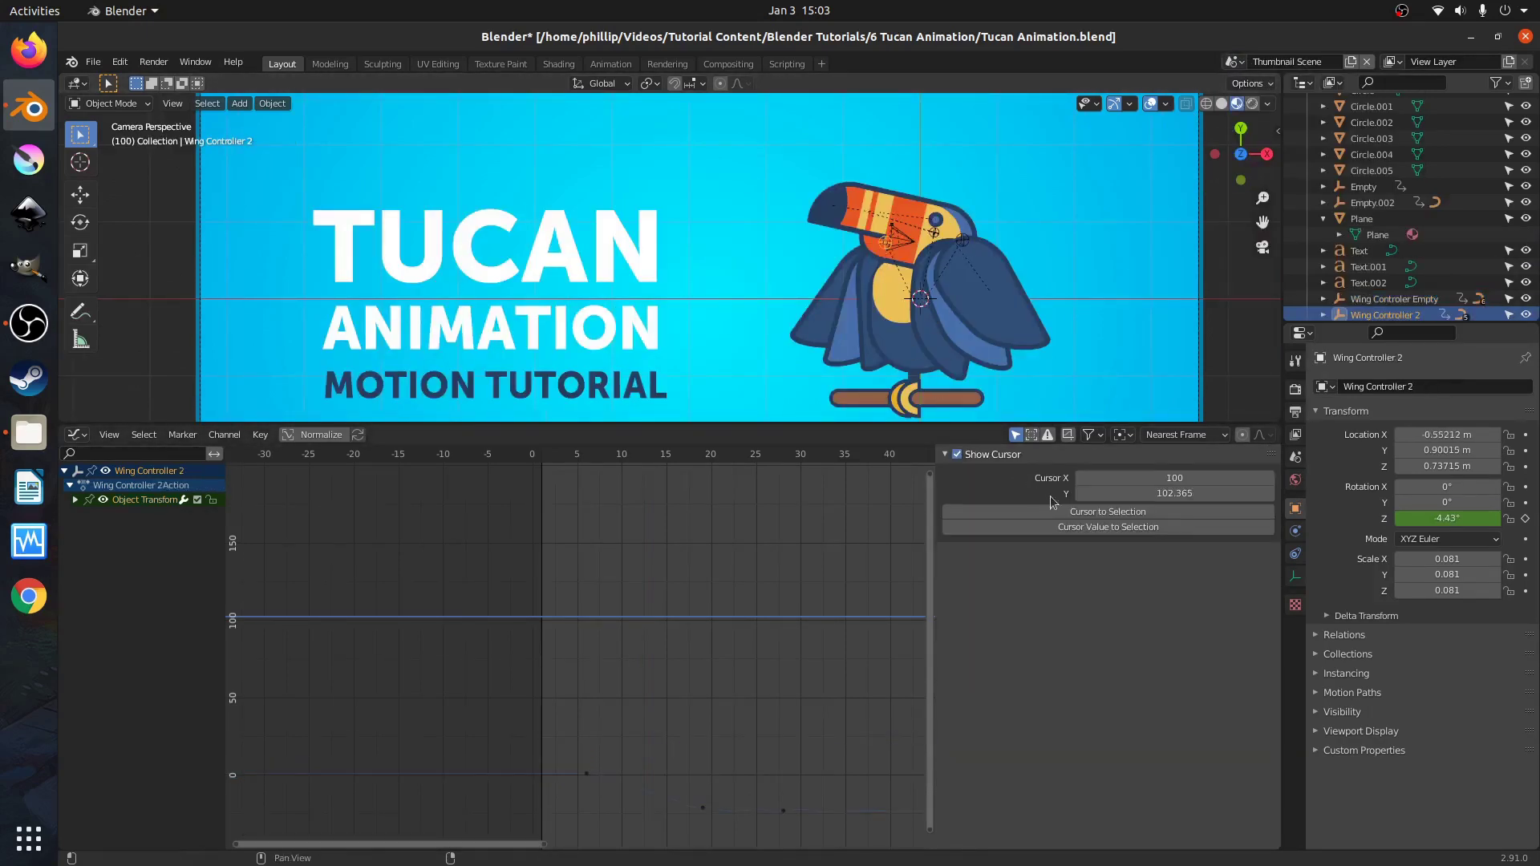
pyautogui.click(586, 774)
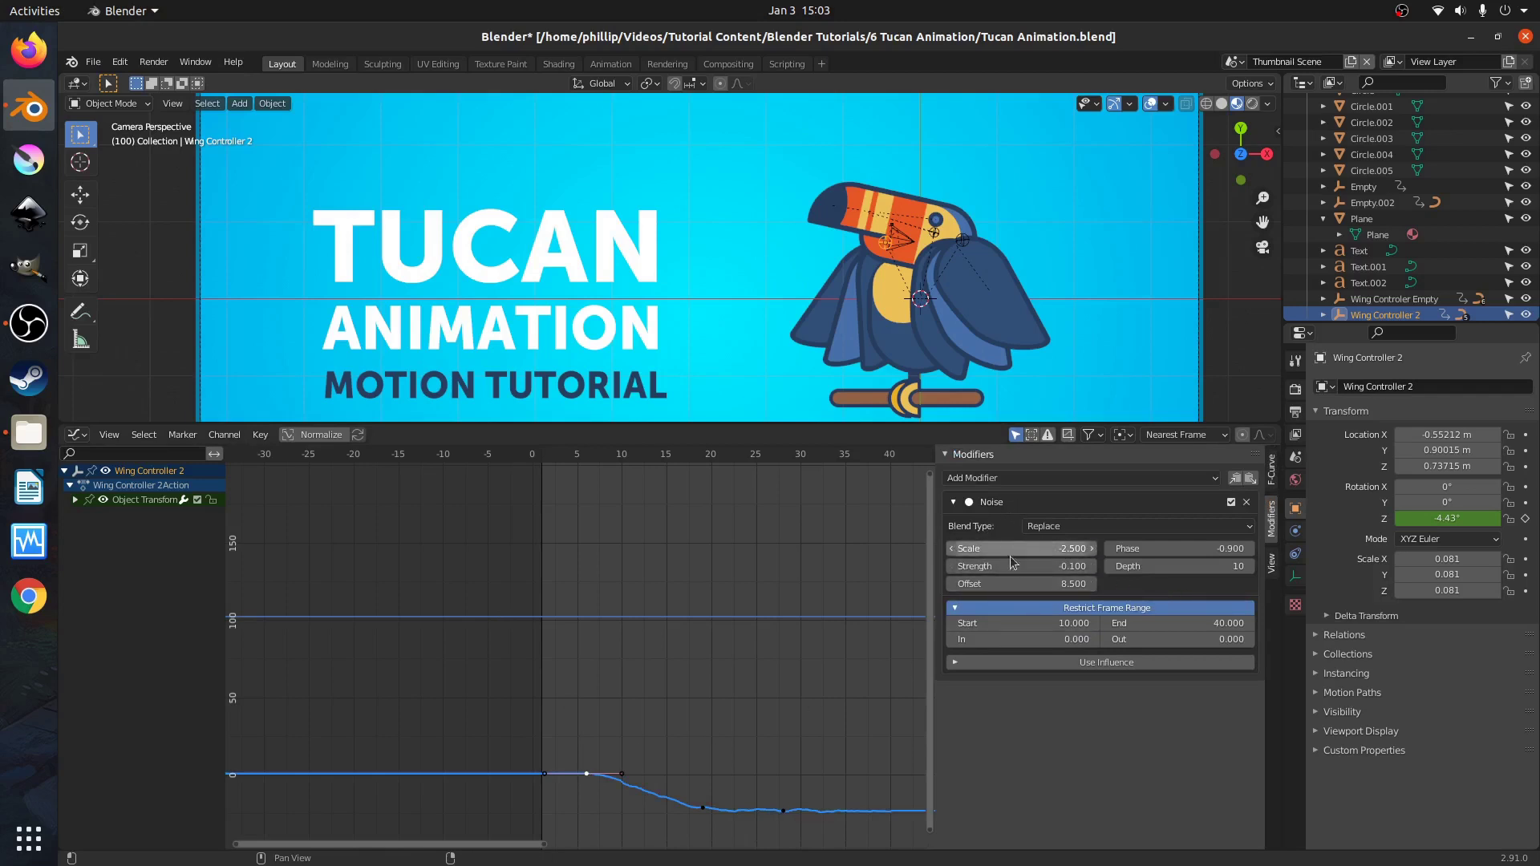
# Return to the Tutorial Scene and set the left wing Noise modifier's Scale to -25.
pyautogui.click(1234, 62)
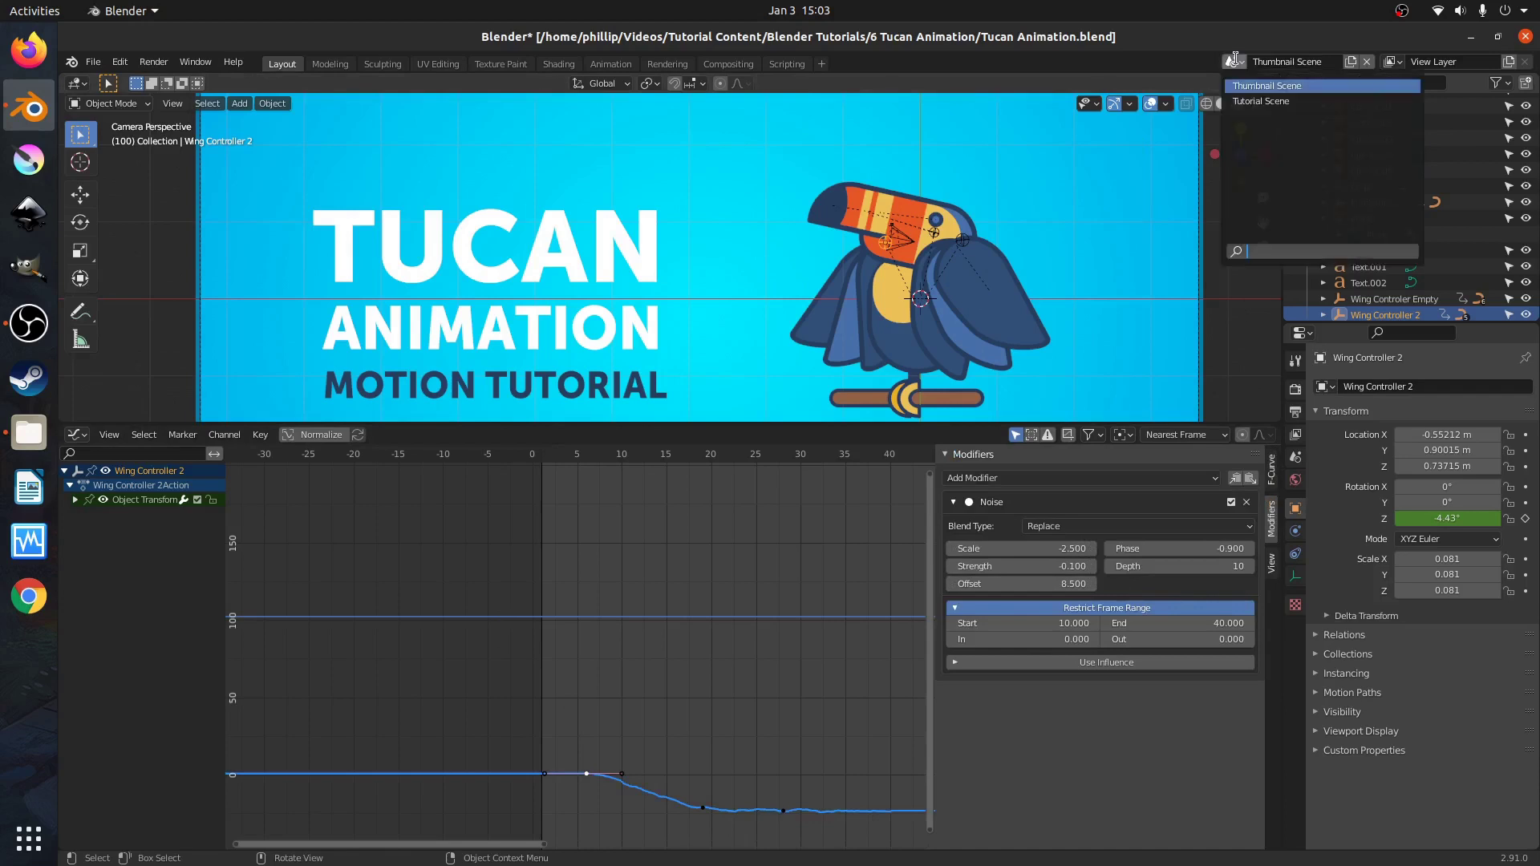
pyautogui.click(1284, 96)
pyautogui.click(1008, 546)
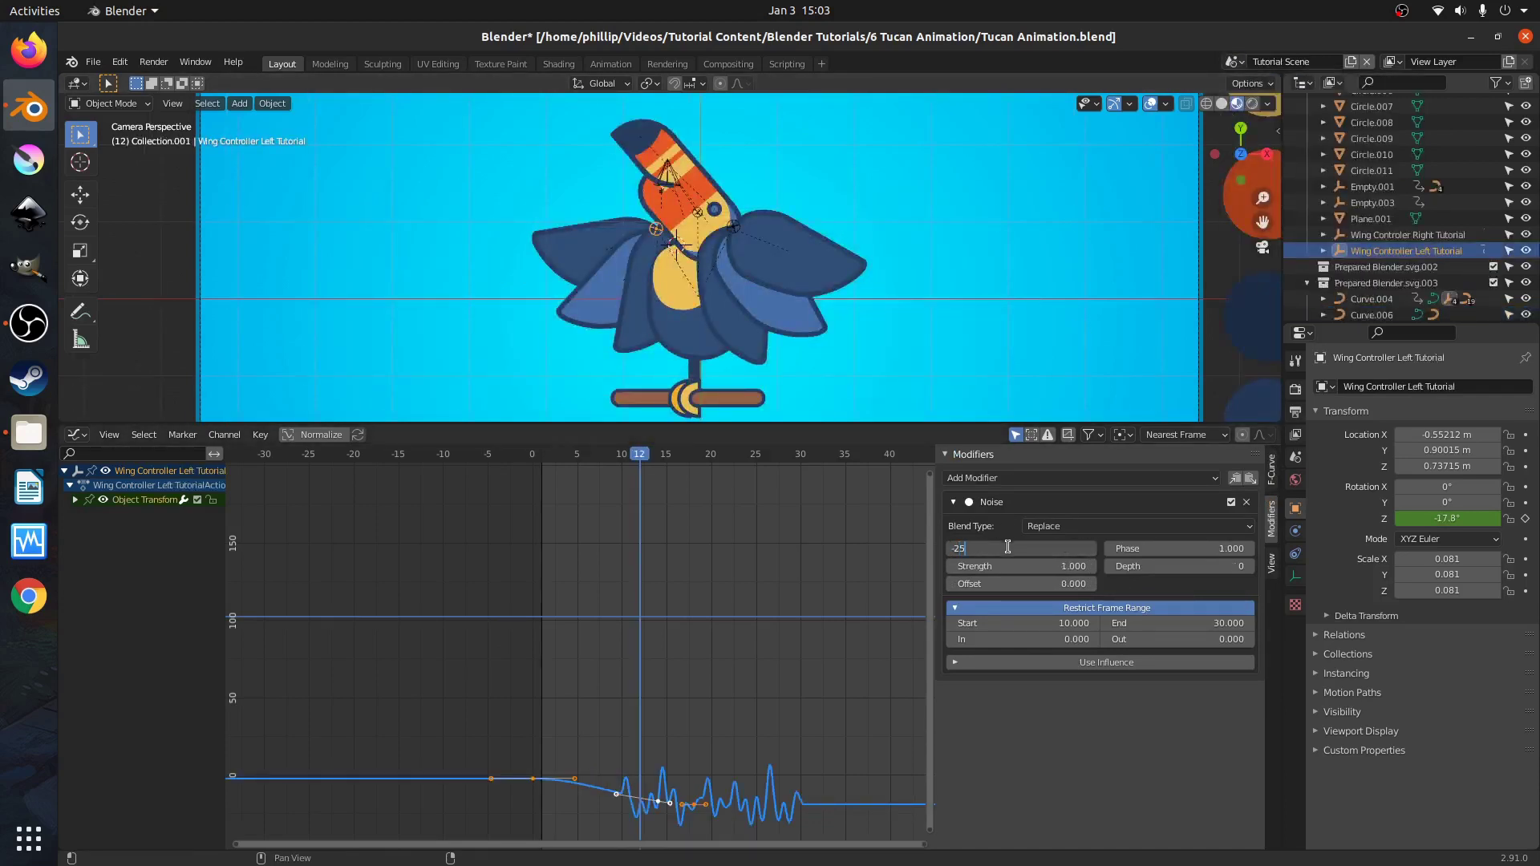
pyautogui.write('-25')
pyautogui.press('Return')
# Set the left wing Noise modifier's Strength to 0.1 and its Offset to 8.5.
pyautogui.click(1003, 566)
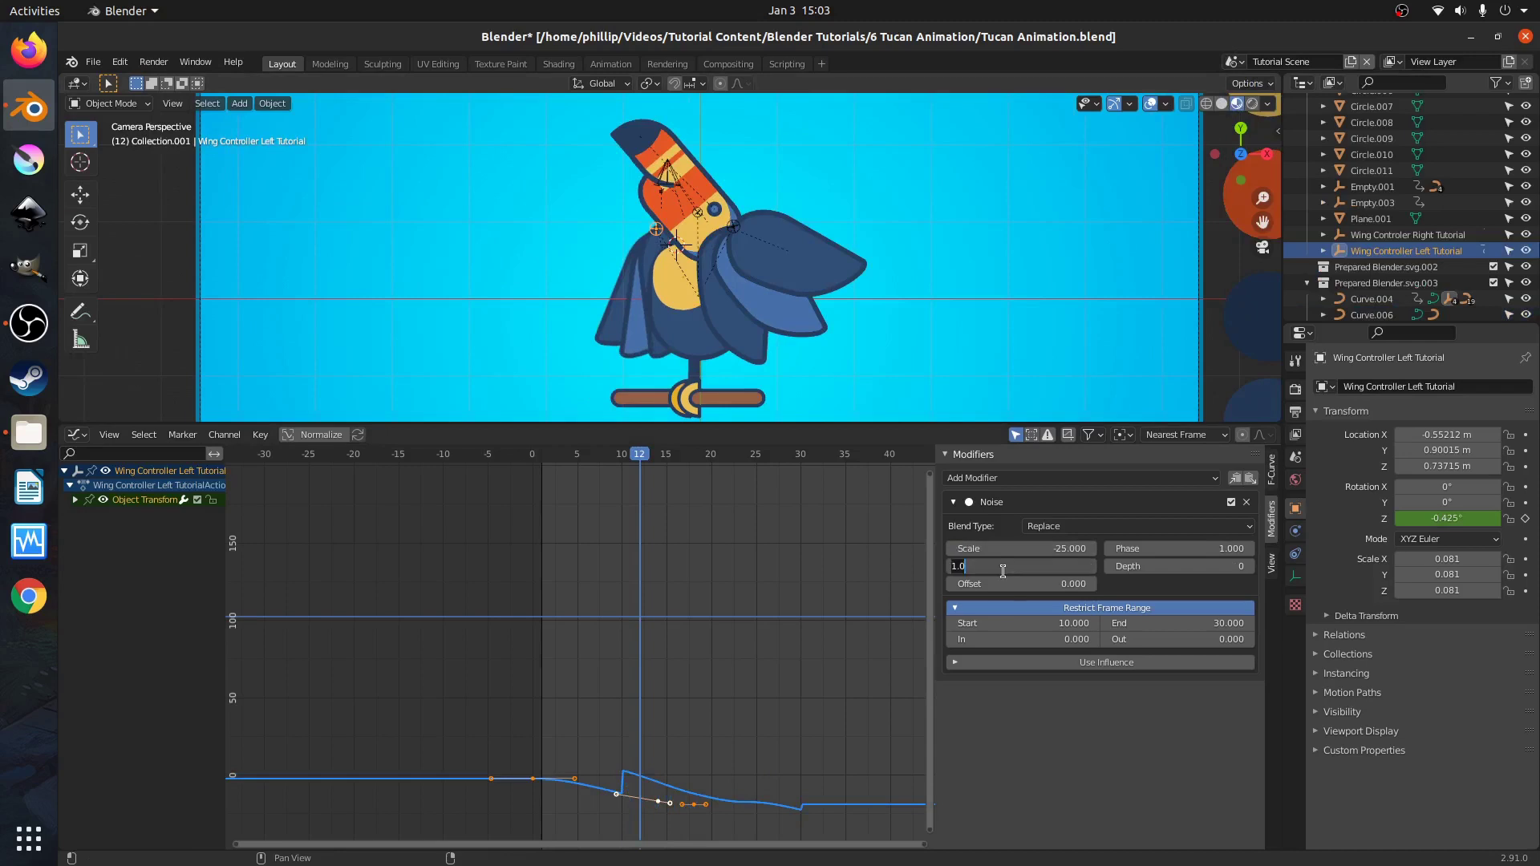
pyautogui.write('0.1')
pyautogui.press('Return')
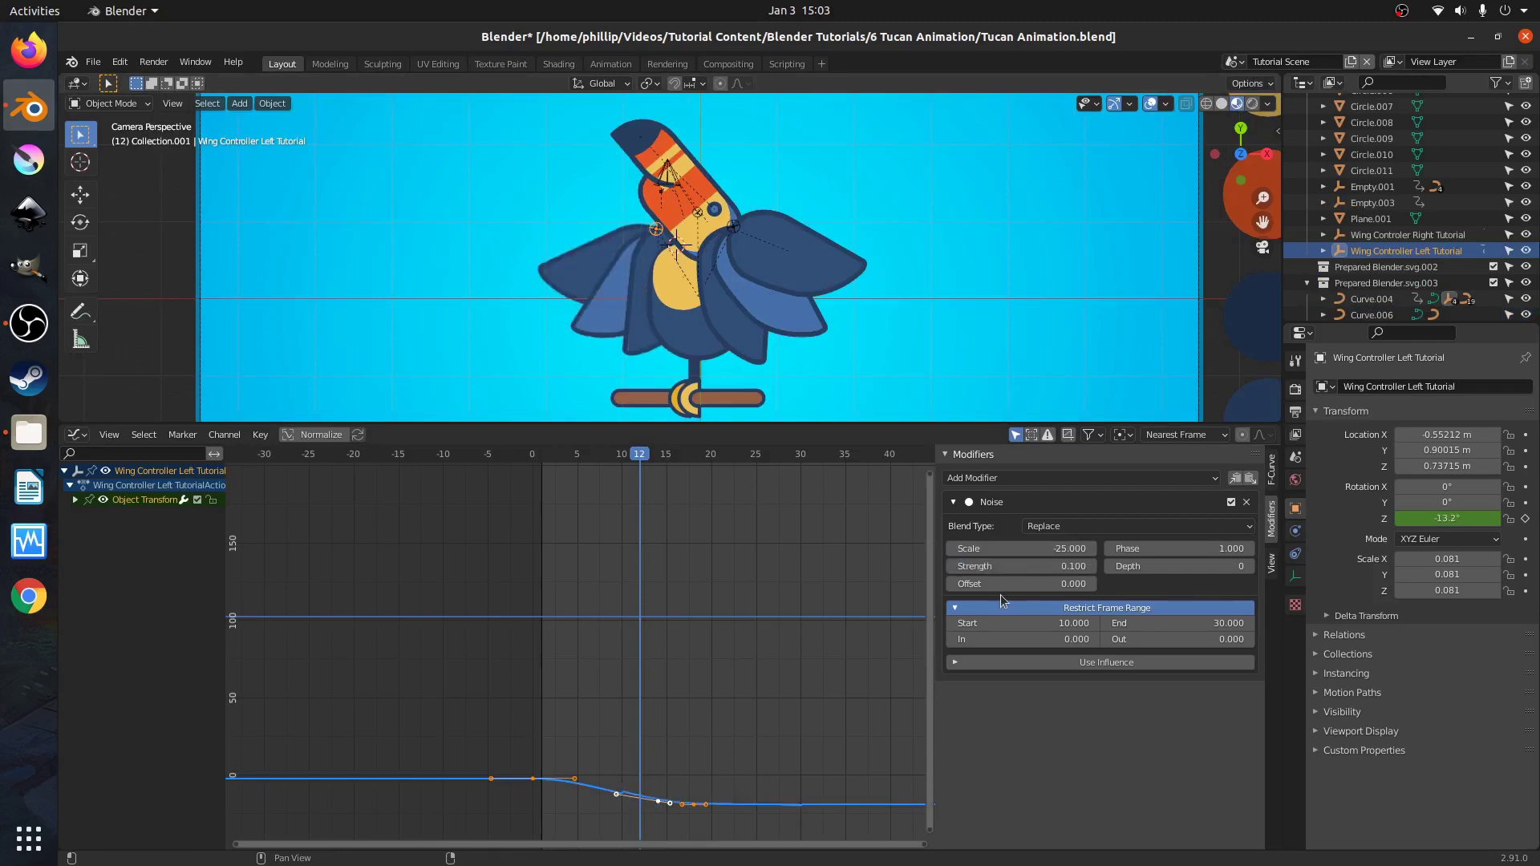
pyautogui.click(1005, 583)
pyautogui.press('Return')
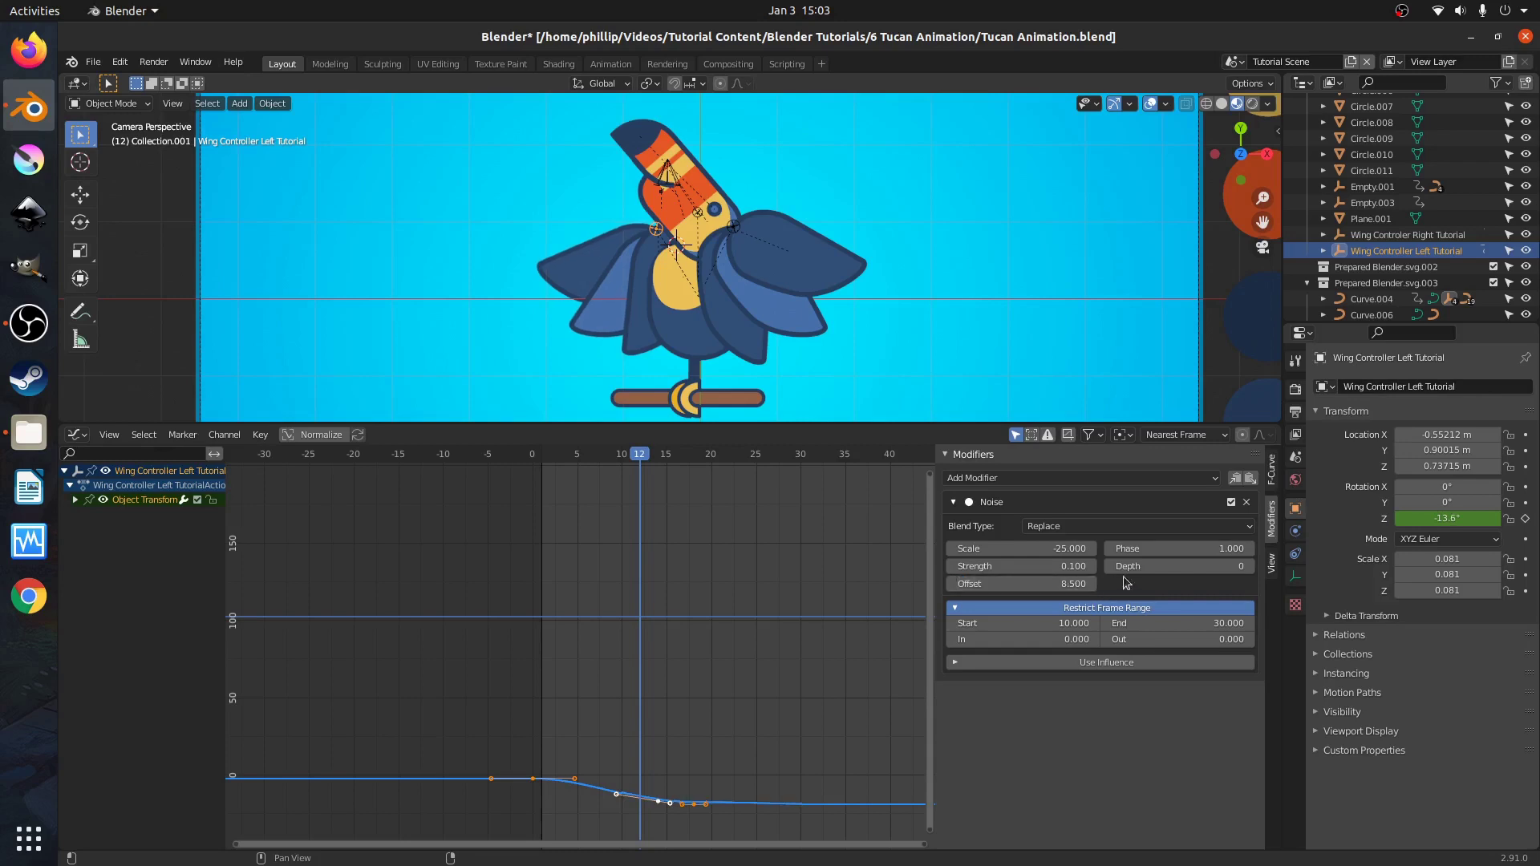
# Set the left wing Noise modifier's Phase to 0.9 and its Depth to 10.
pyautogui.click(1175, 547)
pyautogui.press('Return')
pyautogui.click(1164, 566)
pyautogui.write('10')
pyautogui.press('Return')
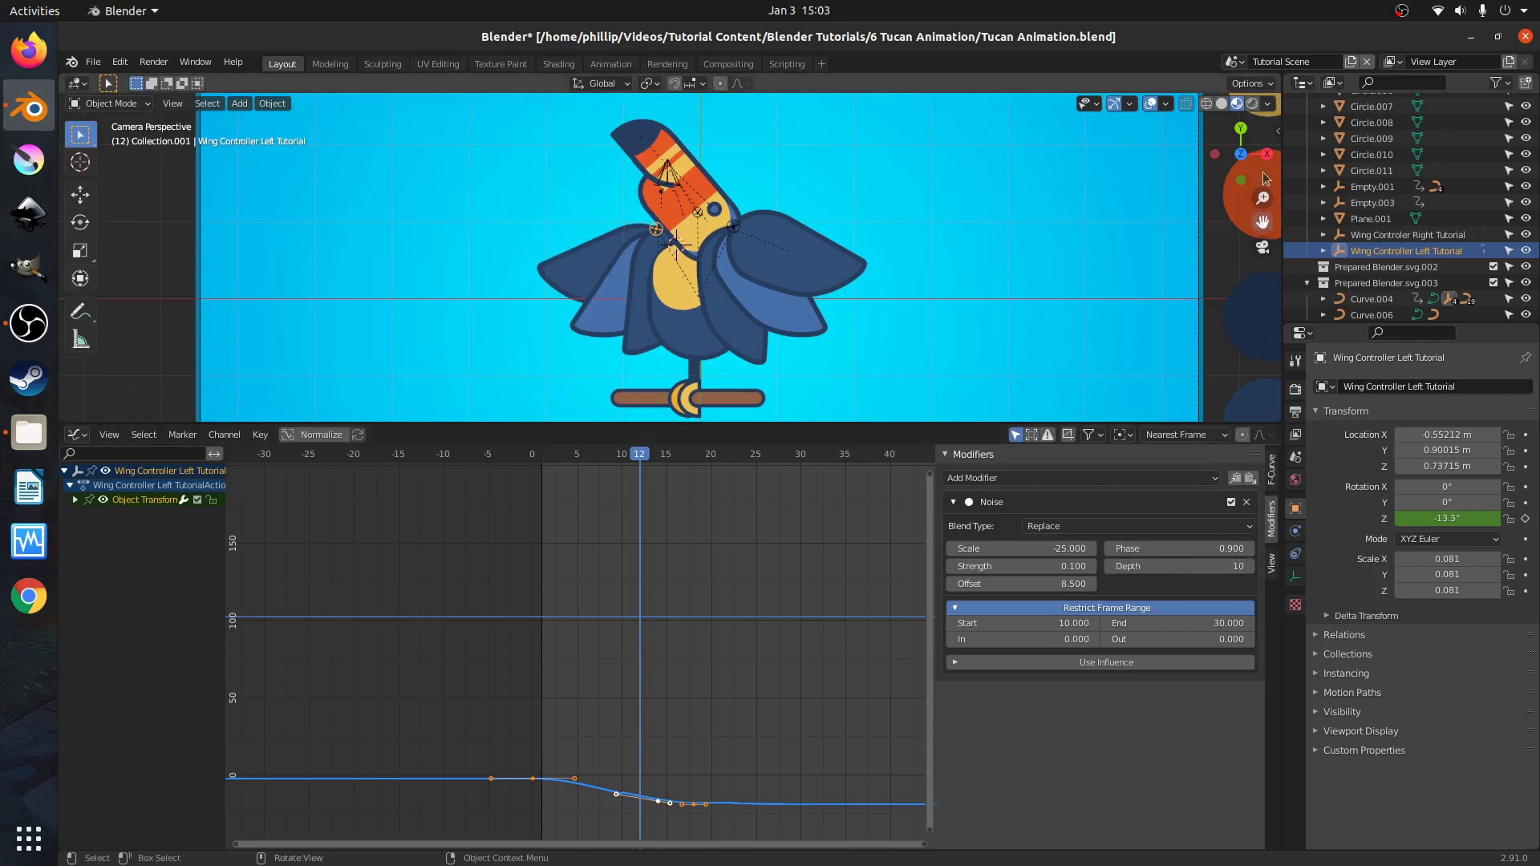
# Switch to the Thumbnail Scene to compare the left wing's values with Wing Controller 2's Noise modifier.
pyautogui.click(1236, 62)
pyautogui.click(1267, 86)
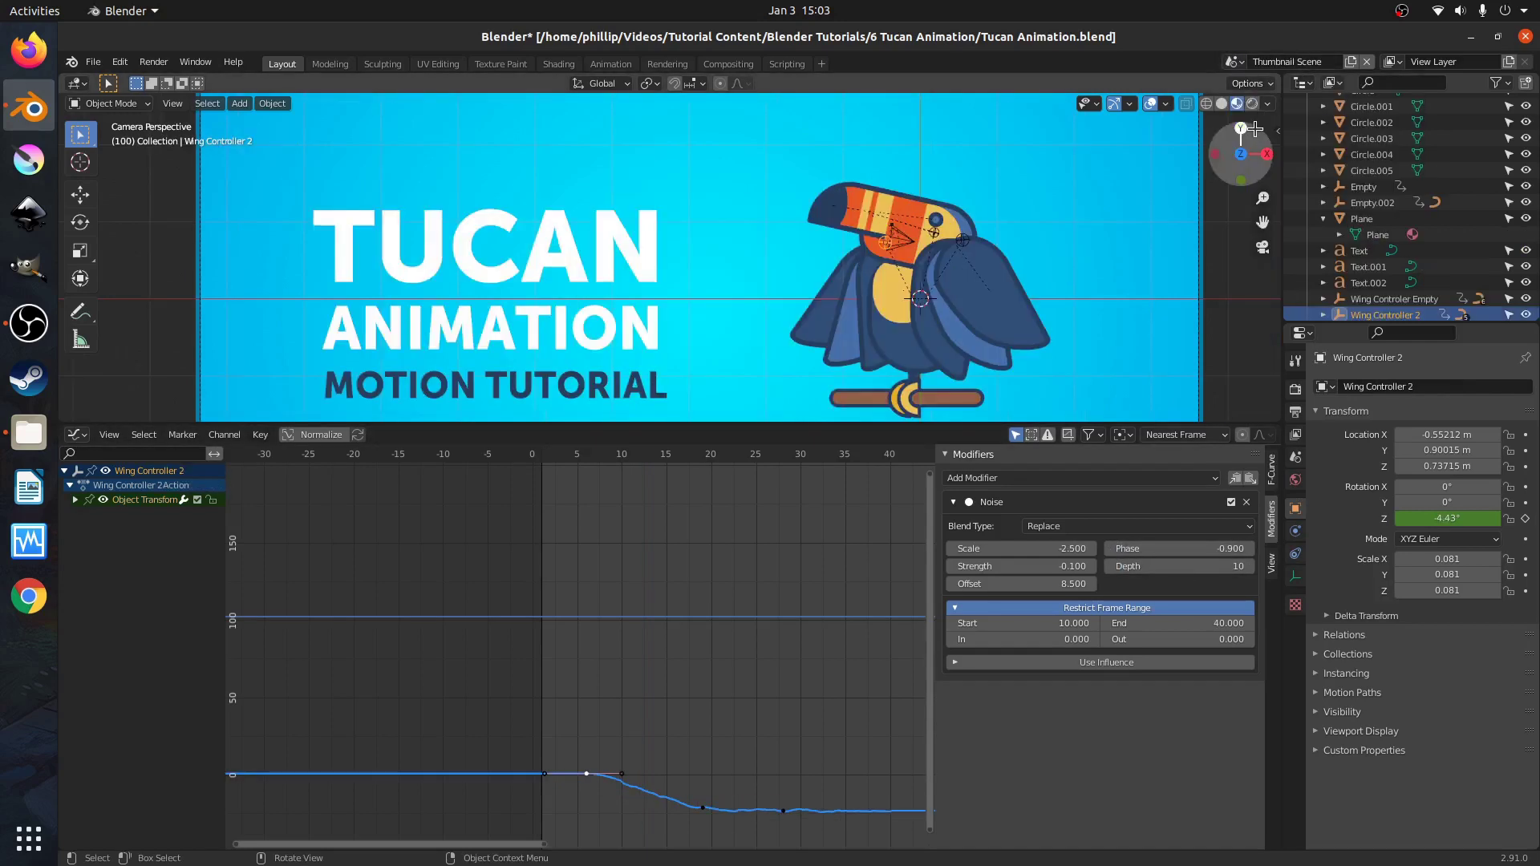
# Return to the Tutorial Scene and set the left wing Noise modifier's Phase to -0.9 and Strength to -0.1.
pyautogui.click(1244, 65)
pyautogui.click(1267, 103)
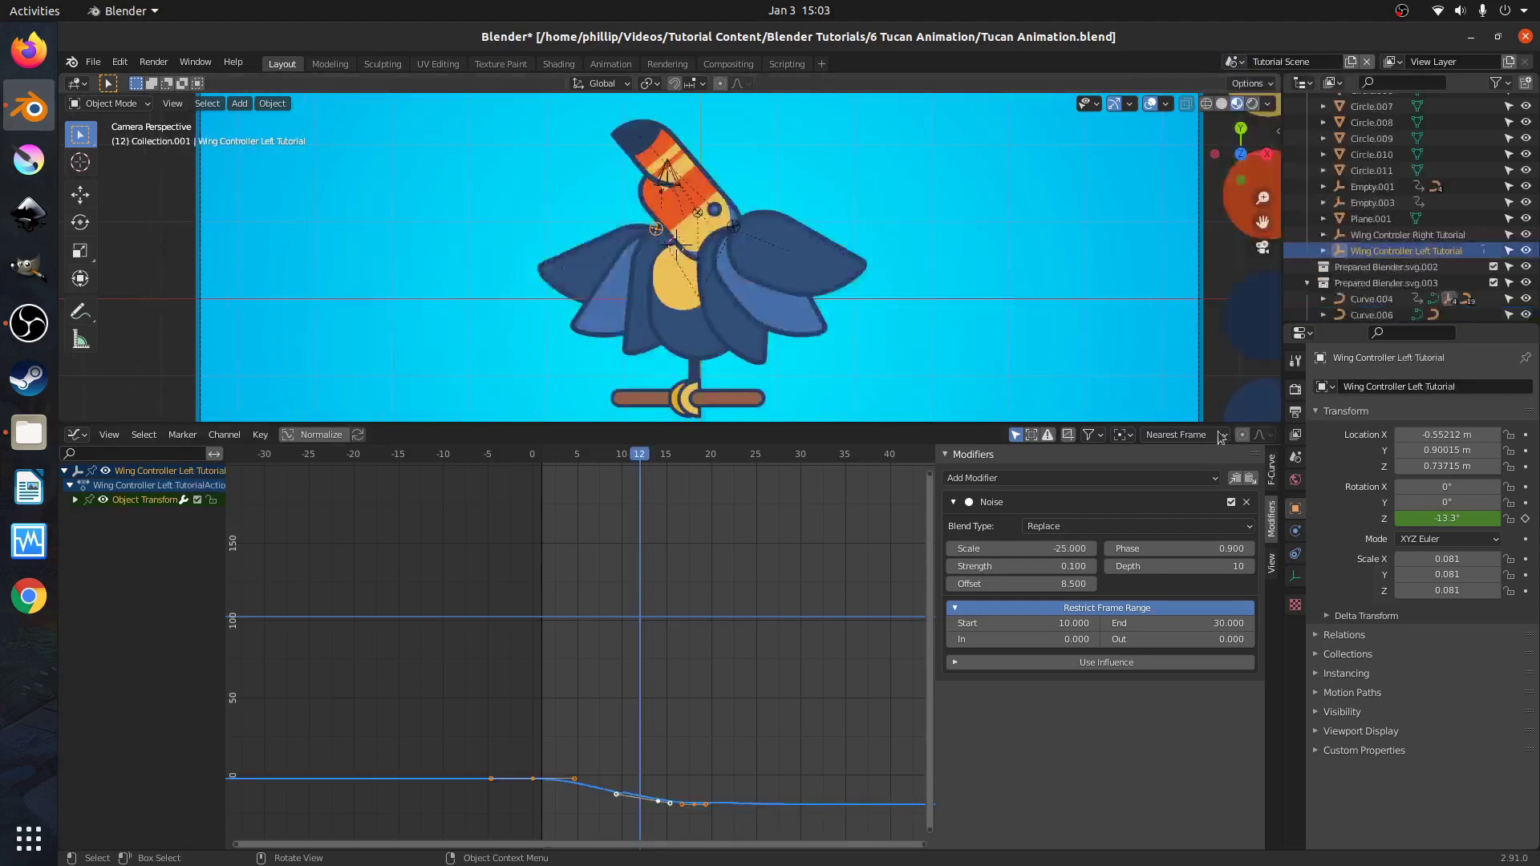
pyautogui.click(1197, 548)
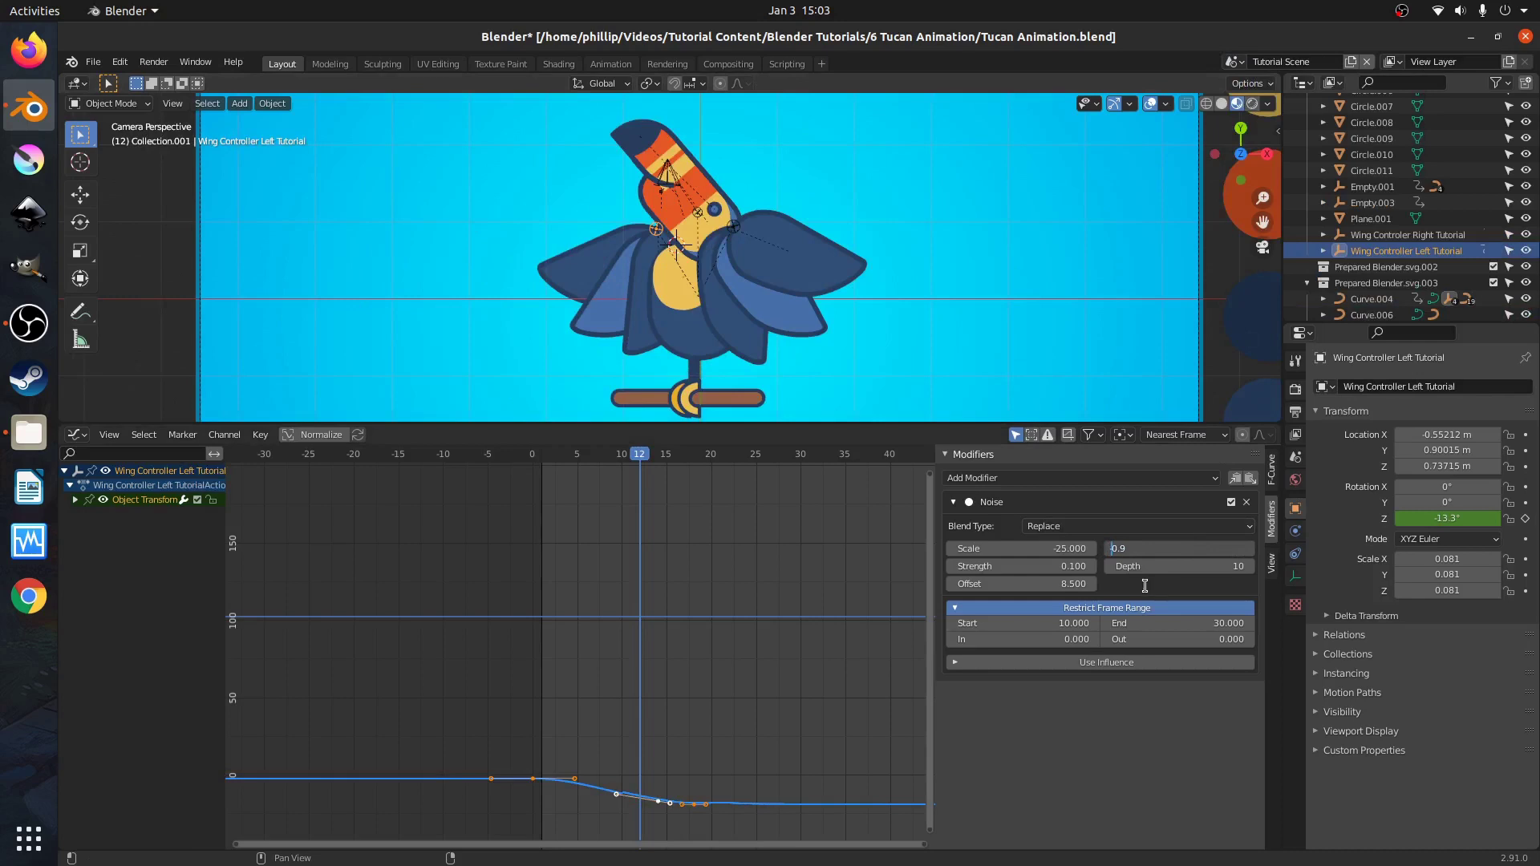
pyautogui.click(1049, 566)
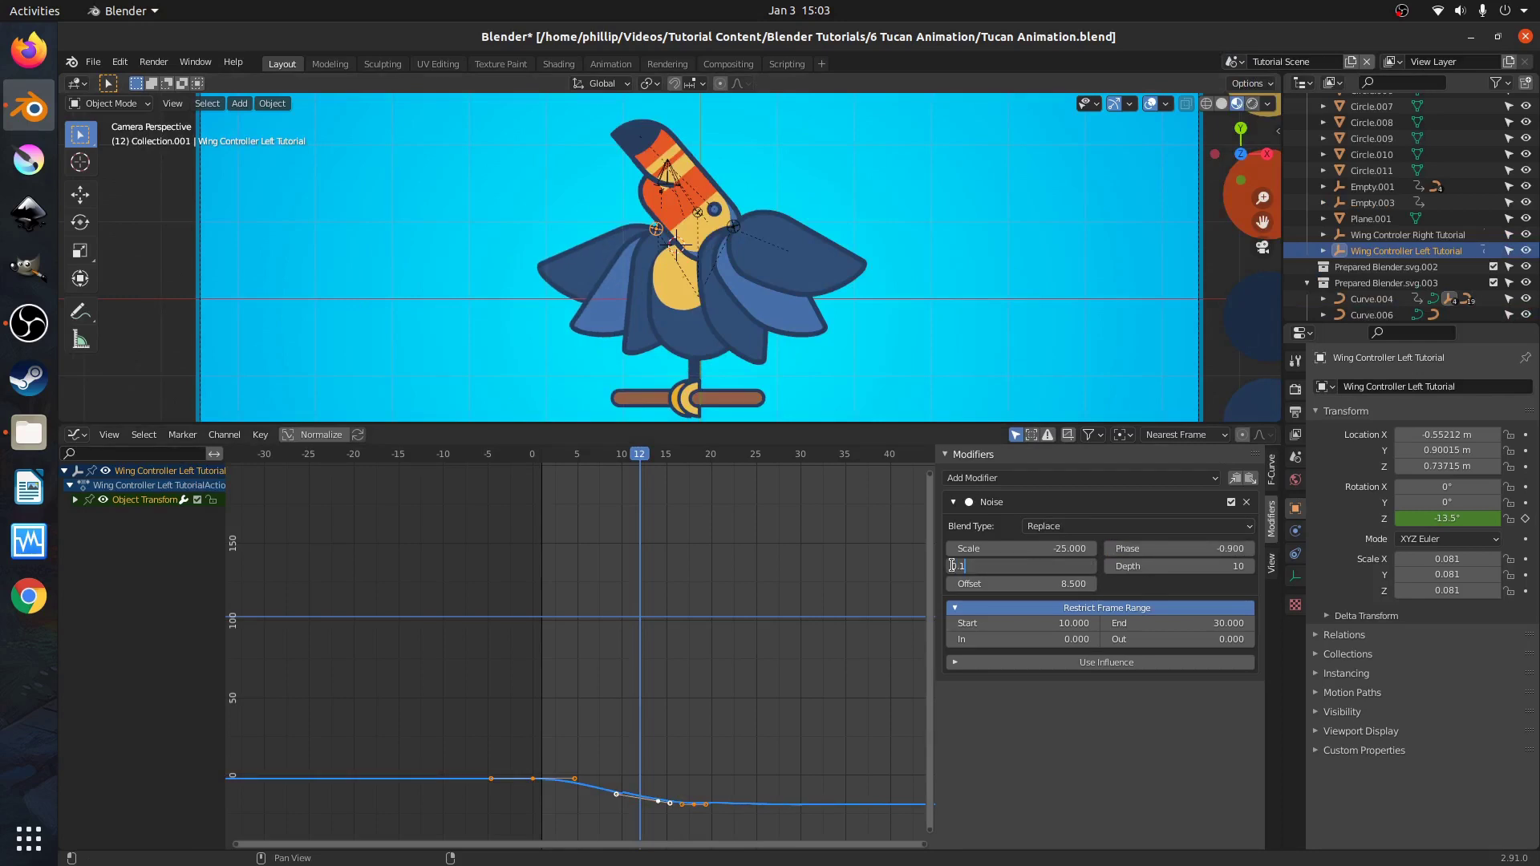
pyautogui.write('-')
pyautogui.press('Return')
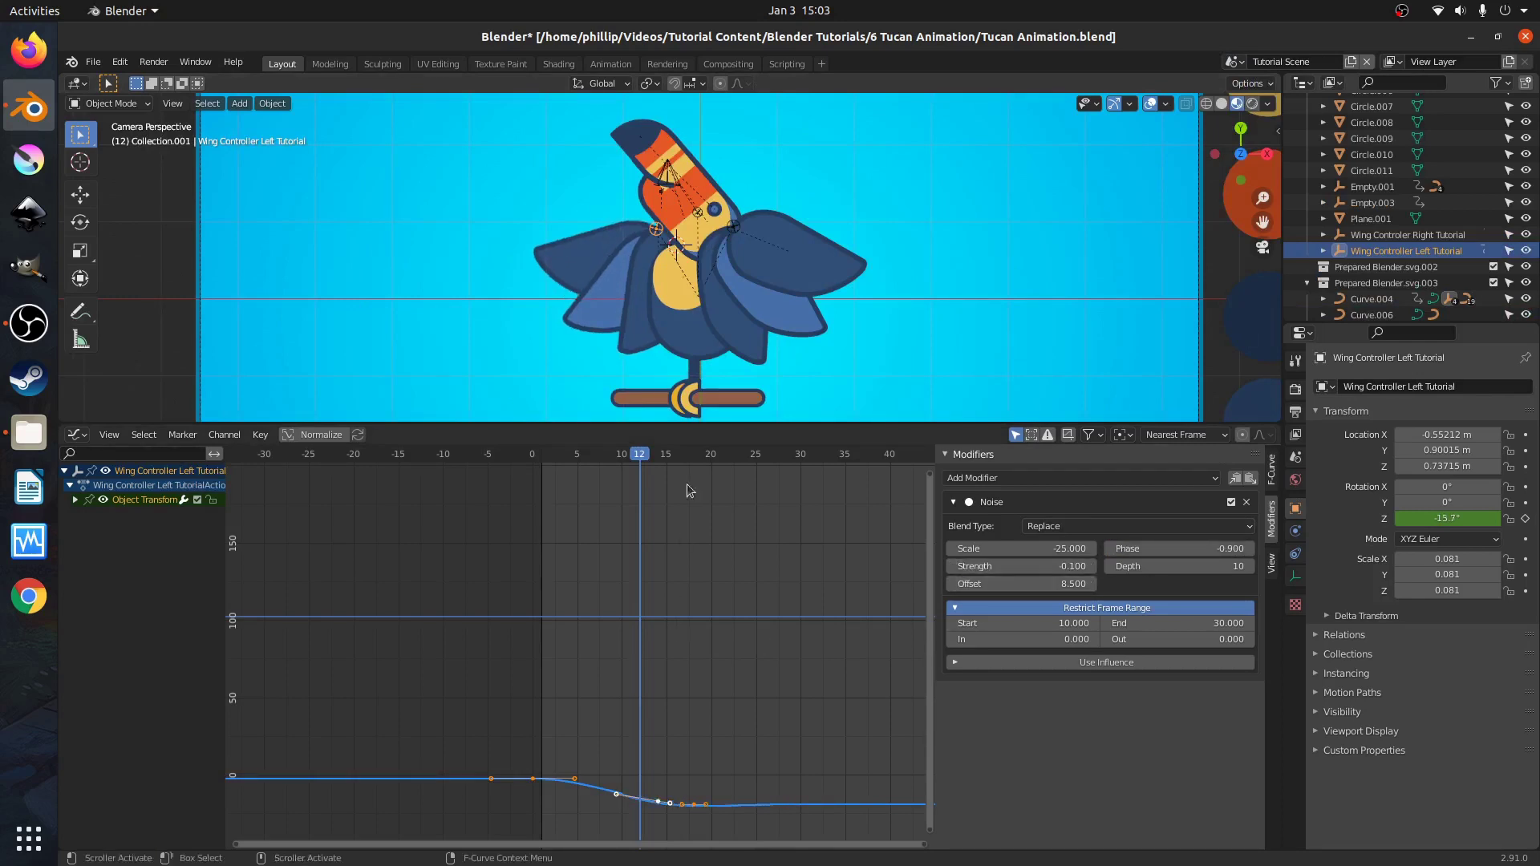
# Play the animation from the start and scrub back to frame 10 to check the left wing's flutter.
pyautogui.moveTo(636, 464); pyautogui.dragTo(546, 460)
pyautogui.press('space')
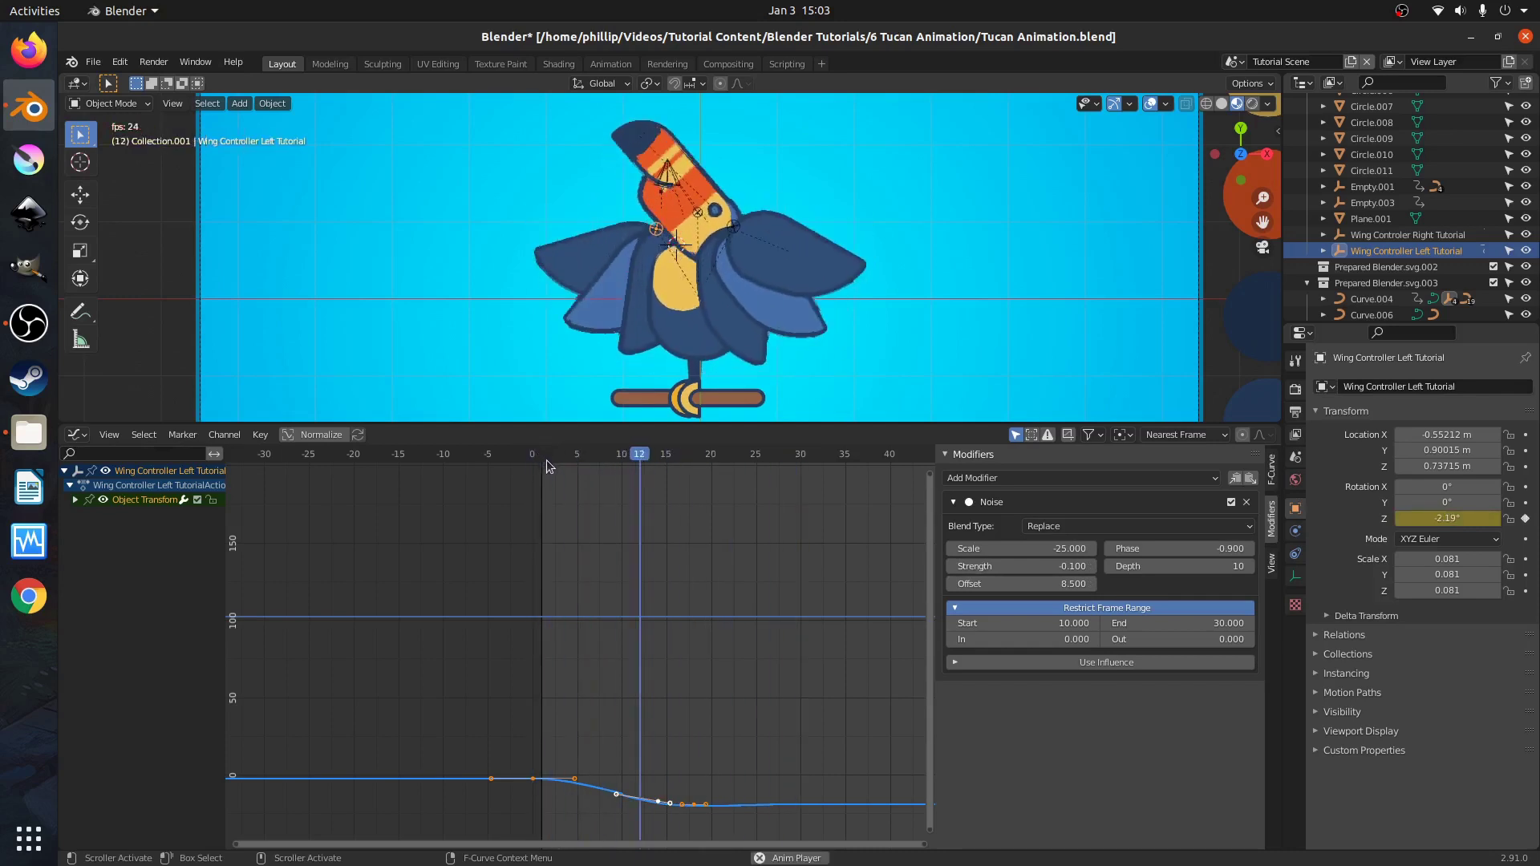
pyautogui.press('space')
pyautogui.moveTo(869, 459); pyautogui.dragTo(537, 470)
pyautogui.press('space')
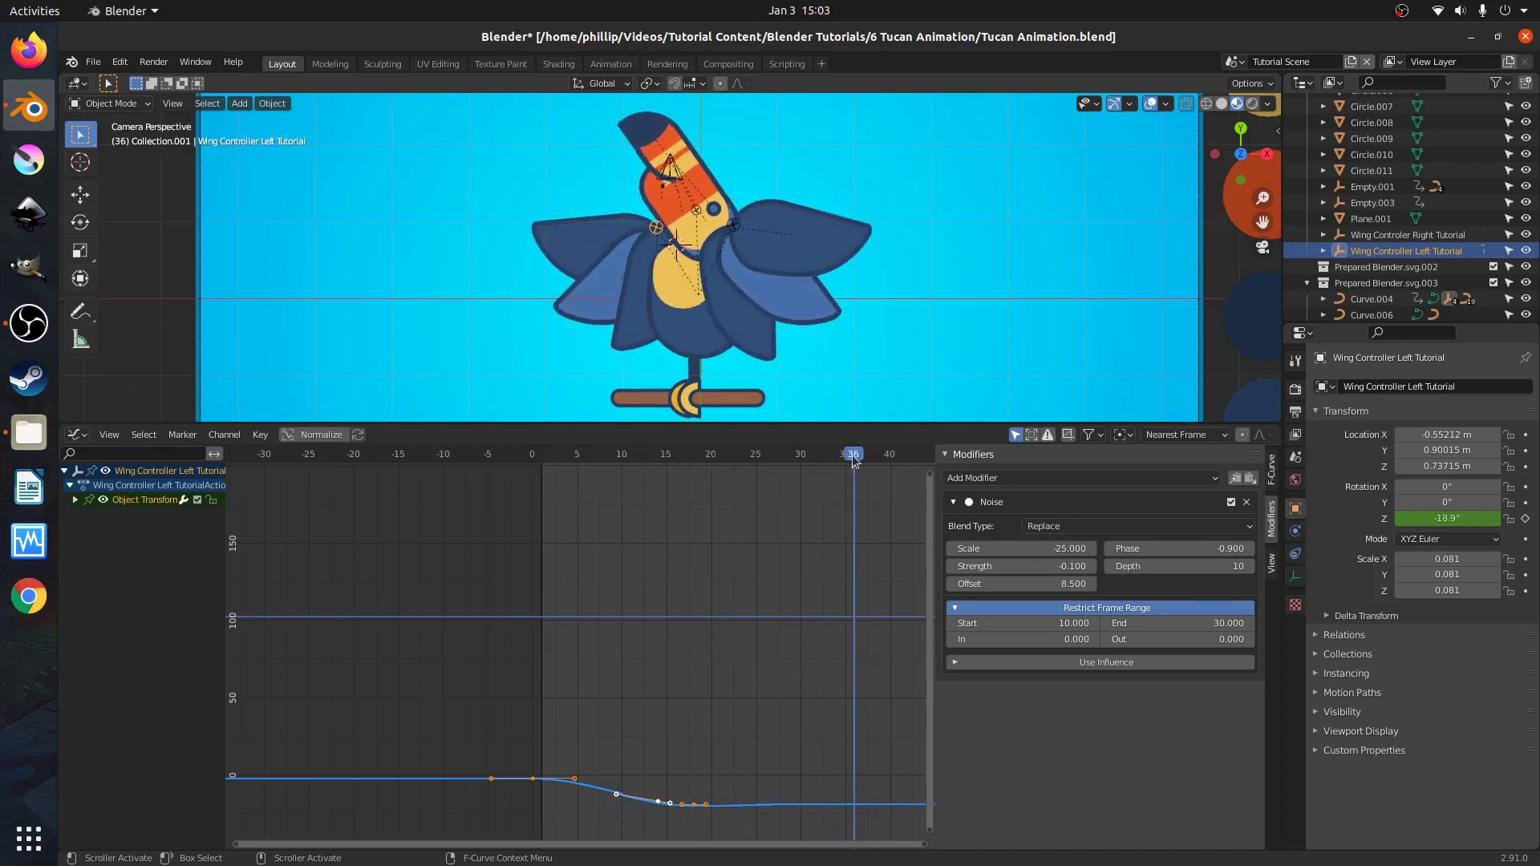
pyautogui.click(637, 468)
pyautogui.moveTo(637, 472)
pyautogui.mouseDown()
pyautogui.moveTo(560, 472)
pyautogui.moveTo(623, 475)
pyautogui.mouseUp()
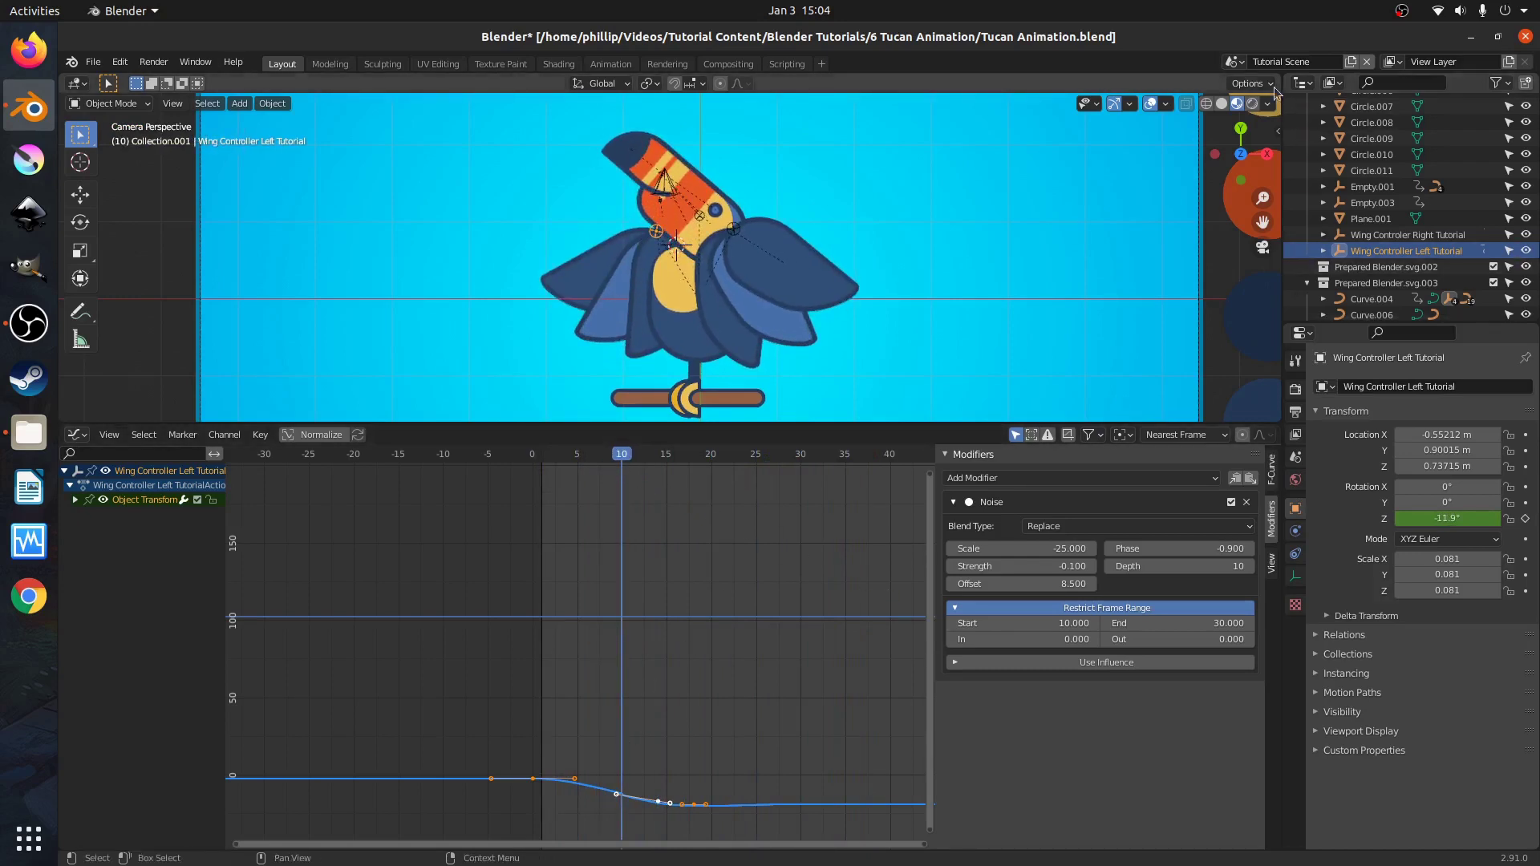
# Switch to the Thumbnail Scene to recheck Wing Controller 2's Noise modifier values, especially its Scale.
pyautogui.click(1234, 62)
pyautogui.click(1242, 83)
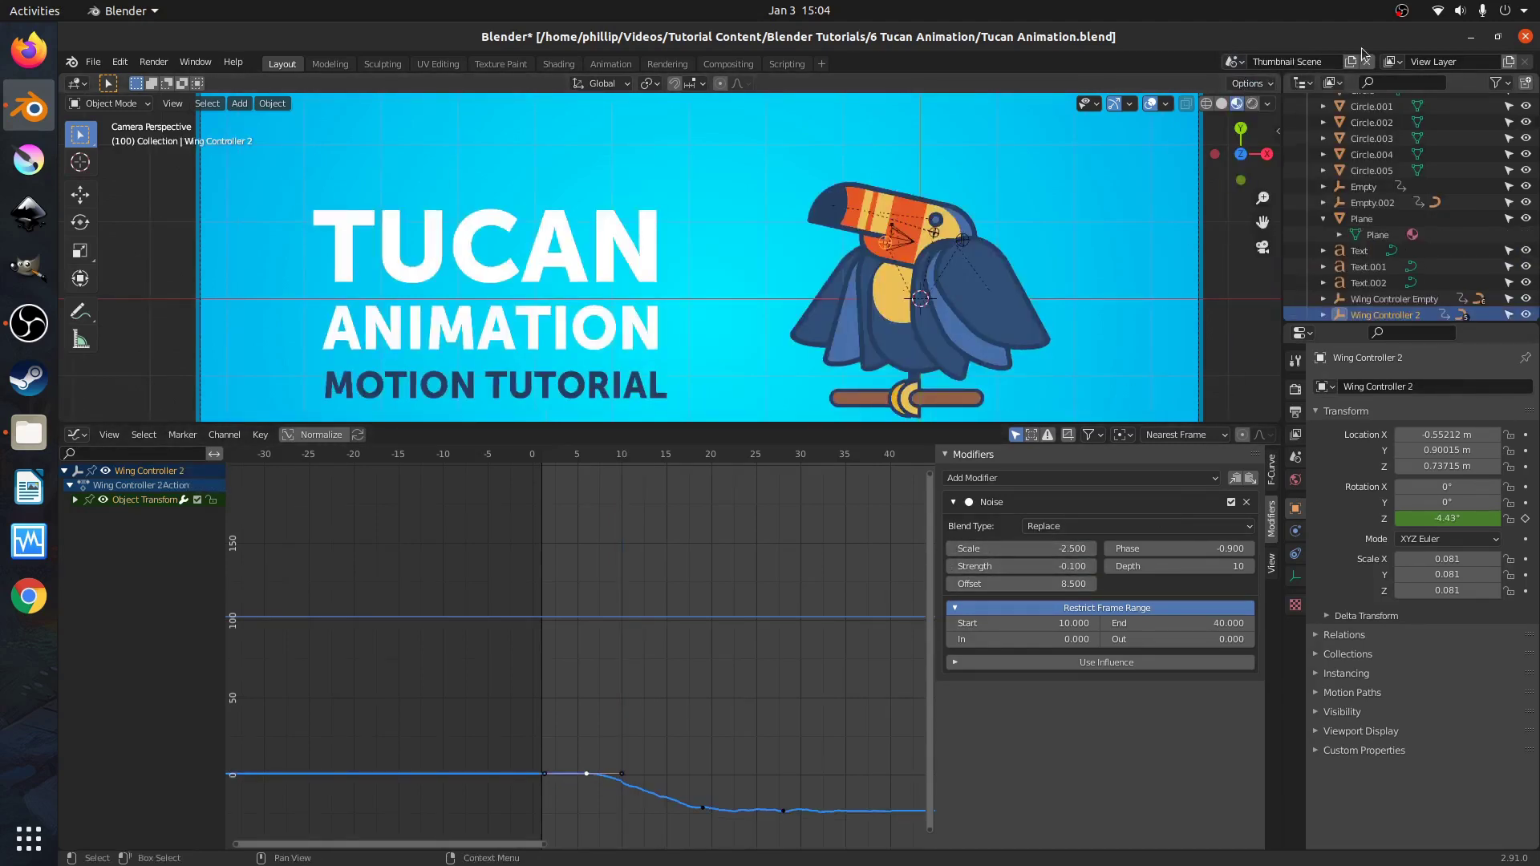
pyautogui.click(1391, 64)
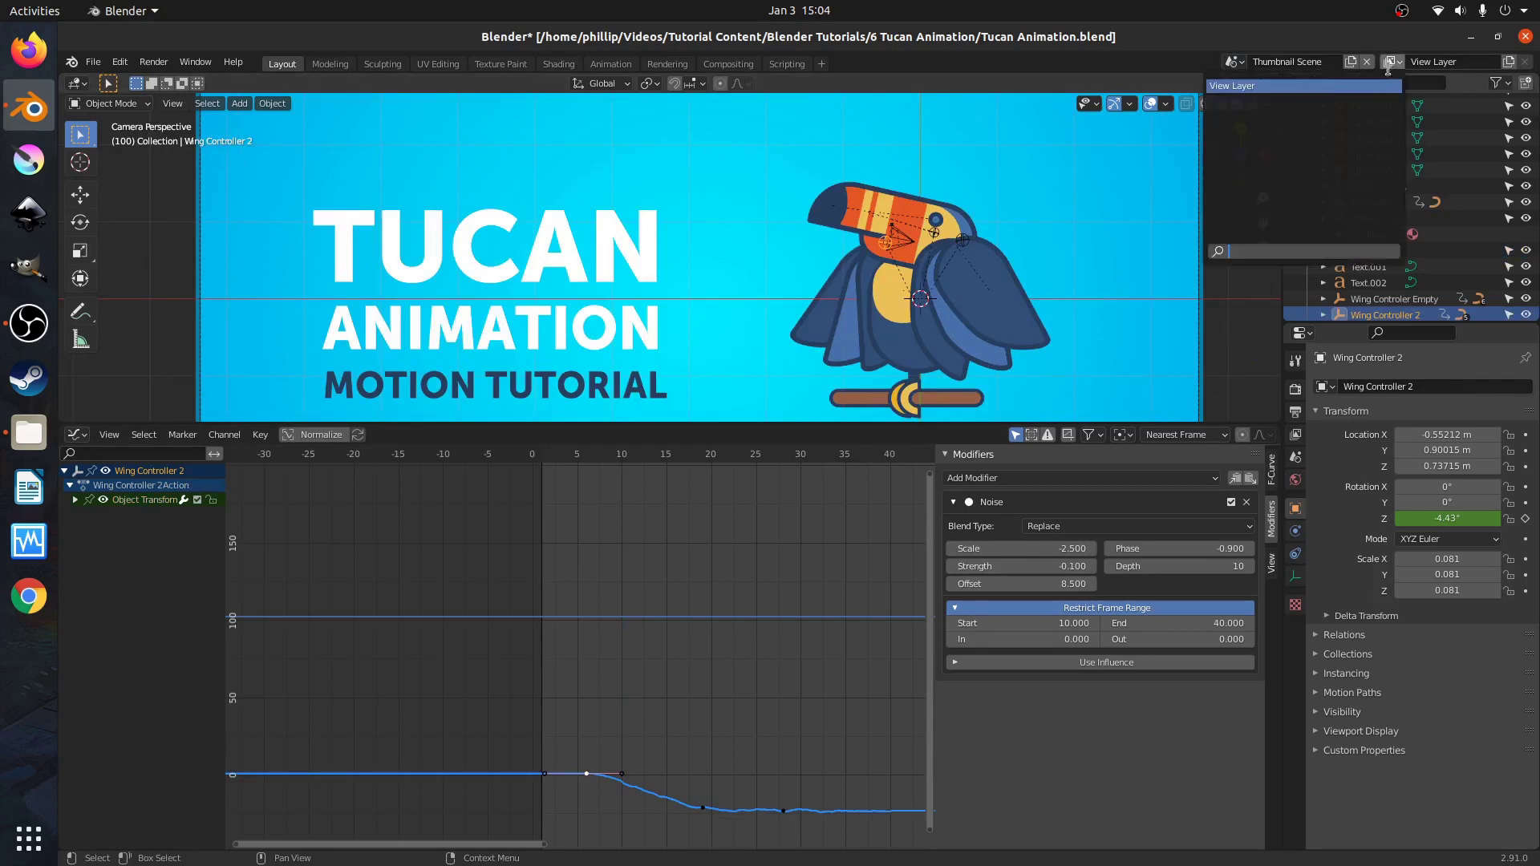
pyautogui.click(1347, 71)
# Go back to the Tutorial Scene and set the left wing Noise modifier's Scale to -2.
pyautogui.click(1243, 66)
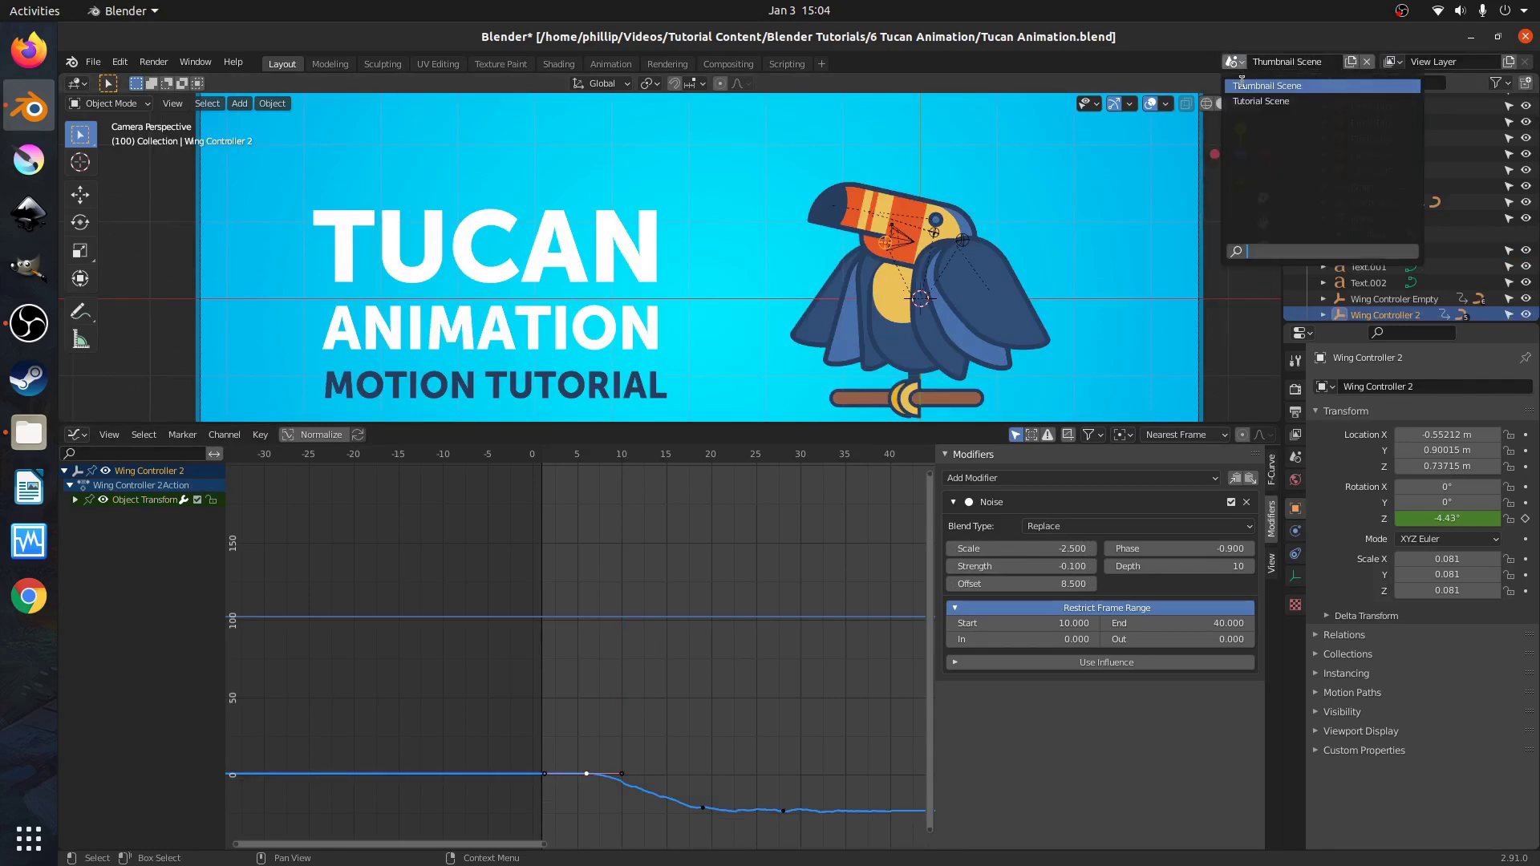
pyautogui.click(1284, 91)
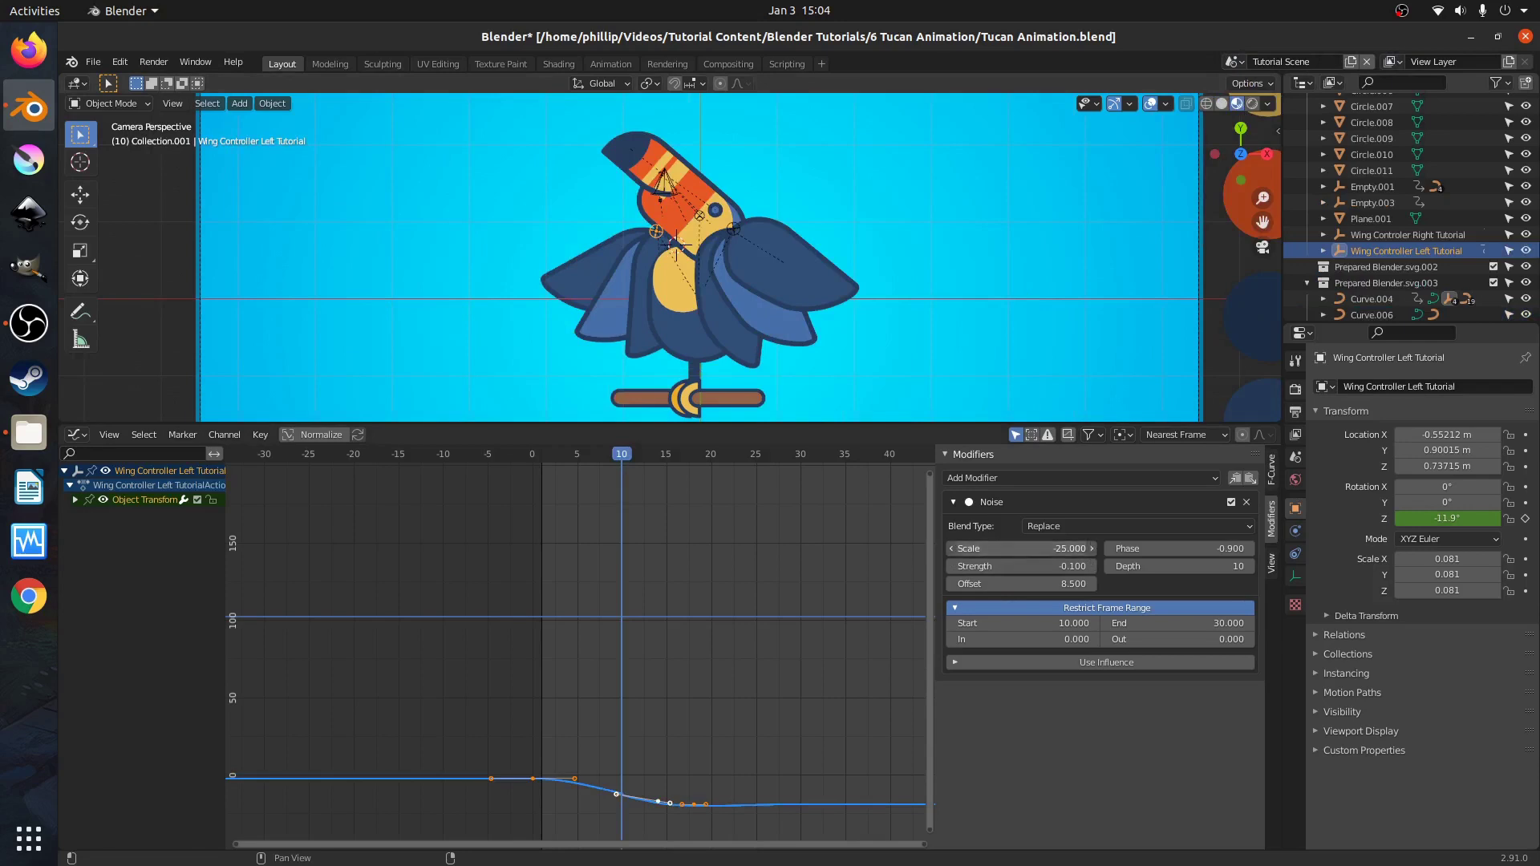
pyautogui.click(984, 554)
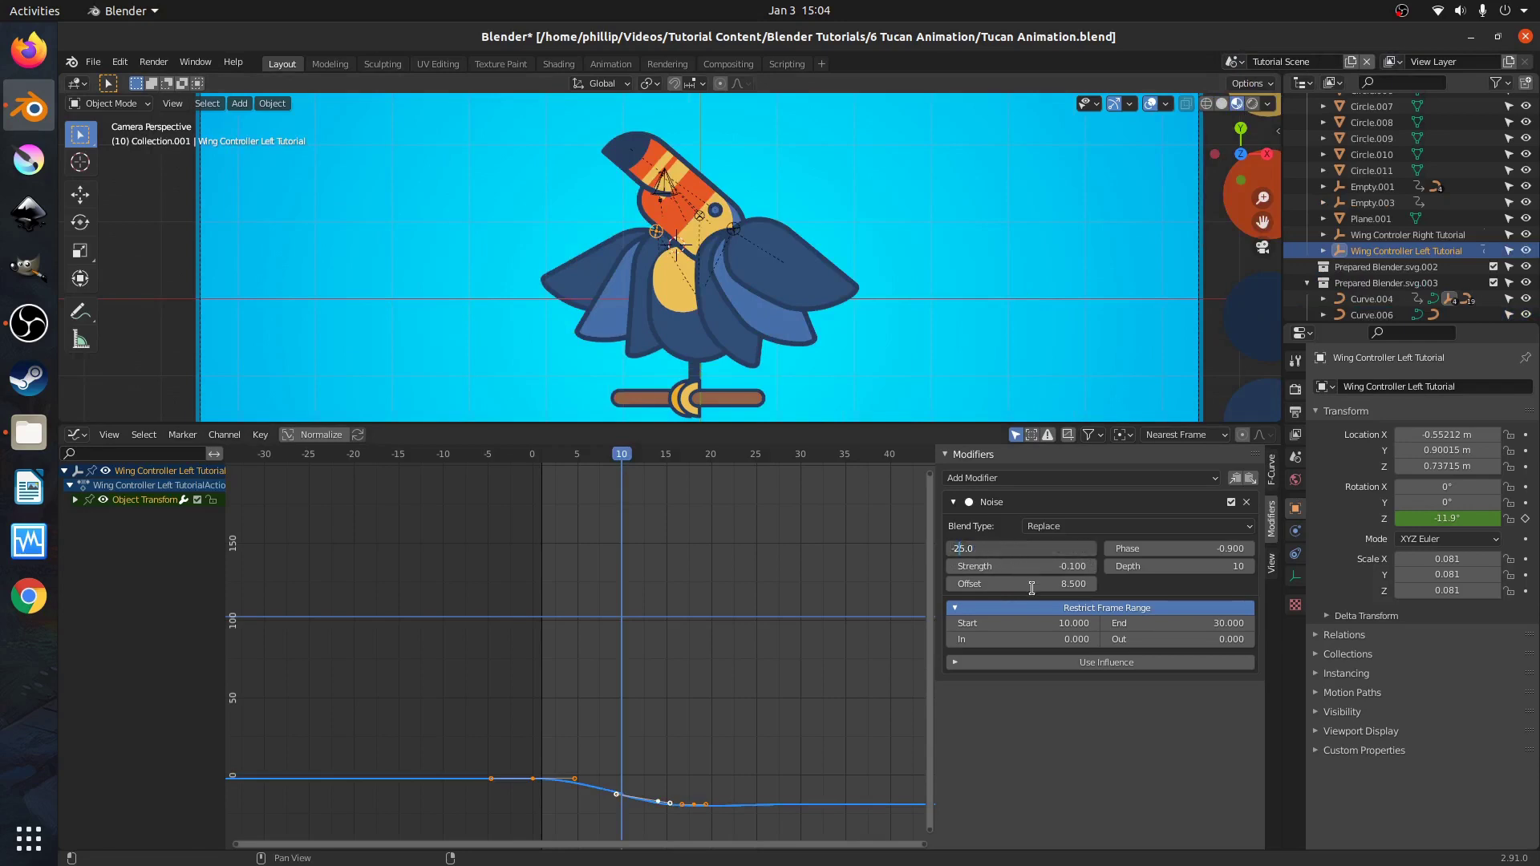
pyautogui.click(981, 548)
pyautogui.press('Return')
# Play the animation to review the left wing's motion and examine its rotation curve.
pyautogui.press('space')
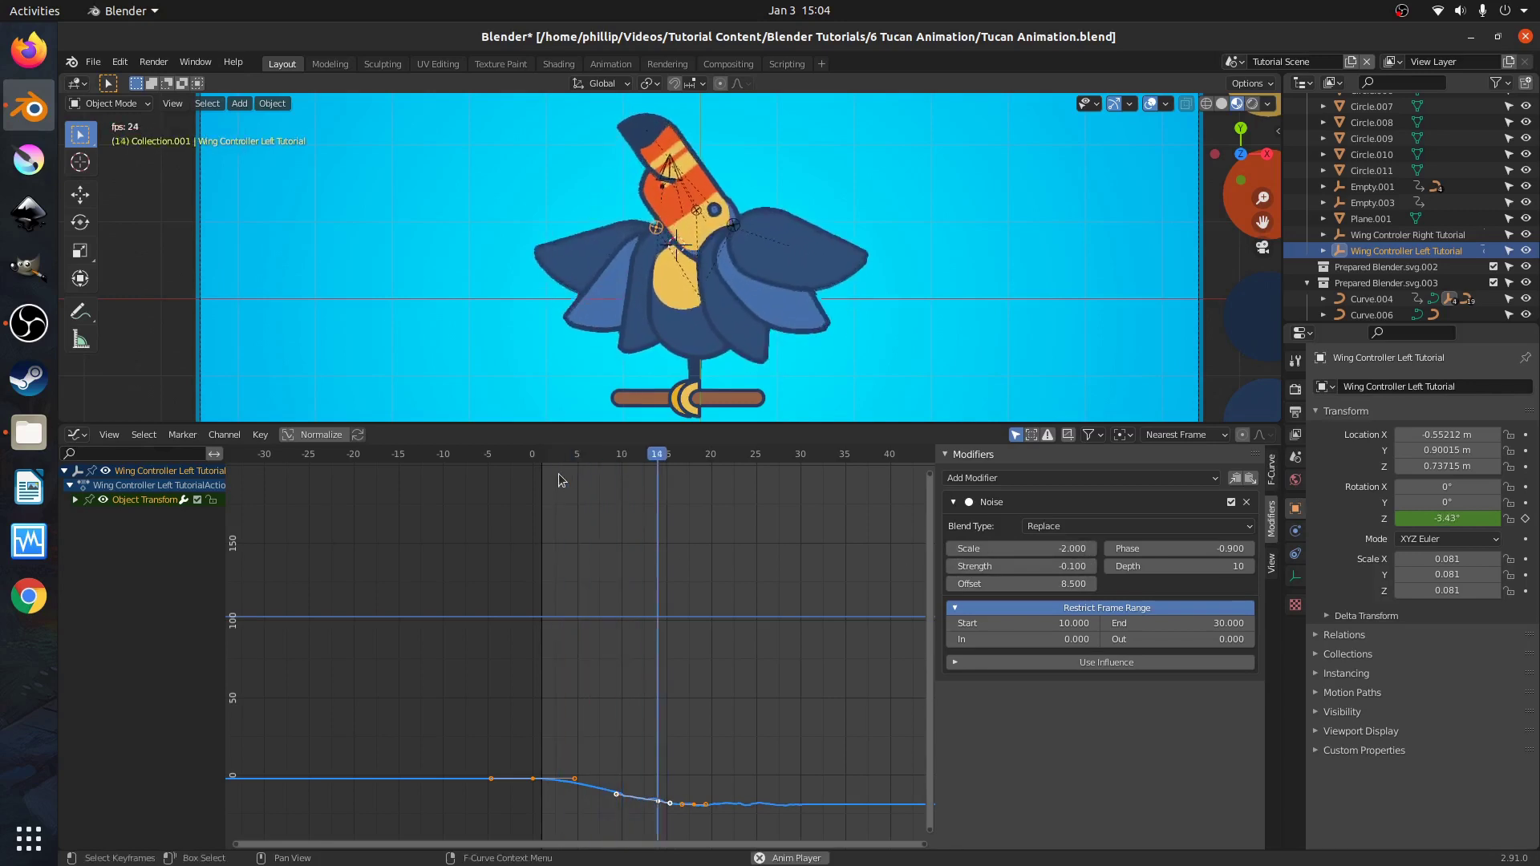
pyautogui.press('space')
pyautogui.scroll(-1, 656, 549)
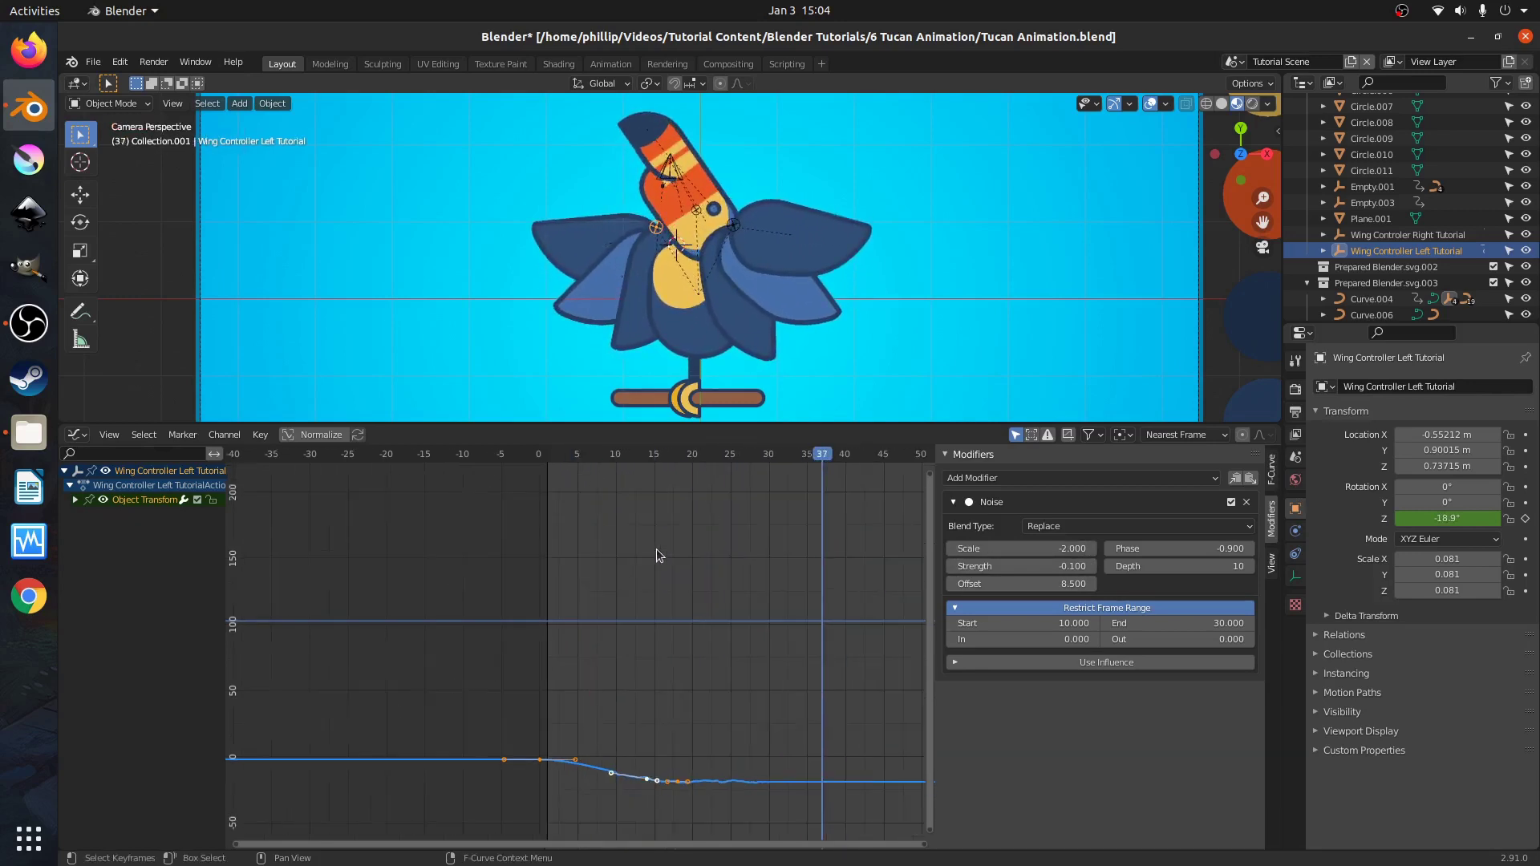
# Enlarge the 3D viewport by shrinking the Graph Editor, and change that lower editor to the Dope Sheet.
pyautogui.moveTo(687, 423); pyautogui.dragTo(687, 726)
pyautogui.click(87, 737)
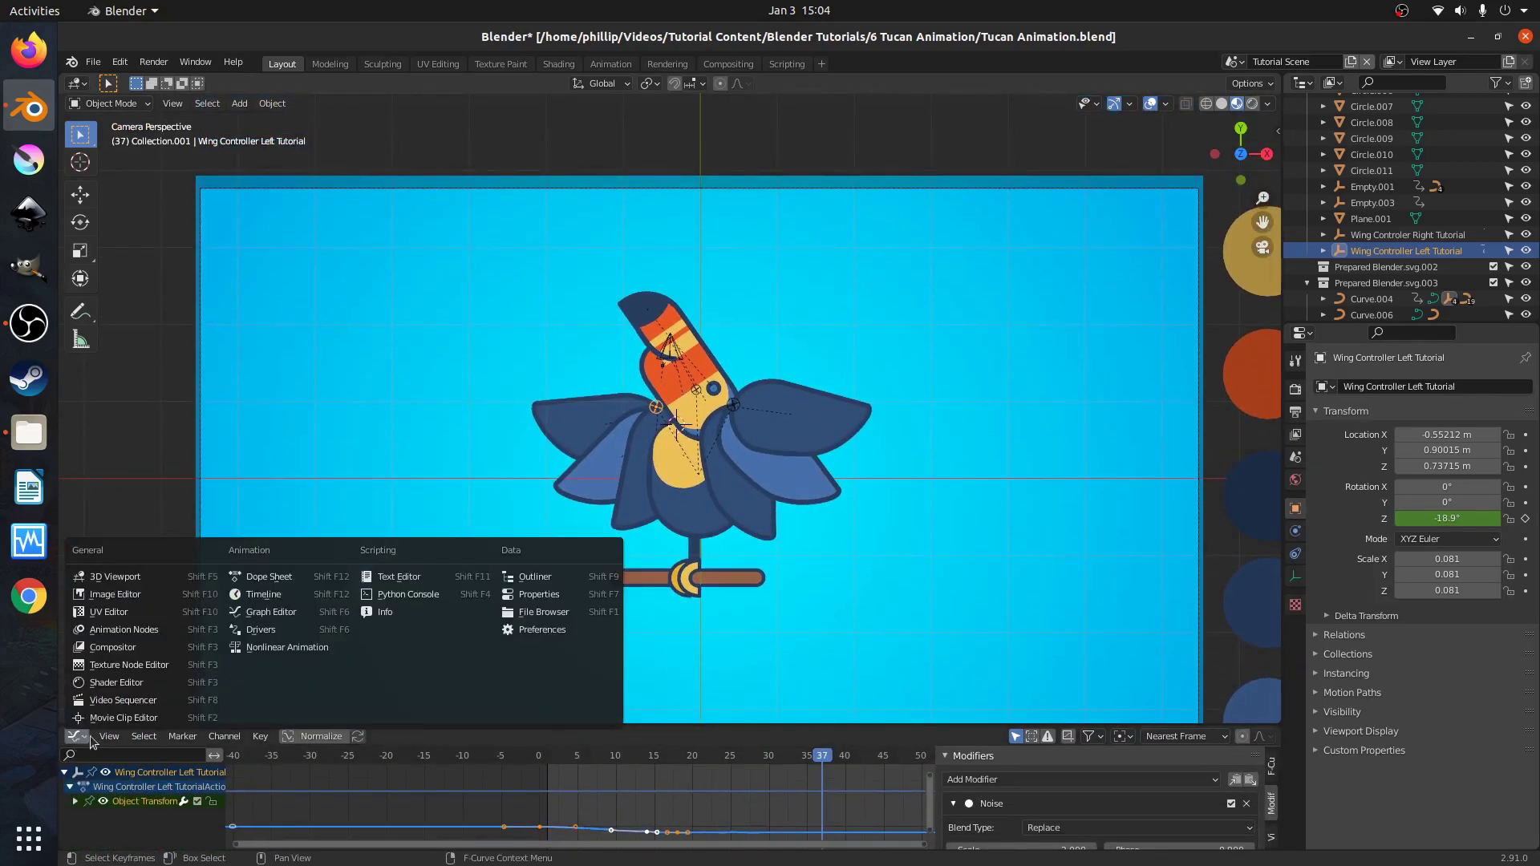
pyautogui.click(87, 737)
pyautogui.click(76, 736)
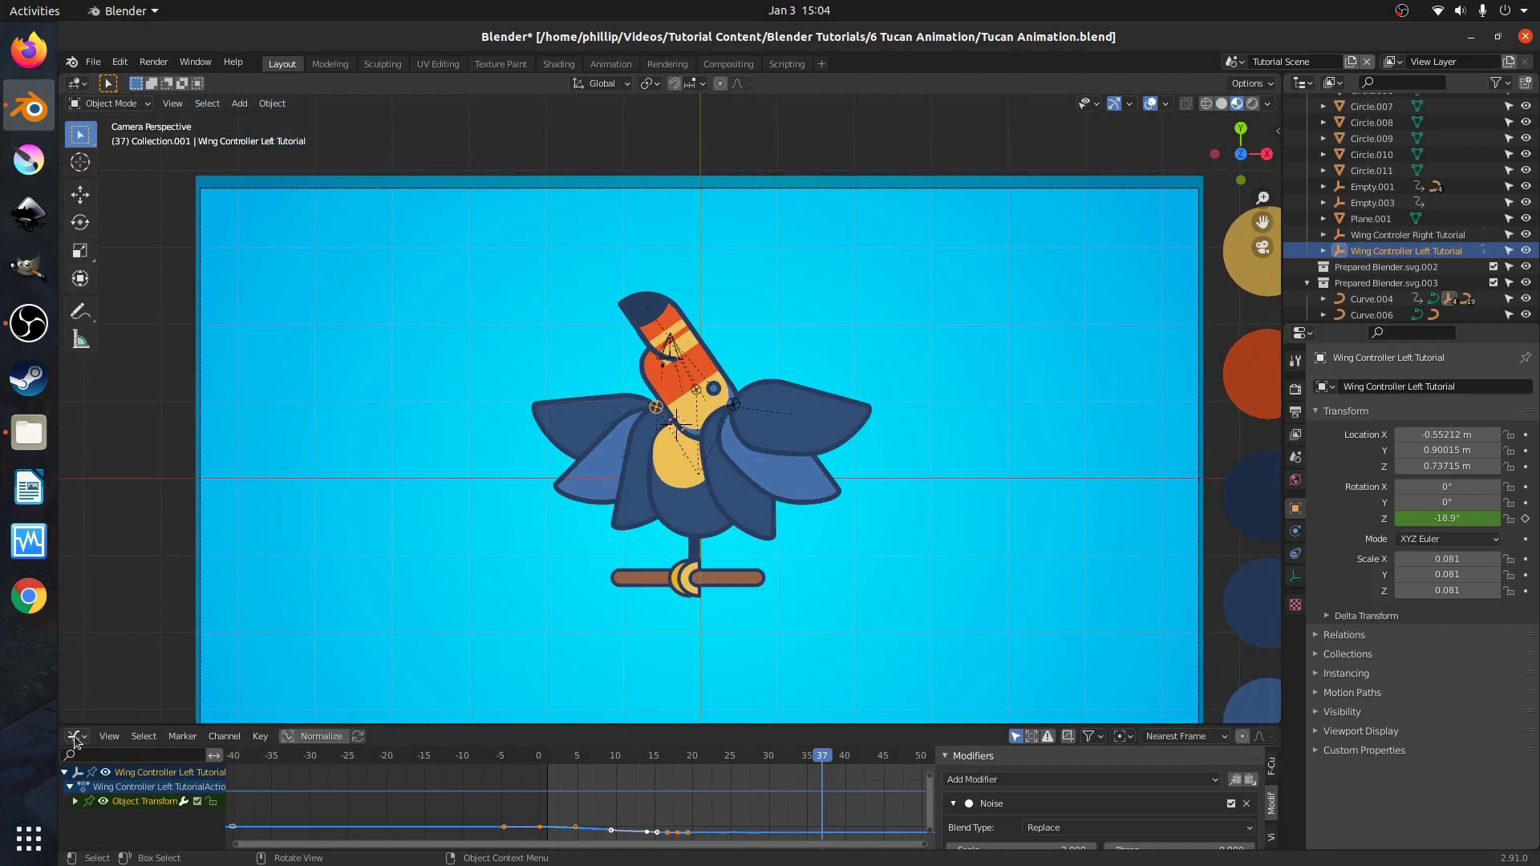
pyautogui.click(76, 739)
pyautogui.click(281, 576)
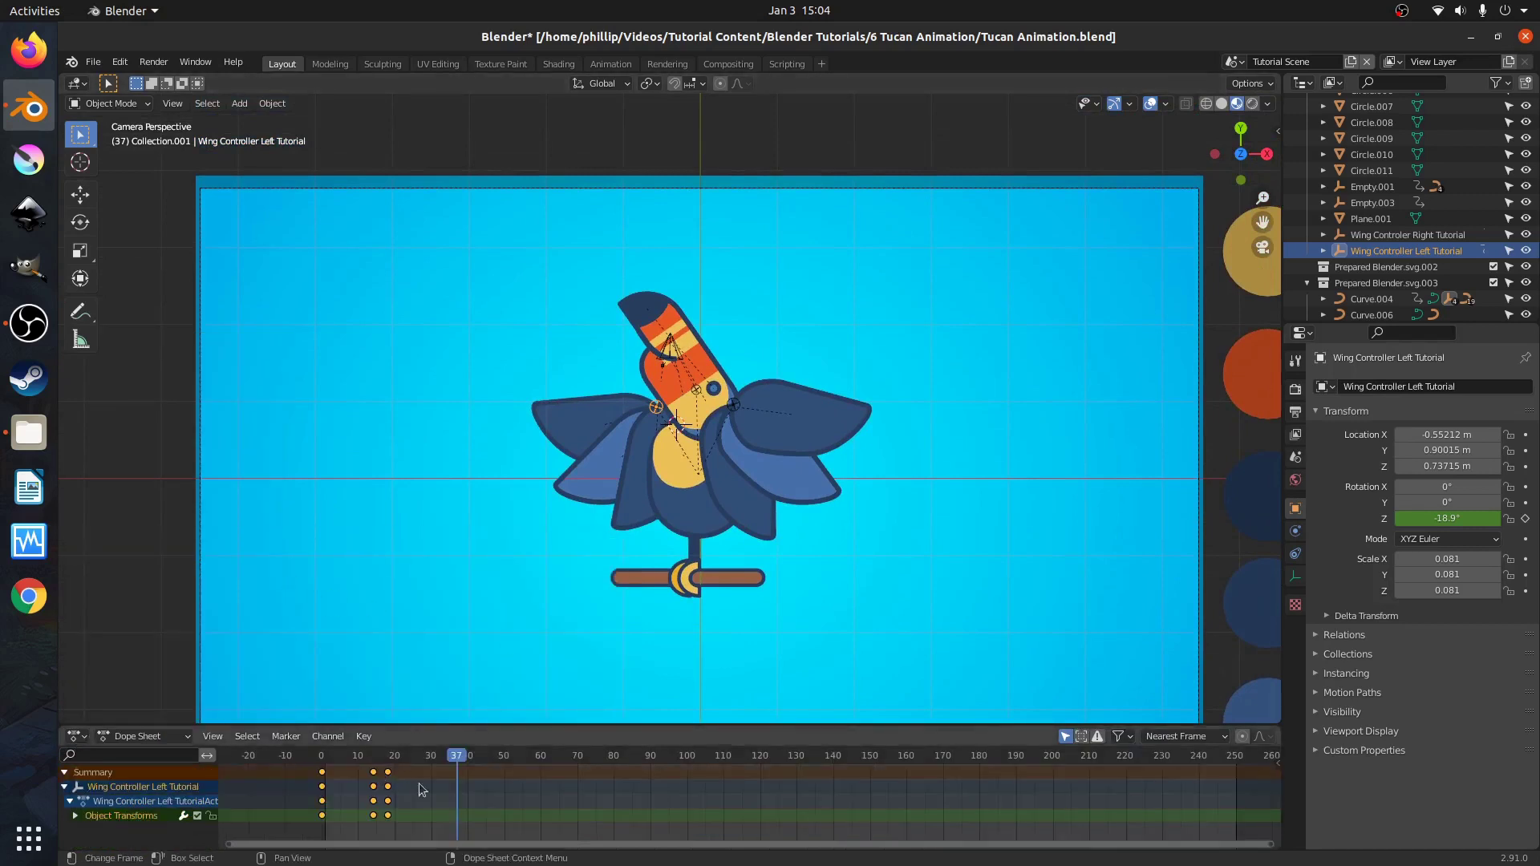
# Replay the toucan's wing animation several times in the enlarged viewport and return the playhead to frame 0.
pyautogui.press('space')
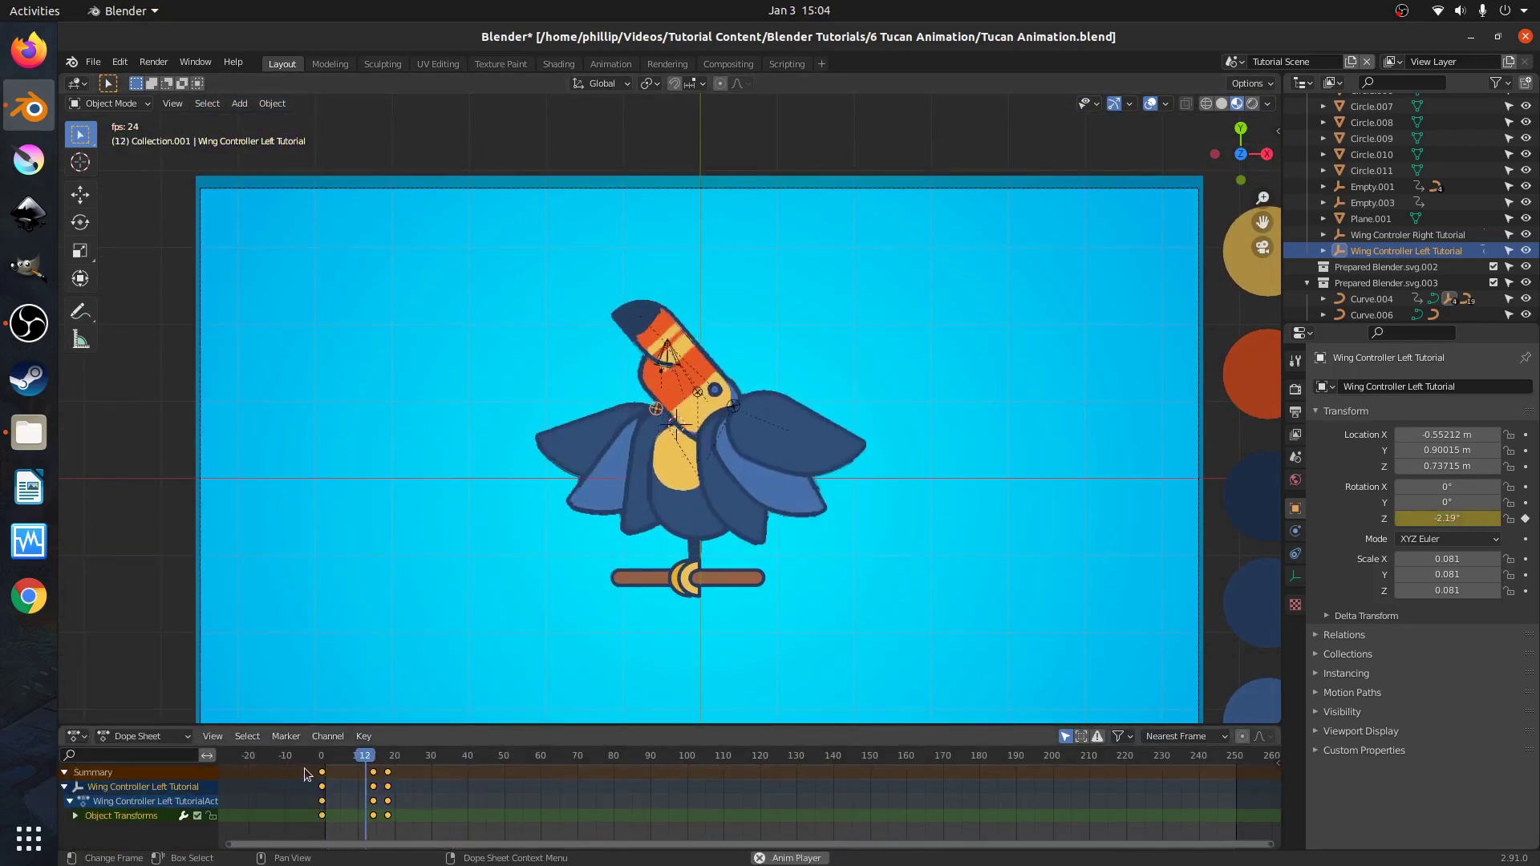
pyautogui.press('space')
pyautogui.press('space')
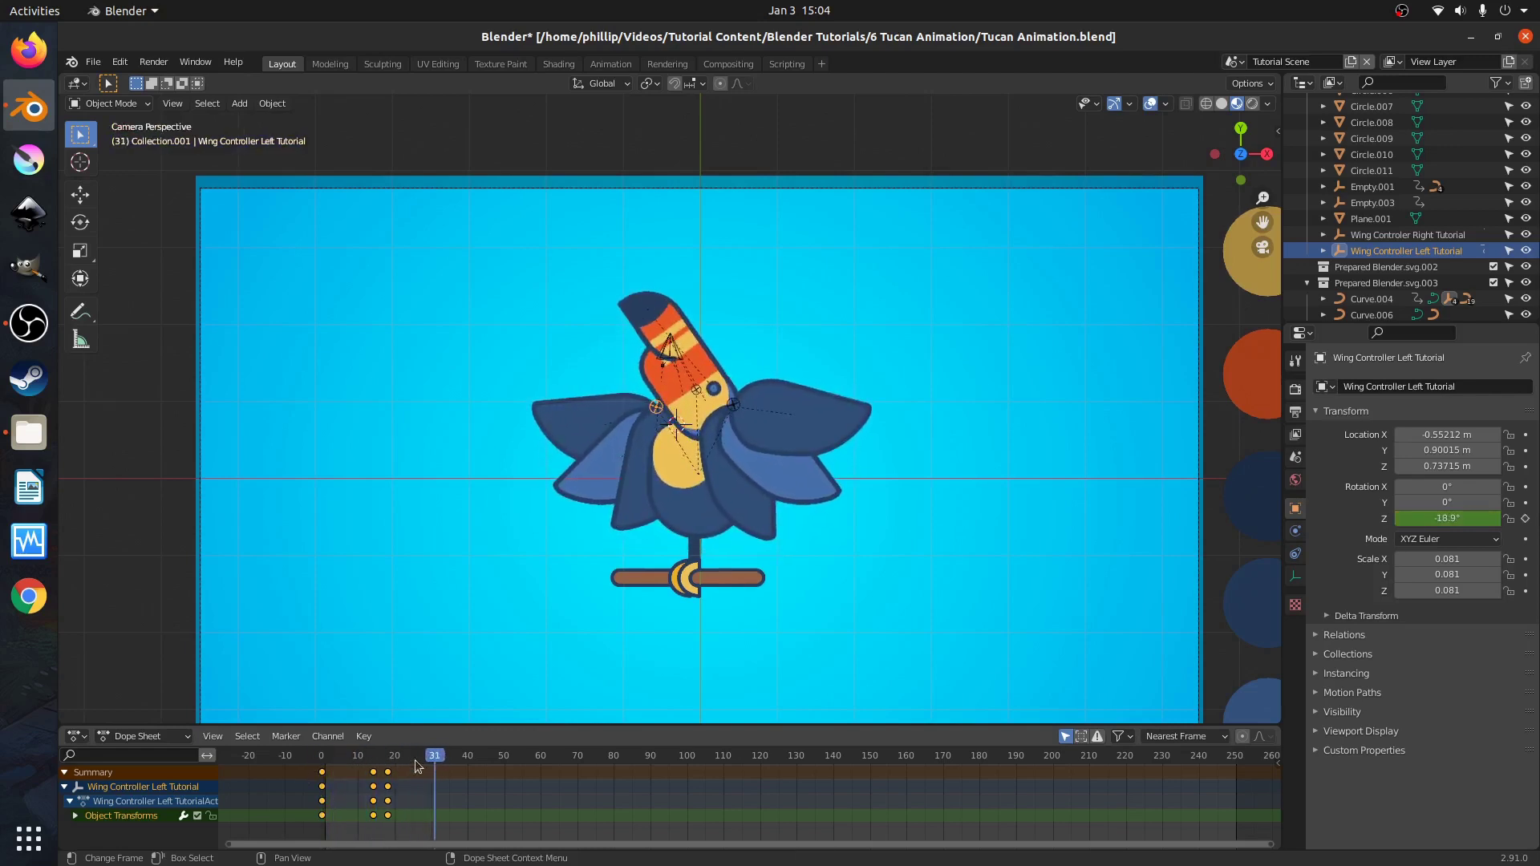
pyautogui.press('space')
pyautogui.hotkey('shift', 'Left')
pyautogui.press('space')
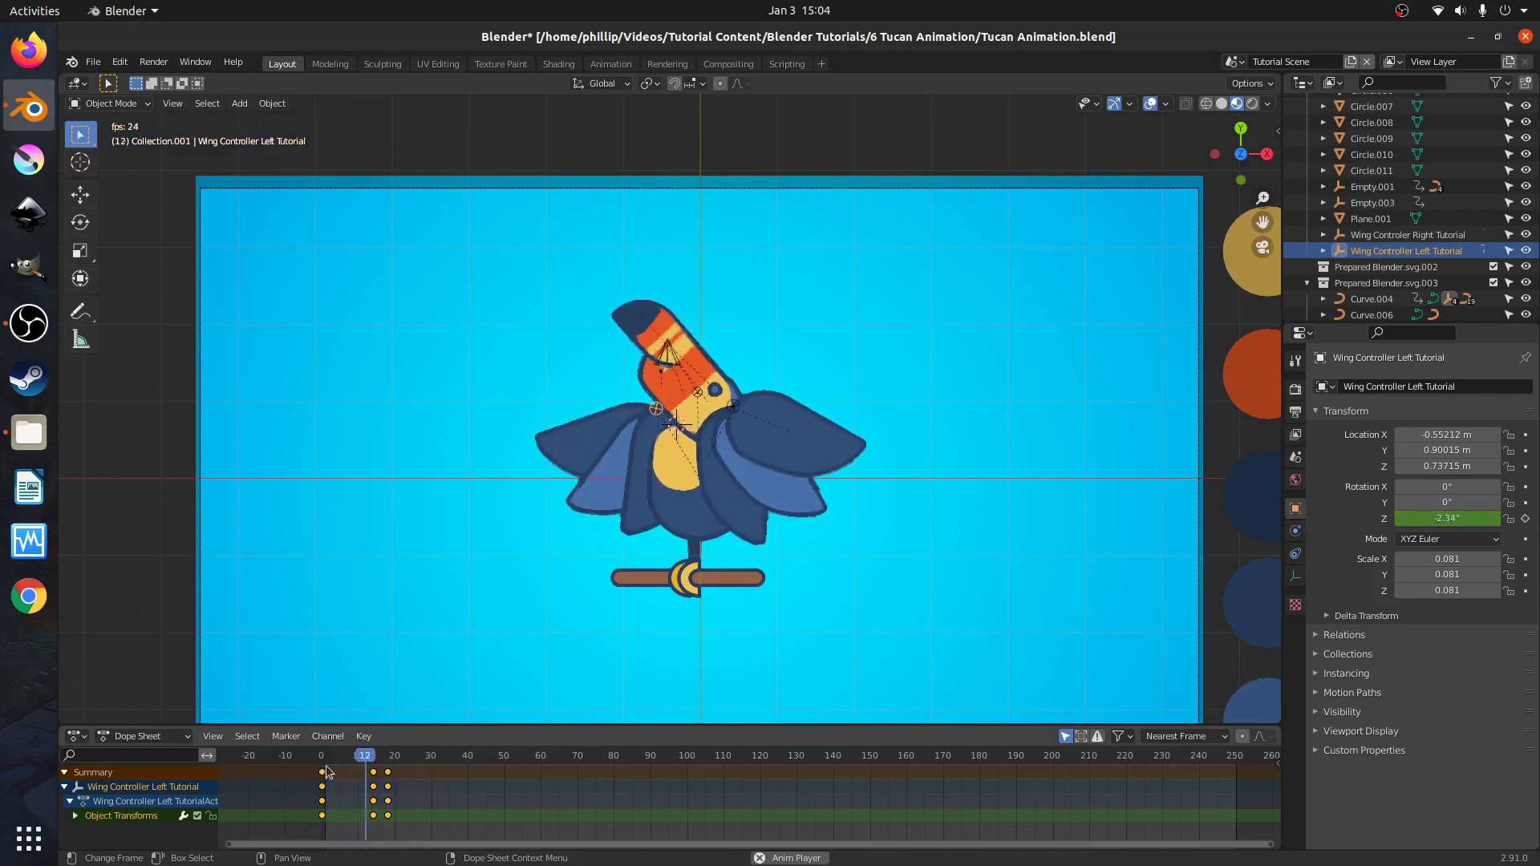
pyautogui.press('space')
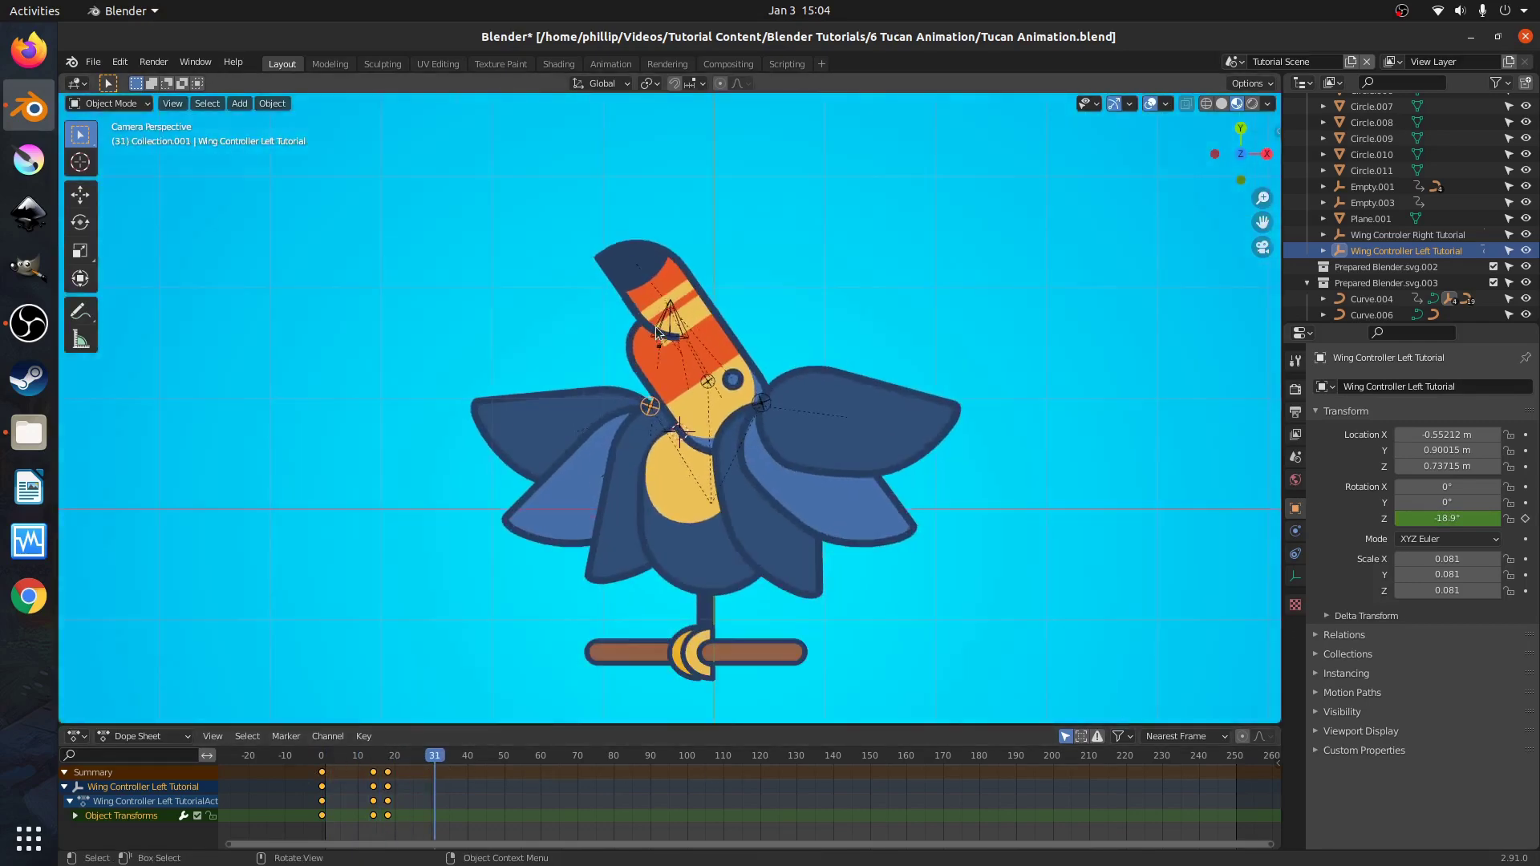
pyautogui.scroll(-2, 656, 332)
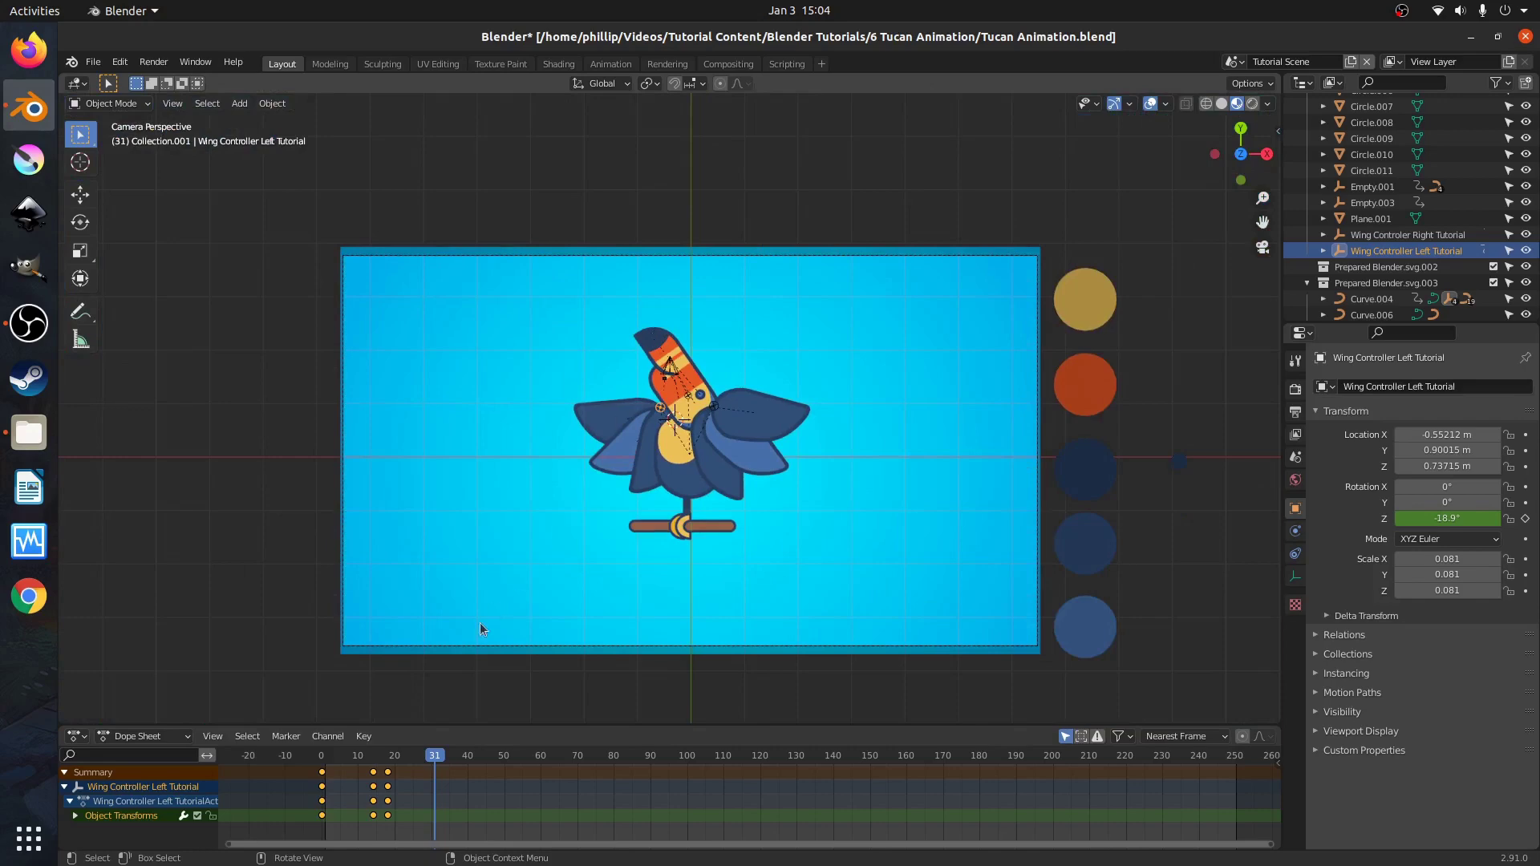
pyautogui.moveTo(433, 755); pyautogui.dragTo(315, 769)
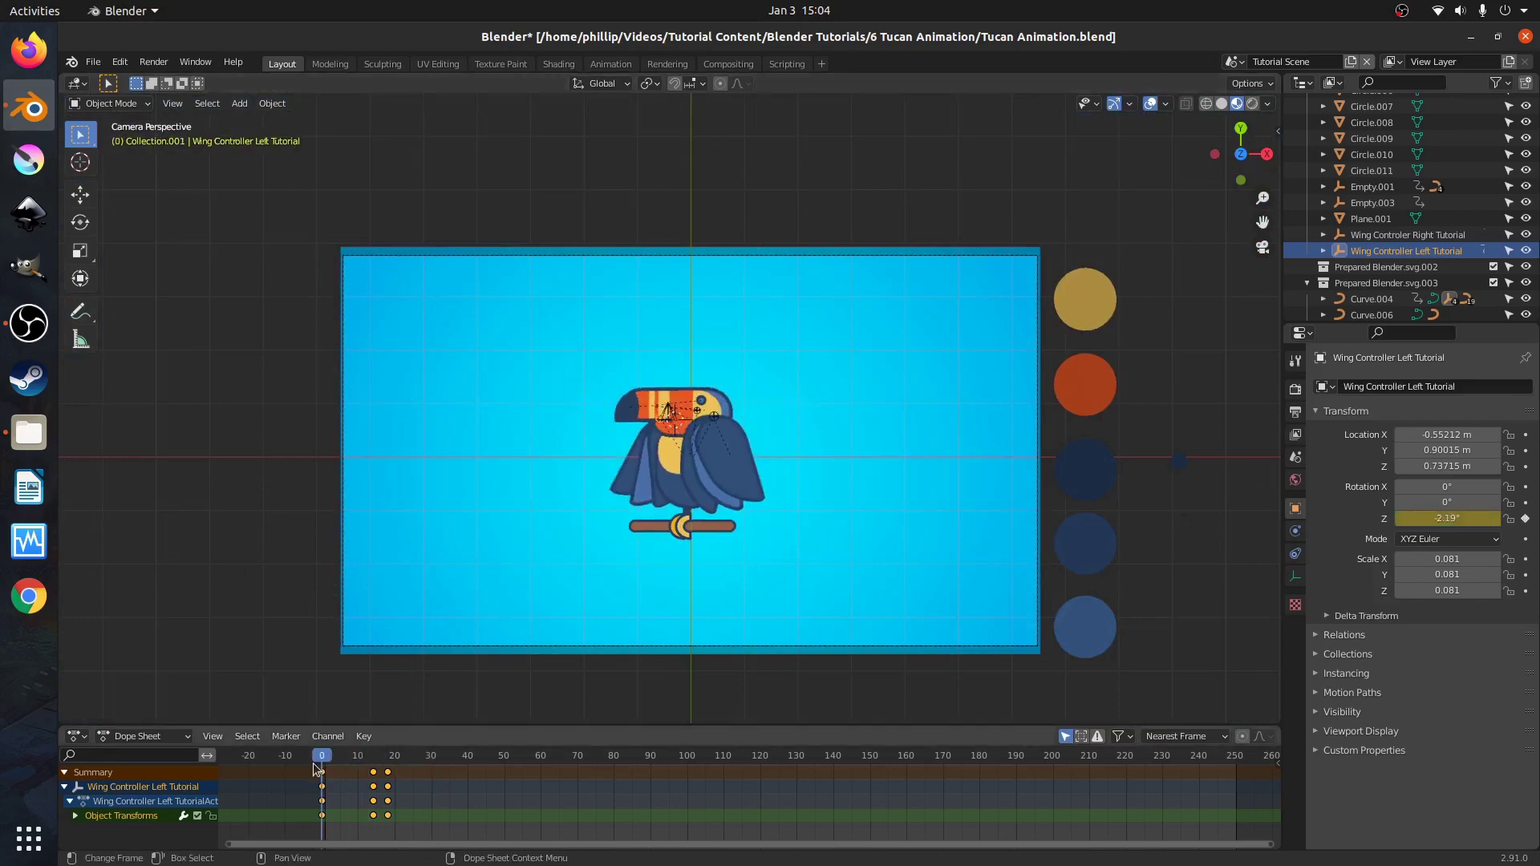